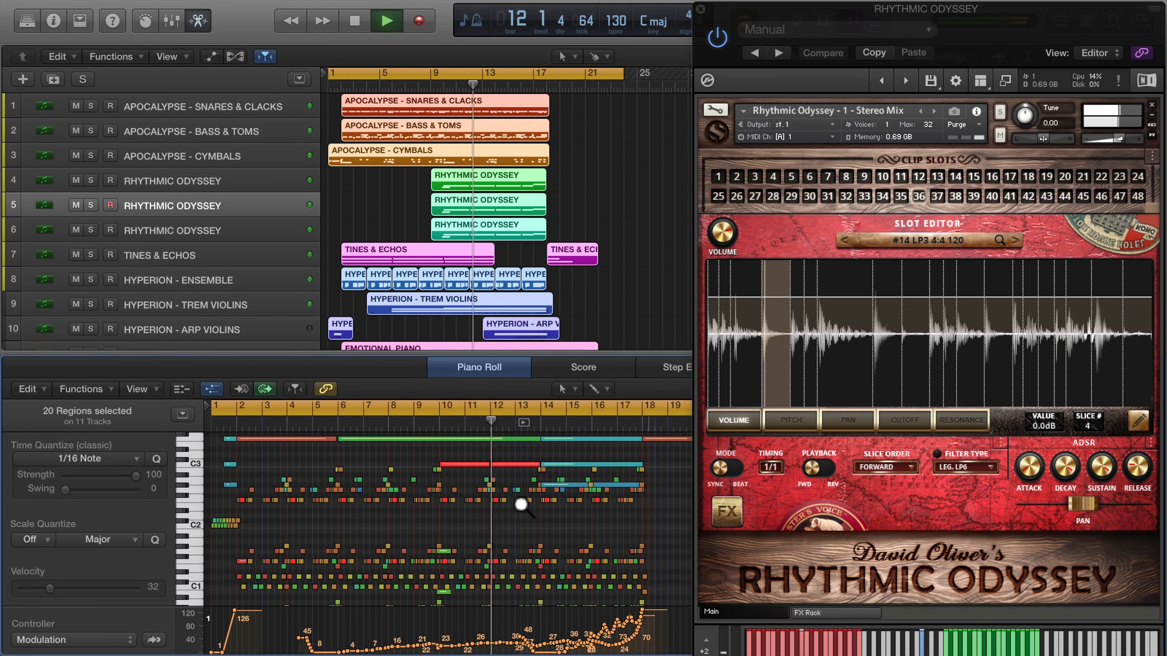
# Step: Enlarge the Piano Roll and show all notes of the selected regions across the whole arrangement
pyautogui.keyDown('ctrl'); pyautogui.keyDown('alt'); pyautogui.click(522, 505); pyautogui.keyUp('alt'); pyautogui.keyUp('ctrl')
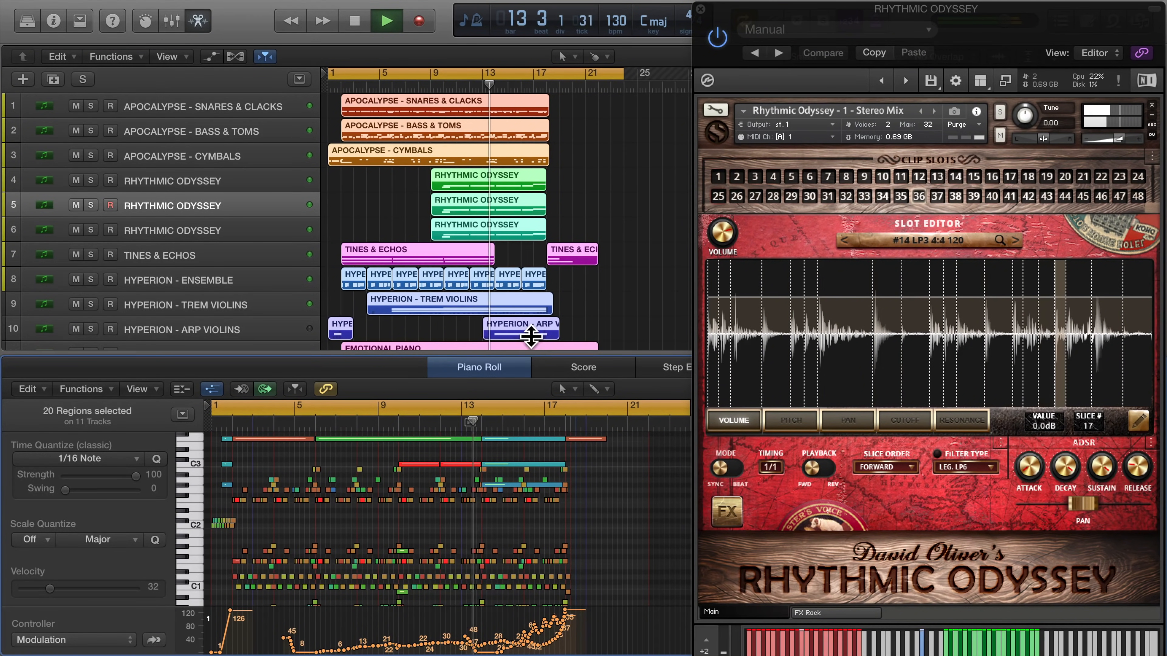
pyautogui.moveTo(531, 352); pyautogui.dragTo(520, 192)
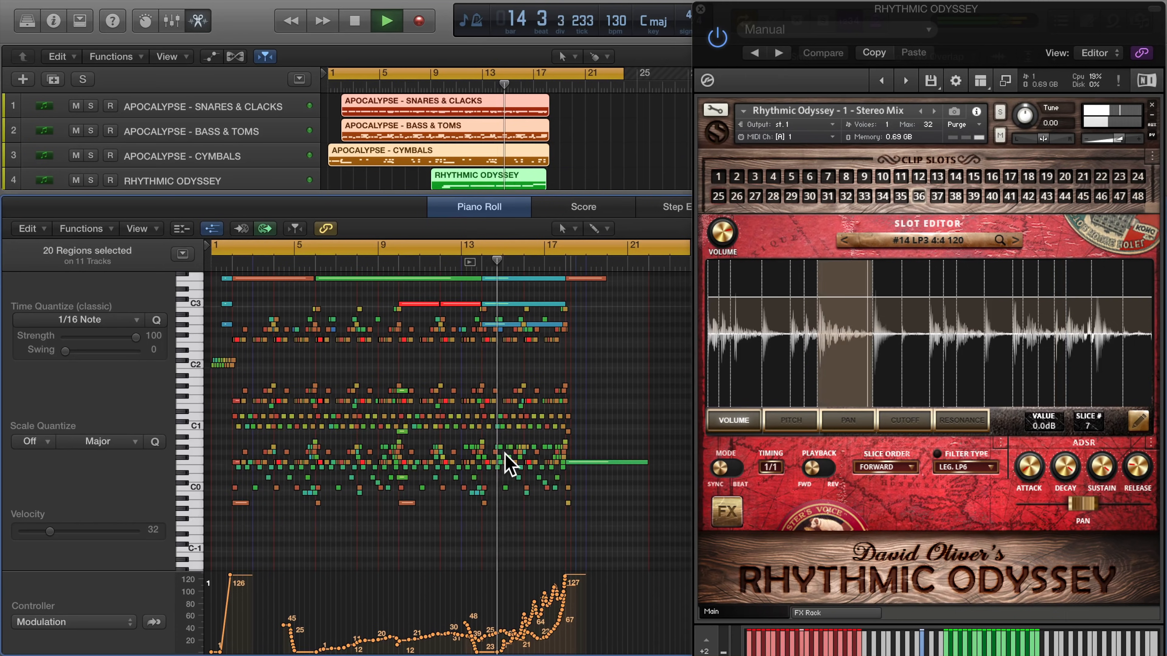
pyautogui.scroll(3, 510, 469)
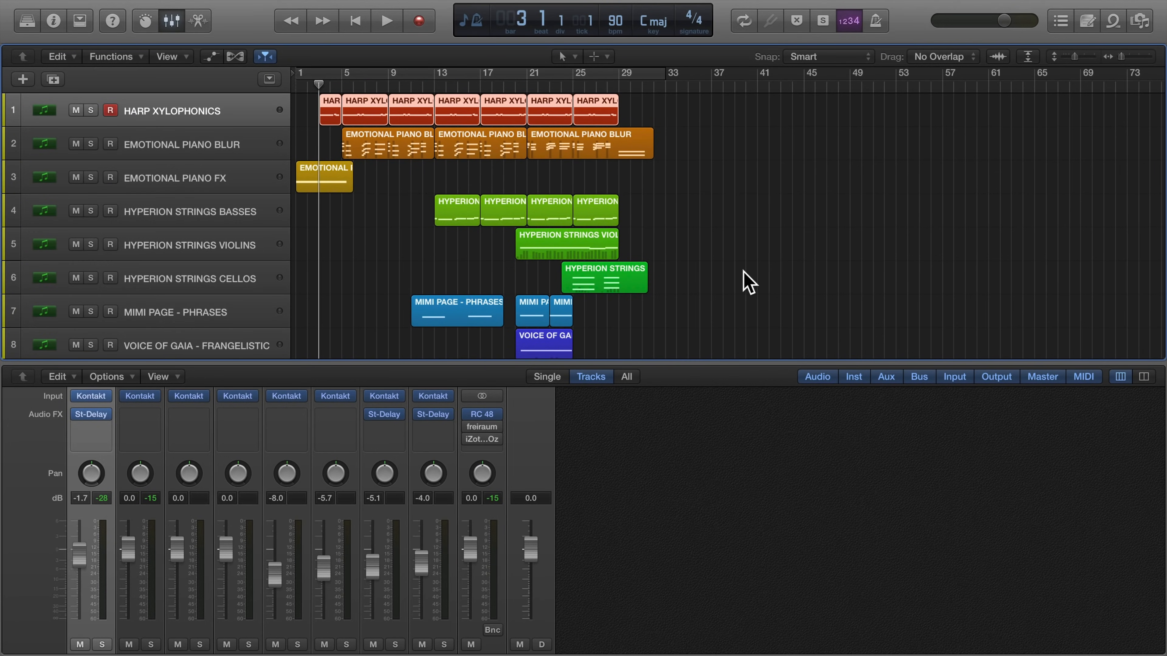
# Step: Bypass the Stereo Delay on HARP XYLOPHONICS and the RC 48 reverb on the Stereo Out
pyautogui.click(93, 414)
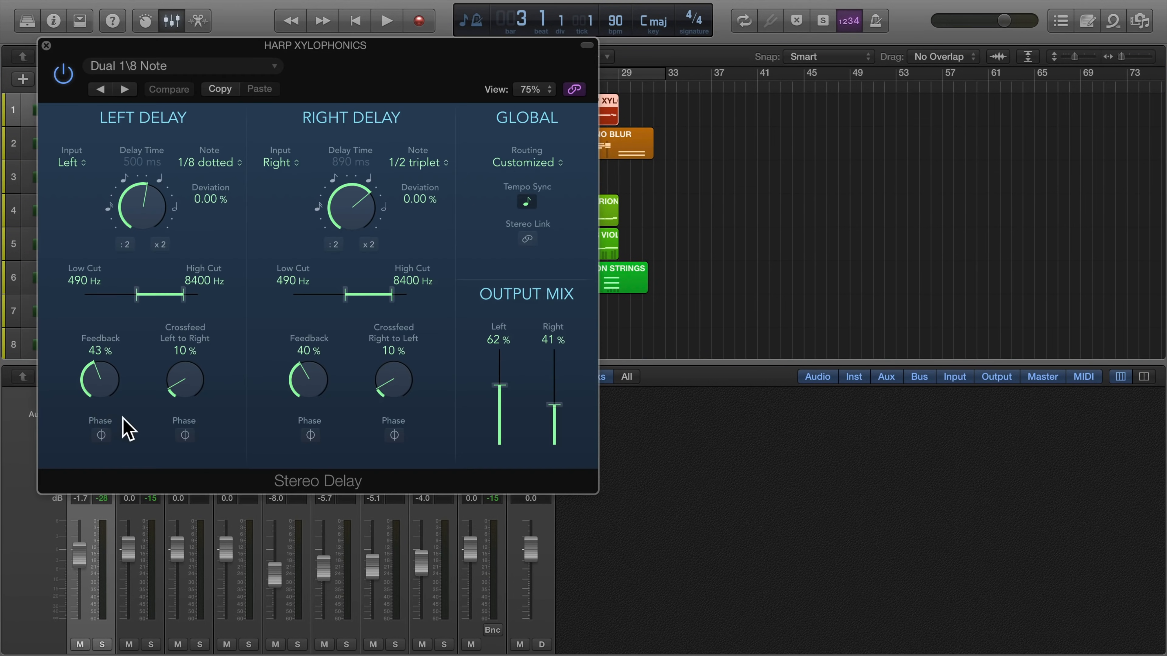
pyautogui.click(43, 45)
pyautogui.click(480, 415)
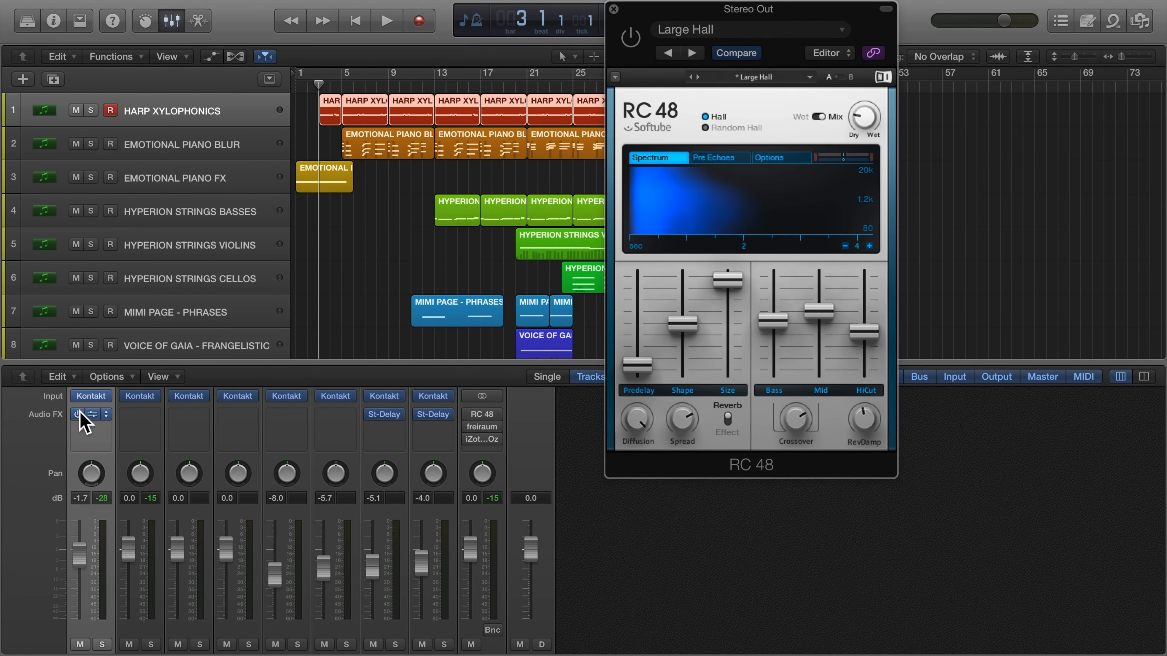
pyautogui.click(614, 9)
# Step: In the harp track's Kontakt instrument, select the Xylophonics (Soft) articulation and set mixer channel A to the Back position
pyautogui.click(91, 395)
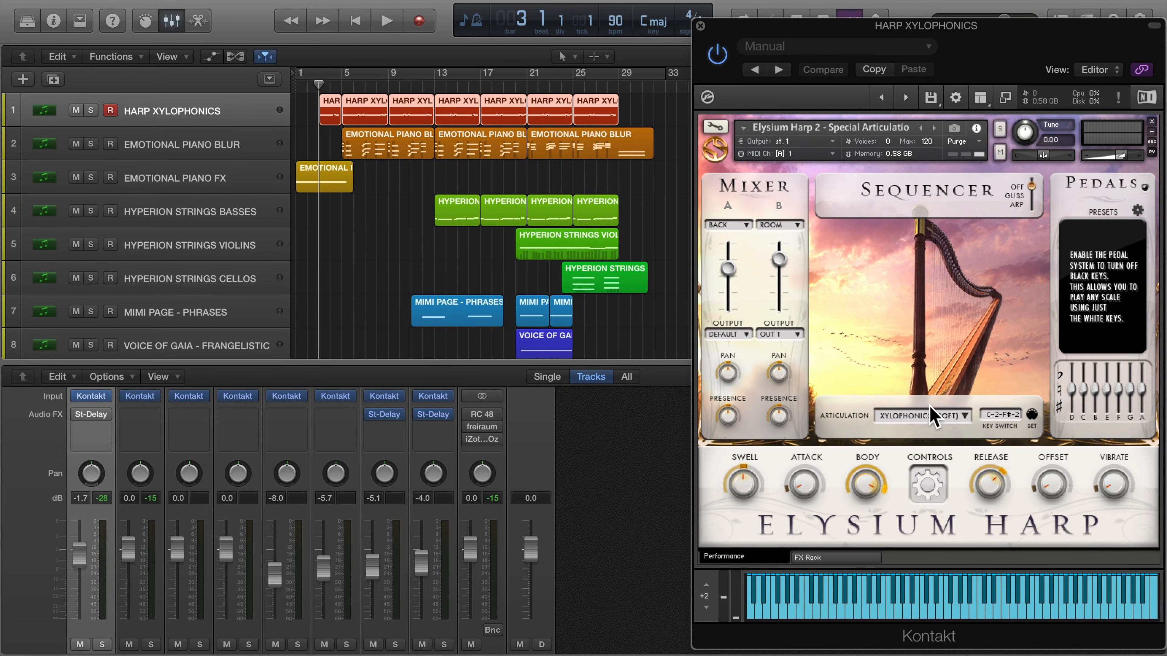
pyautogui.click(933, 414)
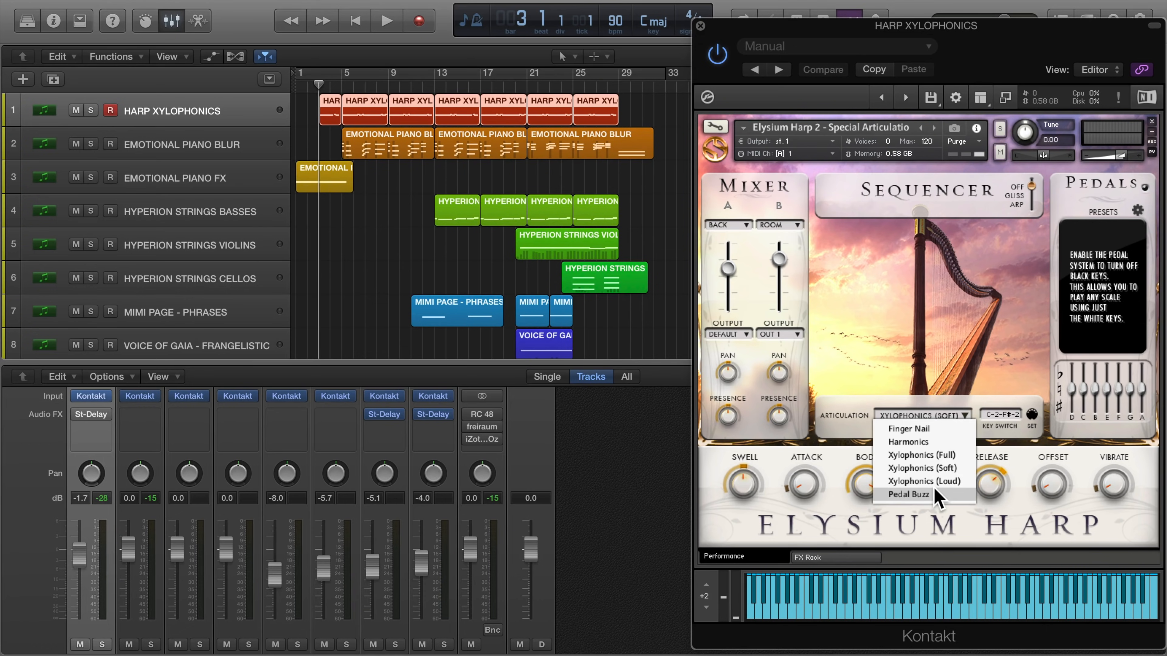
pyautogui.click(935, 468)
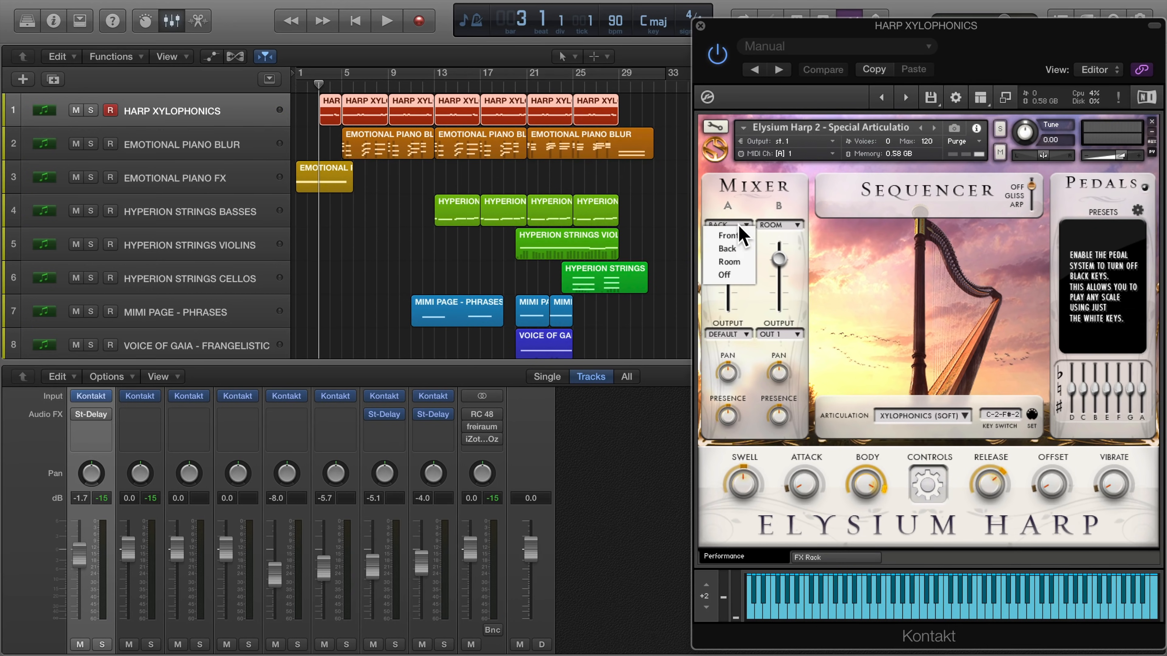
pyautogui.click(737, 251)
pyautogui.moveTo(728, 268); pyautogui.dragTo(786, 255)
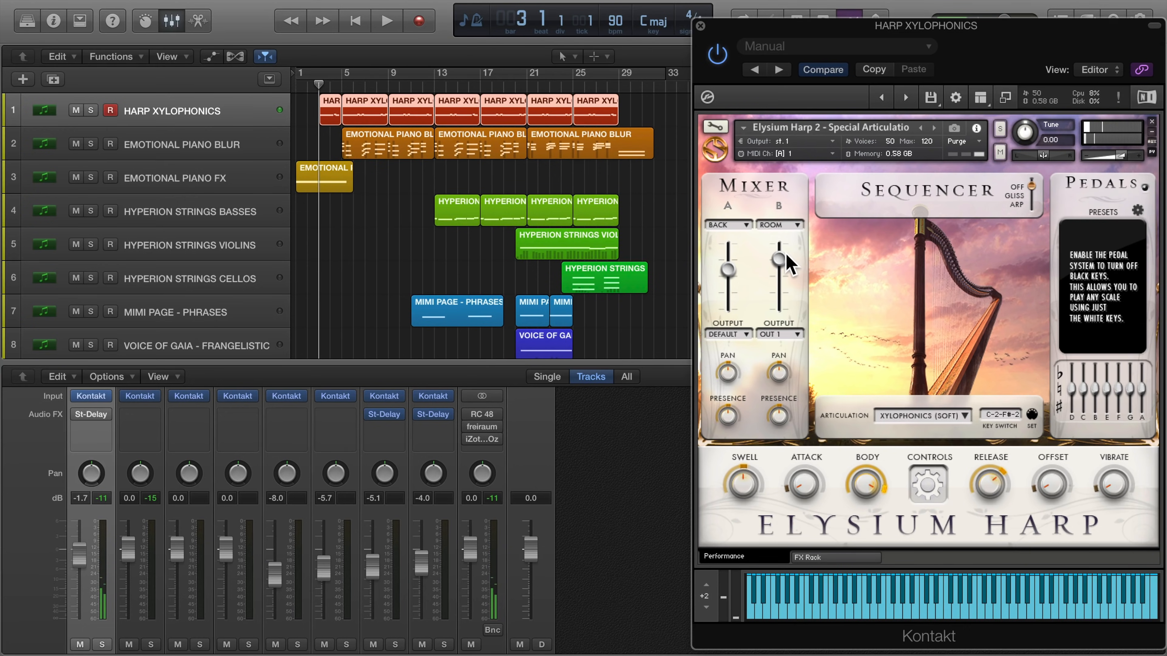
# Step: Solo and play the harp track, comparing its sound with the FX Rack effects switched off and back on
pyautogui.press('s')
pyautogui.press('space')
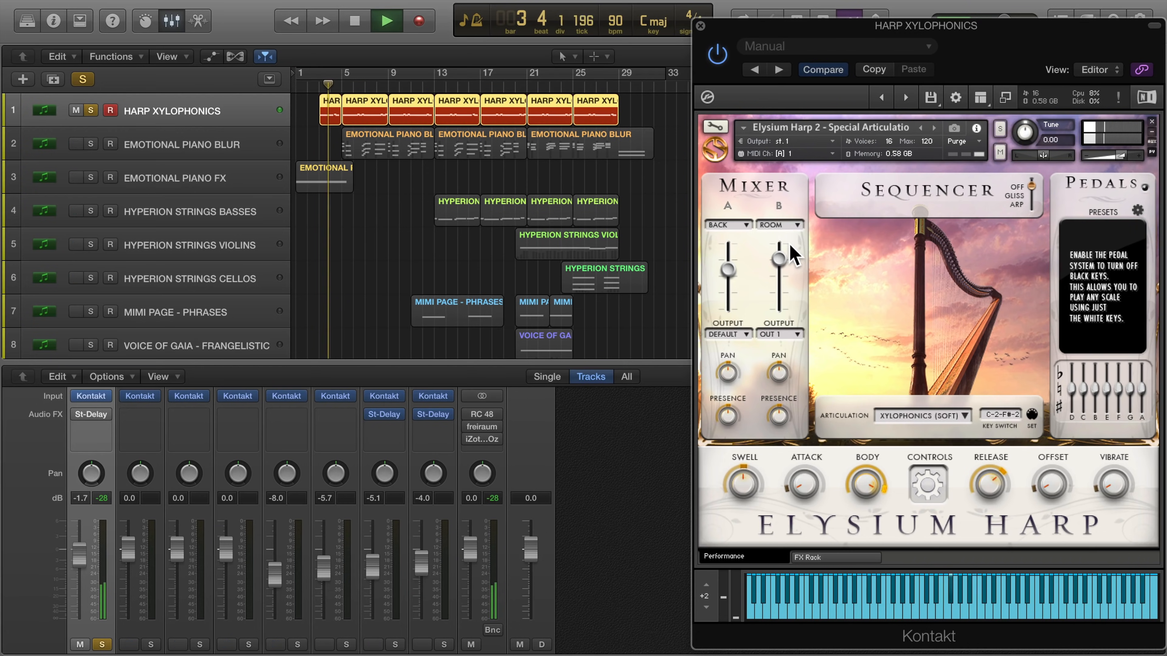
pyautogui.click(846, 557)
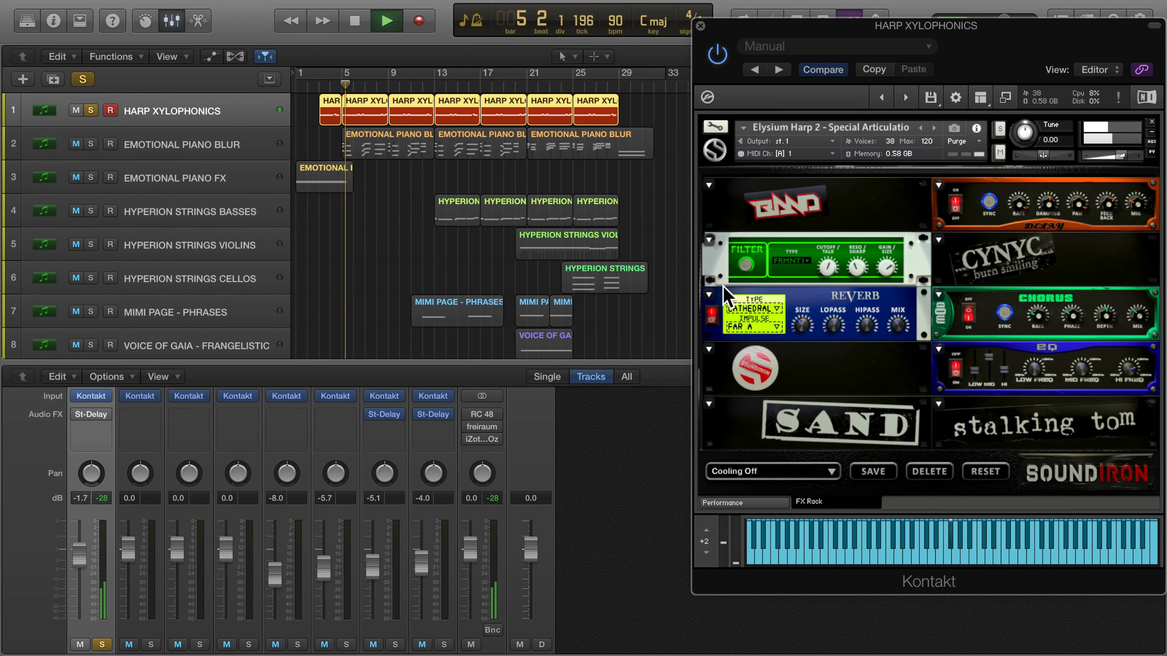
pyautogui.click(712, 316)
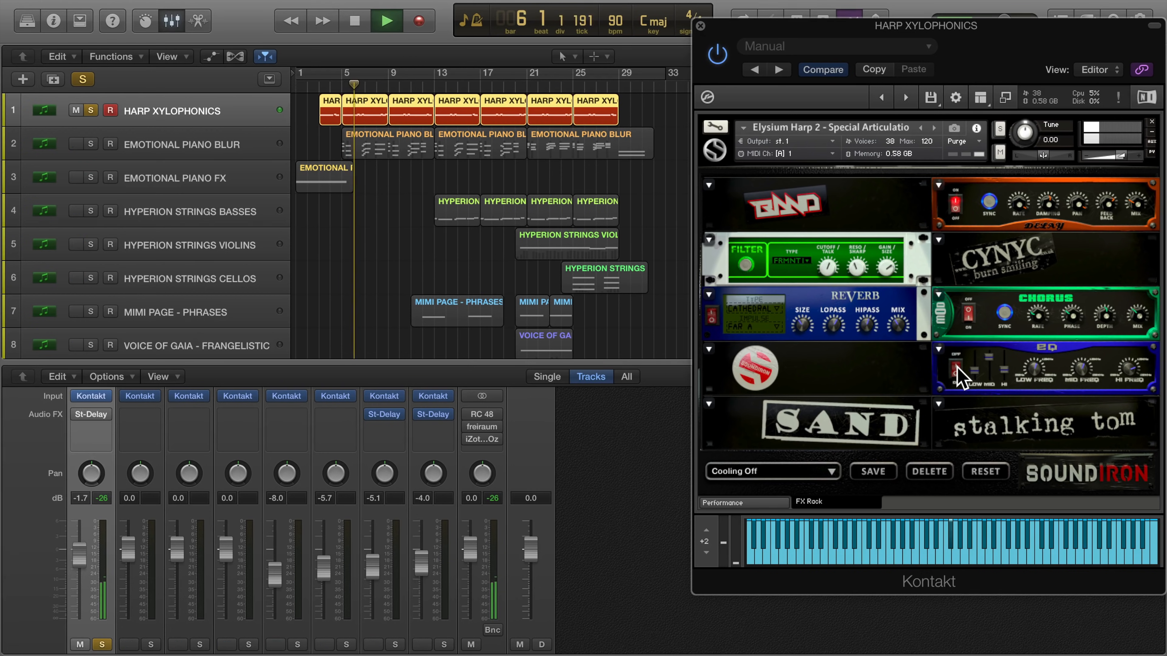
pyautogui.click(957, 202)
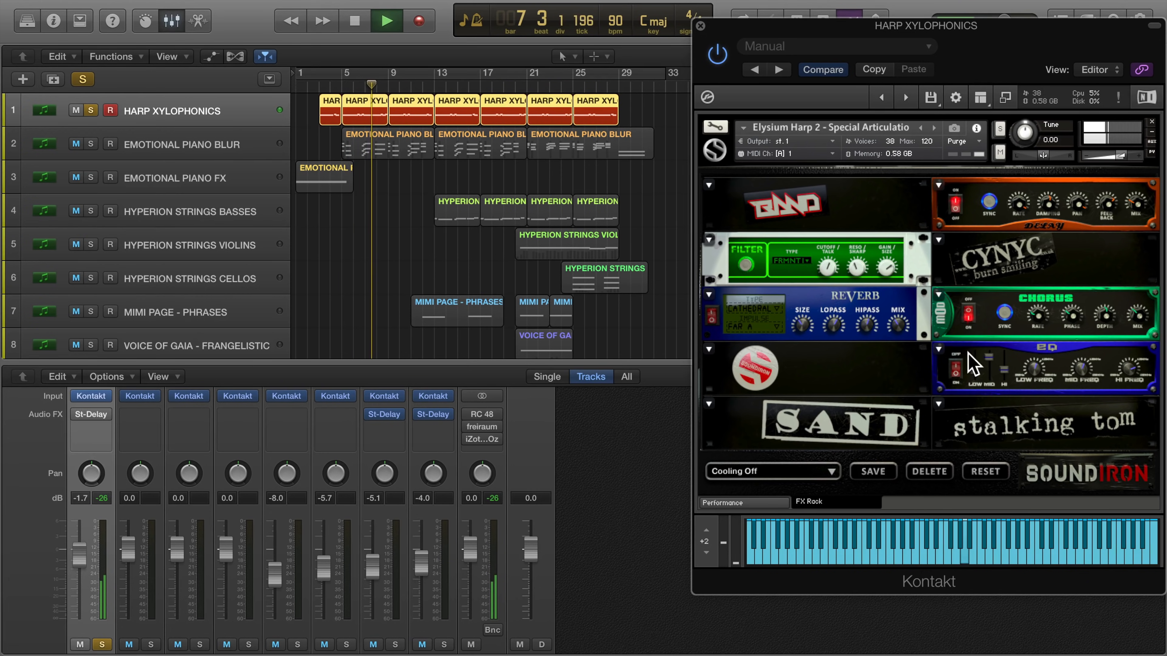
pyautogui.click(712, 315)
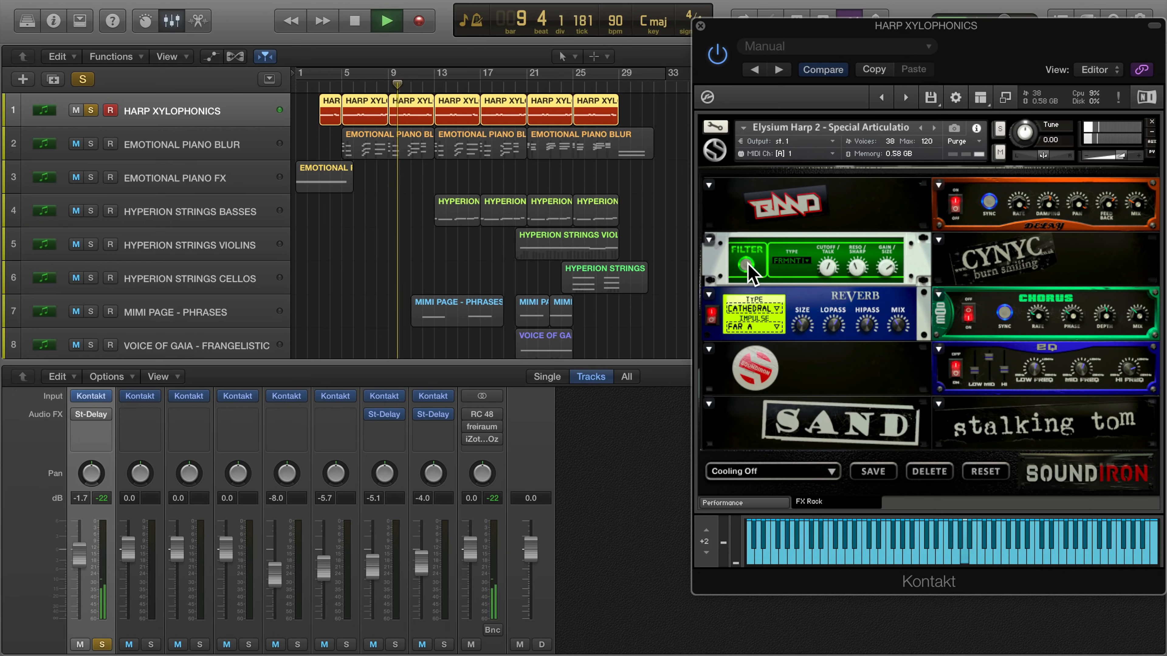
# Step: Re-enable the harp's Stereo Delay, set its output mix to 76% left and 54% right, and stop playback
pyautogui.click(78, 415)
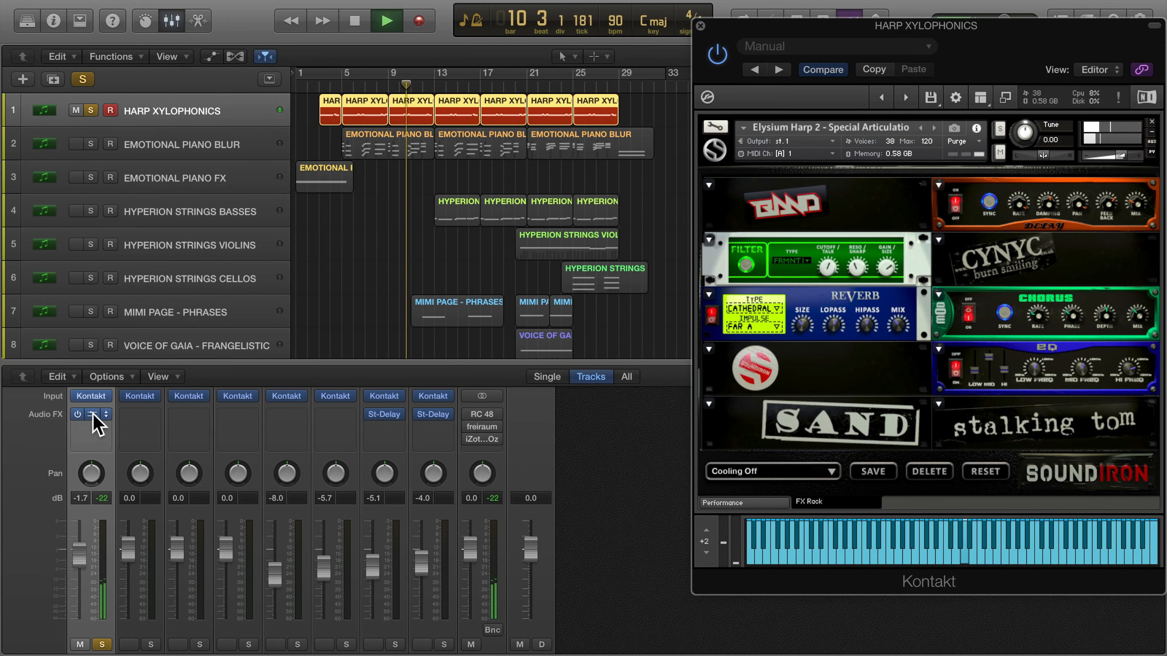
pyautogui.click(92, 414)
pyautogui.moveTo(1020, 53); pyautogui.dragTo(933, 79)
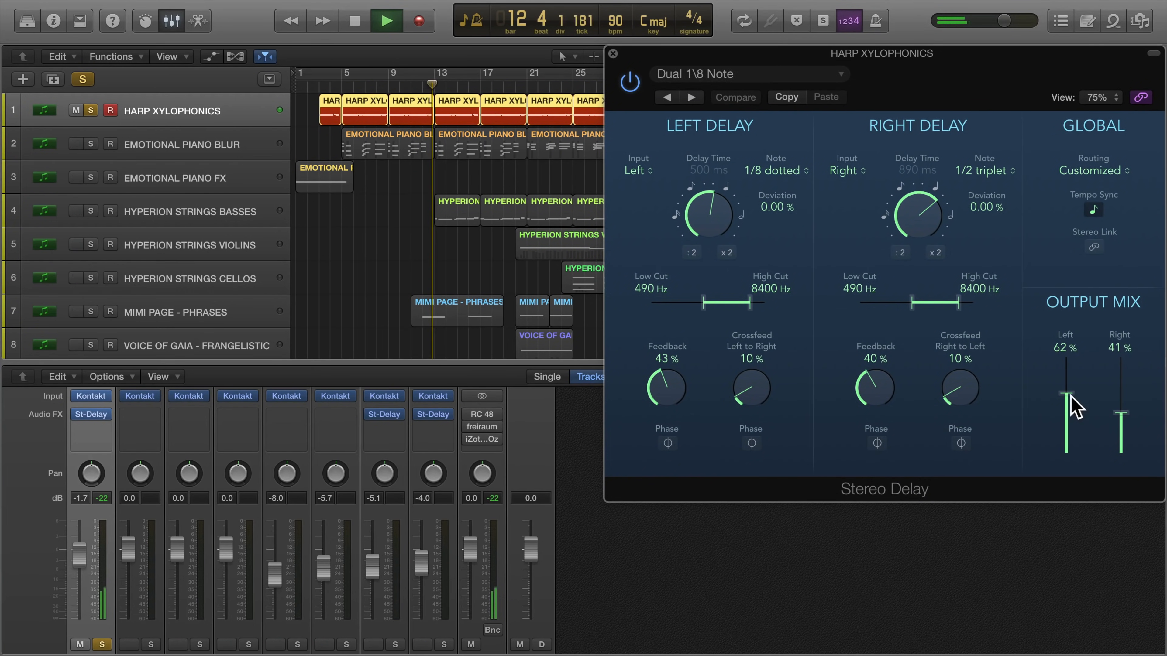
pyautogui.moveTo(1071, 394); pyautogui.dragTo(1067, 381)
pyautogui.moveTo(1121, 413)
pyautogui.mouseDown()
pyautogui.moveTo(1123, 396)
pyautogui.moveTo(1128, 410)
pyautogui.mouseUp()
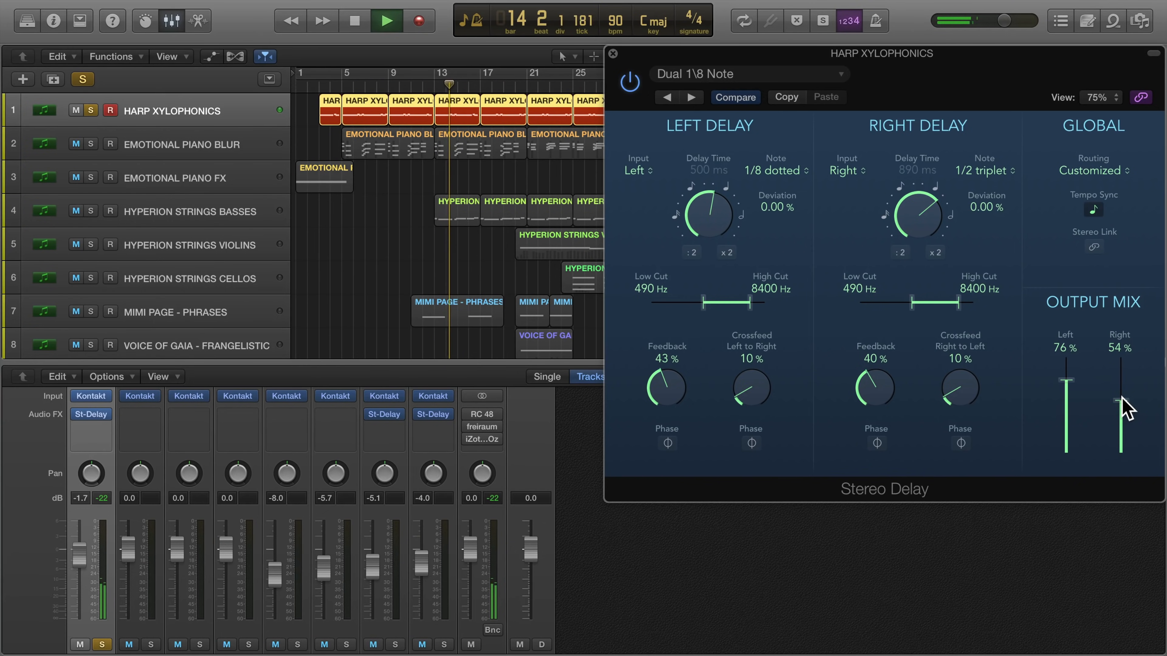
pyautogui.click(613, 54)
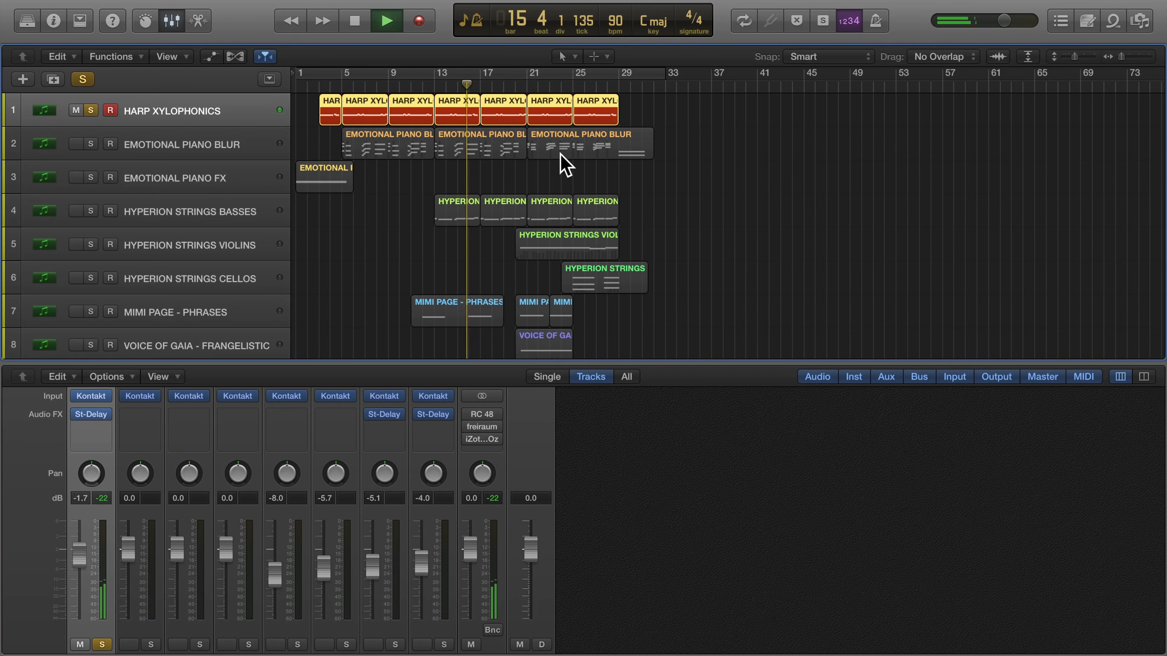
pyautogui.press('space')
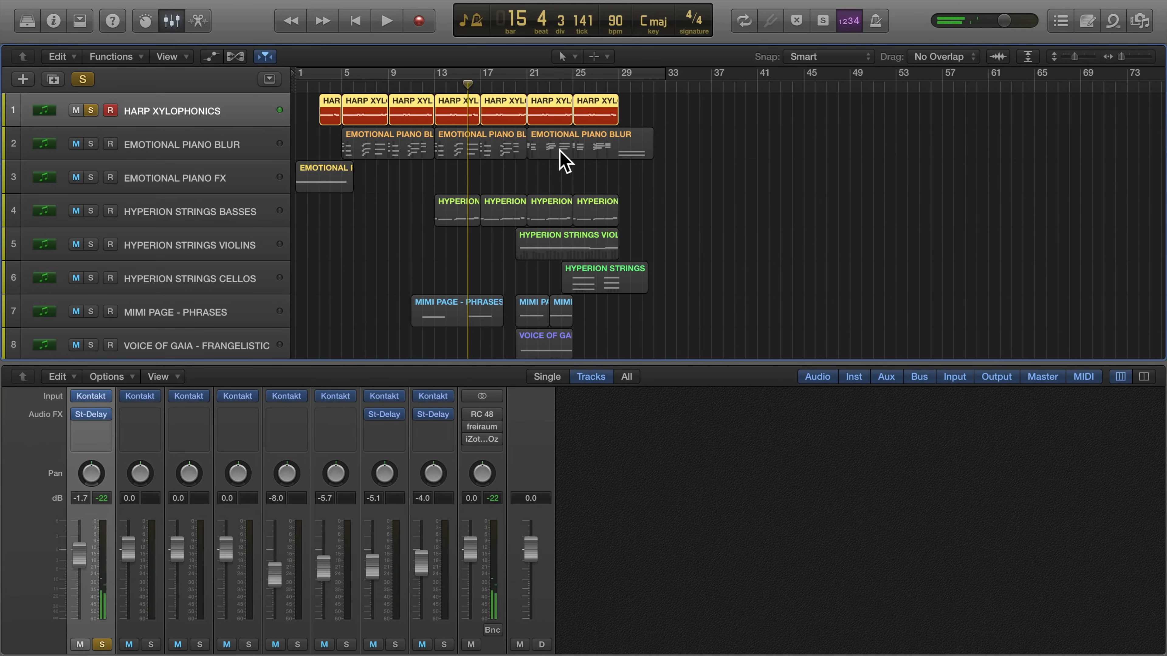
# Step: Solo and select EMOTIONAL PIANO BLUR in place of the harp track, and move the playhead to bar 5
pyautogui.click(90, 144)
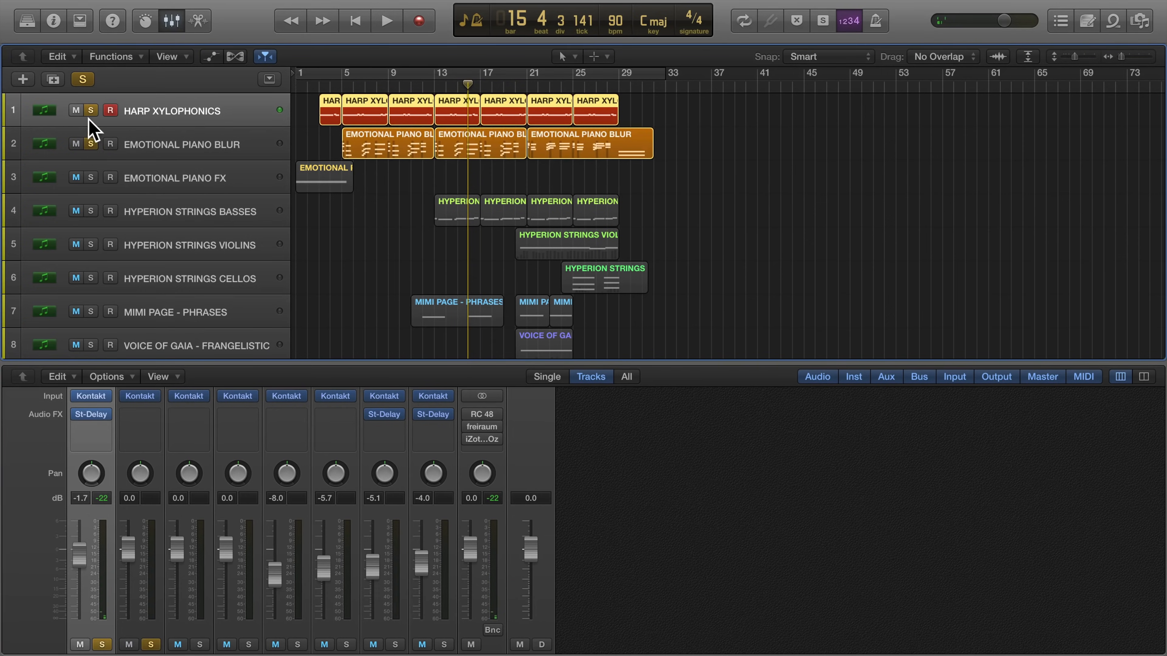
pyautogui.click(89, 111)
pyautogui.click(167, 151)
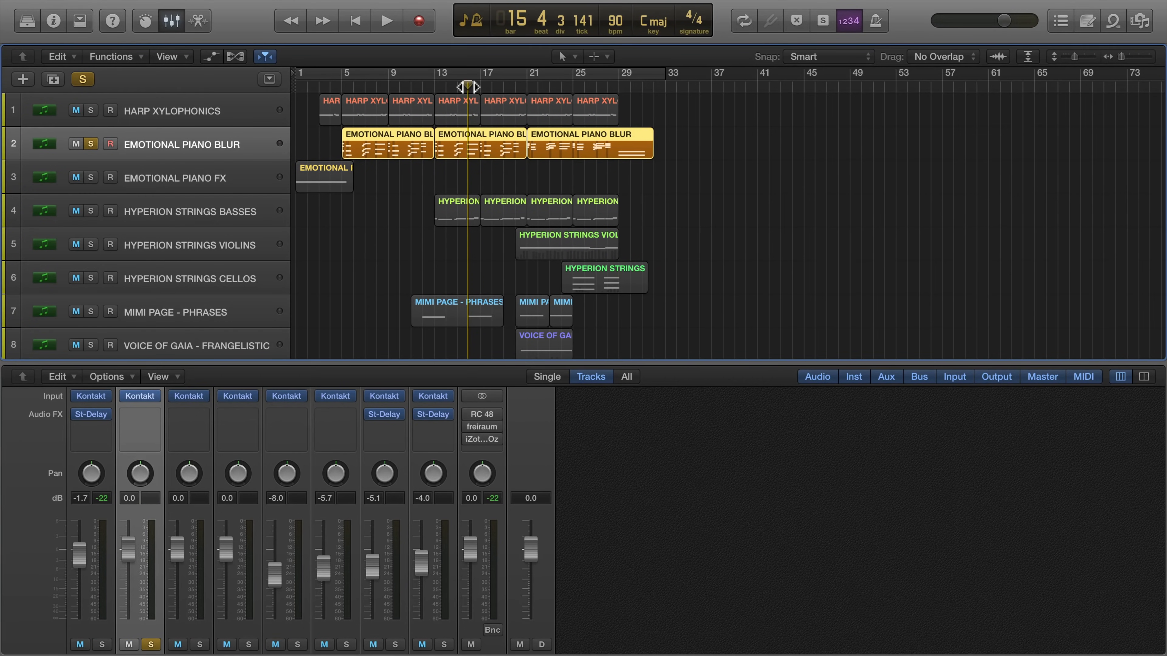
pyautogui.moveTo(468, 86); pyautogui.dragTo(342, 86)
# Step: Open the piano track's Kontakt instrument, try its Velocity Range and Pedal Vol controls, and audition the track from bar 5
pyautogui.click(137, 395)
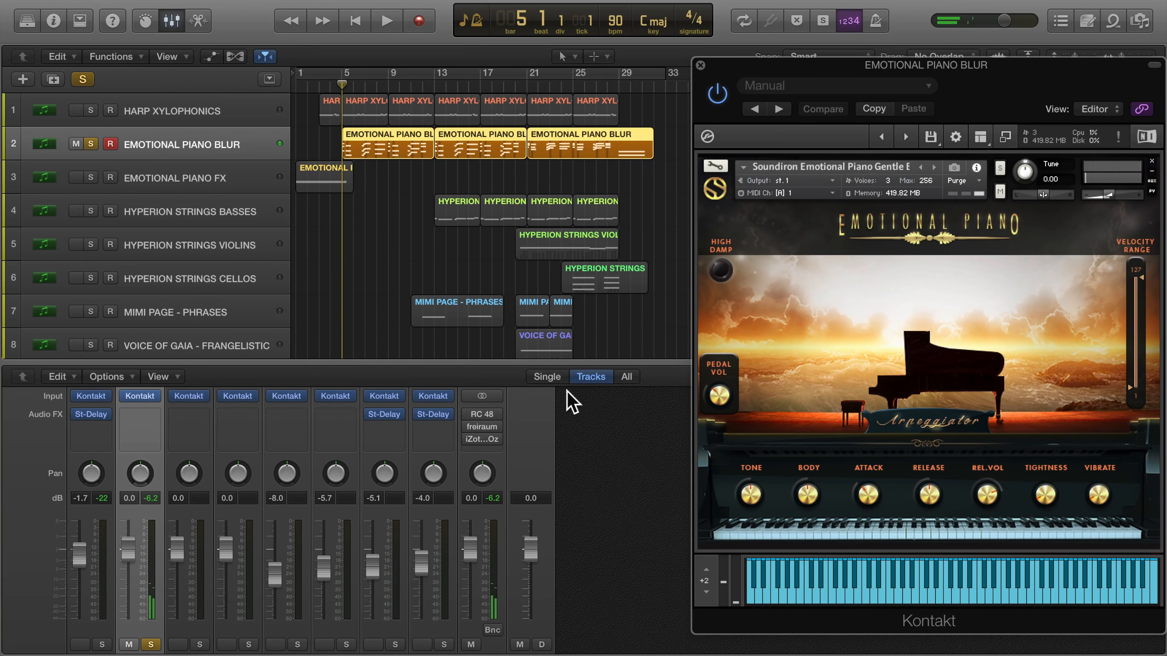
pyautogui.moveTo(1139, 275)
pyautogui.mouseDown()
pyautogui.moveTo(1139, 382)
pyautogui.moveTo(1139, 262)
pyautogui.mouseUp()
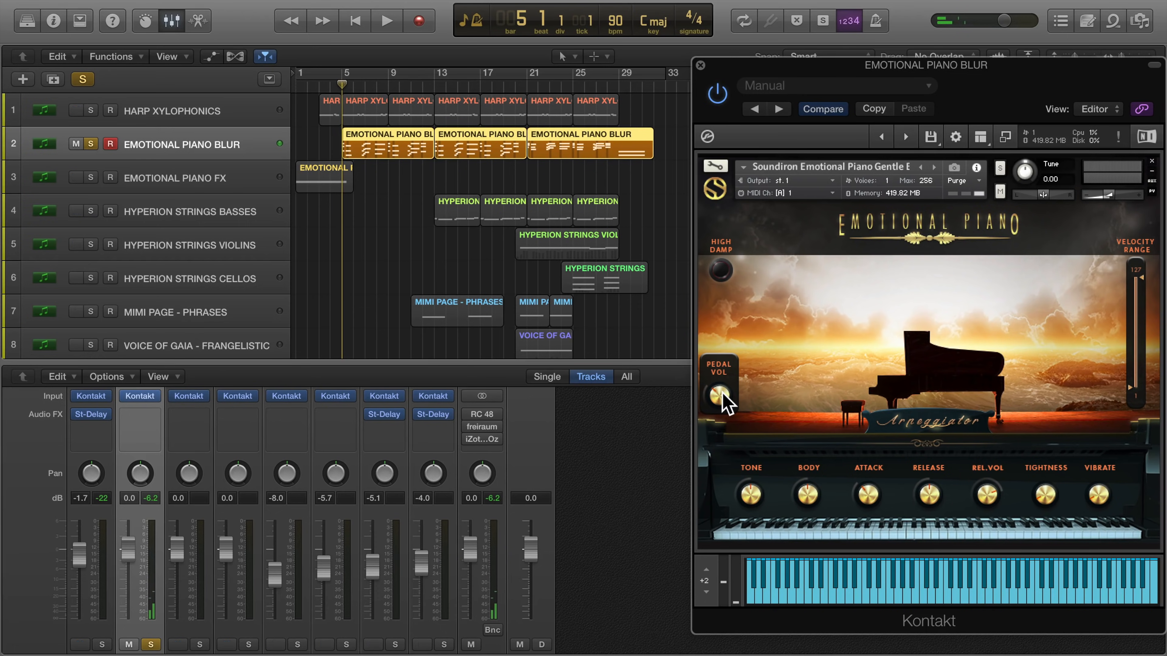
pyautogui.moveTo(723, 387); pyautogui.dragTo(723, 356)
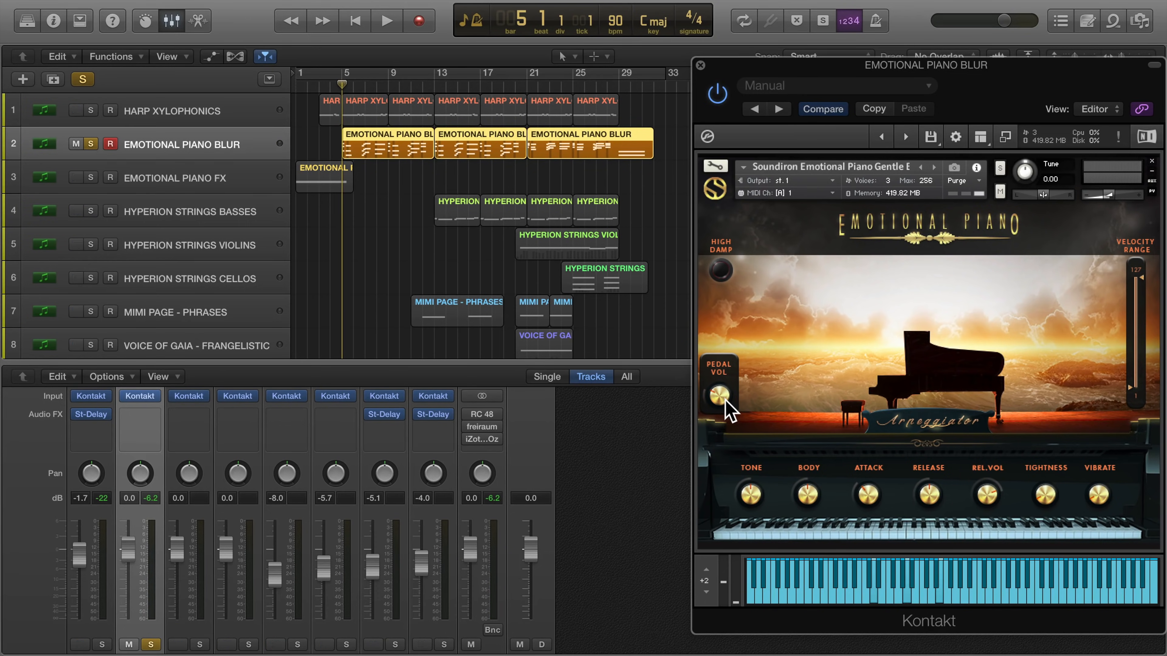
pyautogui.press('space')
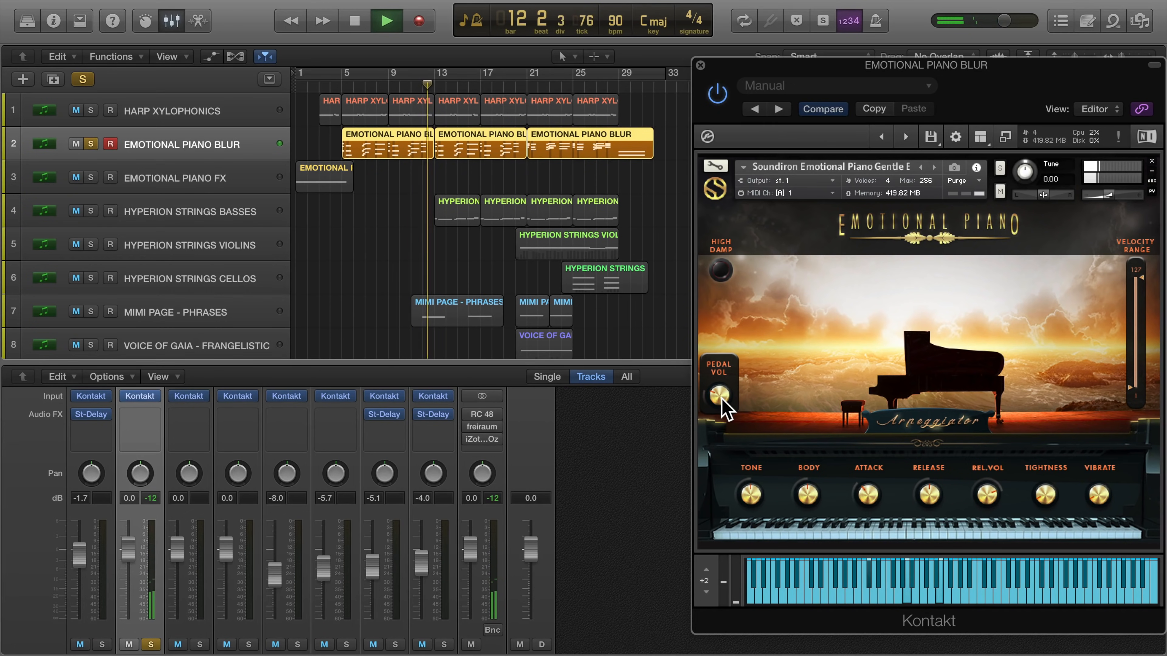
pyautogui.press('space')
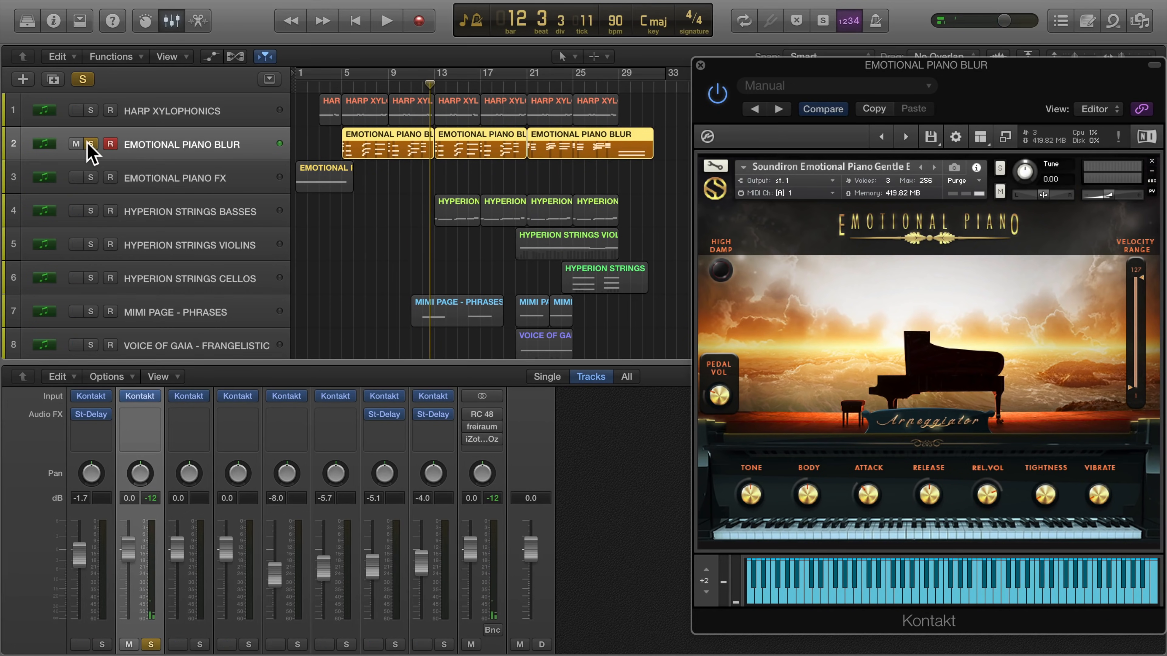
# Step: Solo EMOTIONAL PIANO FX in place of EMOTIONAL PIANO BLUR and audition it from bar 1
pyautogui.click(90, 144)
pyautogui.click(91, 177)
pyautogui.press('Down')
pyautogui.click(296, 88)
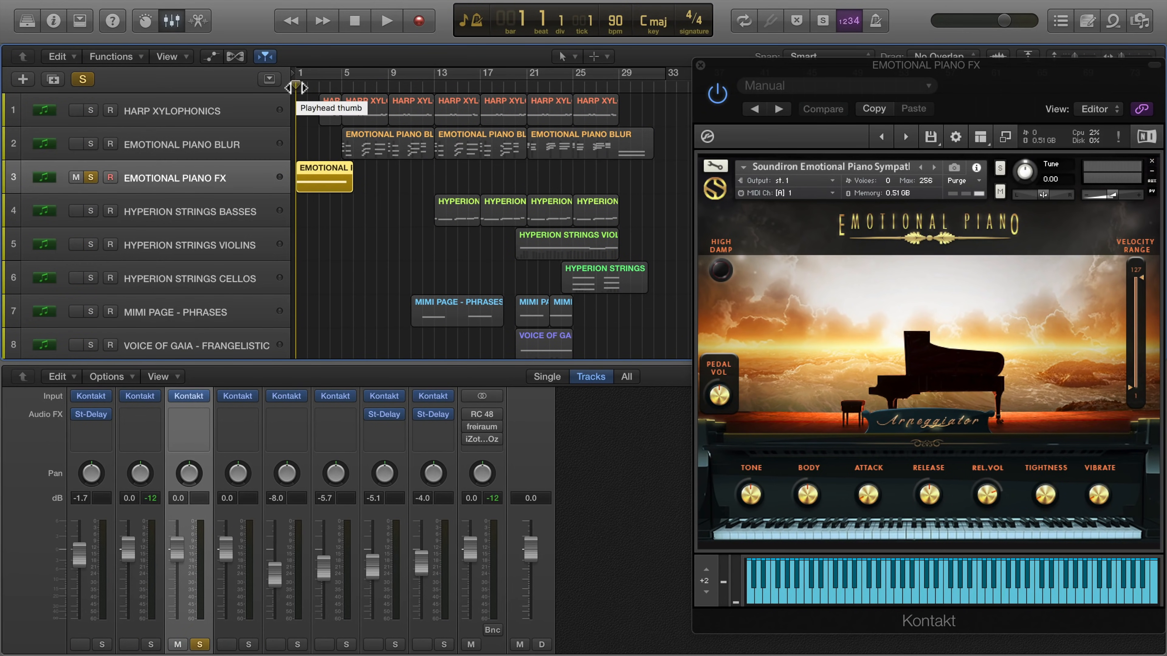
pyautogui.press('space')
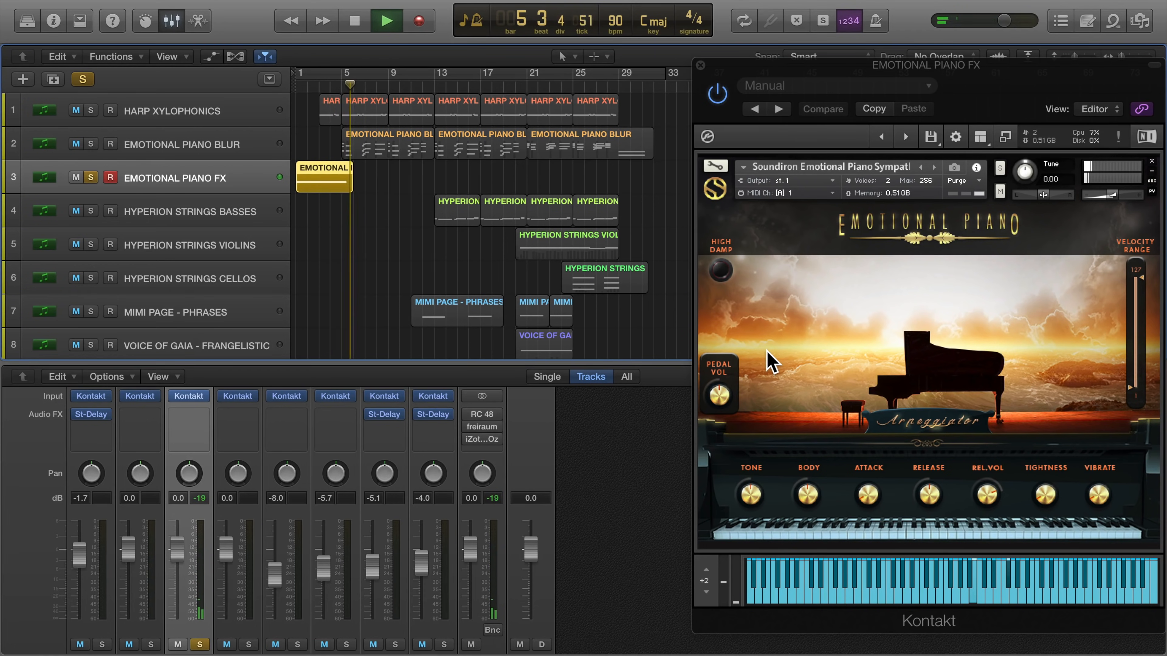
pyautogui.press('space')
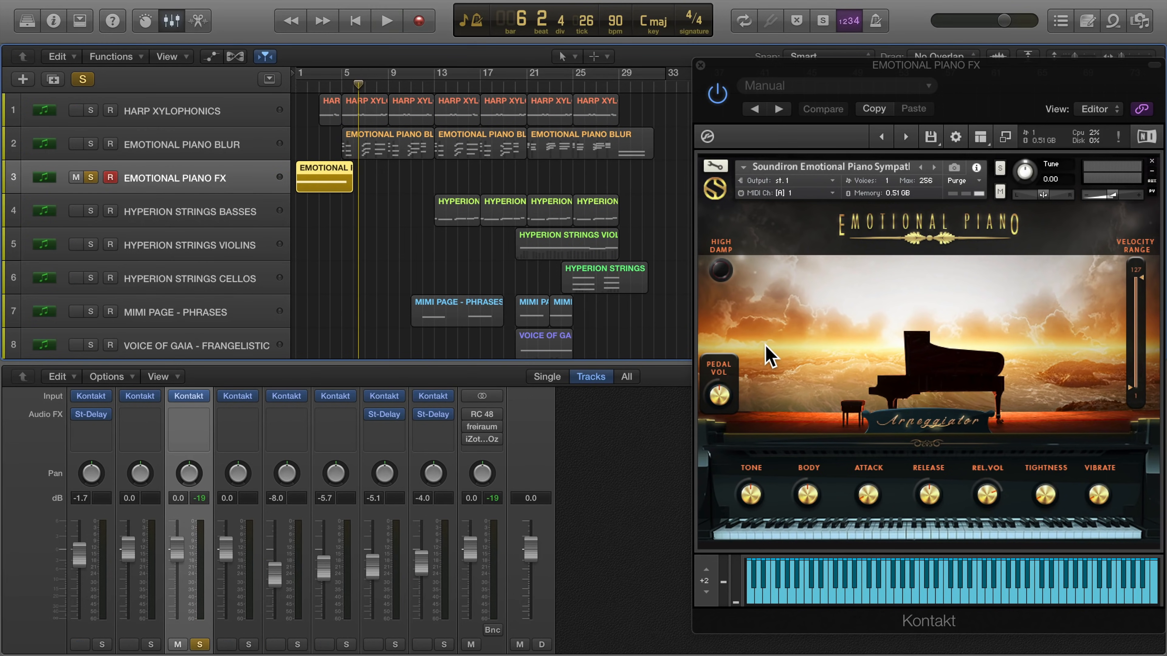
# Step: Solo HYPERION STRINGS BASSES and EMOTIONAL PIANO BLUR, and play both from bar 13 with their notes open in the Piano Roll
pyautogui.press('Down')
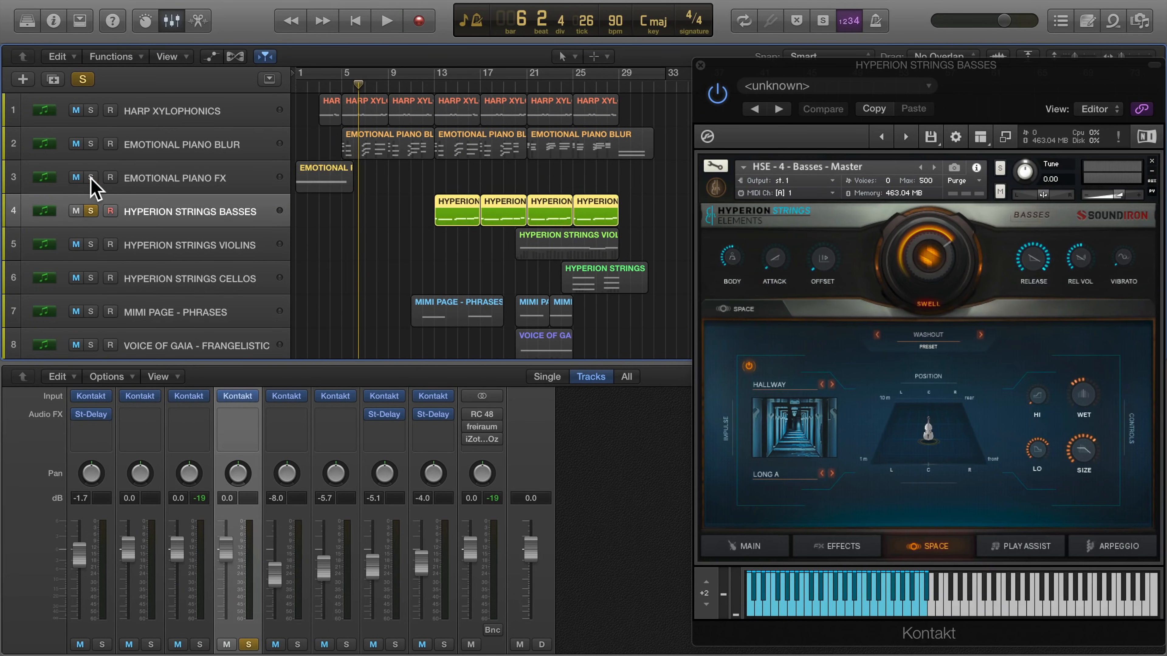
pyautogui.moveTo(358, 87); pyautogui.dragTo(434, 89)
pyautogui.doubleClick(502, 148)
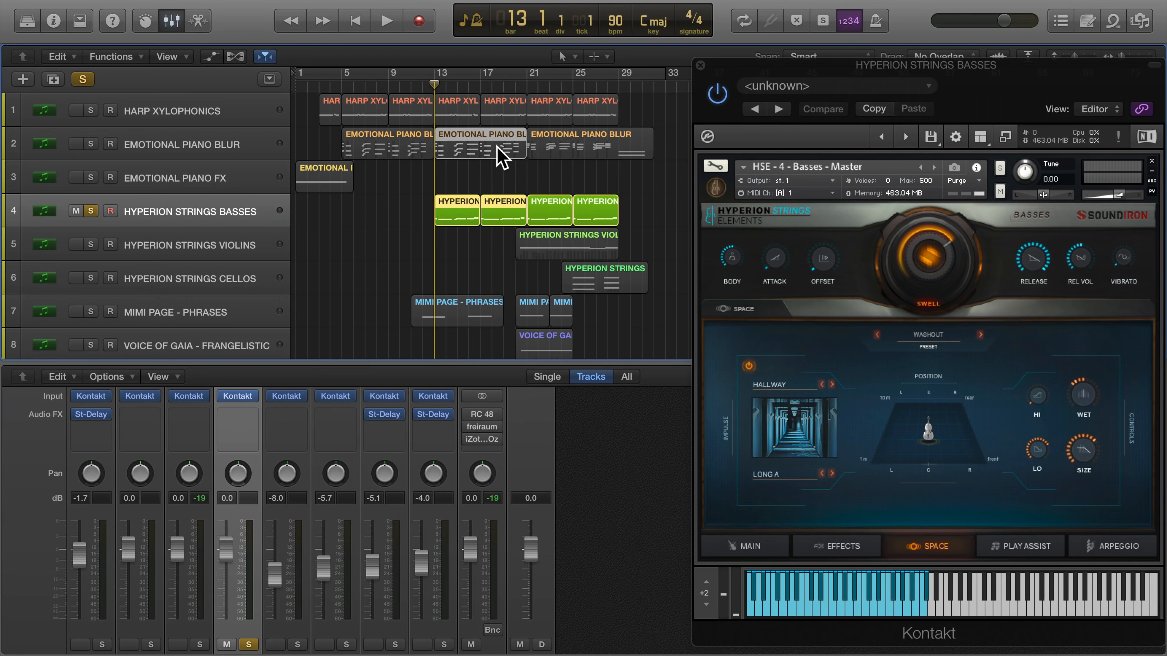
pyautogui.press('super+Right')
pyautogui.press('super+Right')
pyautogui.press('super+Right')
pyautogui.click(92, 145)
pyautogui.press('space')
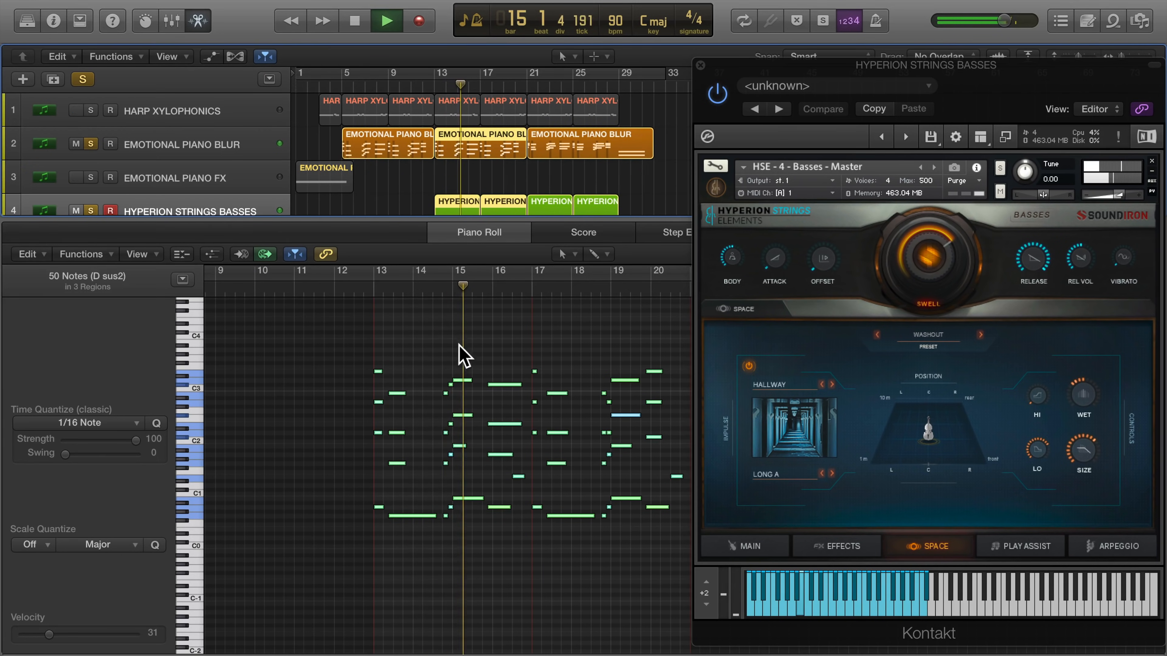
# Step: Unsolo EMOTIONAL PIANO BLUR, show only the first two HYPERION STRINGS BASSES regions in the Piano Roll, and stop playback
pyautogui.click(92, 146)
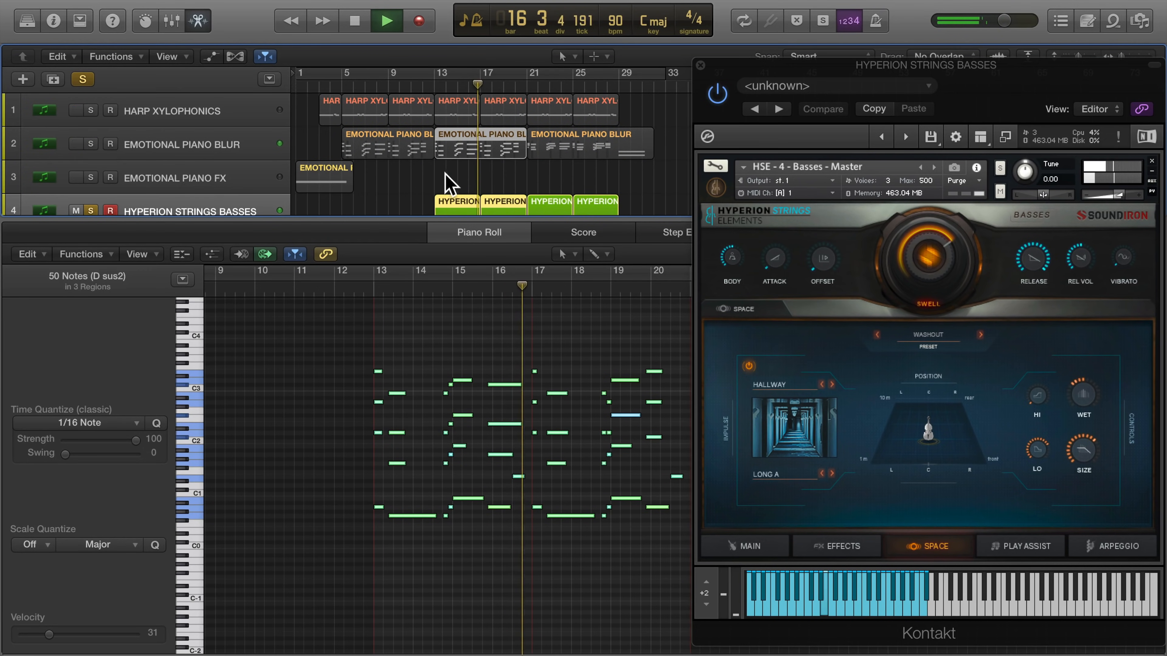
pyautogui.moveTo(443, 174); pyautogui.dragTo(506, 212)
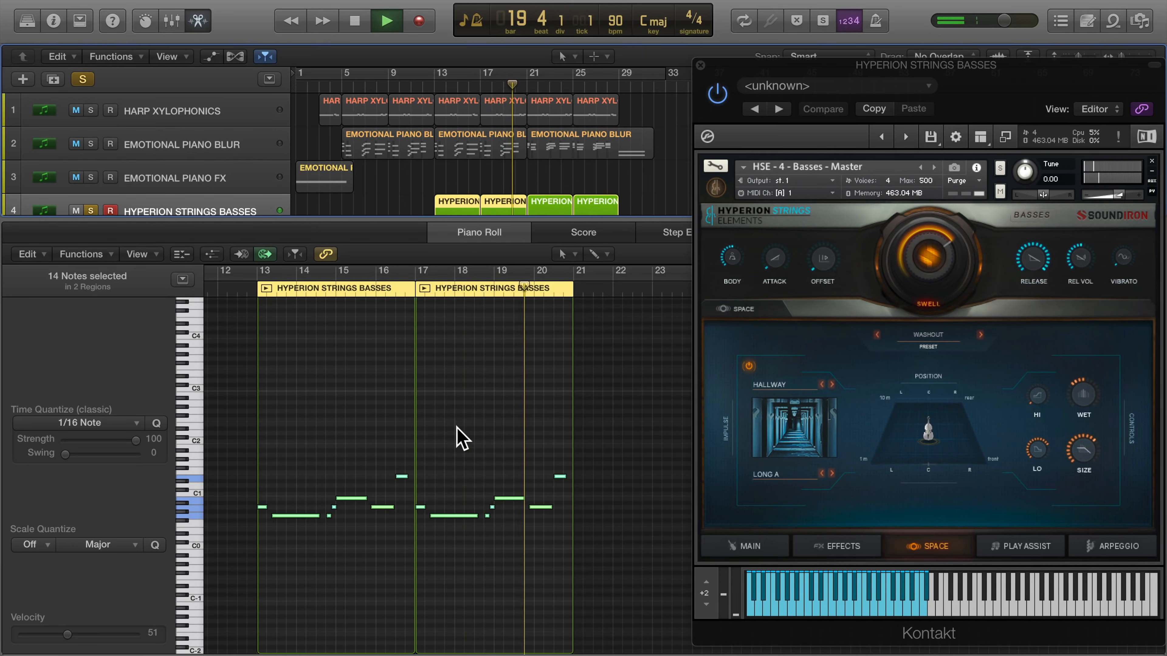
pyautogui.press('space')
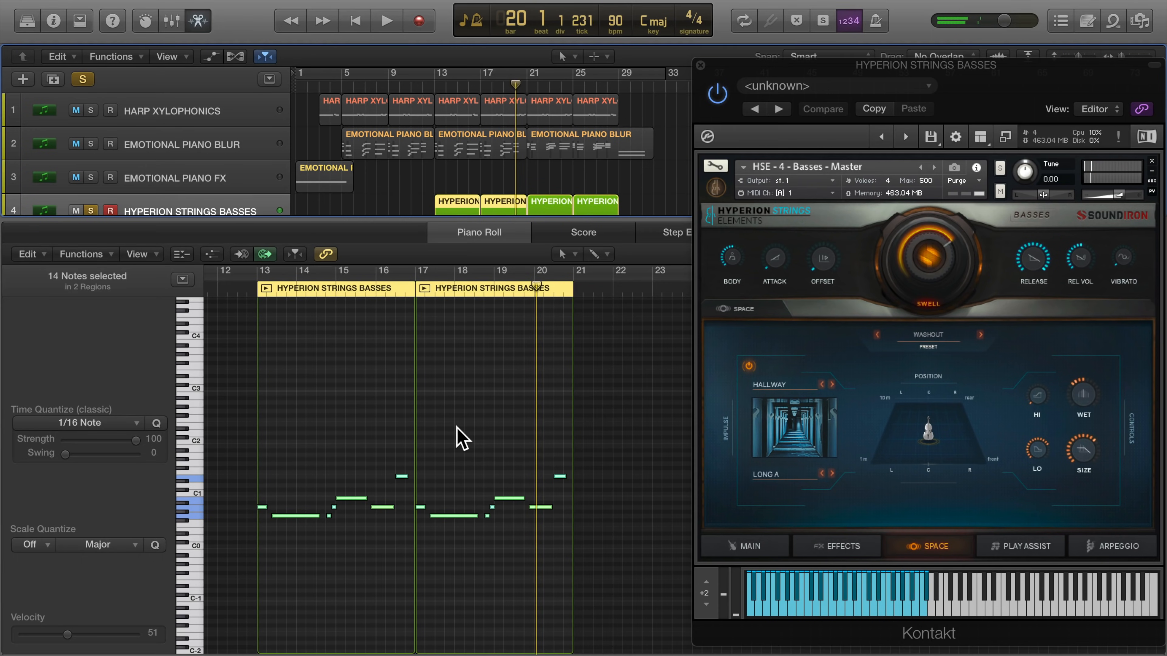
# Step: Examine the basses' Pizzicato p articulation and its alternatives, and try switching the Washout preset's reverb off and on in the Space settings
pyautogui.click(743, 546)
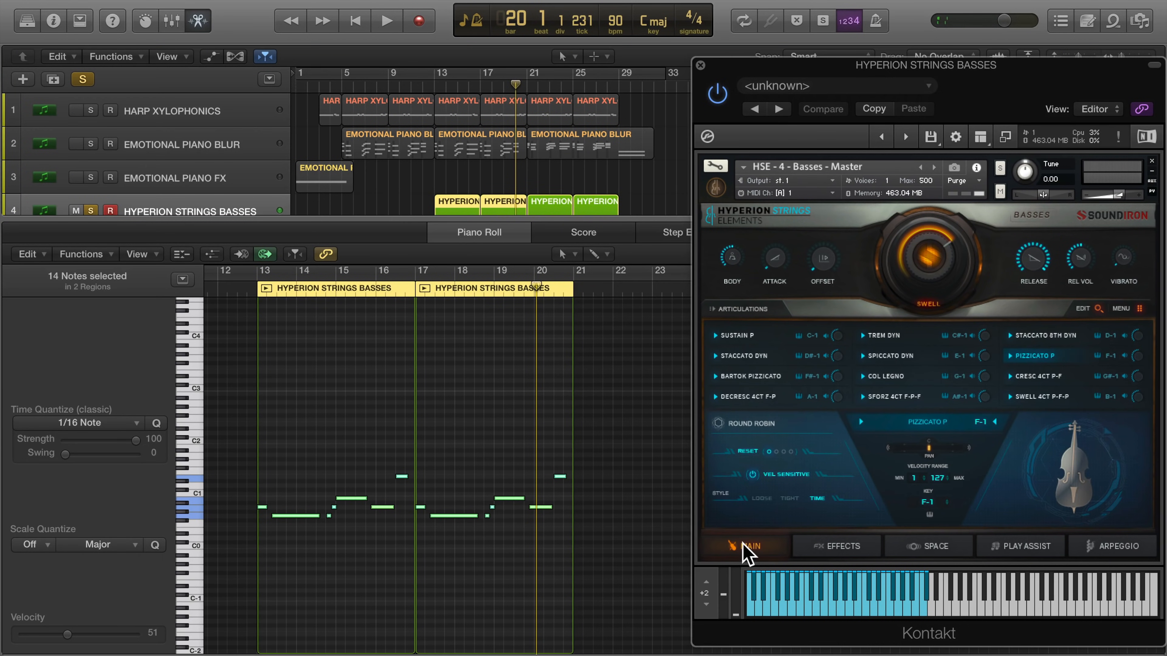
pyautogui.click(1036, 359)
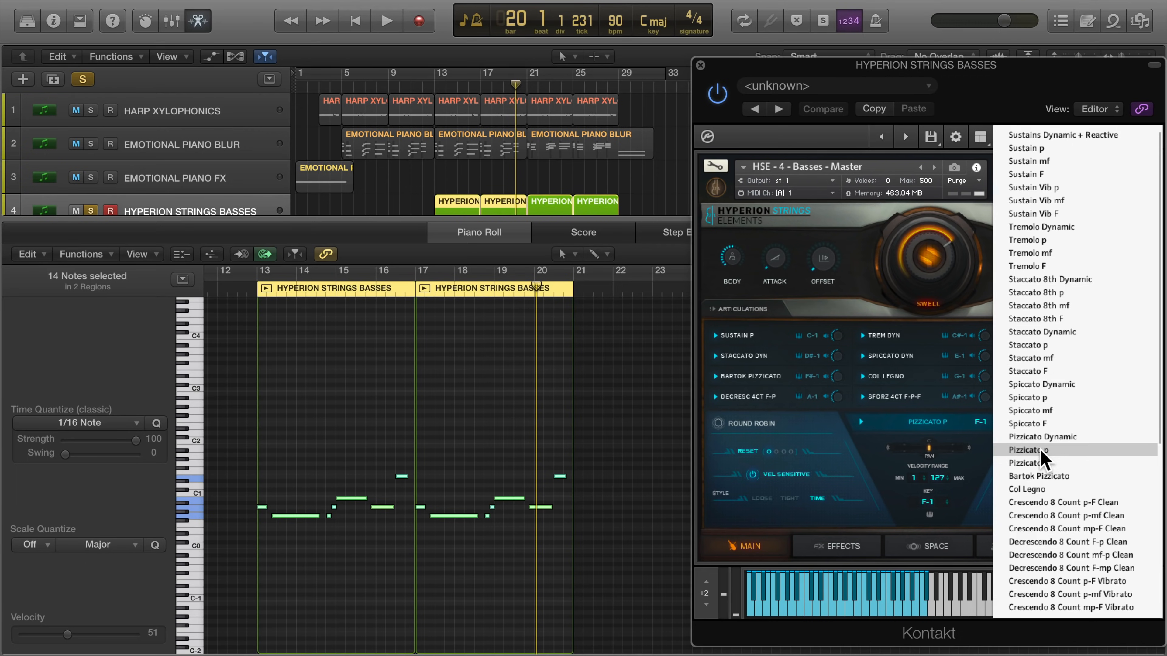
pyautogui.click(1029, 450)
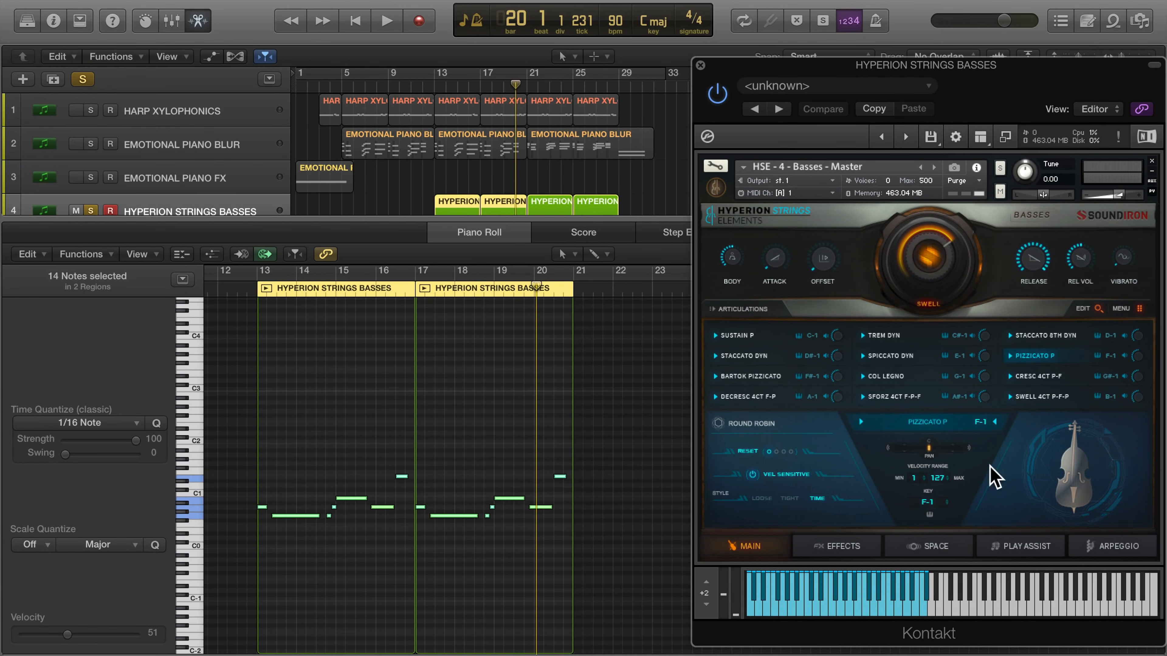
pyautogui.click(927, 547)
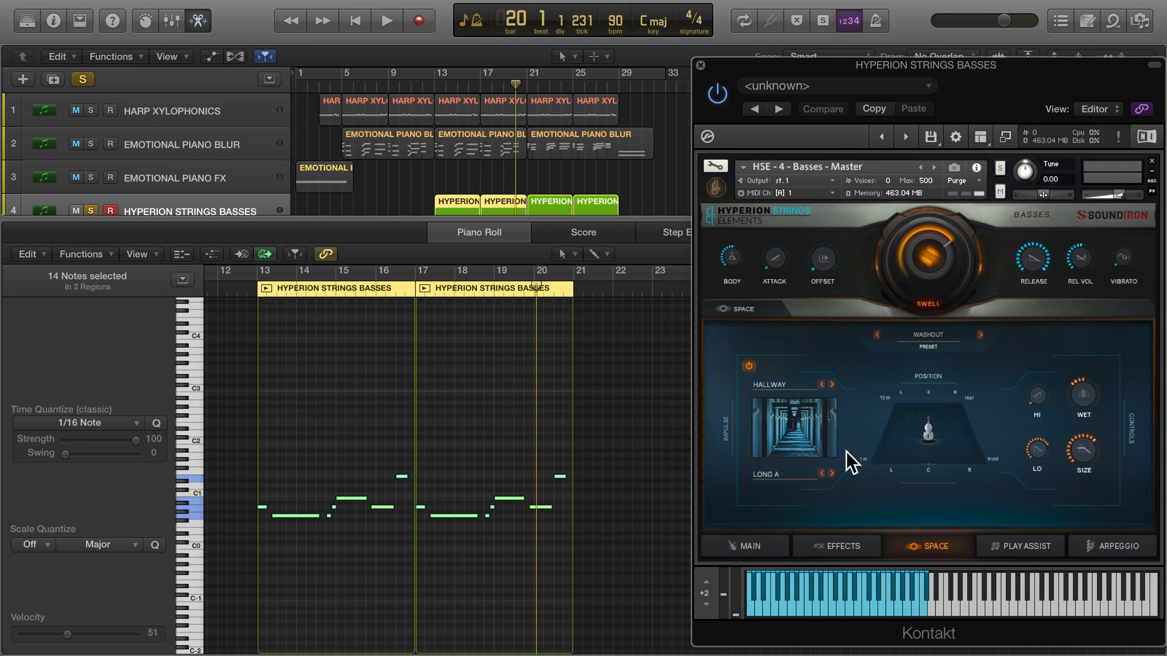
pyautogui.click(748, 366)
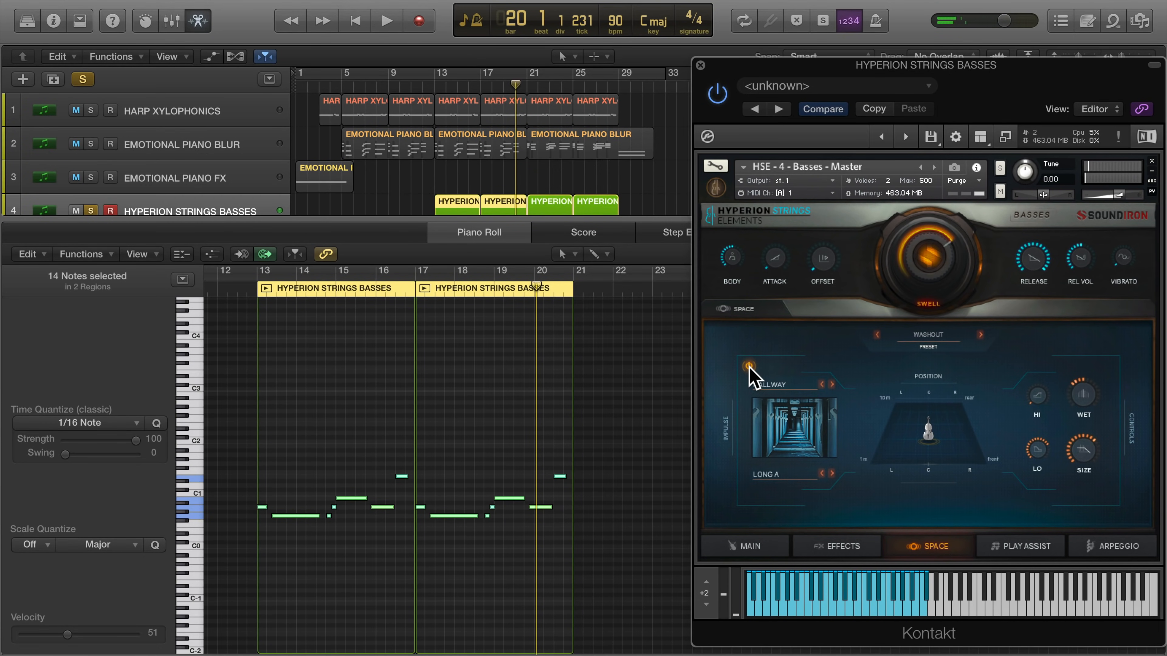
# Step: Close the Piano Roll, solo HYPERION STRINGS VIOLINS in place of HYPERION STRINGS BASSES, and show the violins' Kontakt instrument
pyautogui.press('e')
pyautogui.click(91, 244)
pyautogui.click(91, 211)
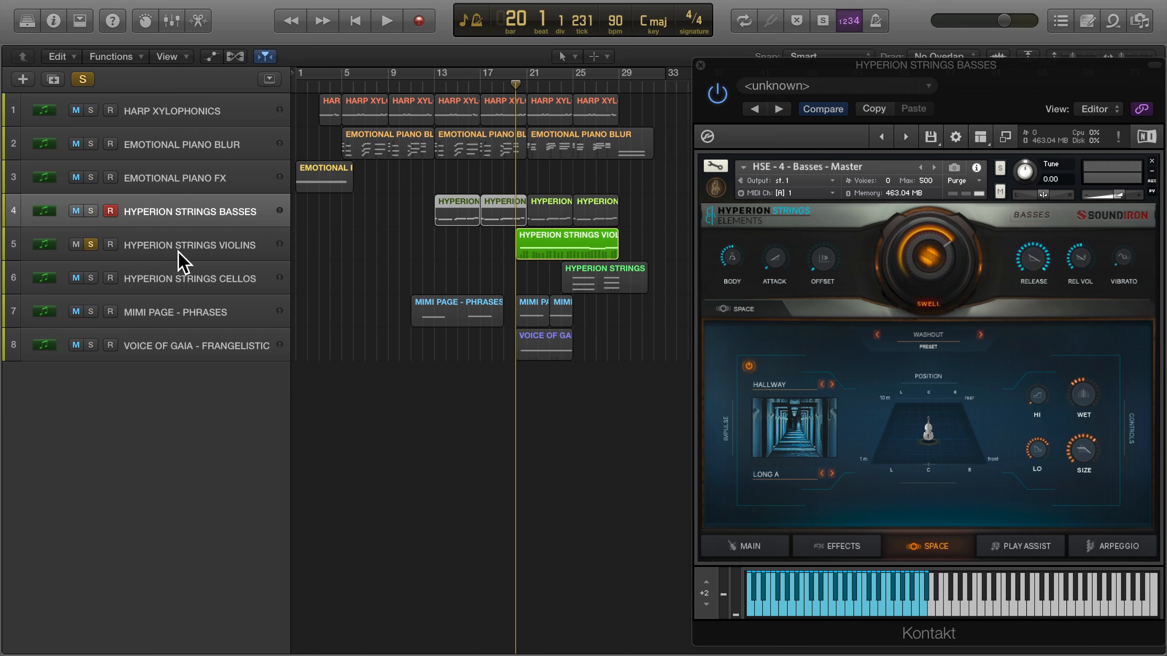
pyautogui.click(178, 252)
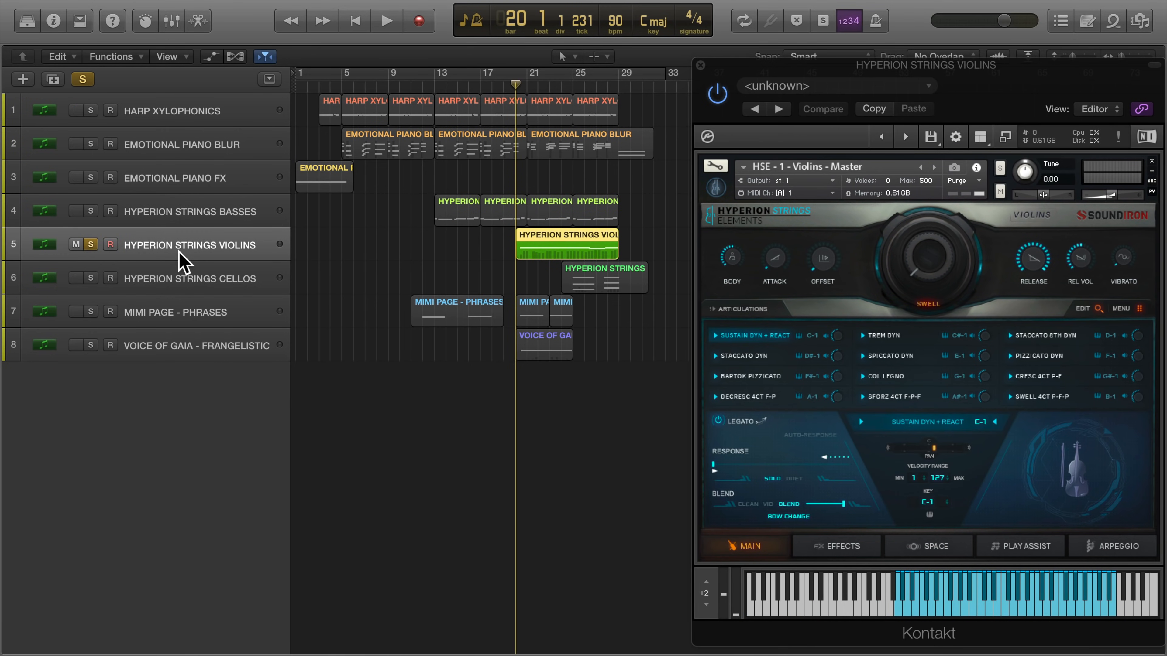
# Step: Open the HYPERION STRINGS VIOLINS region's notes in the Piano Roll and play the region from bar 20
pyautogui.doubleClick(545, 252)
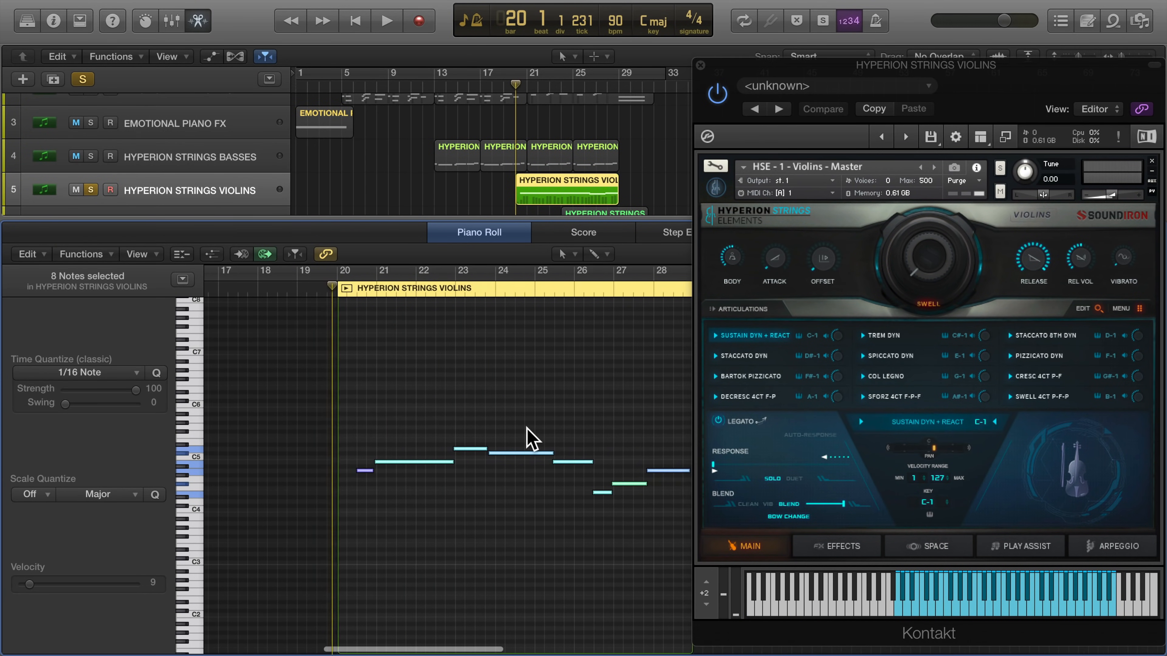
pyautogui.press('space')
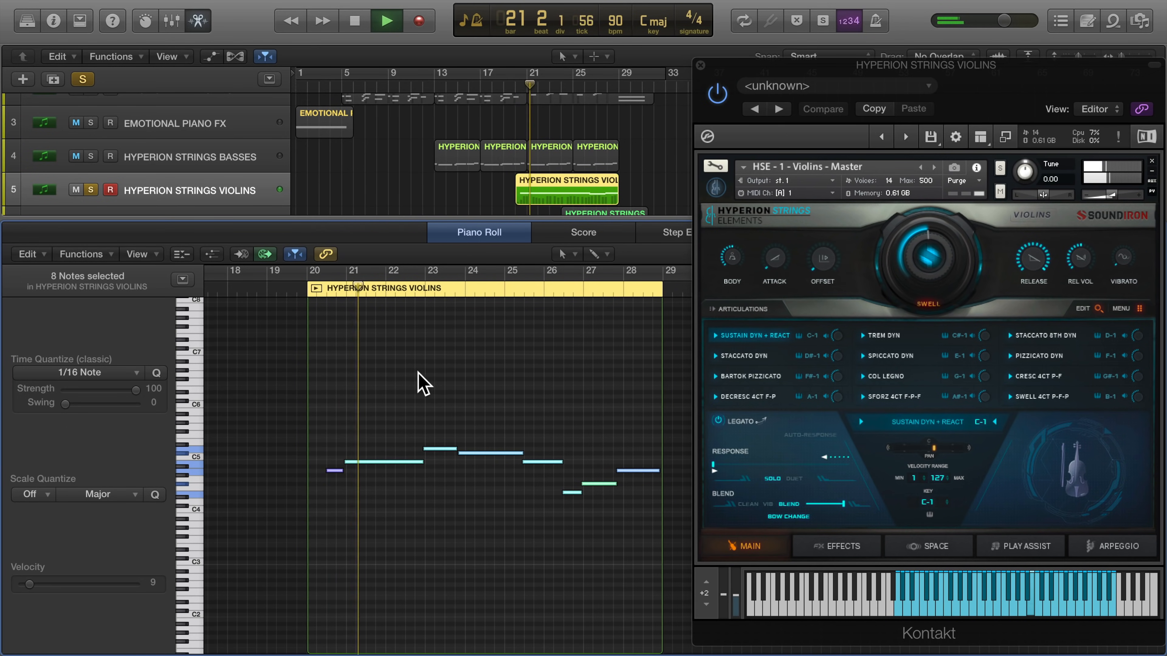
pyautogui.hscroll(5, 409, 384)
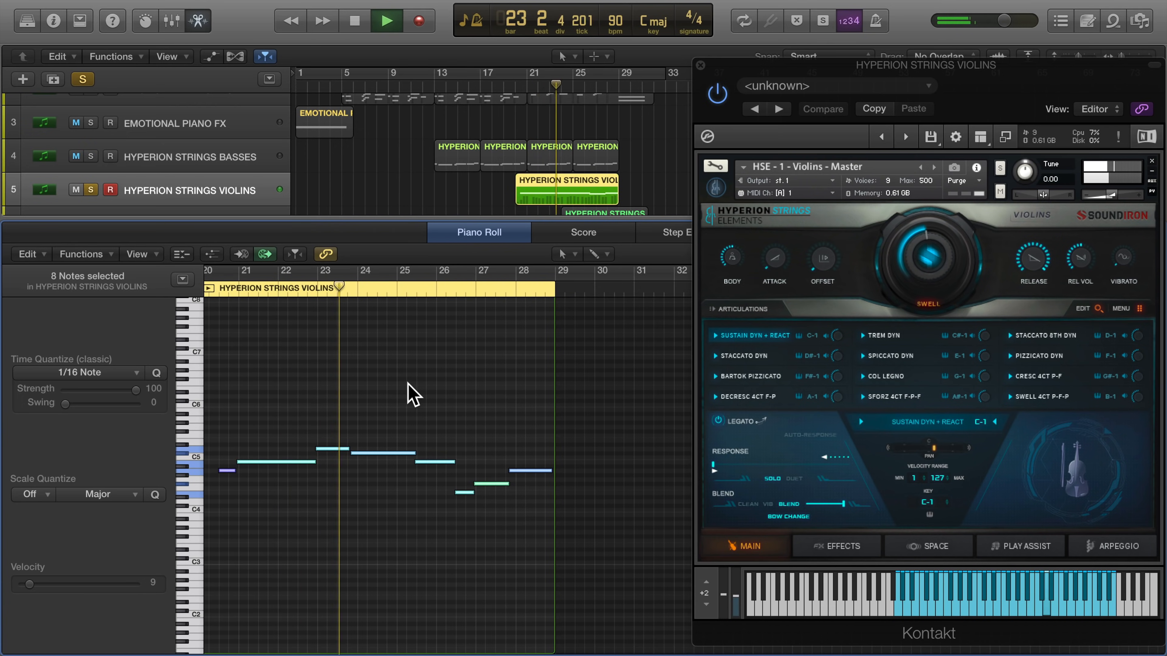
# Step: Look through the violins' Space presets, keep Nebula Trails, and stop playback
pyautogui.click(933, 546)
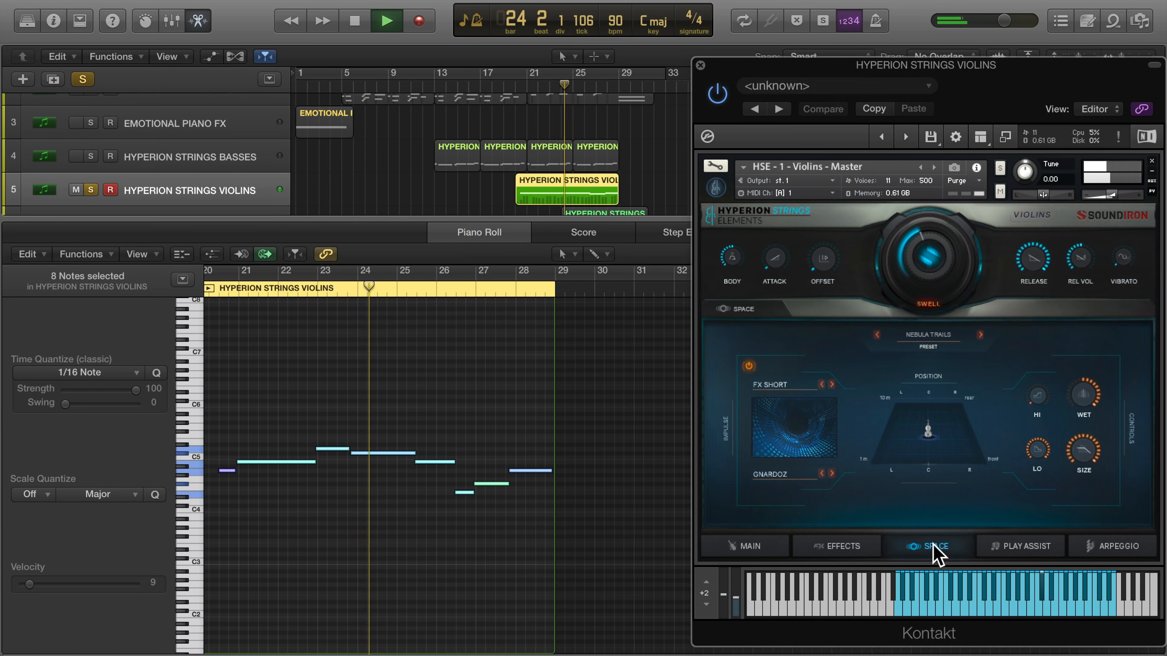
pyautogui.click(926, 342)
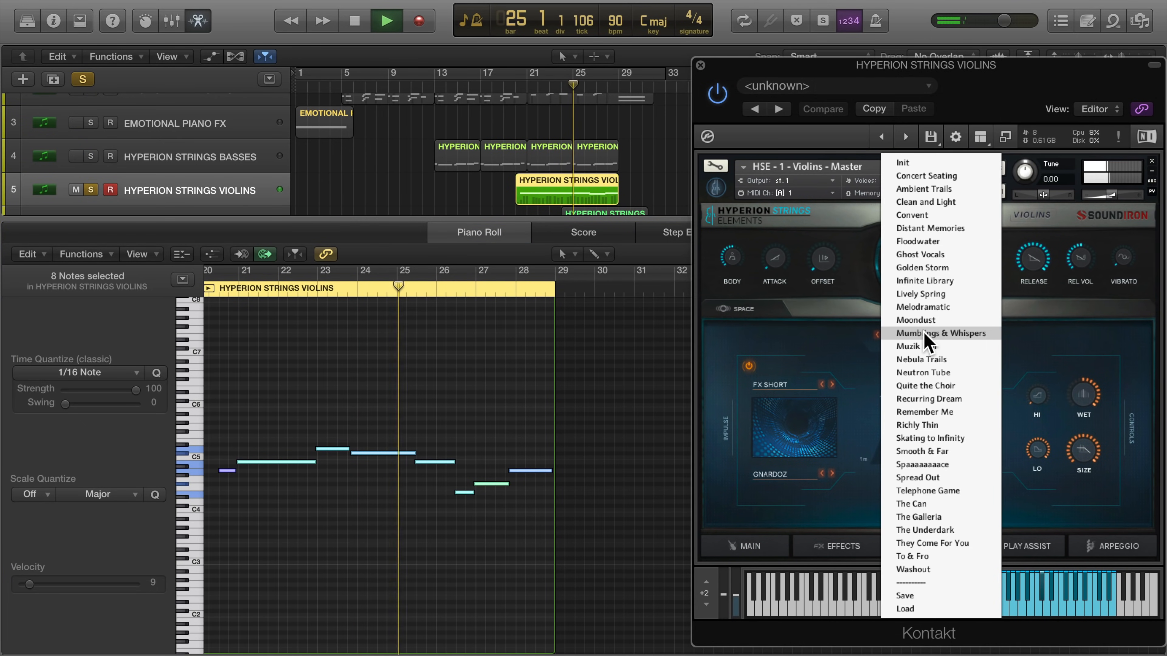
pyautogui.click(922, 361)
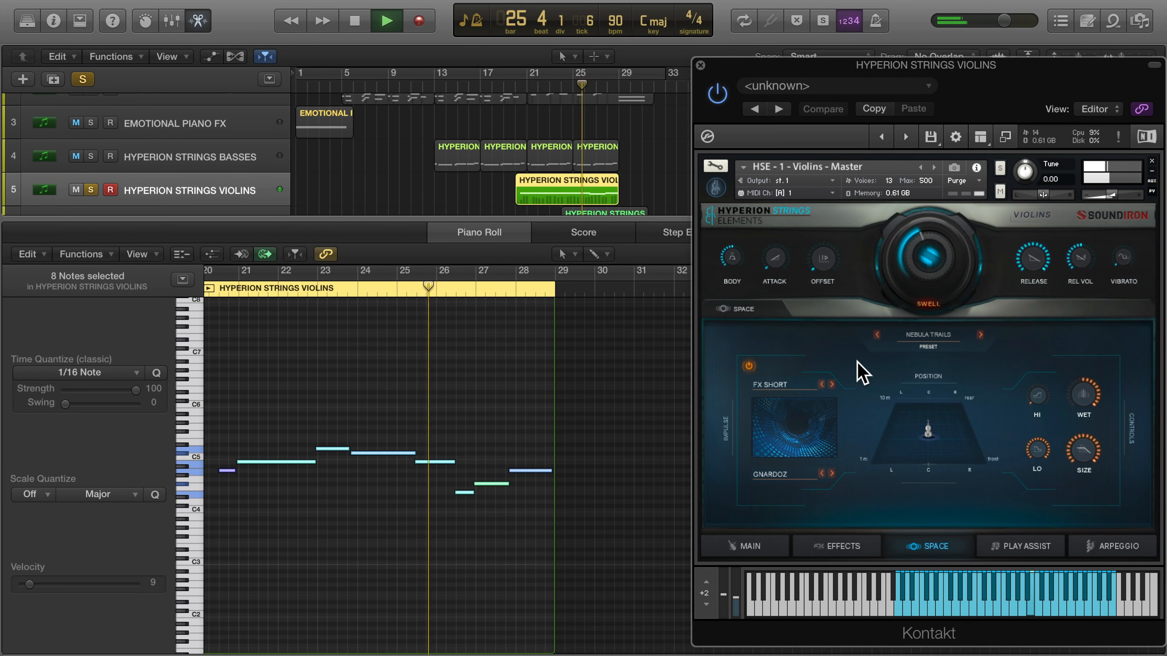
pyautogui.press('space')
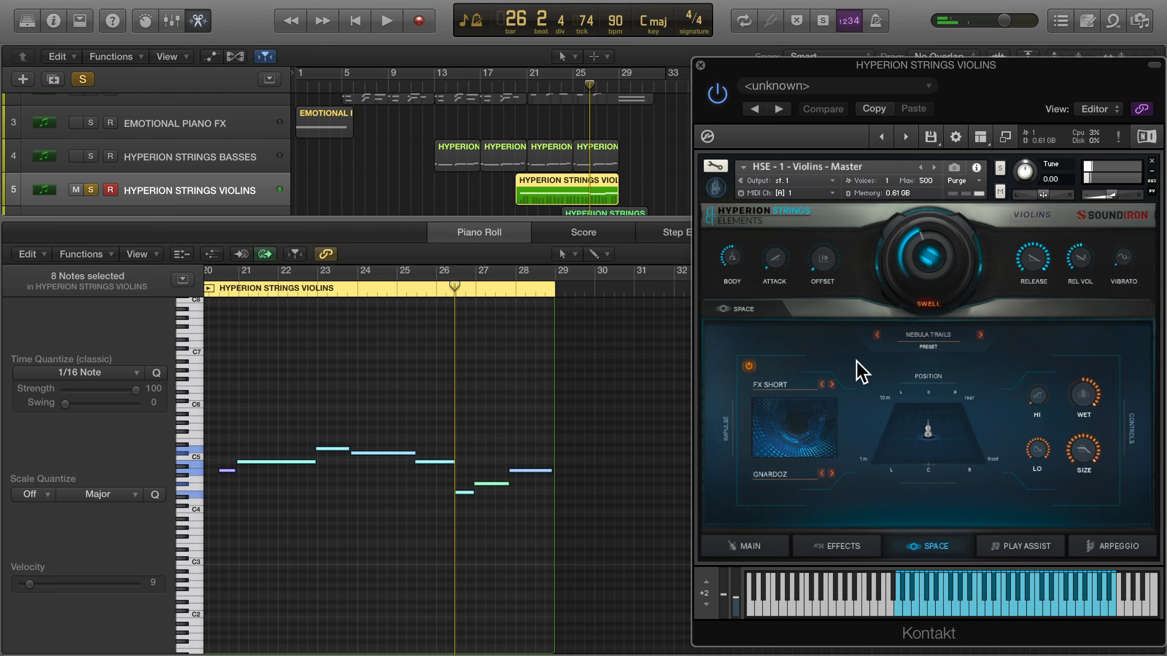
# Step: Try the Wet control of the violins' reverb and audition the rest of the region from bar 26
pyautogui.click(1081, 401)
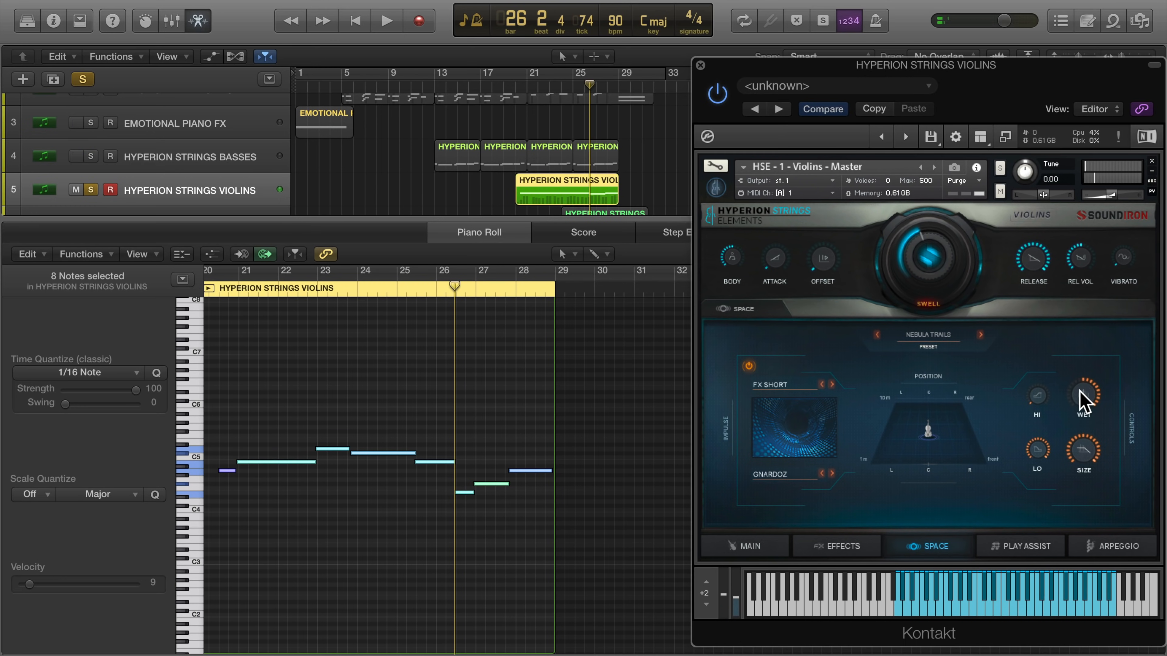
pyautogui.press('space')
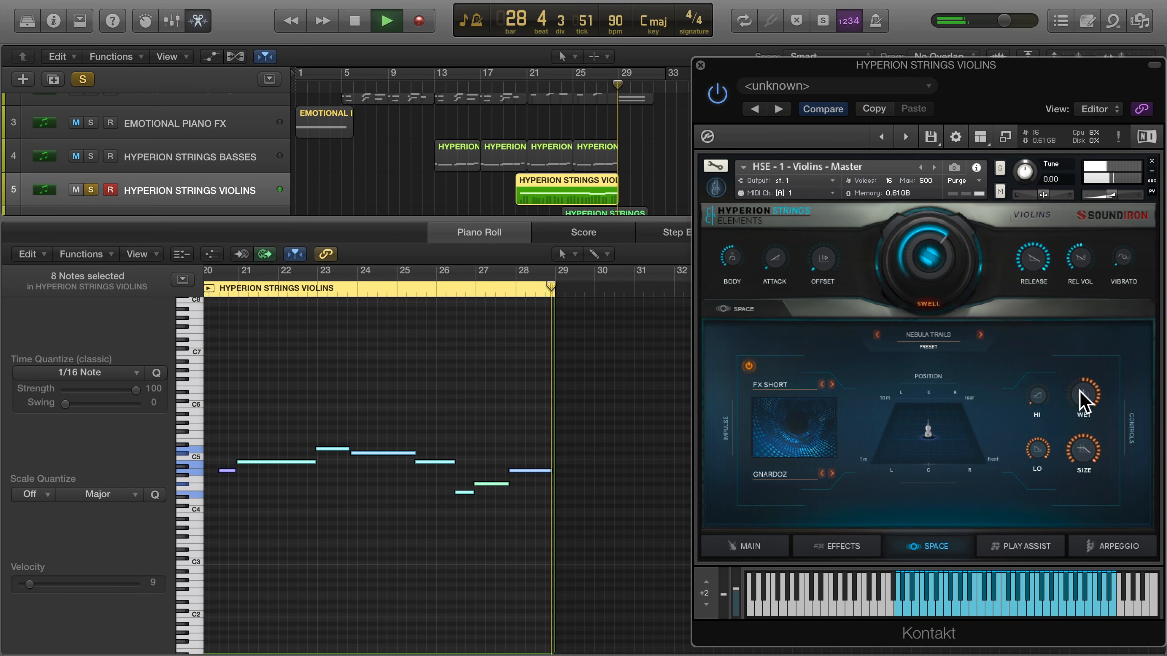
pyautogui.press('space')
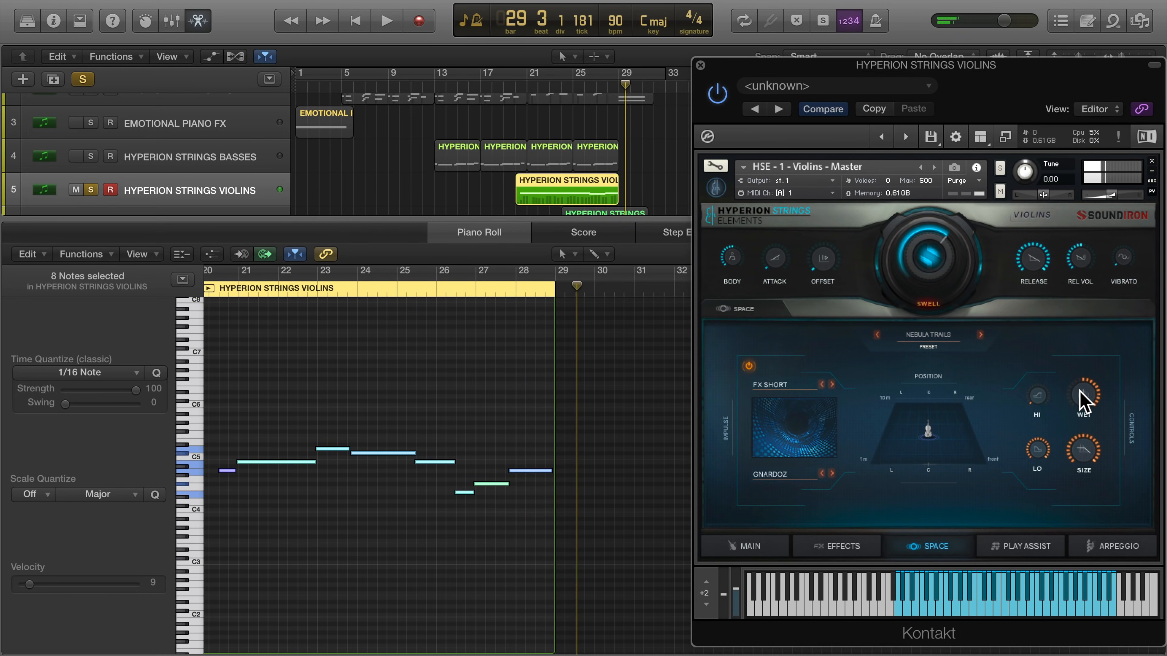
# Step: Show the mixer and solo HYPERION STRINGS CELLOS in place of HYPERION STRINGS VIOLINS
pyautogui.press('x')
pyautogui.click(90, 238)
pyautogui.click(91, 205)
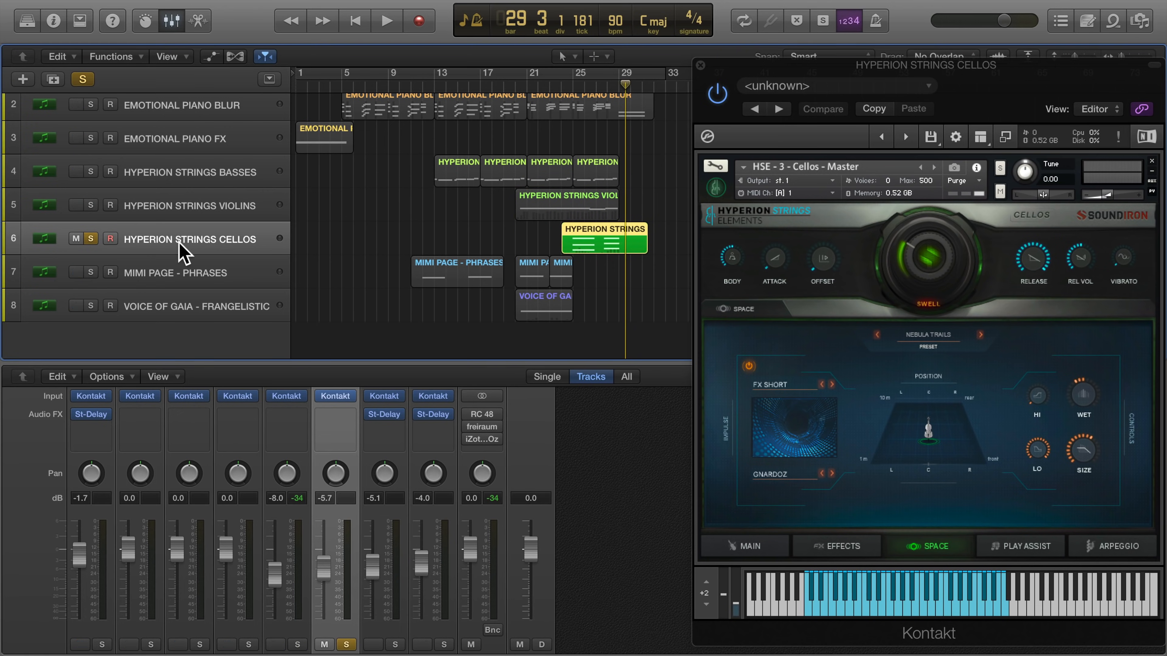
# Step: Open the HYPERION STRINGS CELLOS region's notes in the Piano Roll and play the region from its beginning
pyautogui.click(561, 83)
pyautogui.doubleClick(580, 240)
pyautogui.click(388, 293)
pyautogui.press('space')
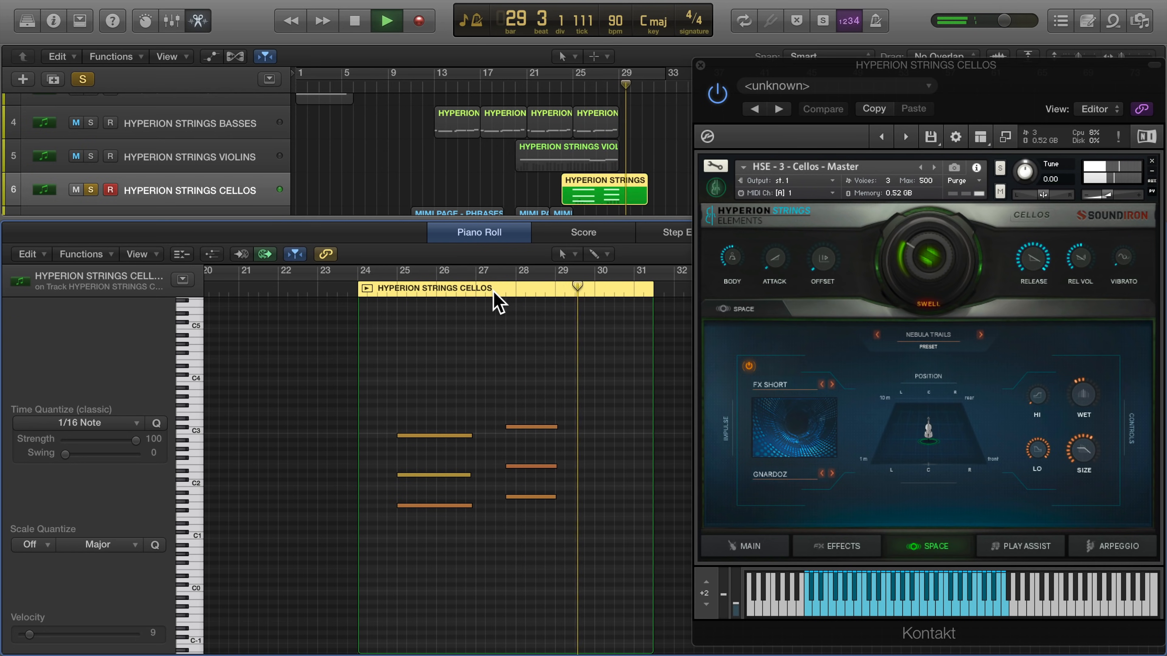
pyautogui.press('space')
# Step: Examine the cellos' Cresc 4ct p-F, Swell 4ct p-F-p and Spiccato Dyn articulations and the list of alternatives
pyautogui.click(757, 549)
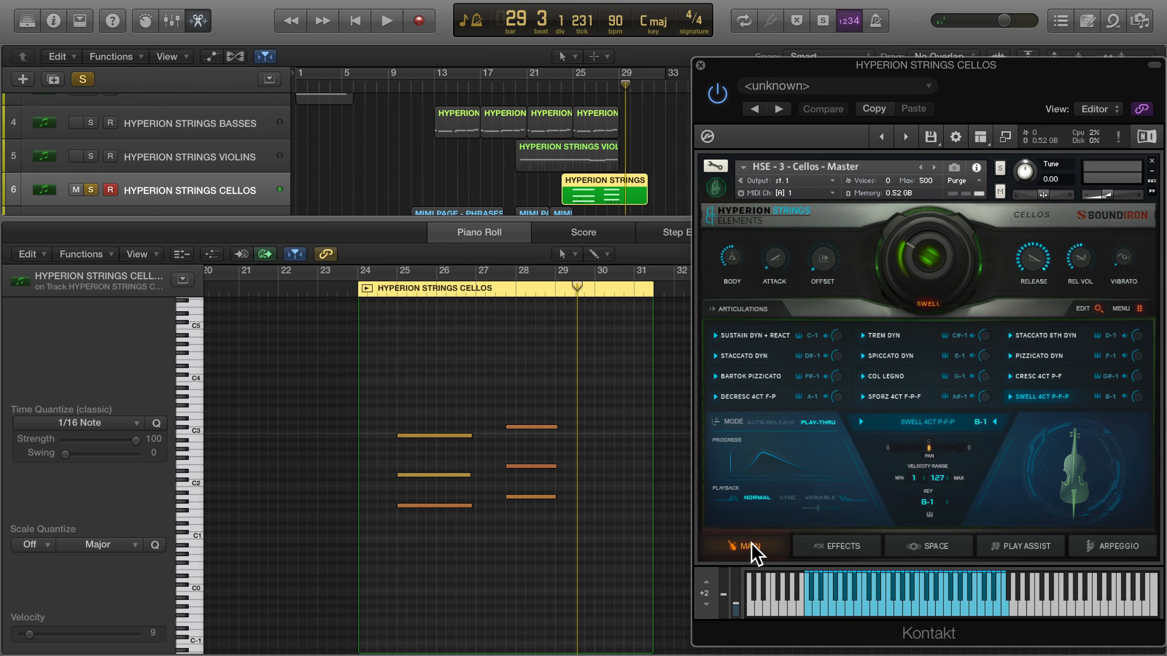
pyautogui.click(1041, 377)
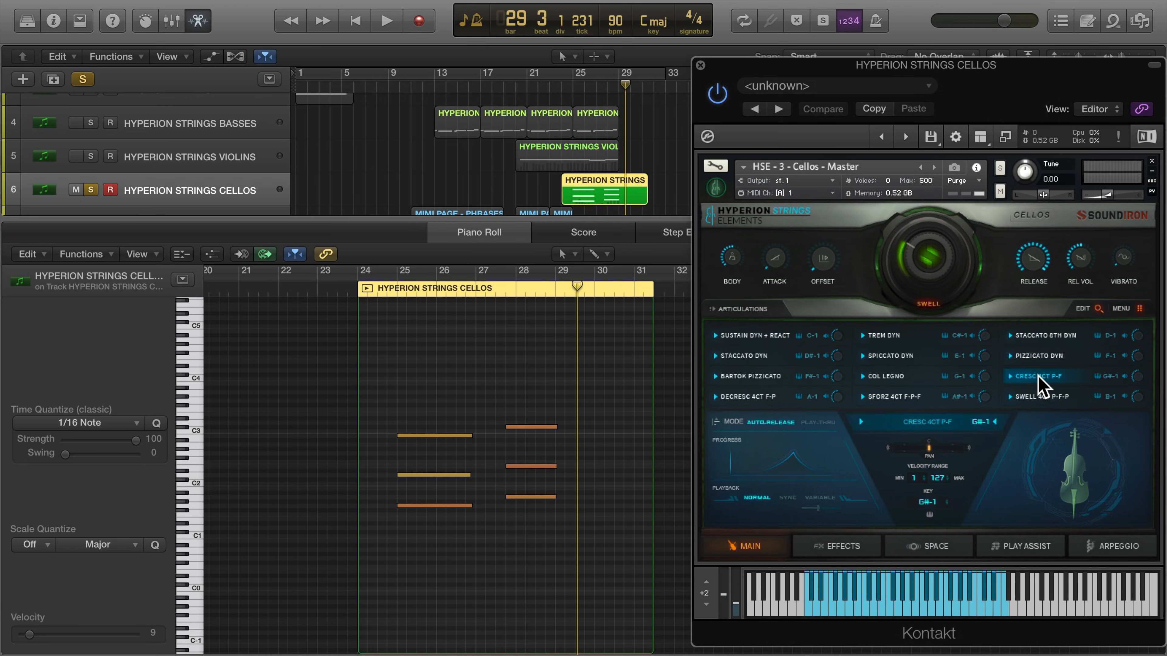
pyautogui.click(1029, 397)
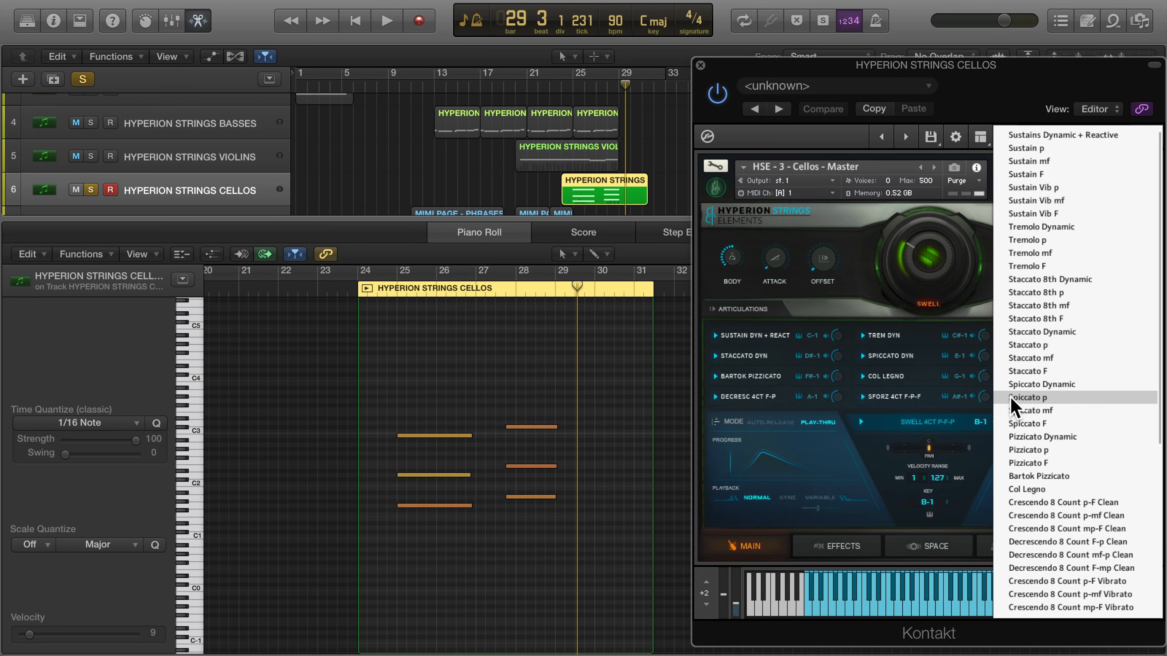
pyautogui.scroll(-5, 1034, 460)
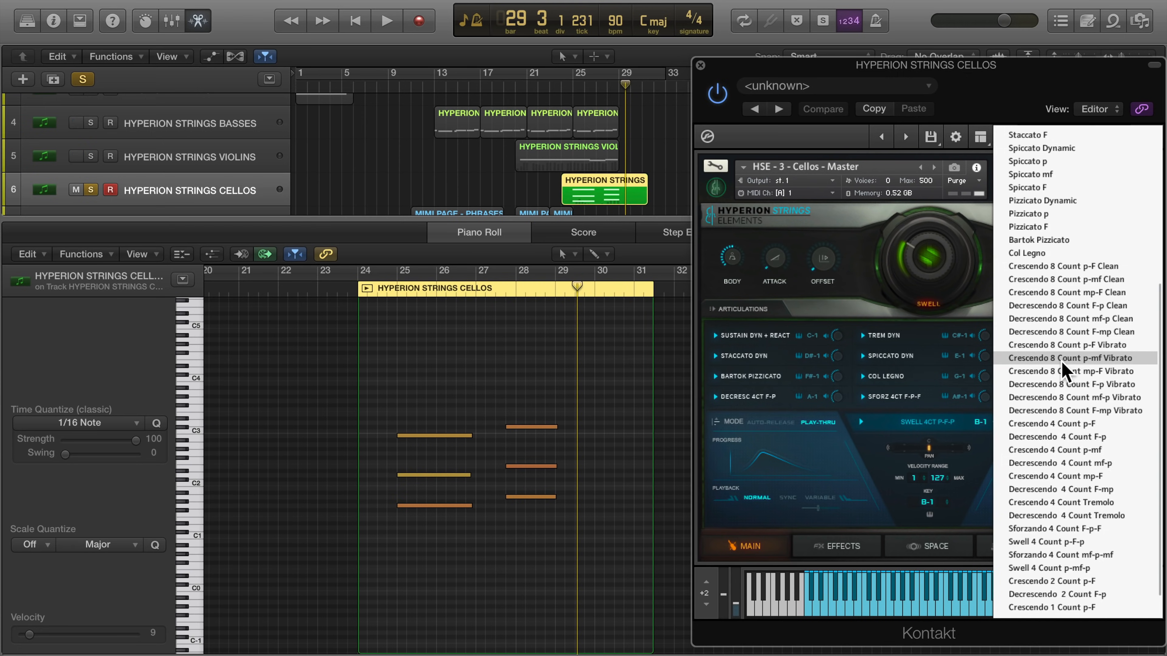
pyautogui.click(933, 361)
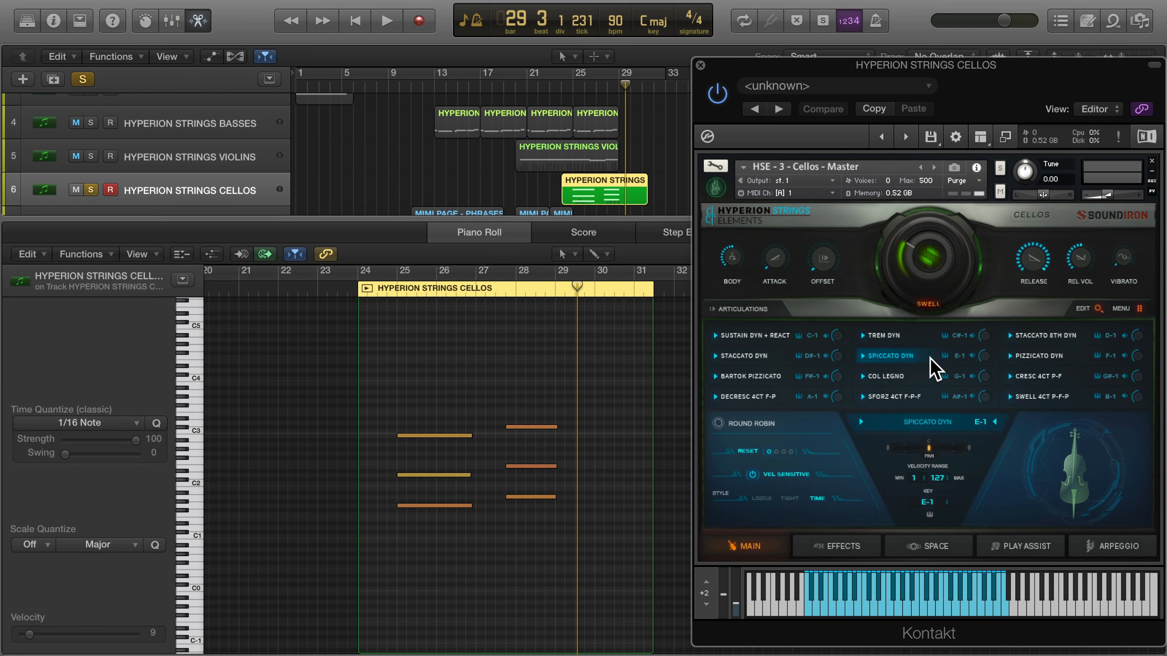
# Step: Select the cellos' Sforz 4ct F-p-F articulation and audition the region again from a few bars earlier
pyautogui.click(887, 398)
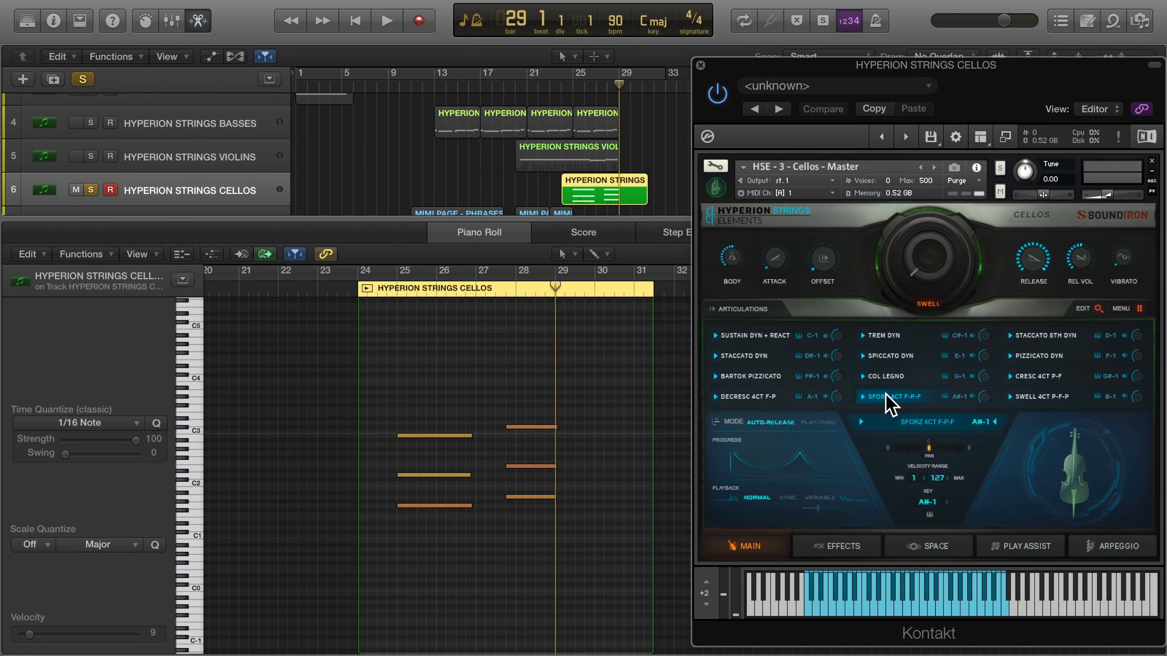
pyautogui.press(',')
pyautogui.press(',')
pyautogui.press(',')
pyautogui.press('space')
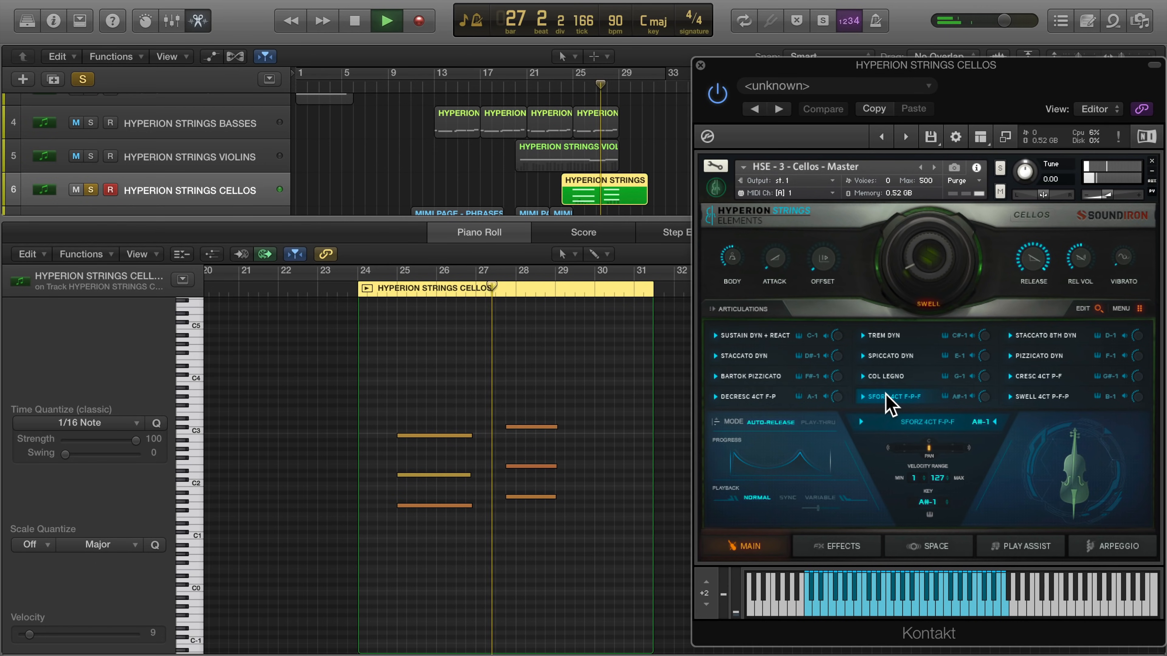
pyautogui.press('space')
# Step: Close the Piano Roll, solo MIMI PAGE - PHRASES in place of HYPERION STRINGS CELLOS, and show its Kontakt instrument
pyautogui.press('e')
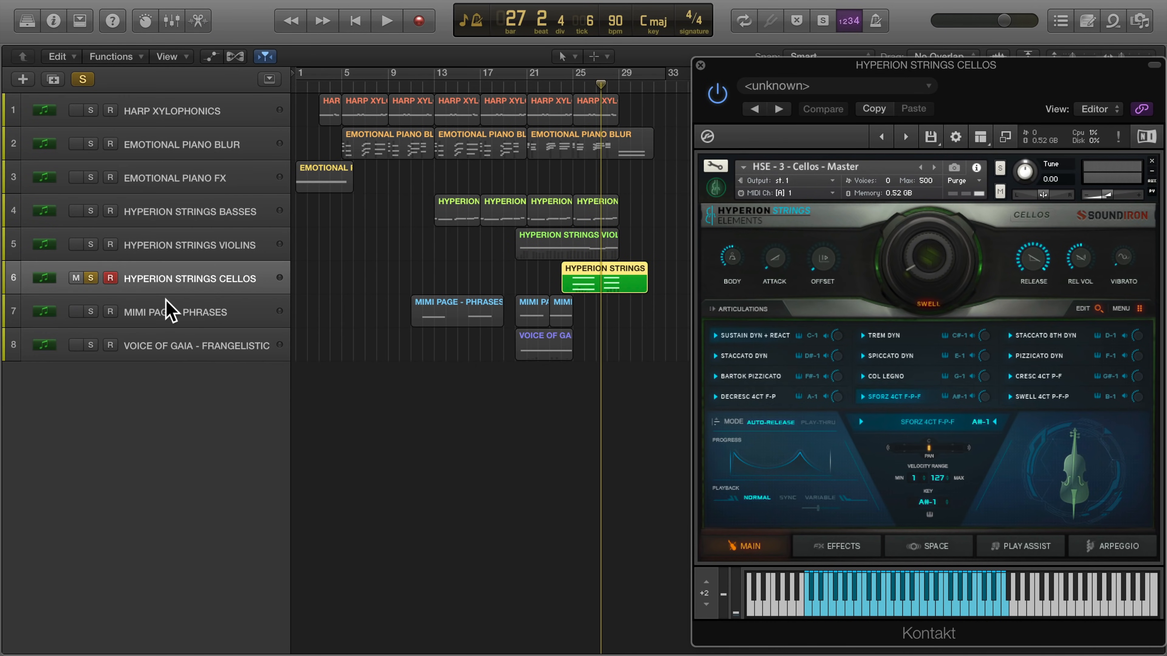
pyautogui.click(90, 312)
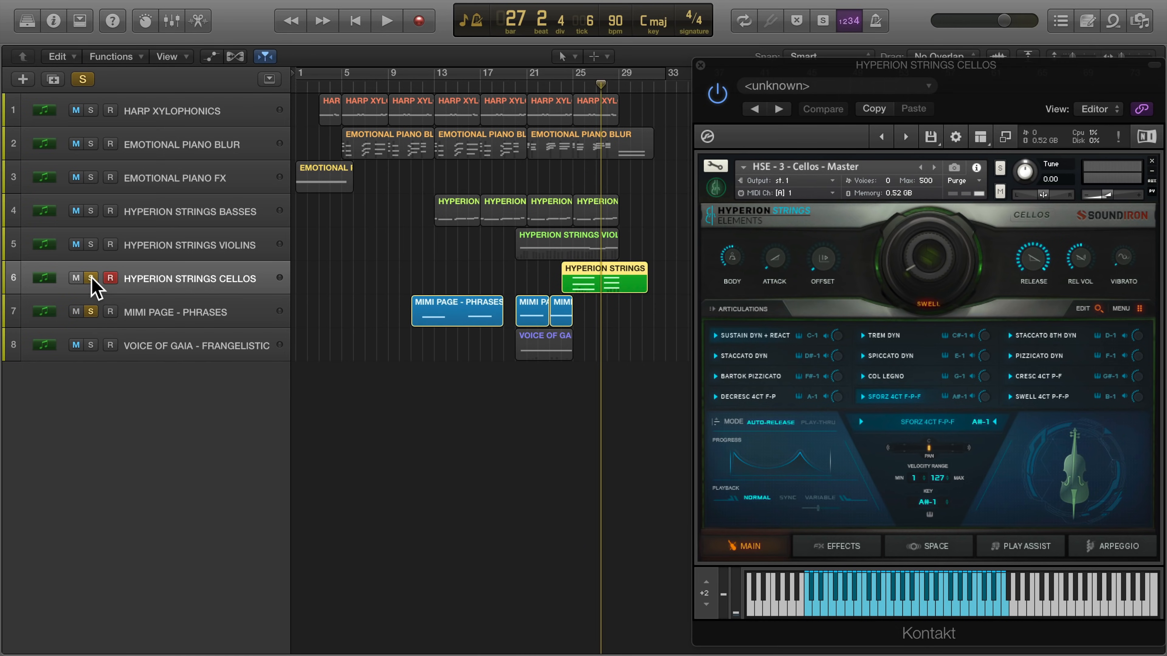
pyautogui.click(148, 313)
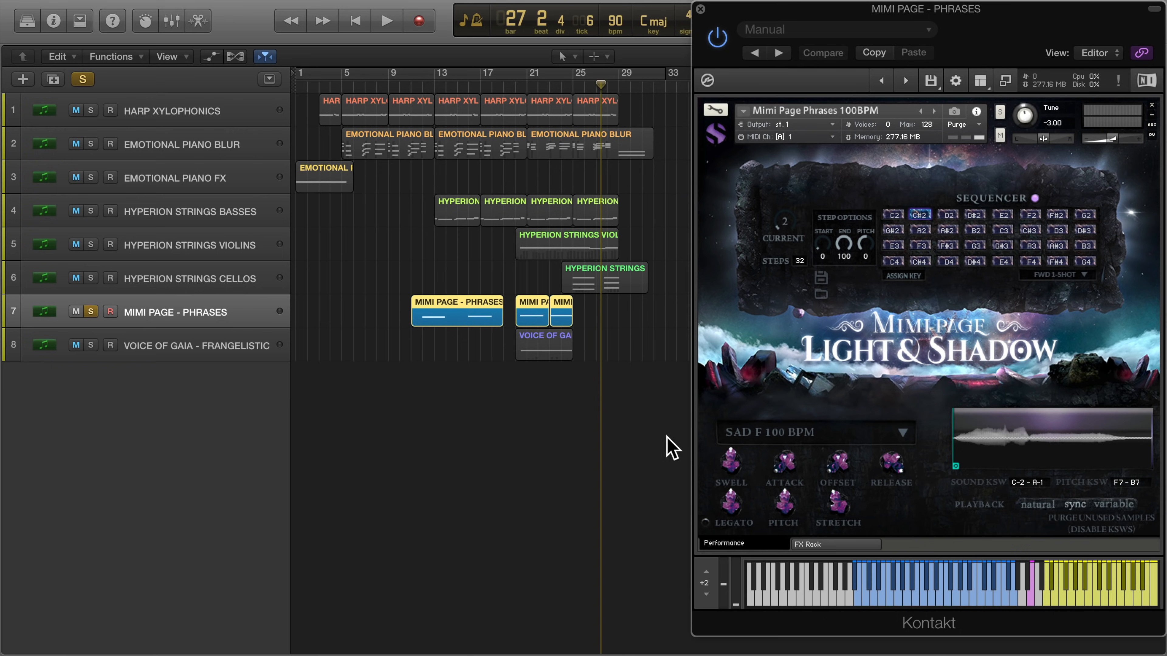
# Step: View the Mimi Page phrase list, keep Sad F 100 BPM, and try the Tune control at -11.00 before setting it to -3.00
pyautogui.click(829, 433)
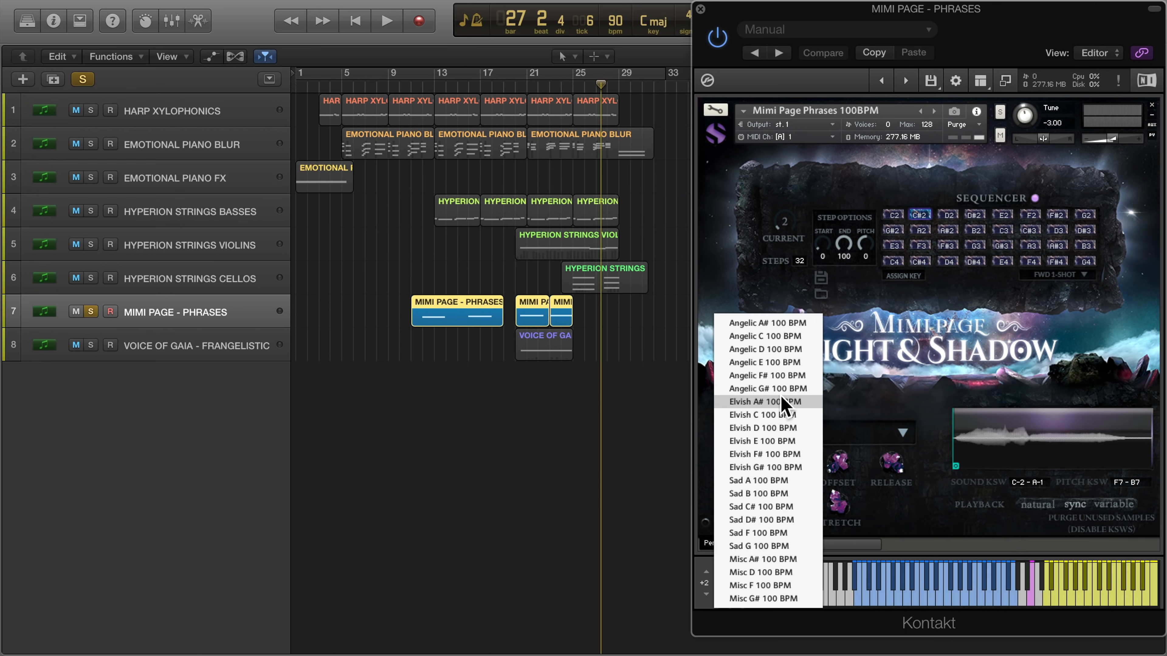
pyautogui.click(929, 416)
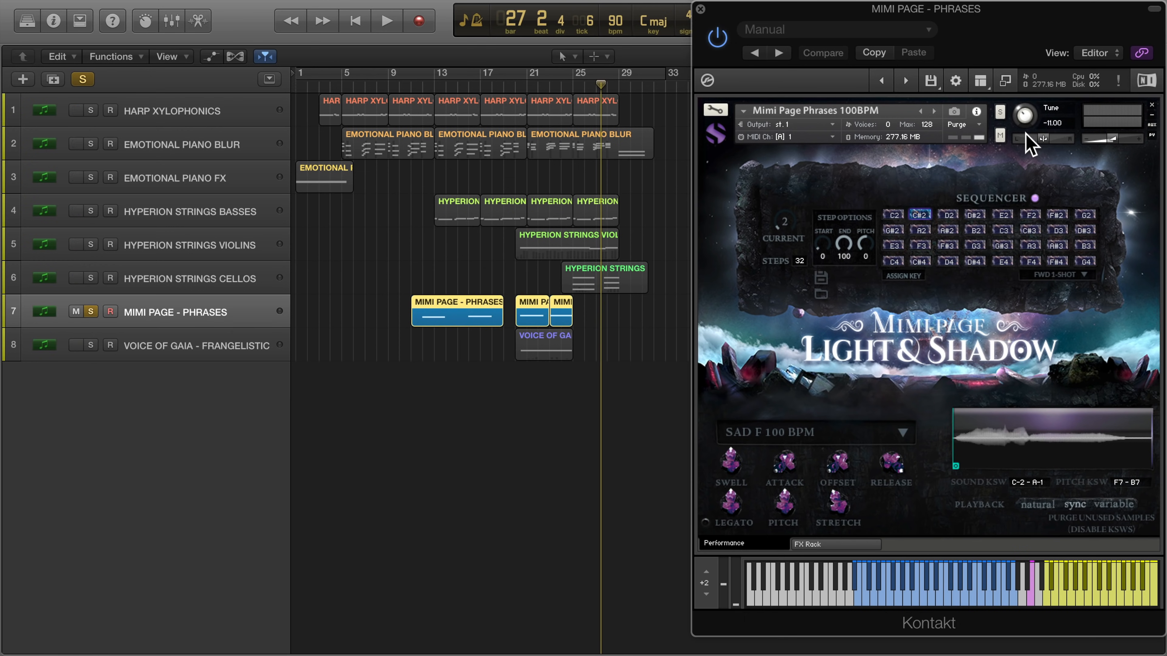
pyautogui.moveTo(1025, 133); pyautogui.dragTo(1027, 112)
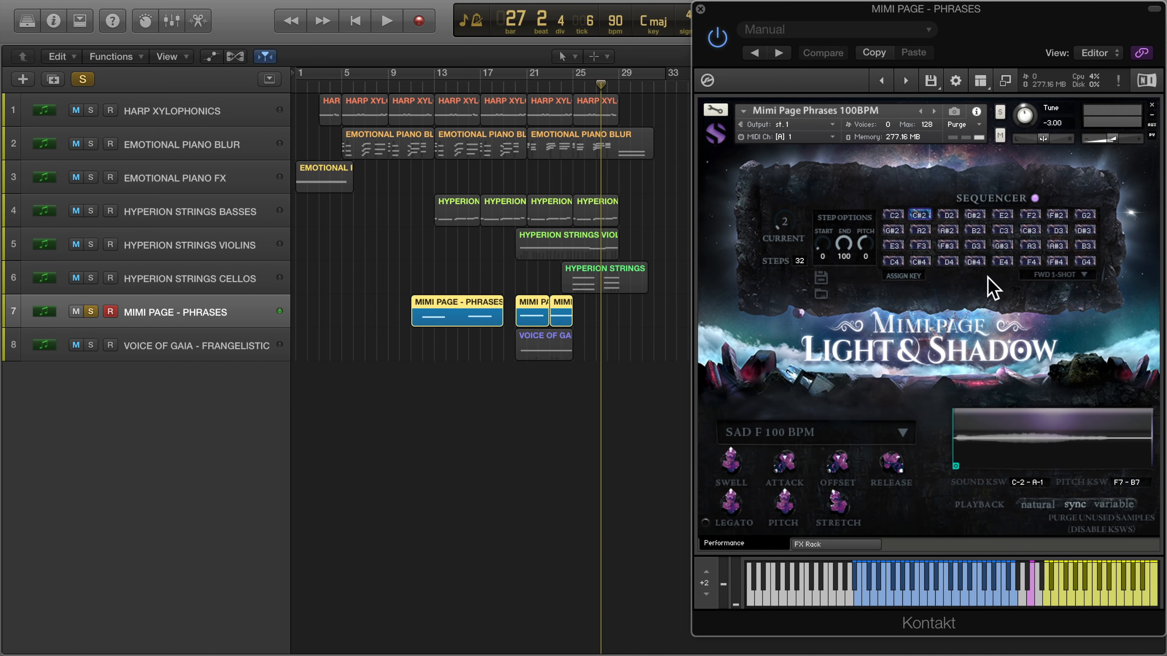
# Step: Show the Mimi Page instrument's FX rack and compare the voice with the Cathedral reverb off and on
pyautogui.click(836, 543)
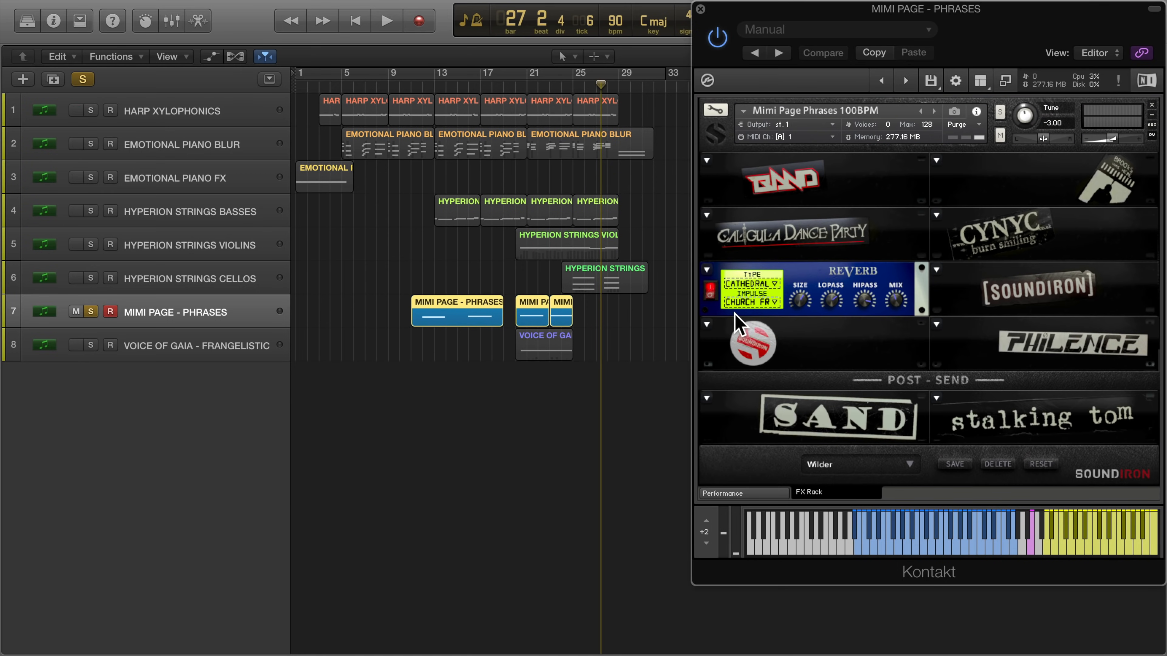
pyautogui.click(710, 290)
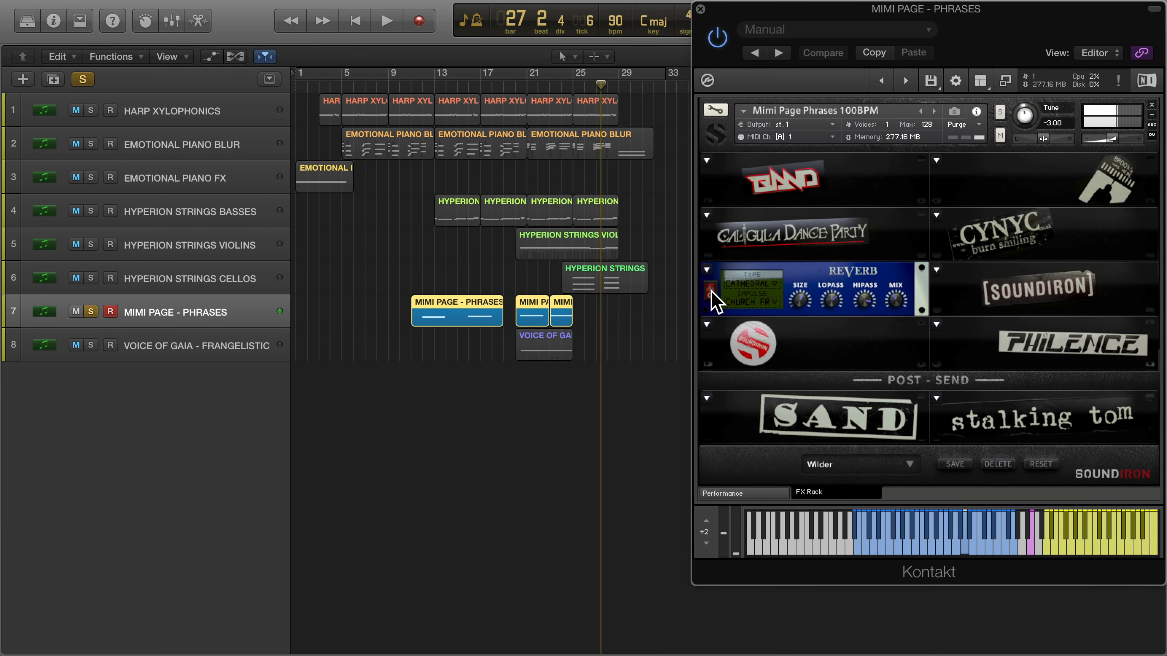
pyautogui.click(711, 293)
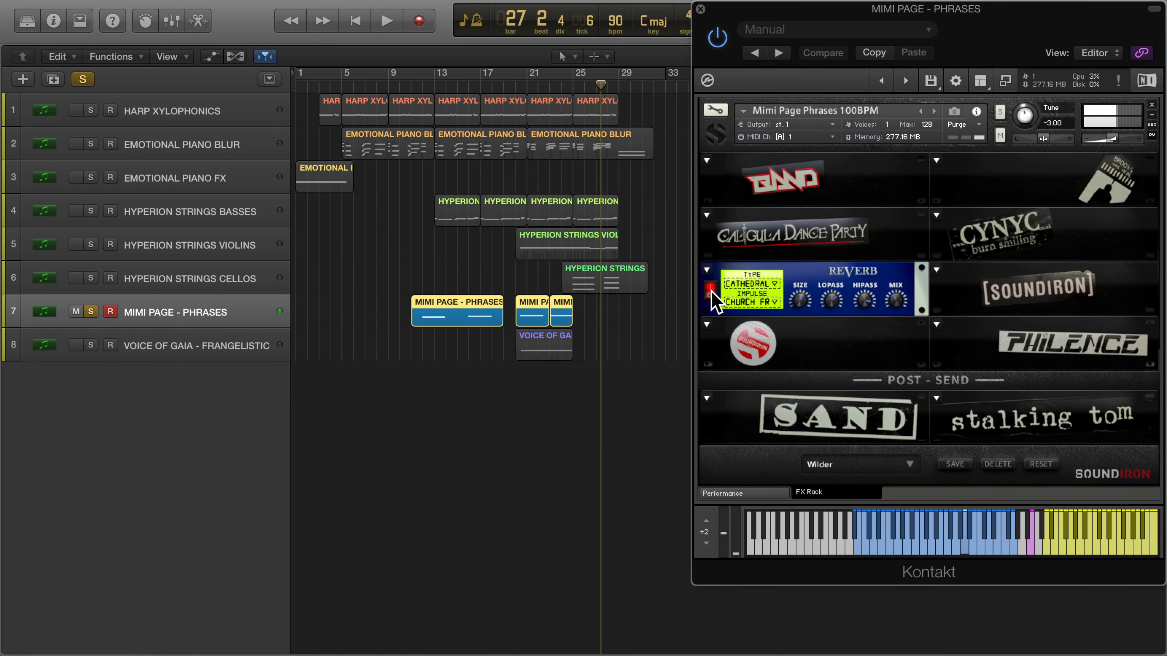
# Step: Show the mixer, inspect the Stereo Delay on MIMI PAGE - PHRASES during playback, and stop playback
pyautogui.press('x')
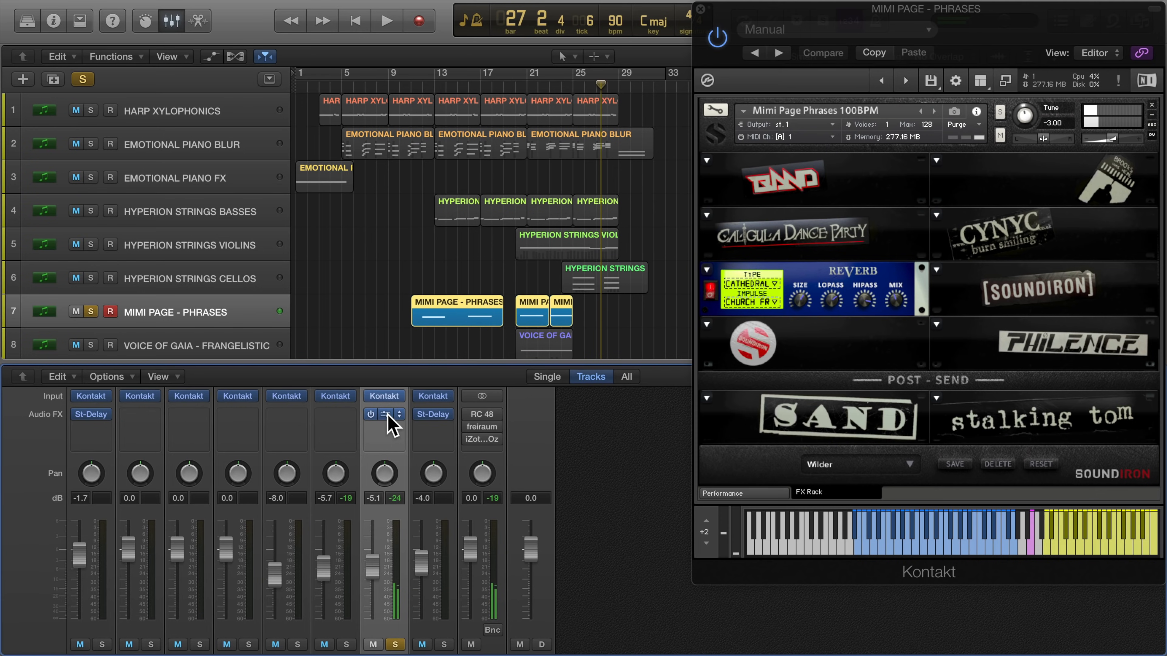
pyautogui.click(387, 415)
pyautogui.moveTo(950, 50); pyautogui.dragTo(784, 104)
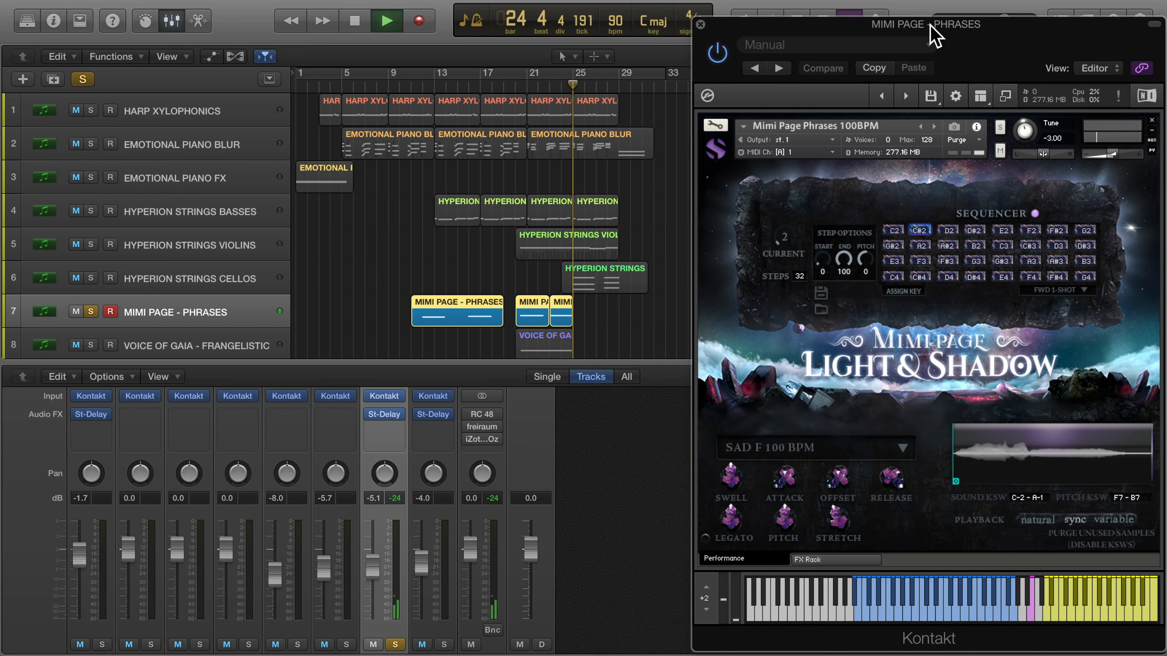
pyautogui.press('space')
# Step: Solo VOICE OF GAIA - FRANGELISTIC in place of MIMI PAGE - PHRASES and show its Kontakt instrument
pyautogui.click(90, 345)
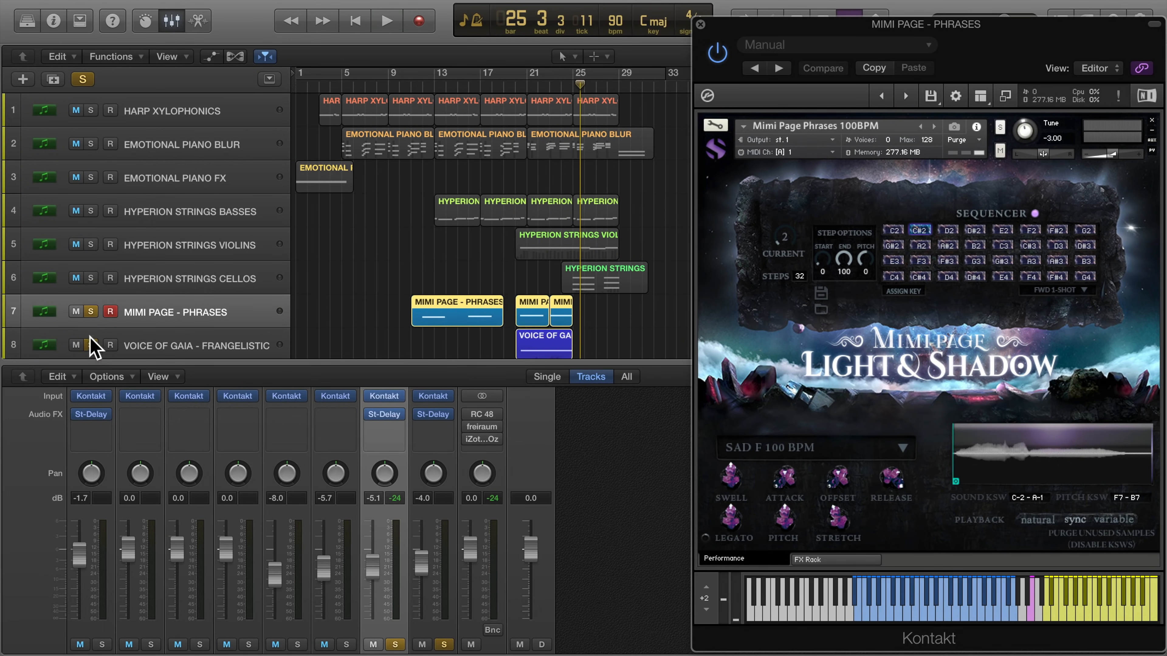
pyautogui.click(91, 311)
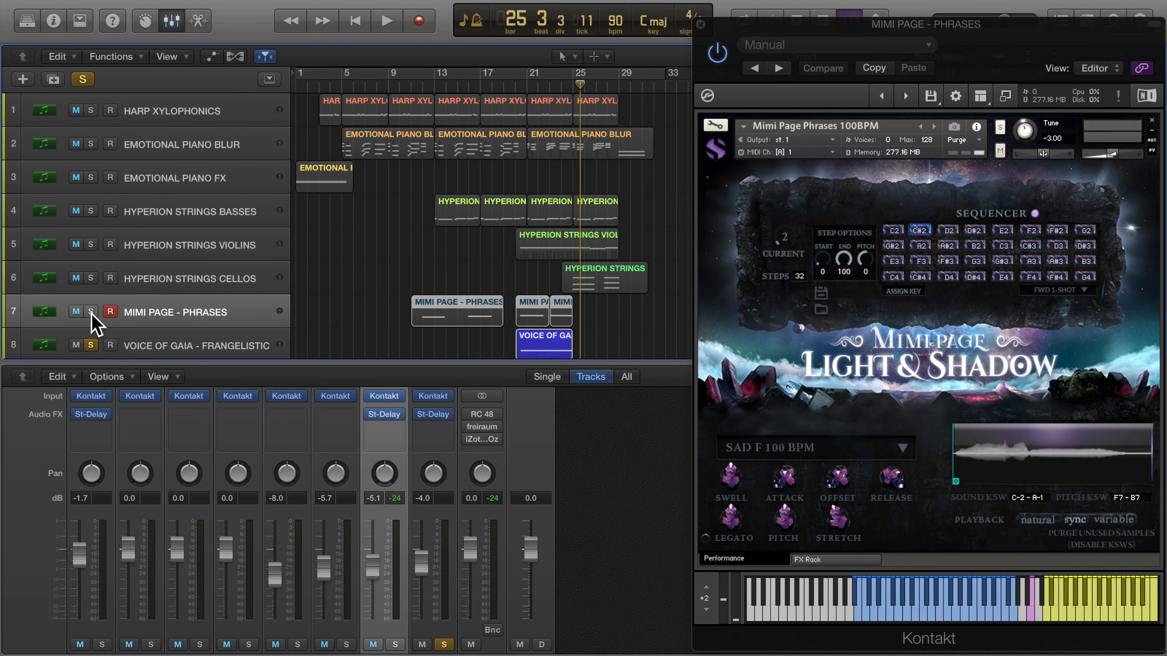
pyautogui.click(166, 349)
# Step: View the Voices of Gaia phrase list, keep Frangelistic 1, and audition the region from bar 20
pyautogui.click(837, 373)
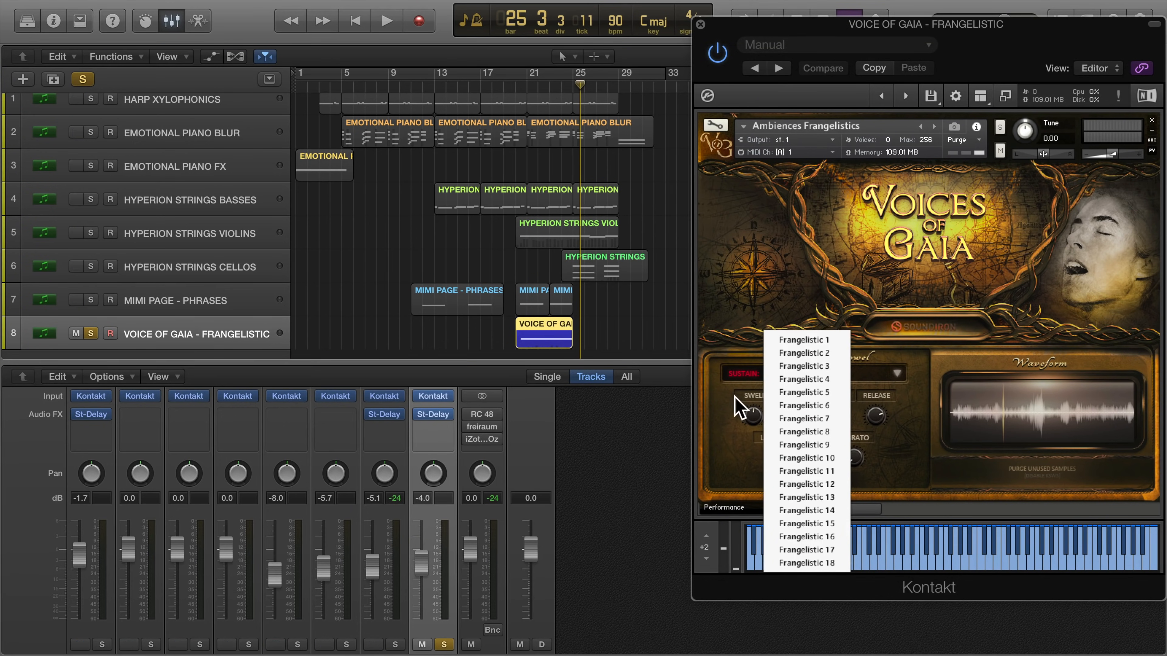
pyautogui.click(725, 418)
pyautogui.press(',')
pyautogui.press(',')
pyautogui.press(',')
pyautogui.press(',')
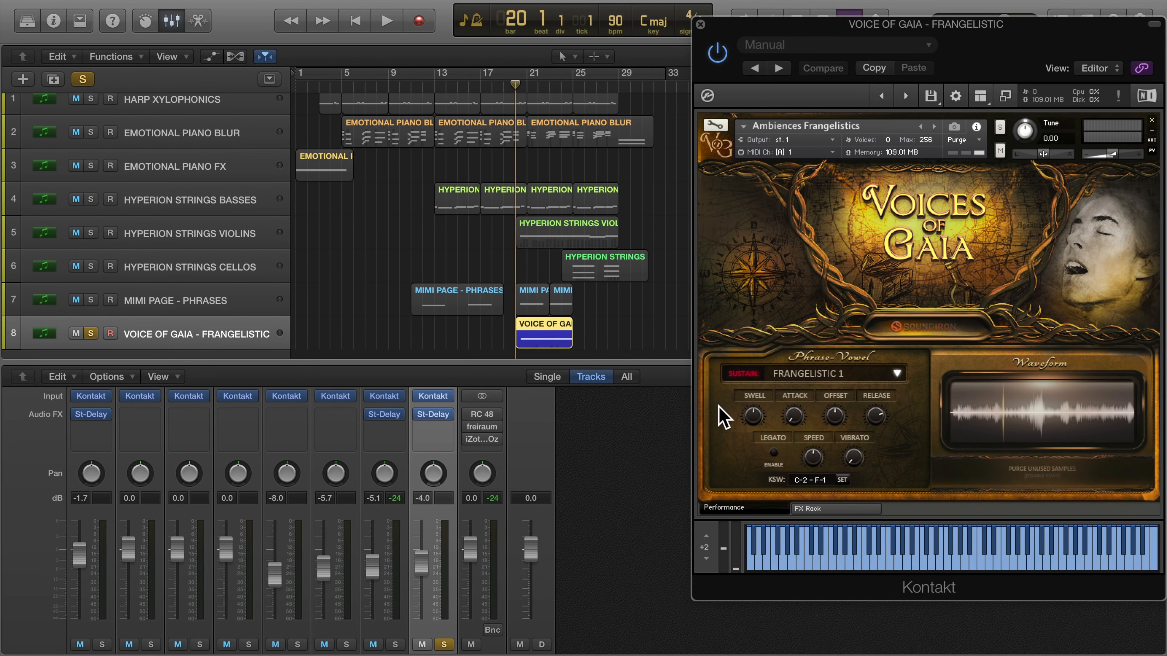
pyautogui.press('space')
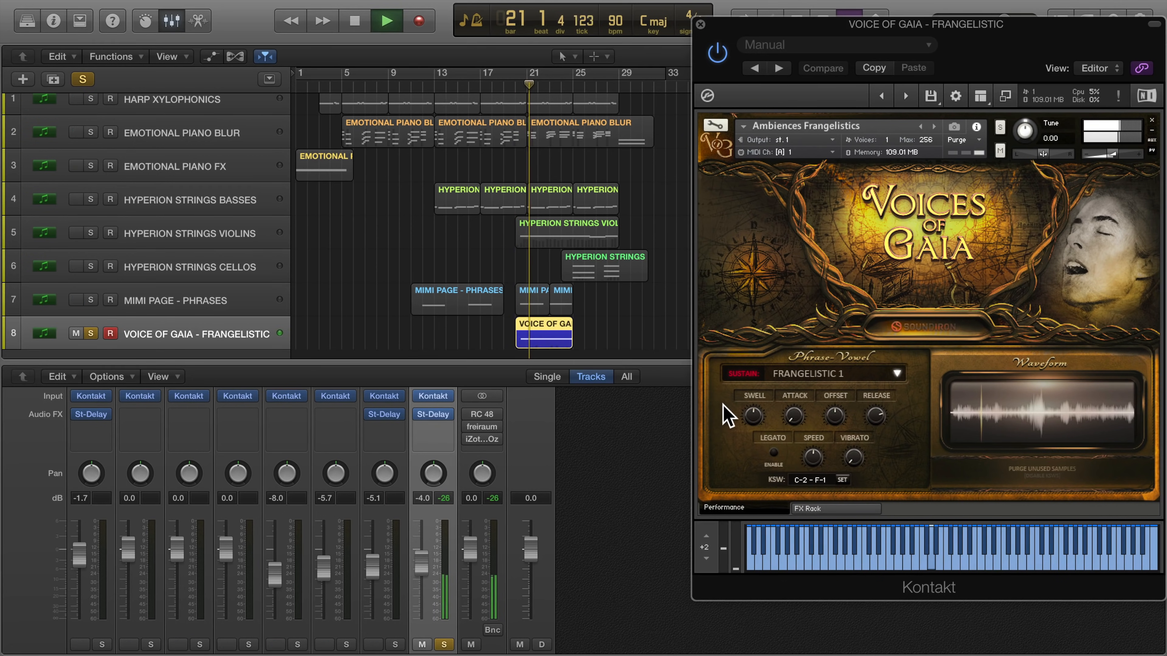
# Step: Inspect the Stereo Delay settings on VOICE OF GAIA - FRANGELISTIC and close the plug-in
pyautogui.click(433, 414)
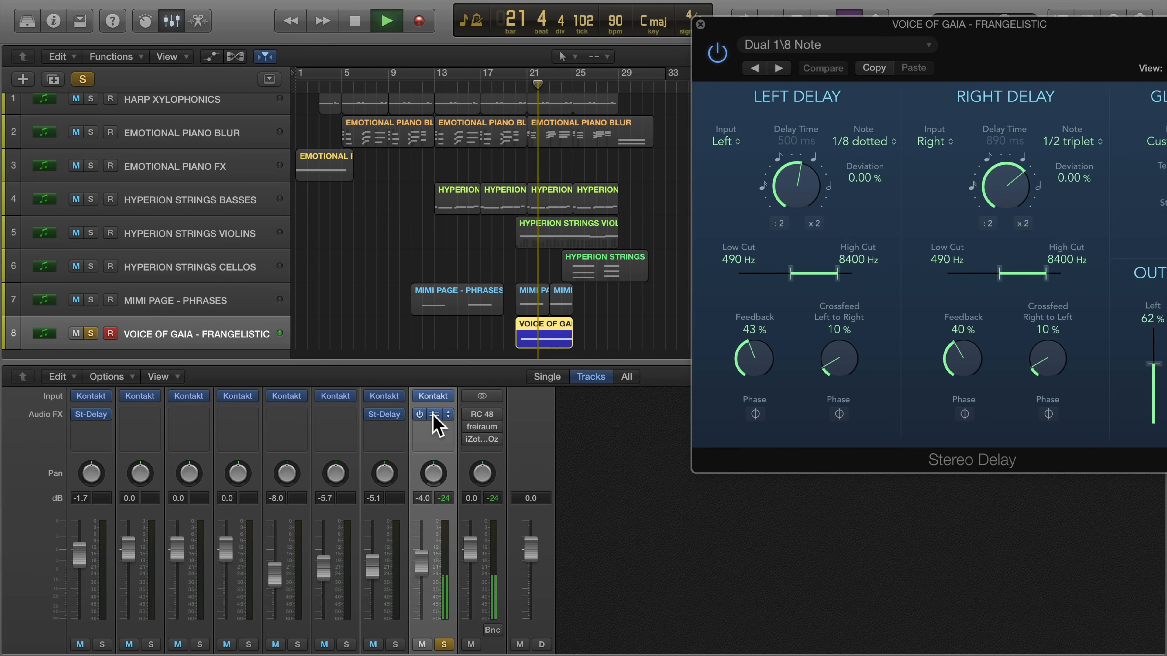
pyautogui.moveTo(1020, 48); pyautogui.dragTo(789, 172)
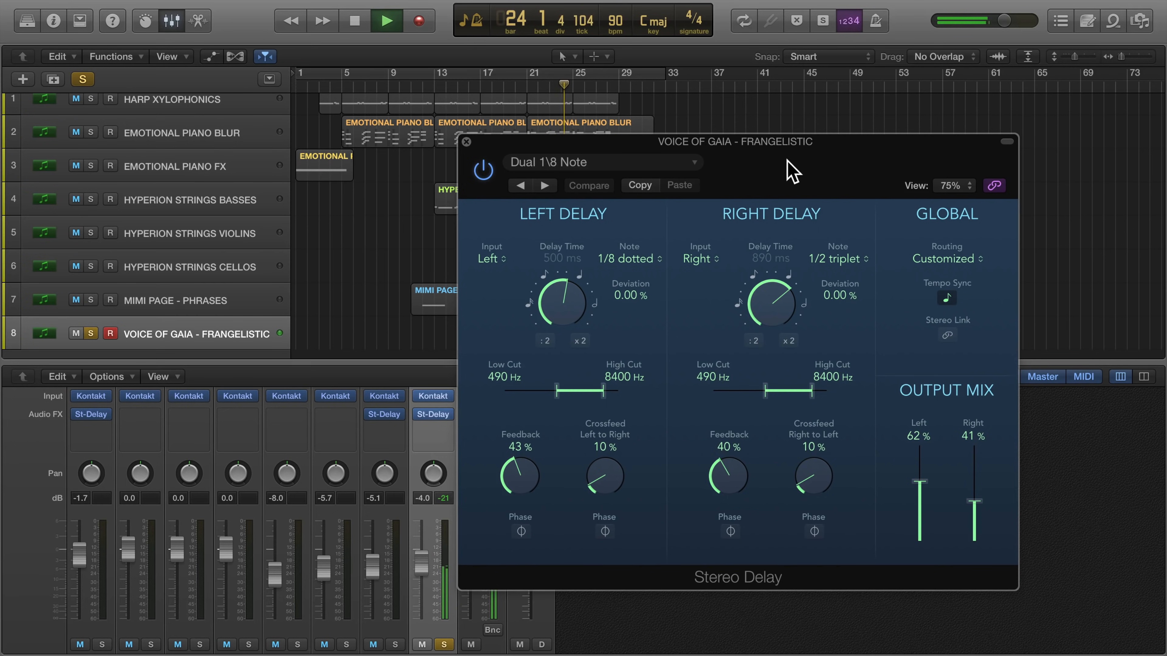
pyautogui.click(466, 142)
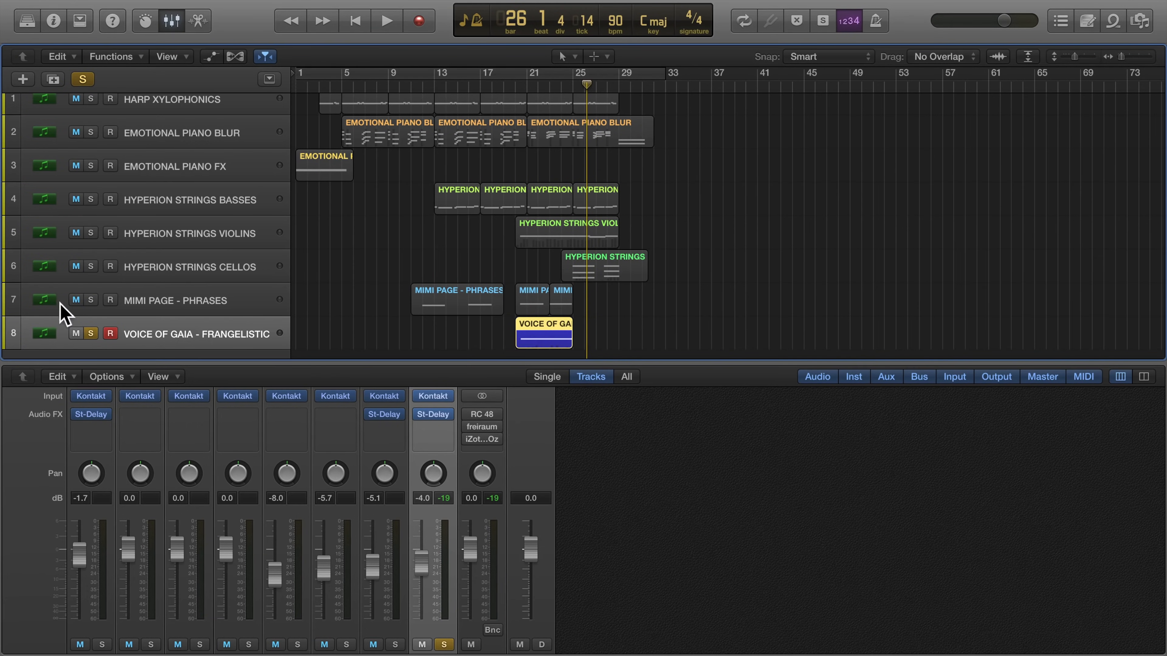
# Step: Take VOICE OF GAIA - FRANGELISTIC out of solo and play the full arrangement from the beginning
pyautogui.click(91, 333)
pyautogui.scroll(2, 294, 263)
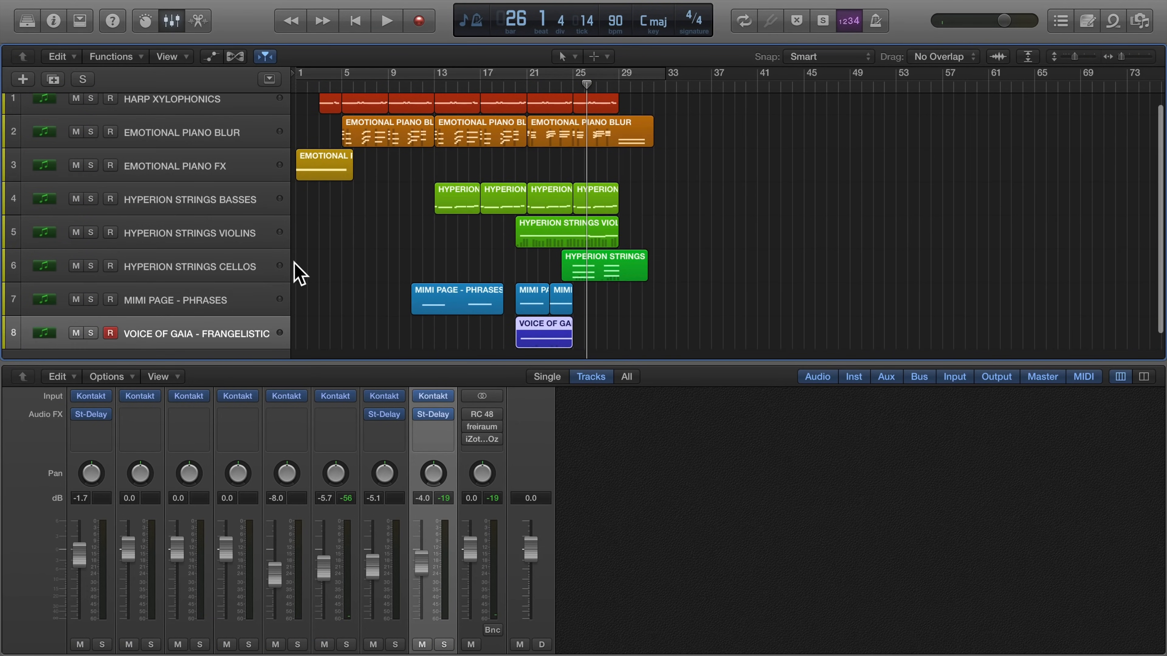
pyautogui.press('space')
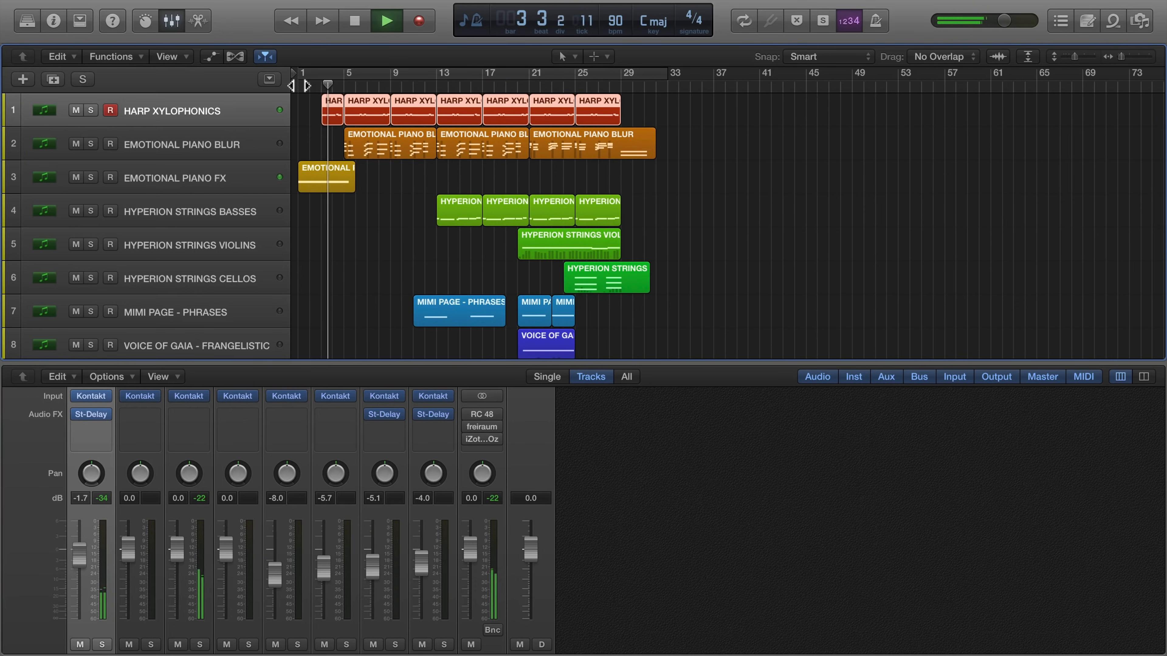
# Step: Try the Stereo Out's RC 48 Large Hall reverb at 53% mix, set it to 27%, and close the plug-in
pyautogui.moveTo(478, 420)
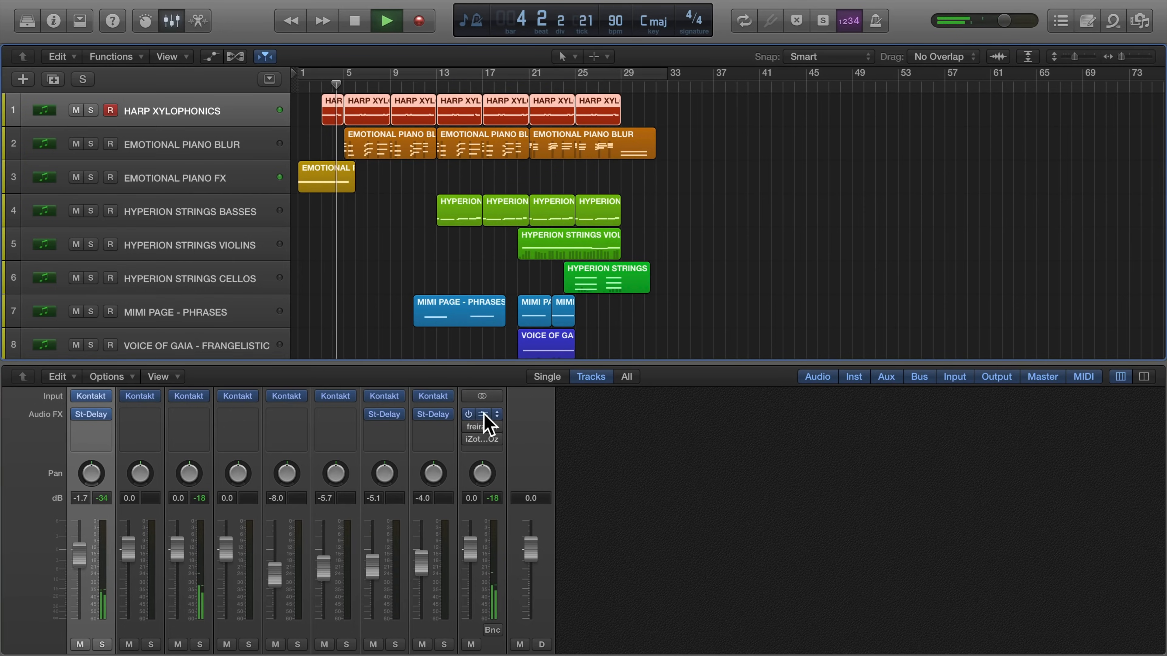
pyautogui.click(482, 415)
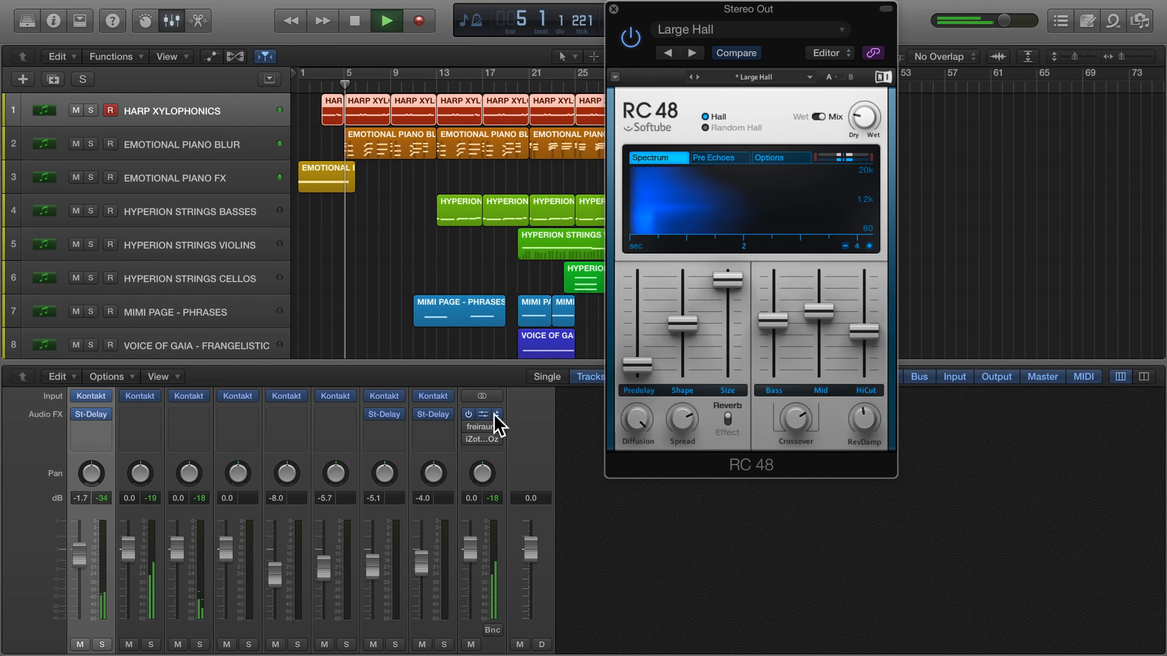
pyautogui.moveTo(864, 118); pyautogui.dragTo(864, 46)
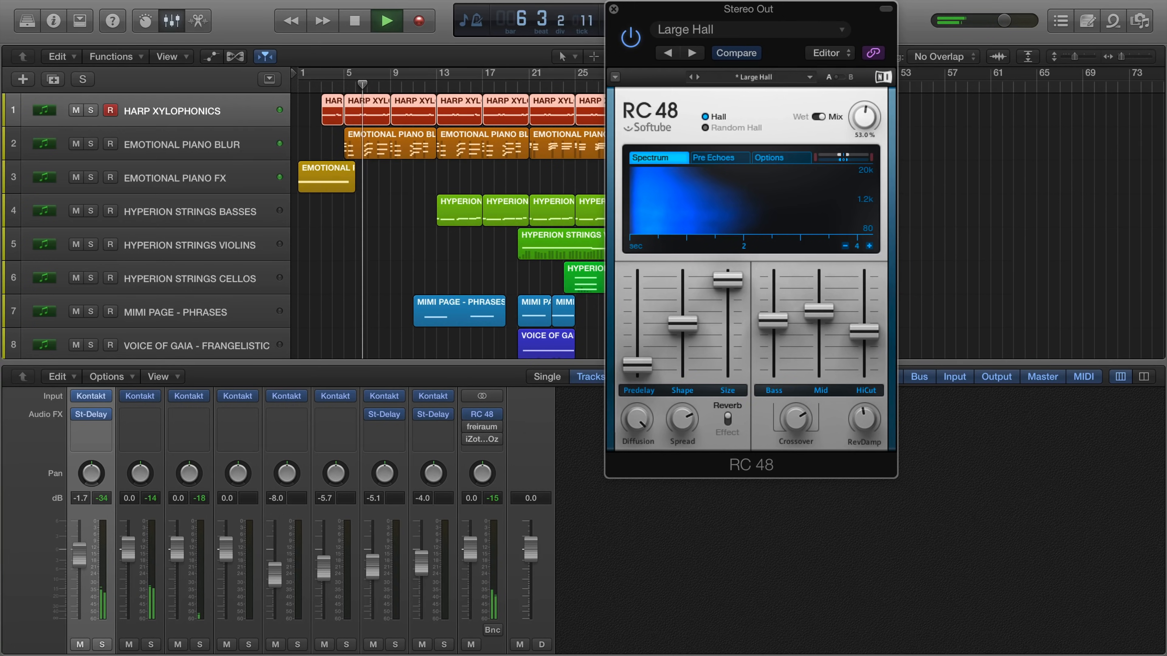
pyautogui.moveTo(864, 117); pyautogui.dragTo(865, 136)
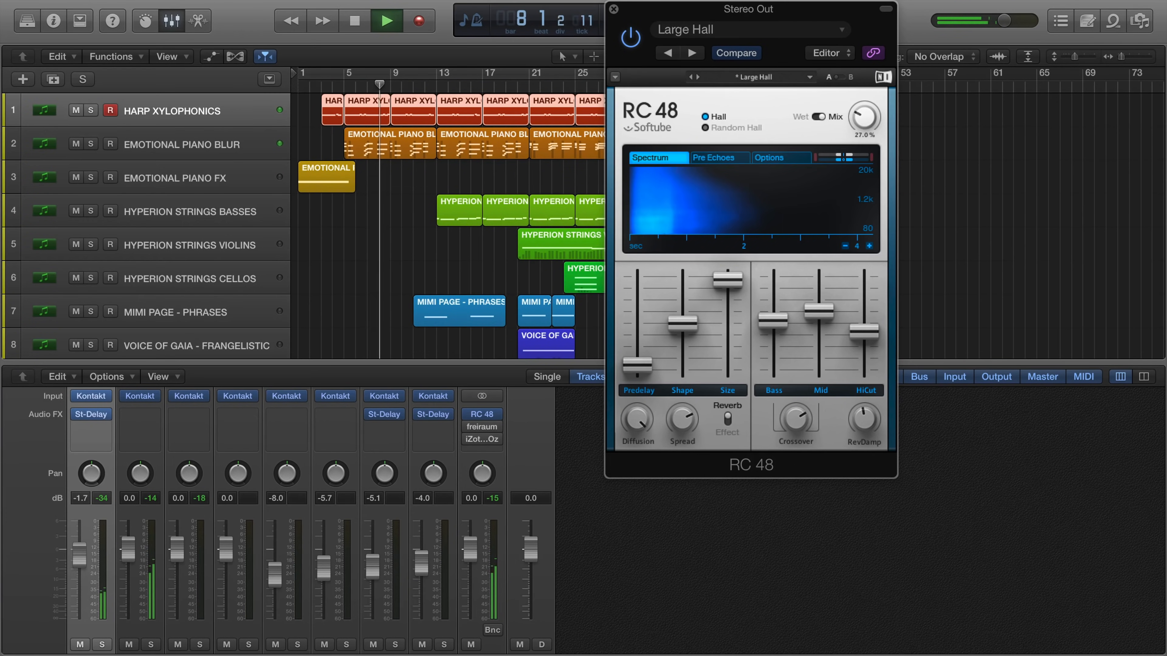
pyautogui.click(614, 8)
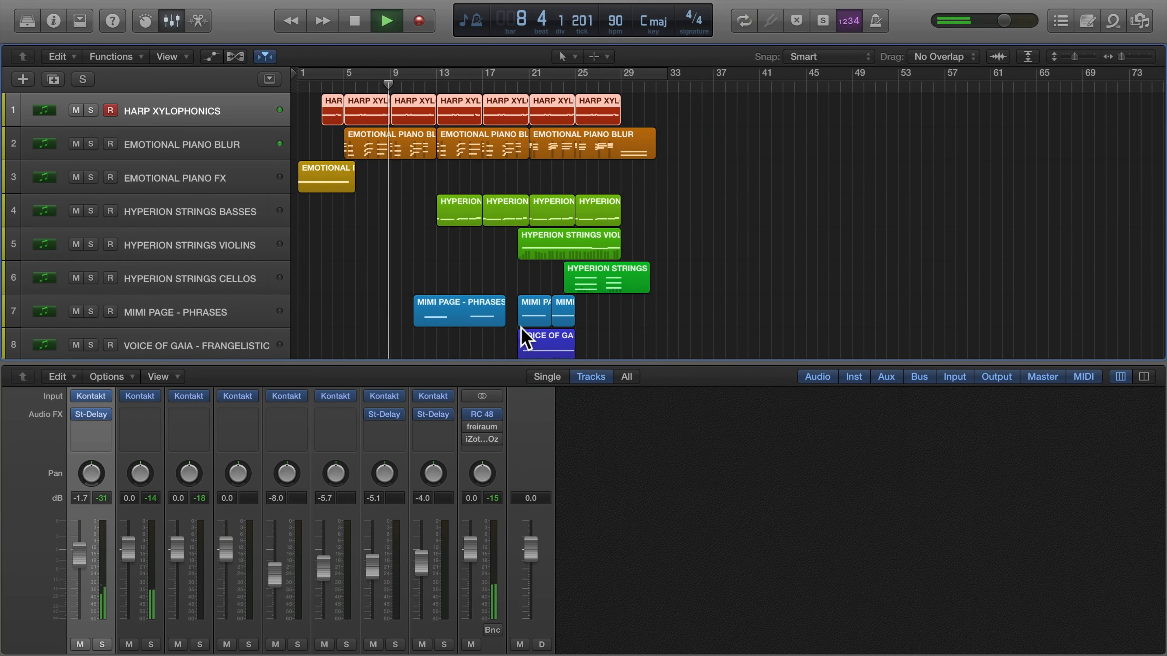
# Step: Inspect the Stereo Out's freiraum equalizer and the Equalizer, Dynamics and Maximizer modules of Ozone 7
pyautogui.click(483, 427)
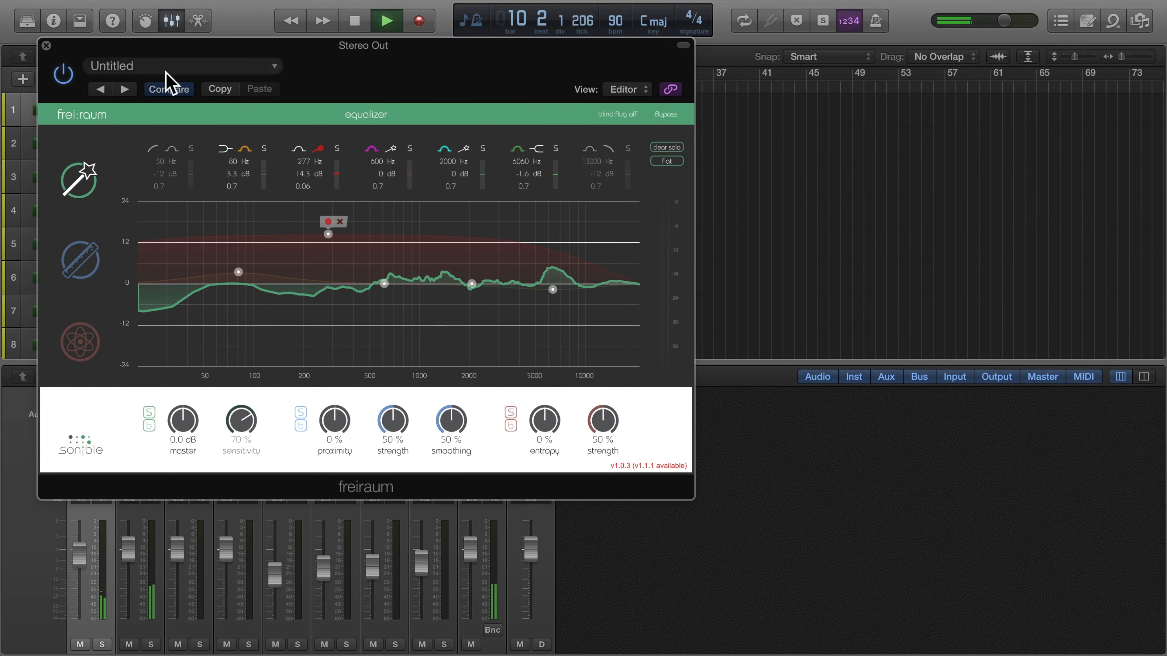
pyautogui.press('super+w')
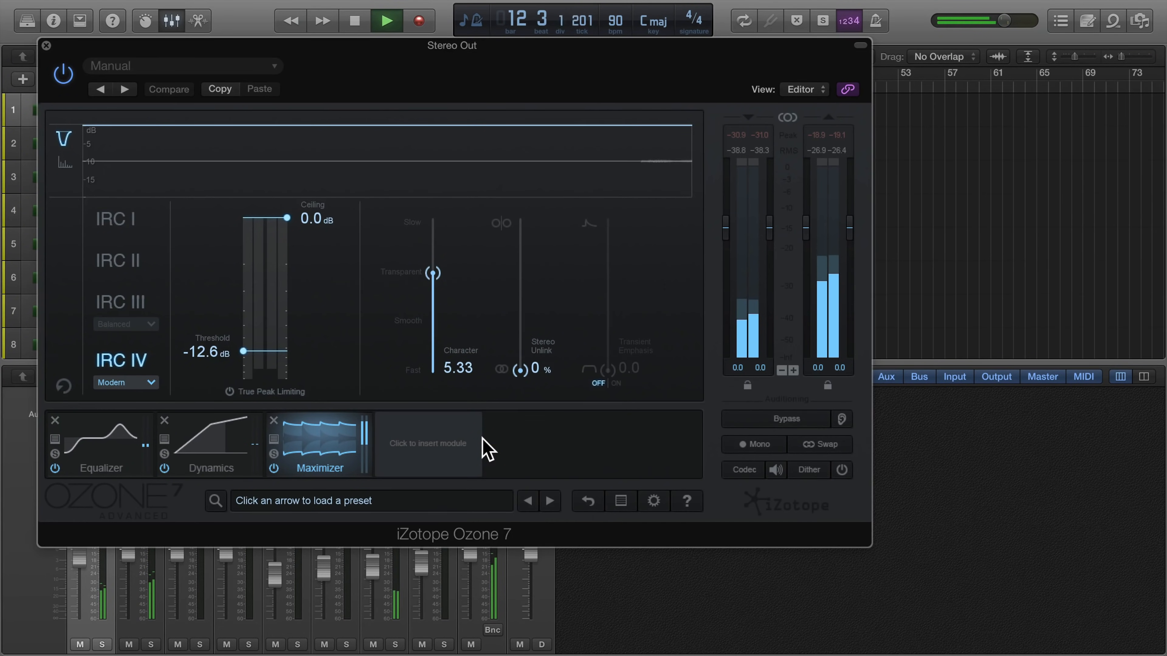
pyautogui.moveTo(672, 73); pyautogui.dragTo(964, 149)
pyautogui.click(400, 510)
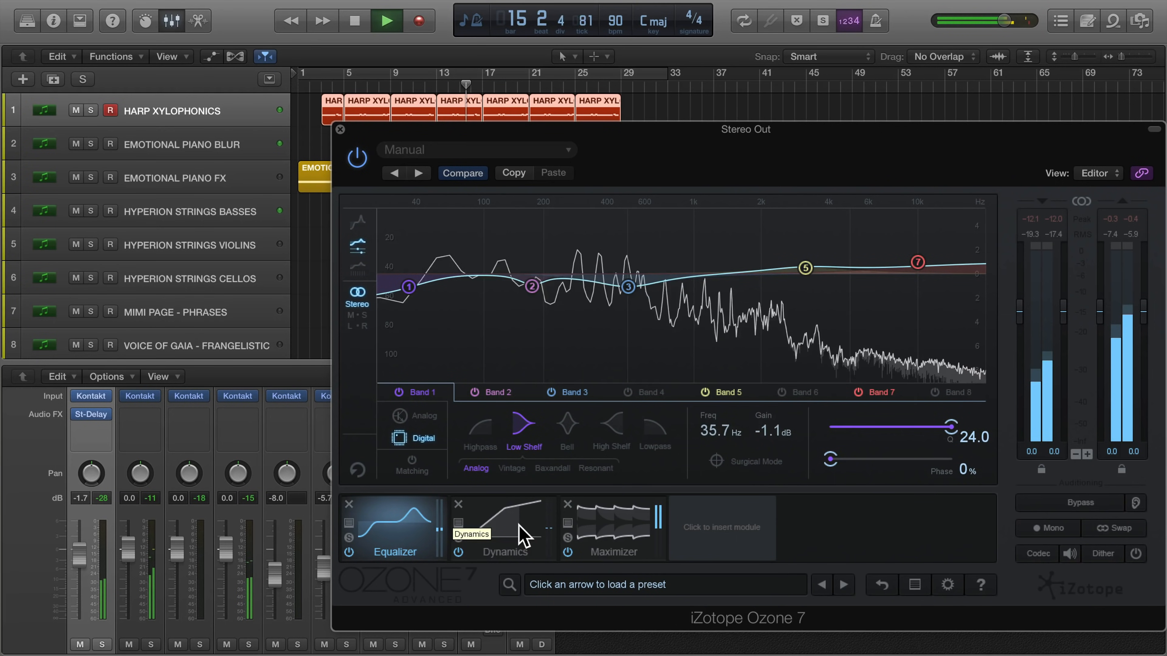
pyautogui.click(522, 534)
pyautogui.click(599, 538)
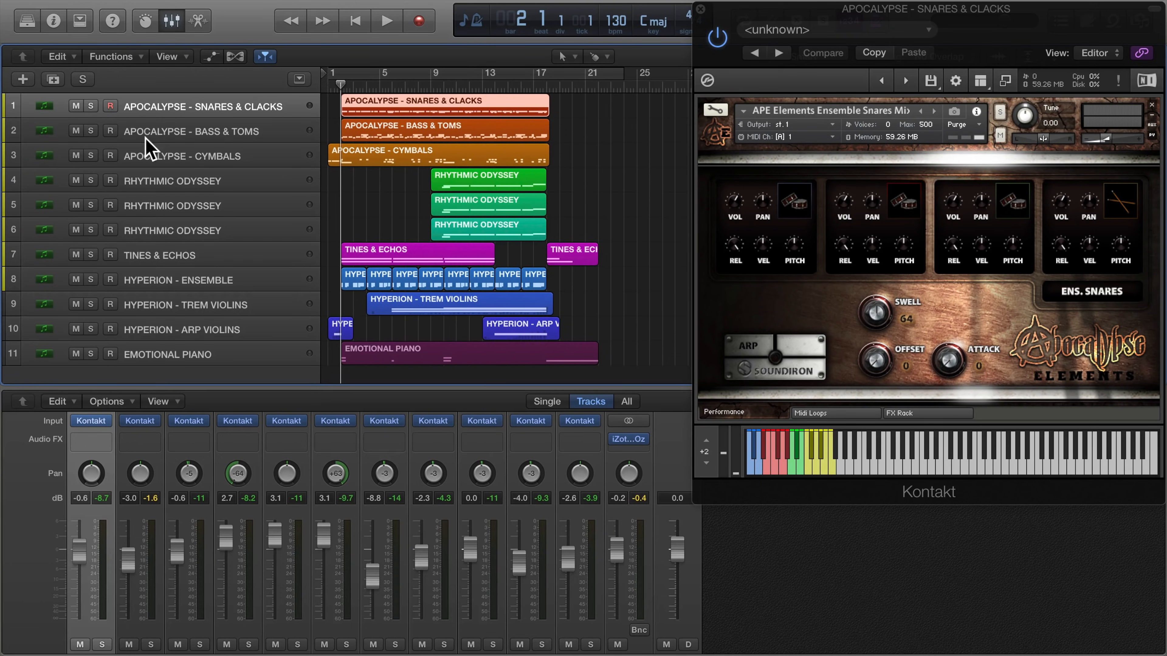
# Step: Solo APOCALYPSE - SNARES & CLACKS, show its region in the Piano Roll, and play it from bar 2
pyautogui.click(91, 106)
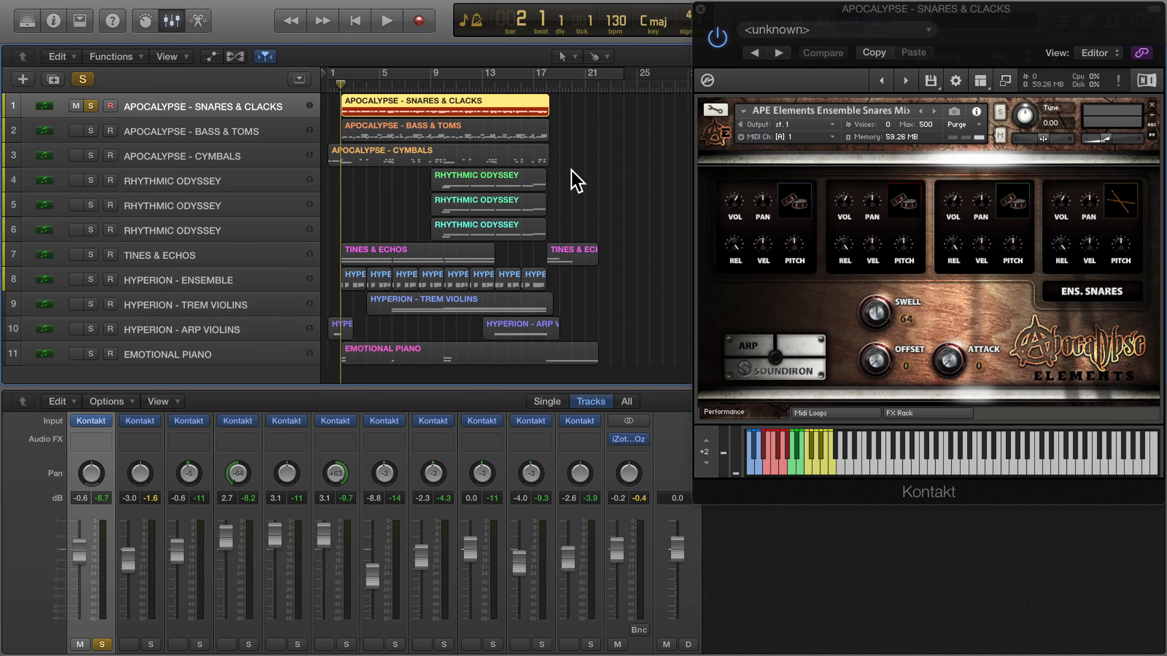
pyautogui.doubleClick(519, 110)
pyautogui.press('space')
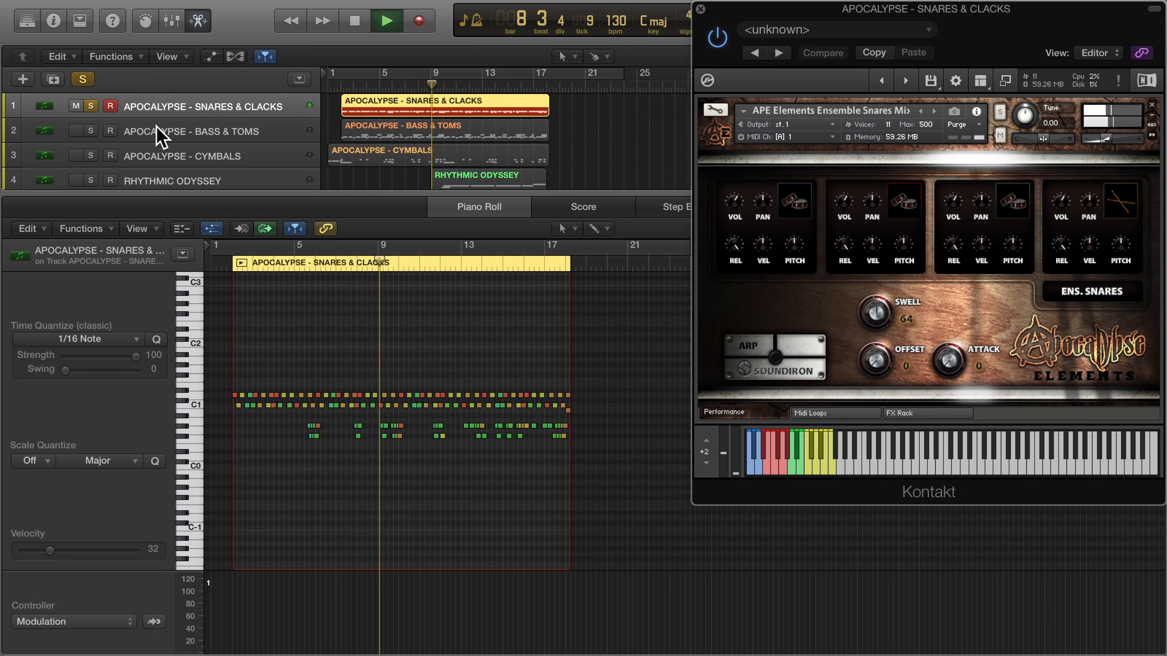
# Step: Solo APOCALYPSE - BASS & TOMS with the snares, and audition it alone from bar 2
pyautogui.click(91, 131)
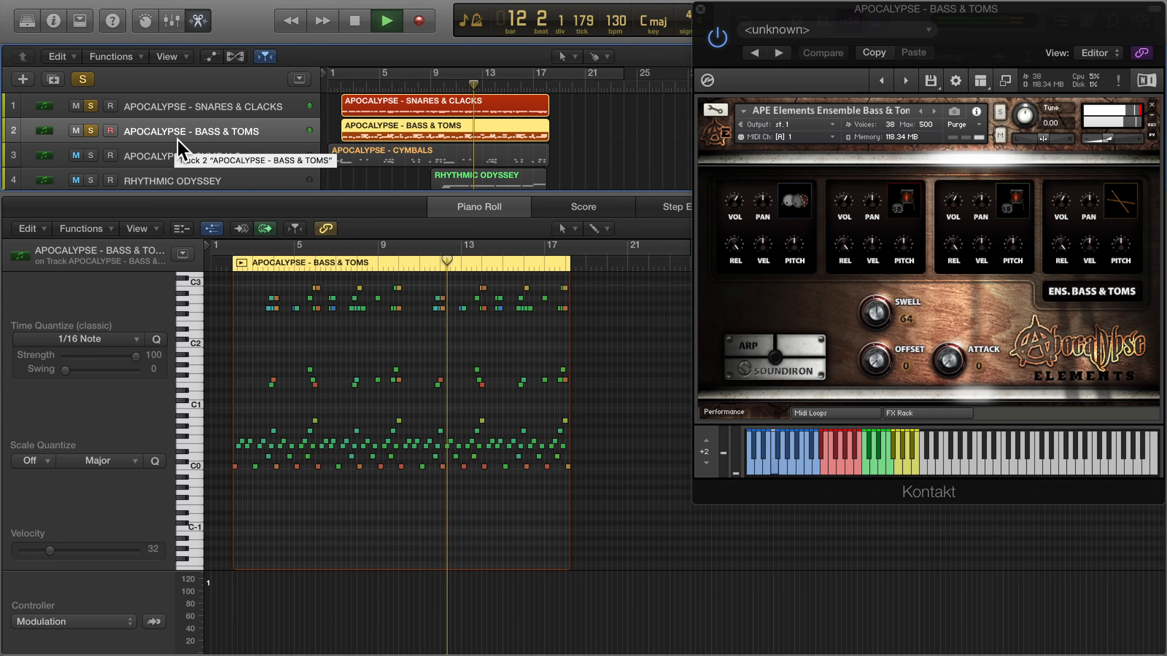
pyautogui.press('space')
pyautogui.click(91, 106)
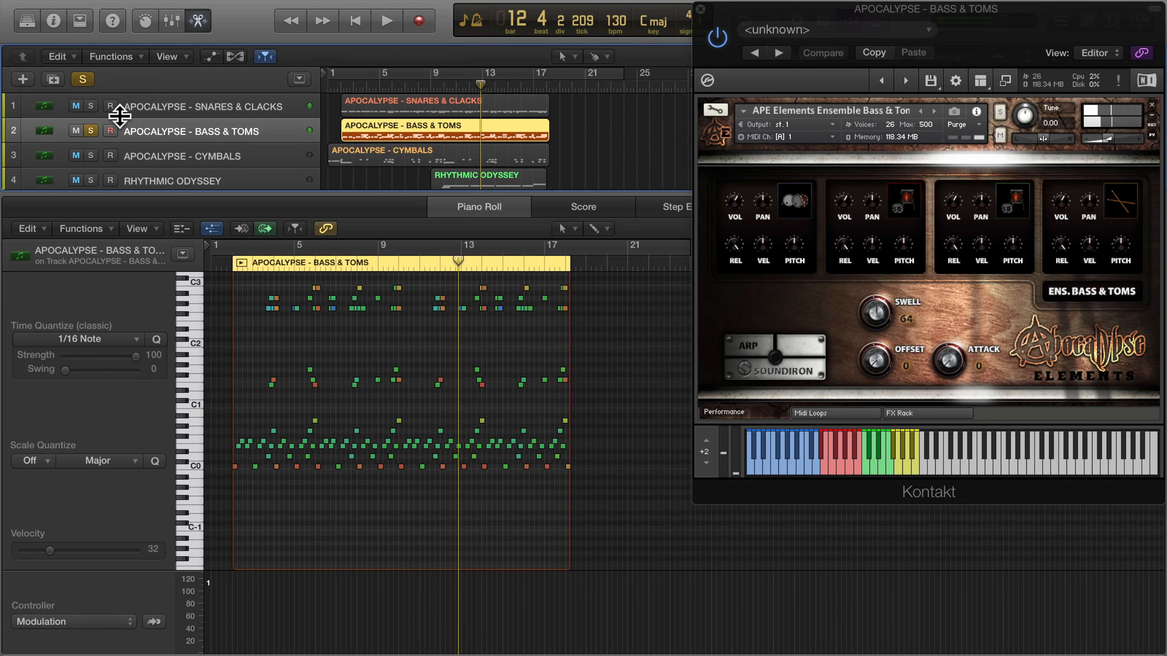
pyautogui.click(228, 266)
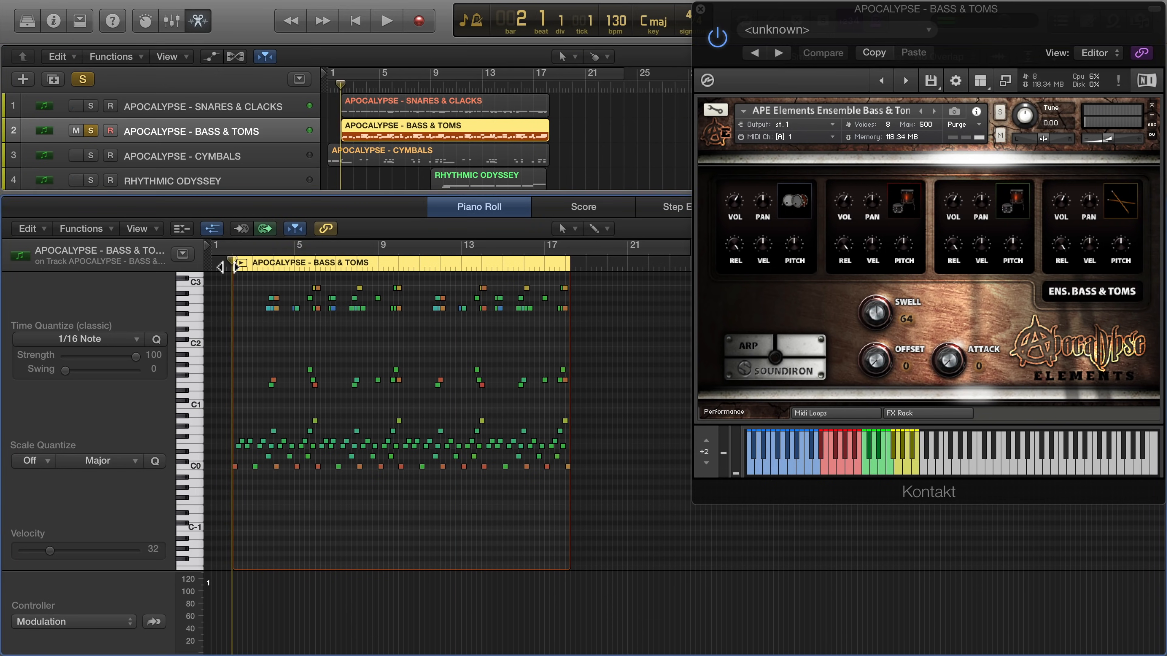
pyautogui.press('space')
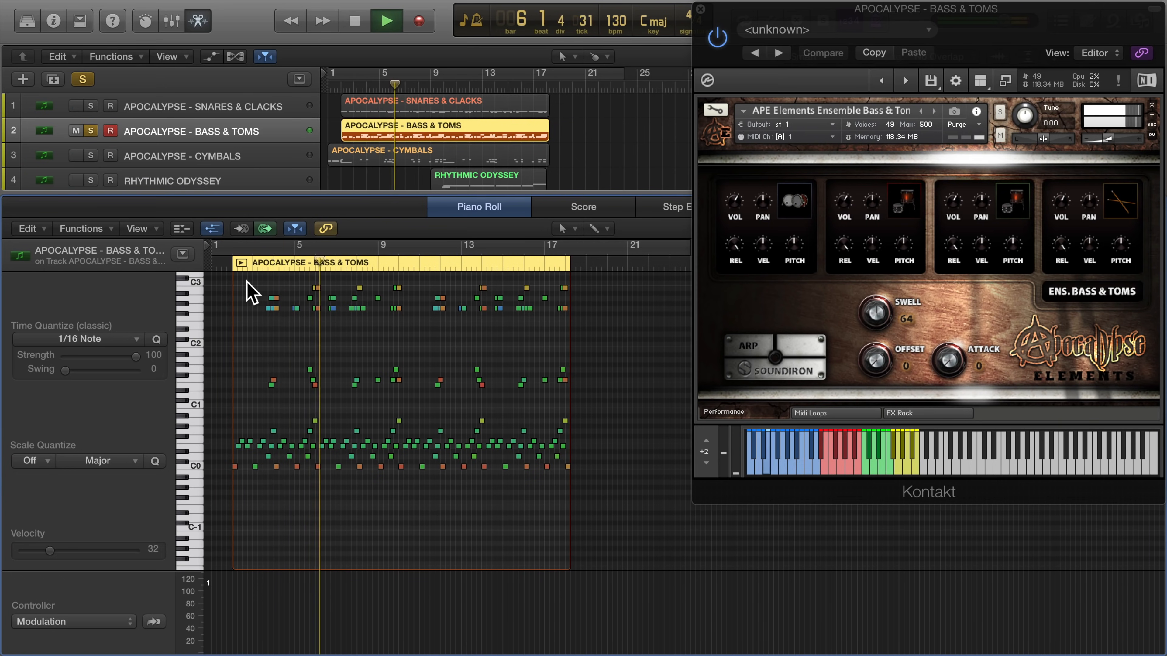
pyautogui.press('space')
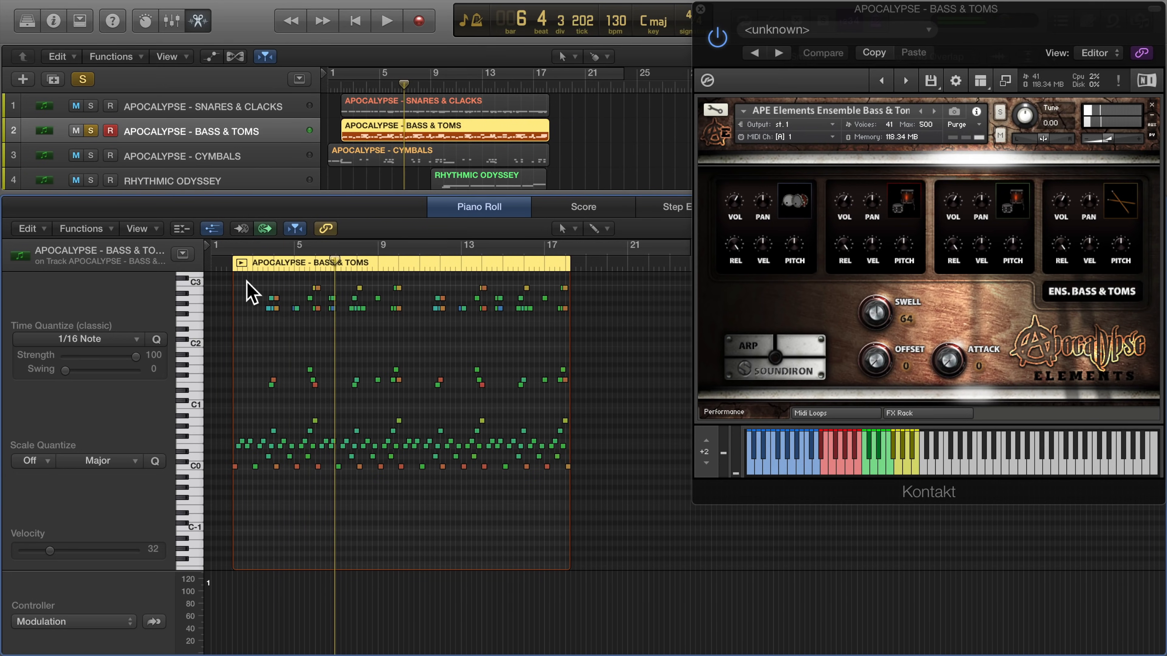
# Step: Show the Bass & Toms instrument's MIDI loop browser and preview loops 04 to 06 in the sixth composer folder
pyautogui.click(835, 415)
pyautogui.click(794, 267)
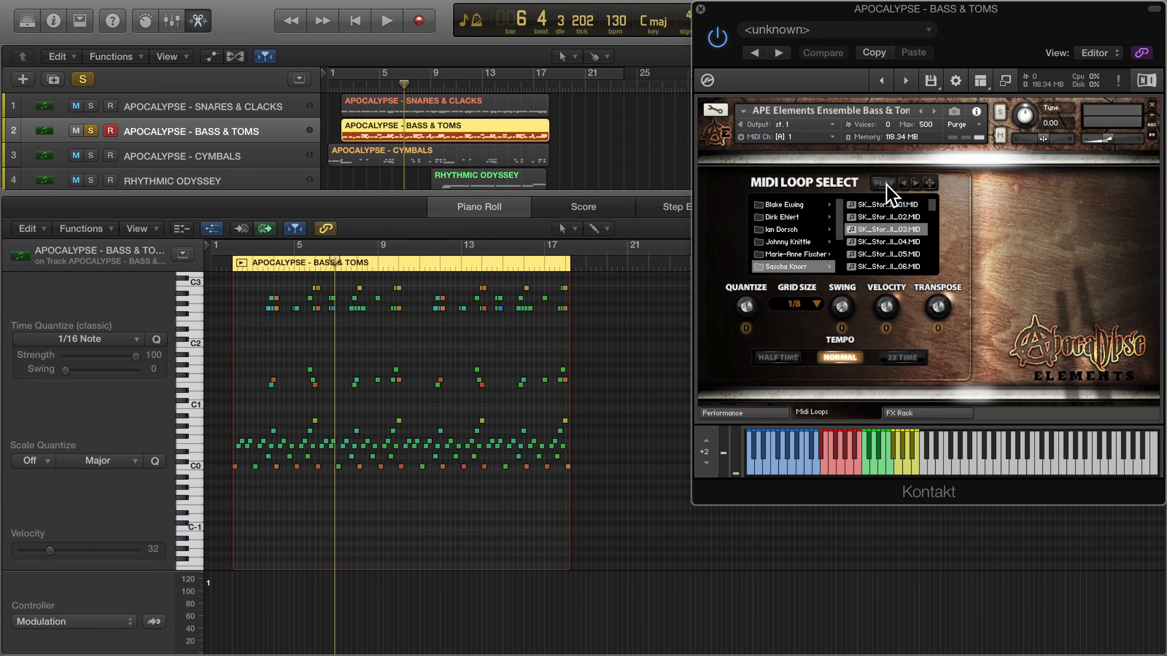
pyautogui.click(916, 184)
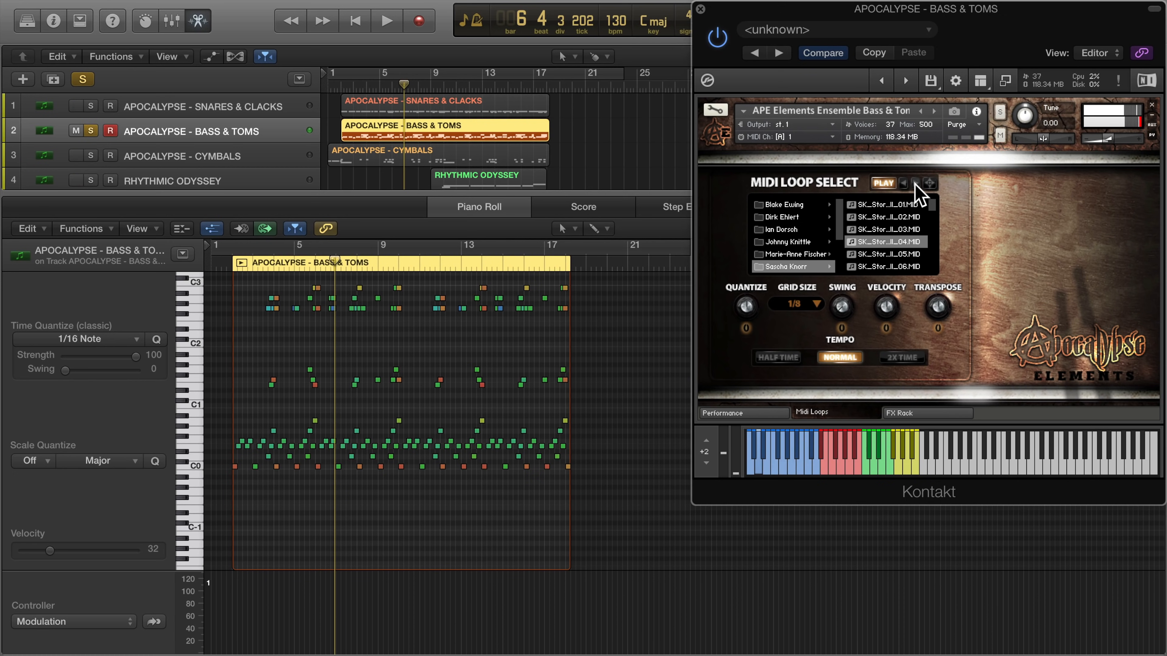
pyautogui.click(916, 184)
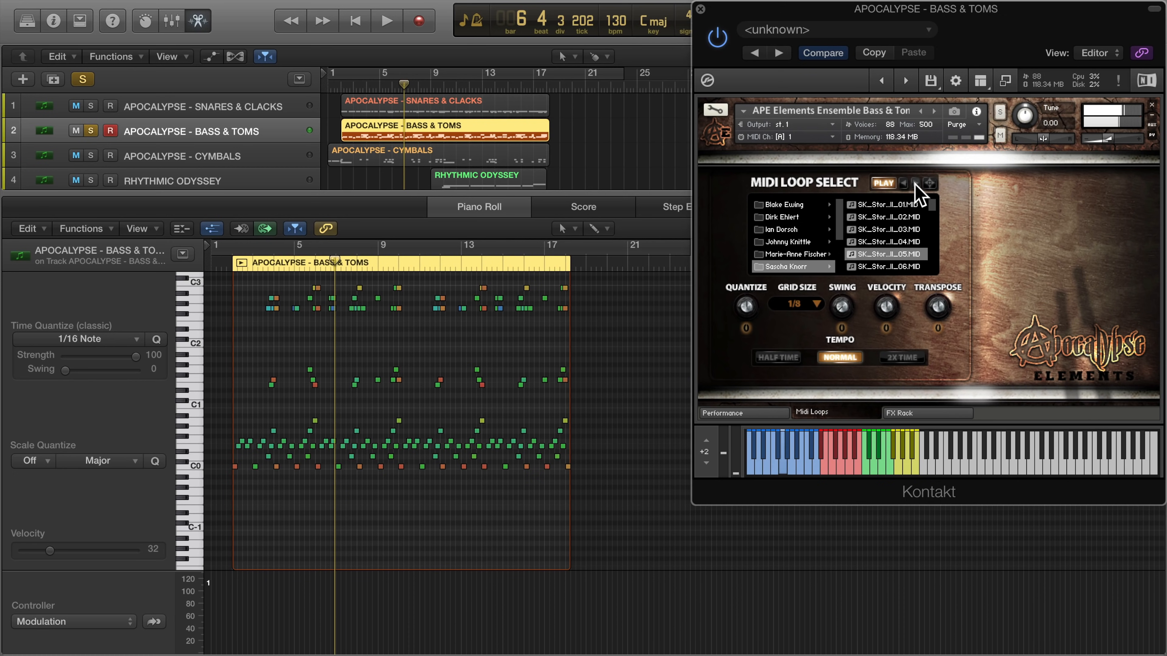
pyautogui.click(915, 184)
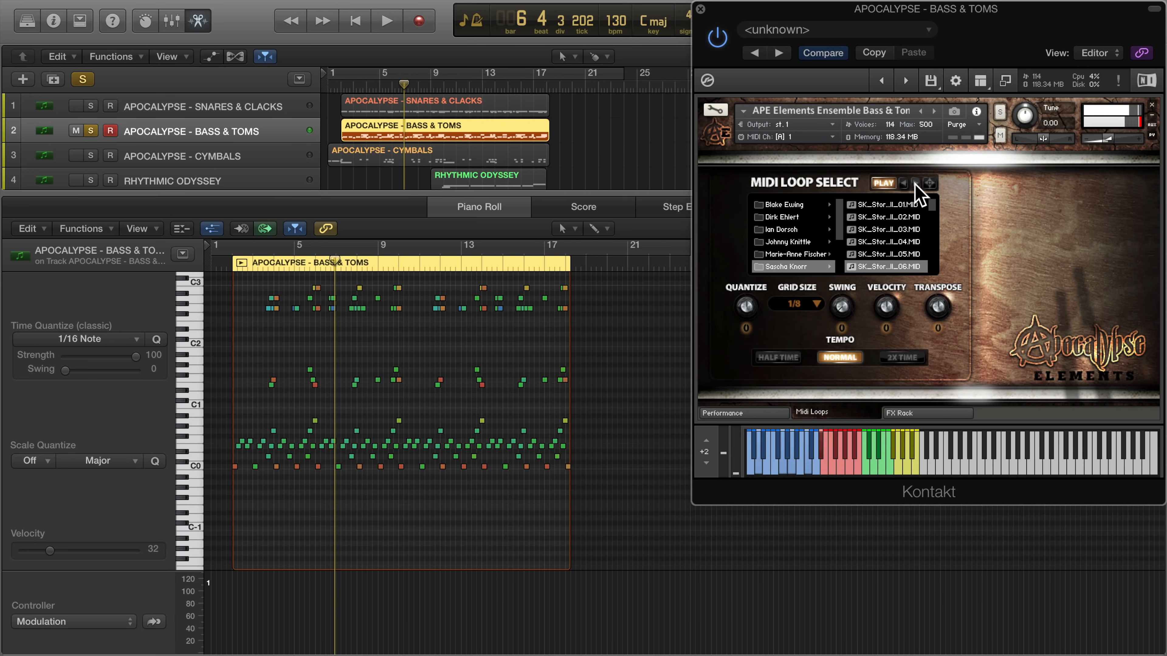
# Step: Select MIDI loop 03 from the second composer folder and start playback of the arrangement
pyautogui.click(795, 216)
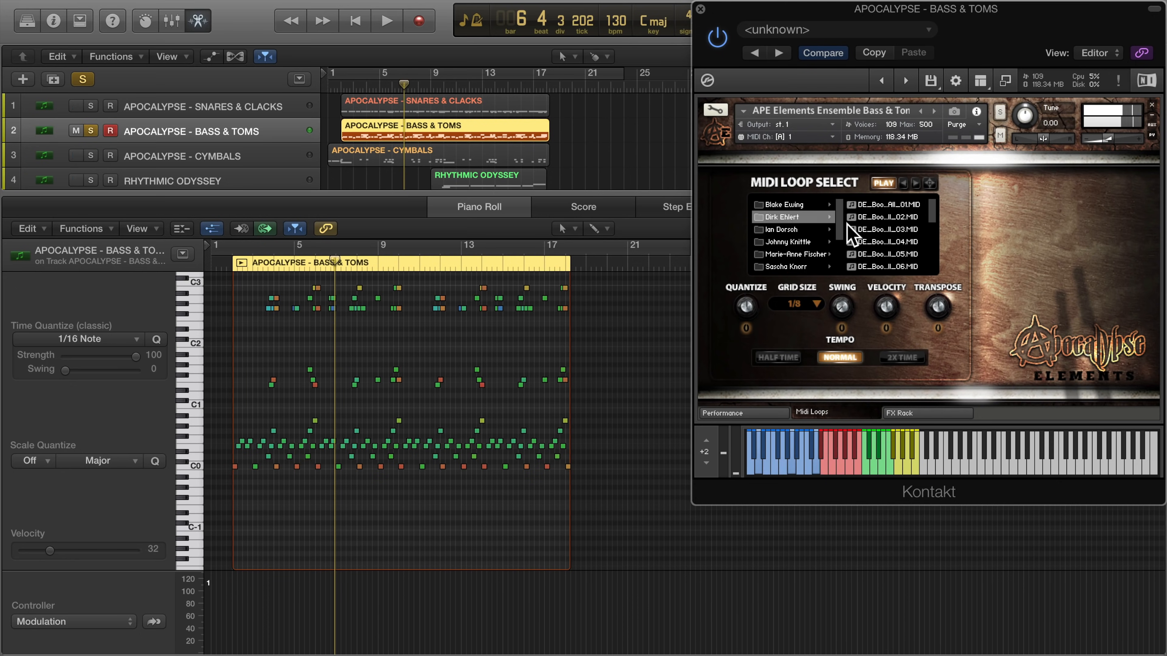
pyautogui.click(899, 229)
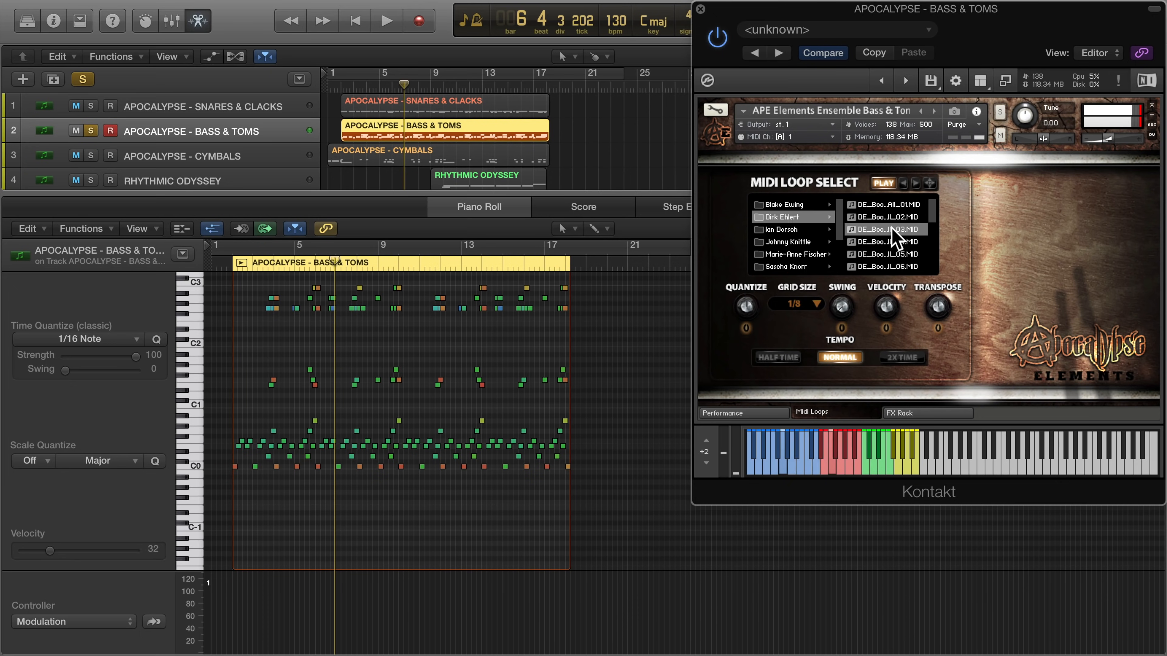
pyautogui.press('space')
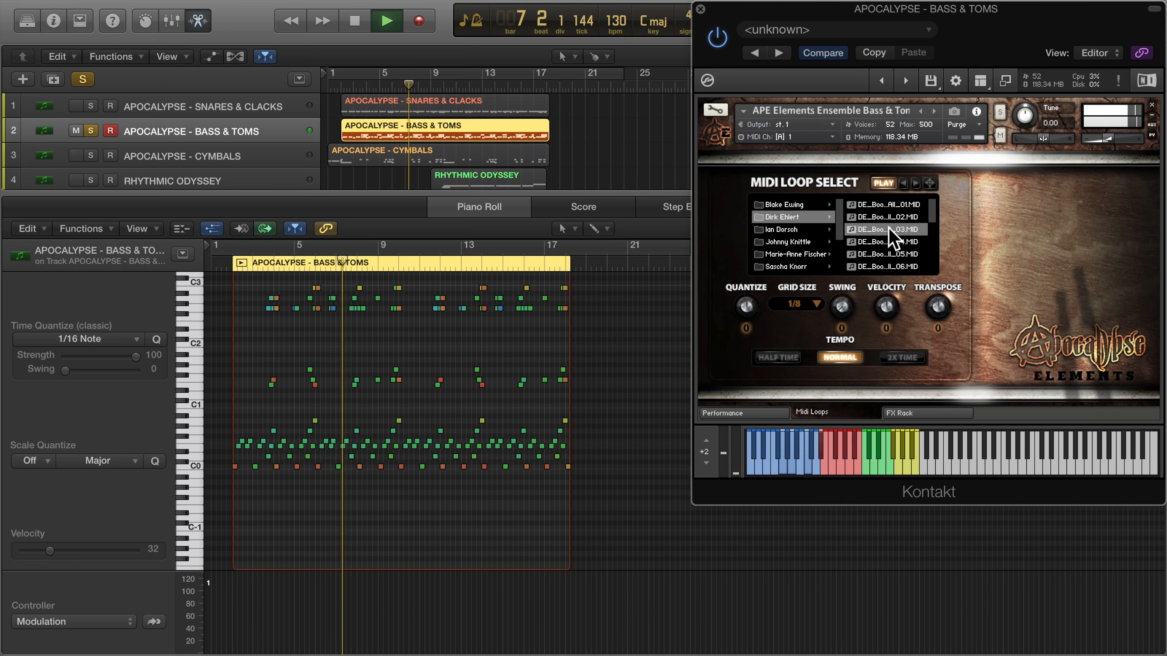
# Step: Stop the playback and switch off the MIDI loop player in the Bass & Toms instrument
pyautogui.press('space')
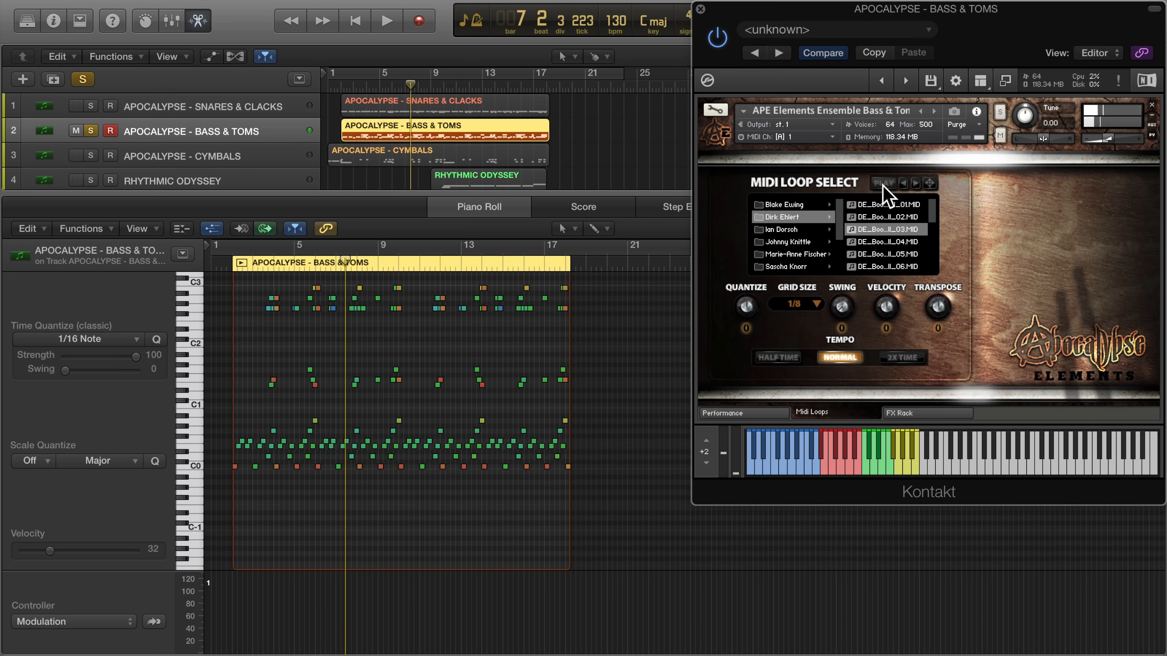
pyautogui.moveTo(931, 185)
pyautogui.mouseDown()
pyautogui.moveTo(567, 122)
pyautogui.moveTo(897, 191)
pyautogui.moveTo(922, 187)
pyautogui.mouseUp()
pyautogui.moveTo(786, 184); pyautogui.dragTo(542, 174)
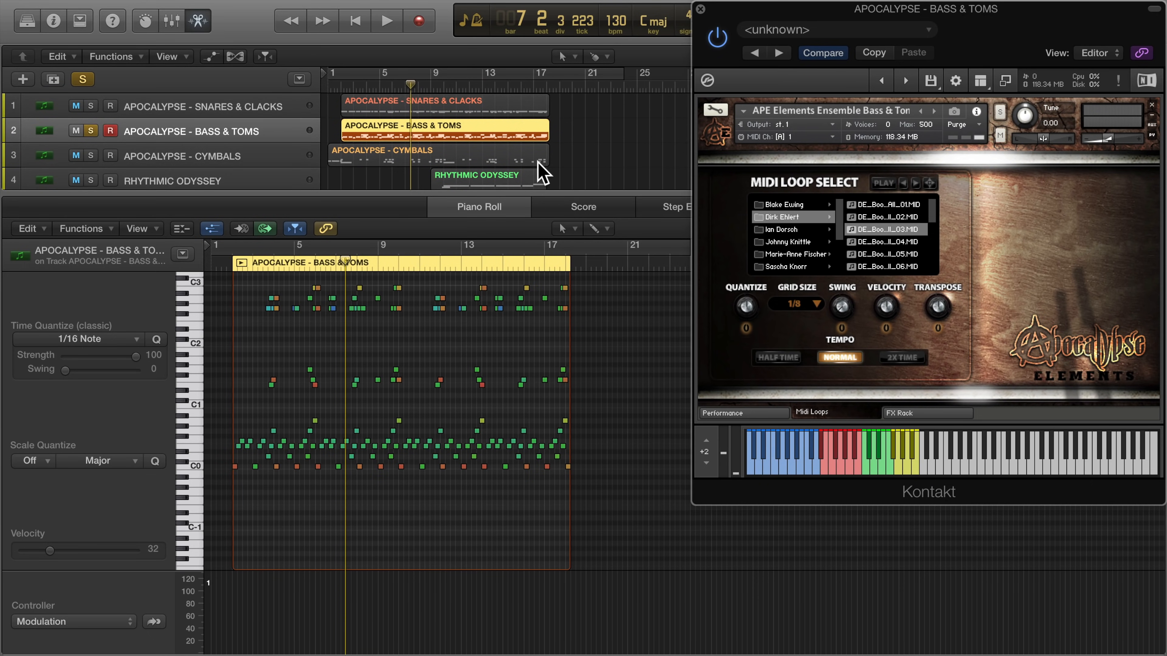
# Step: Solo only APOCALYPSE - CYMBALS, show its instrument and notes, and play it from the start of the arrangement
pyautogui.click(187, 151)
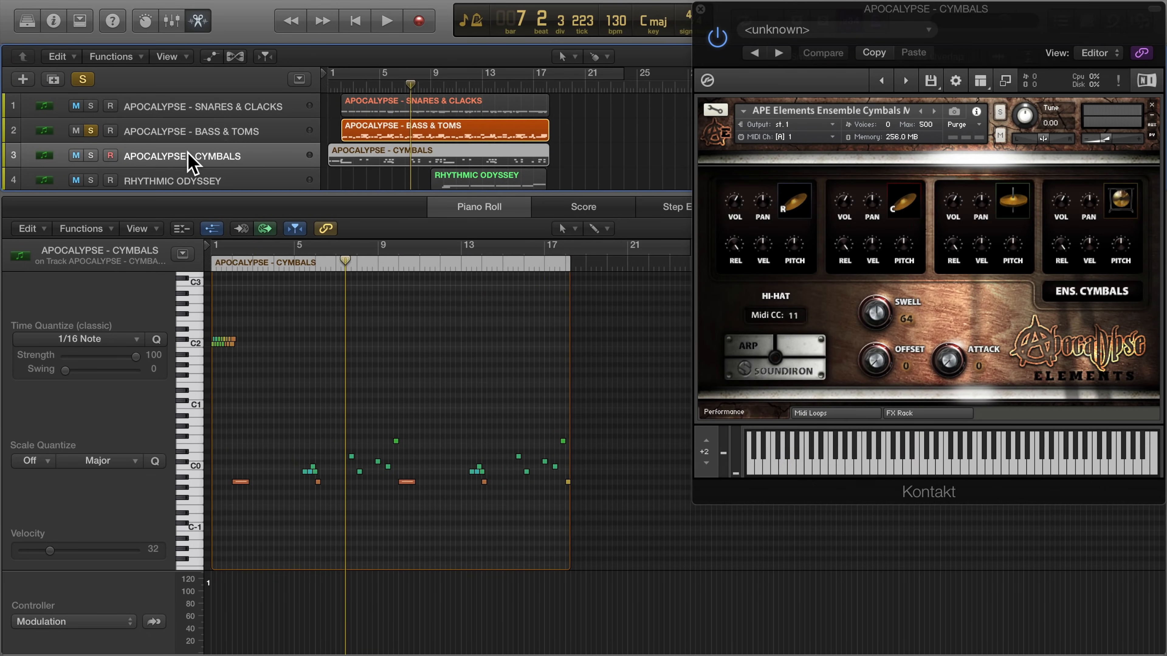
pyautogui.keyDown('alt'); pyautogui.click(90, 155); pyautogui.keyUp('alt')
pyautogui.press(',')
pyautogui.press(',')
pyautogui.press(',')
pyautogui.press(',')
pyautogui.press(',')
pyautogui.press(',')
pyautogui.press(',')
pyautogui.press('space')
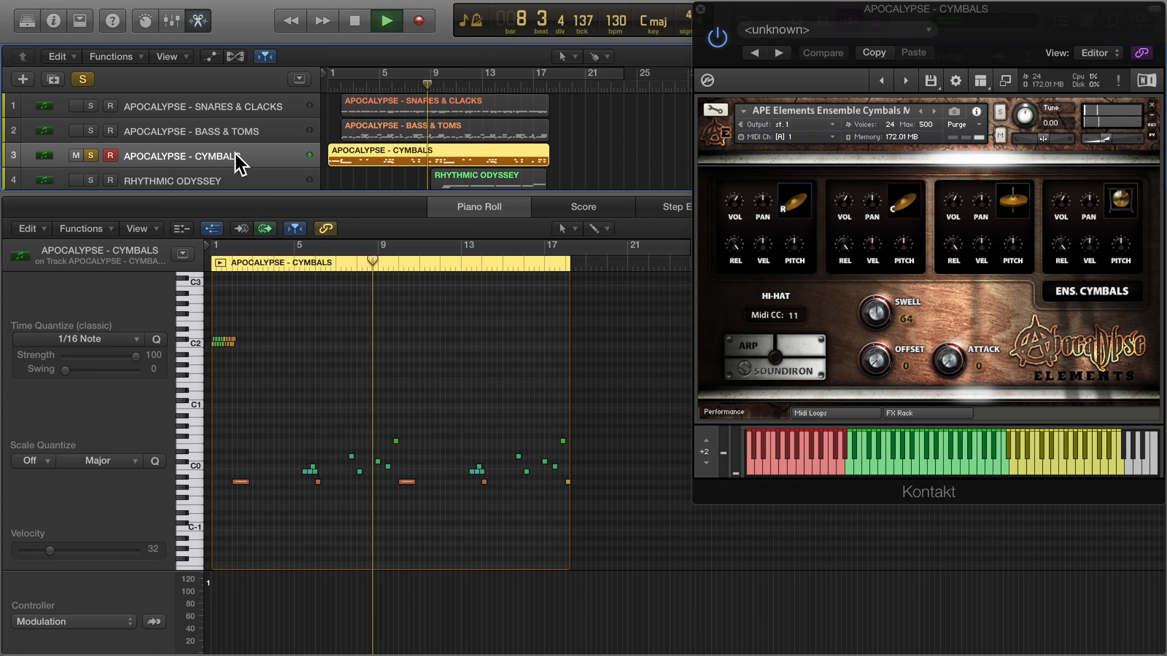
# Step: Add the snares and the bass and toms to the soloed cymbals, and show all three regions together in the Piano Roll during playback
pyautogui.click(91, 106)
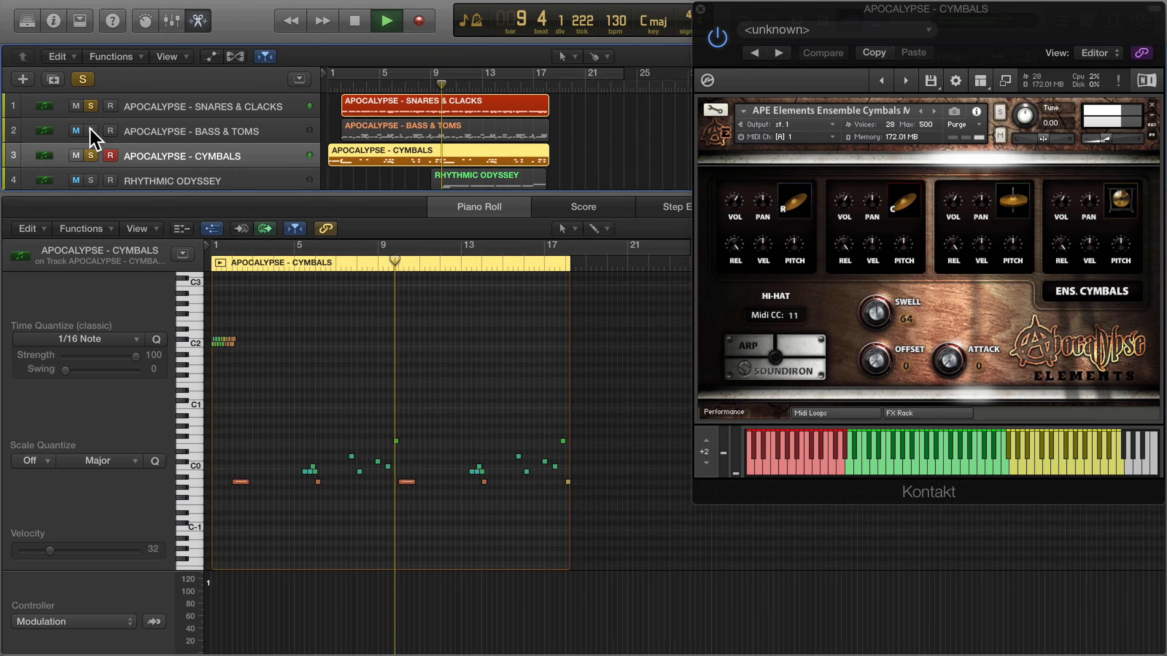
pyautogui.click(91, 130)
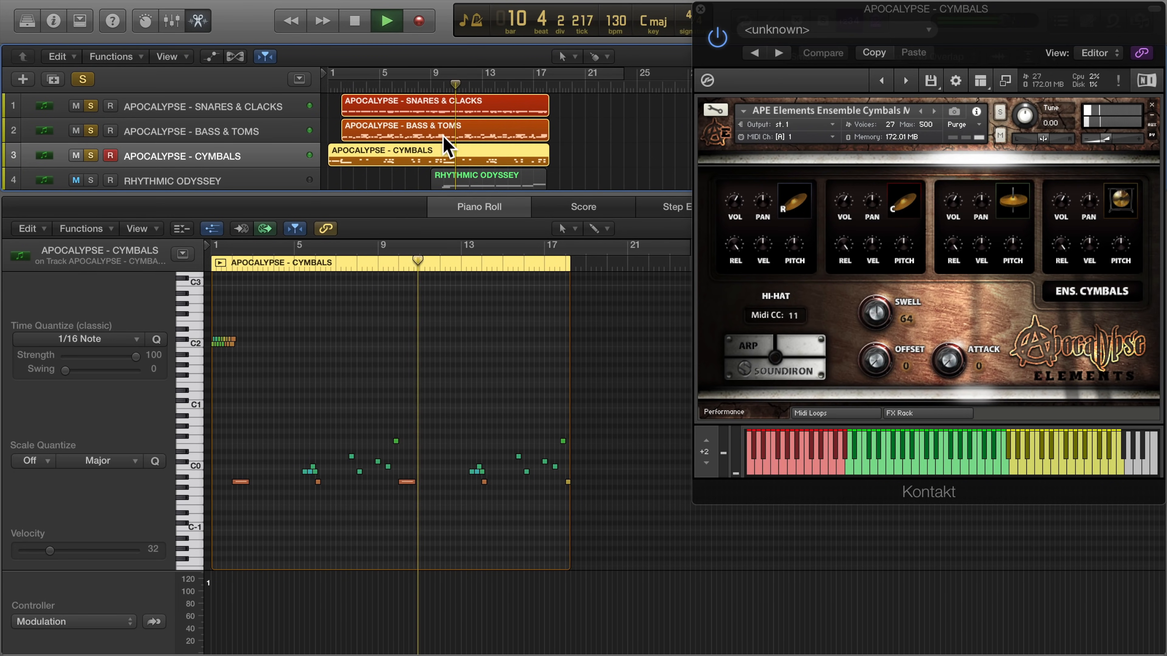
pyautogui.moveTo(601, 158); pyautogui.dragTo(445, 108)
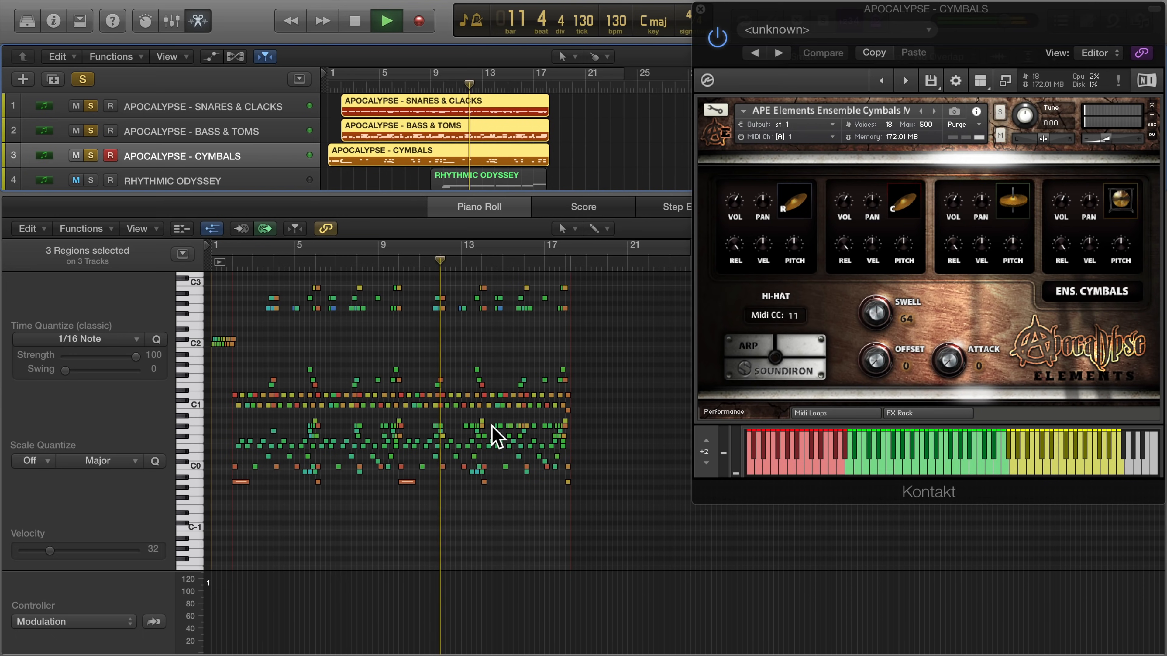
pyautogui.scroll(3, 494, 437)
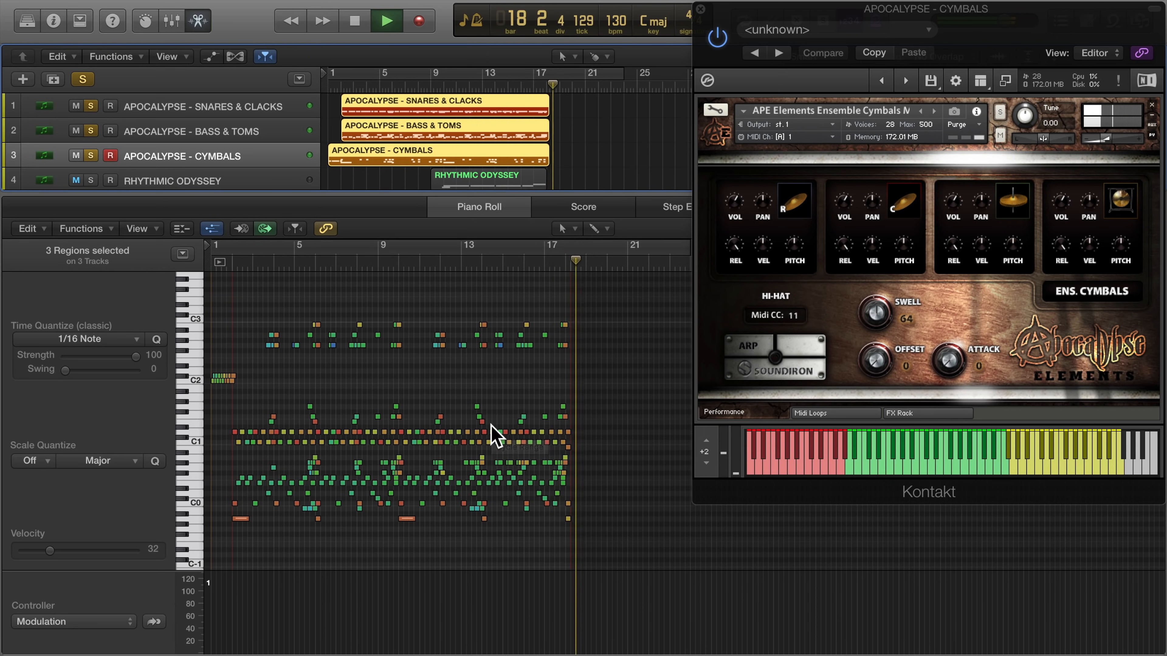
pyautogui.press('space')
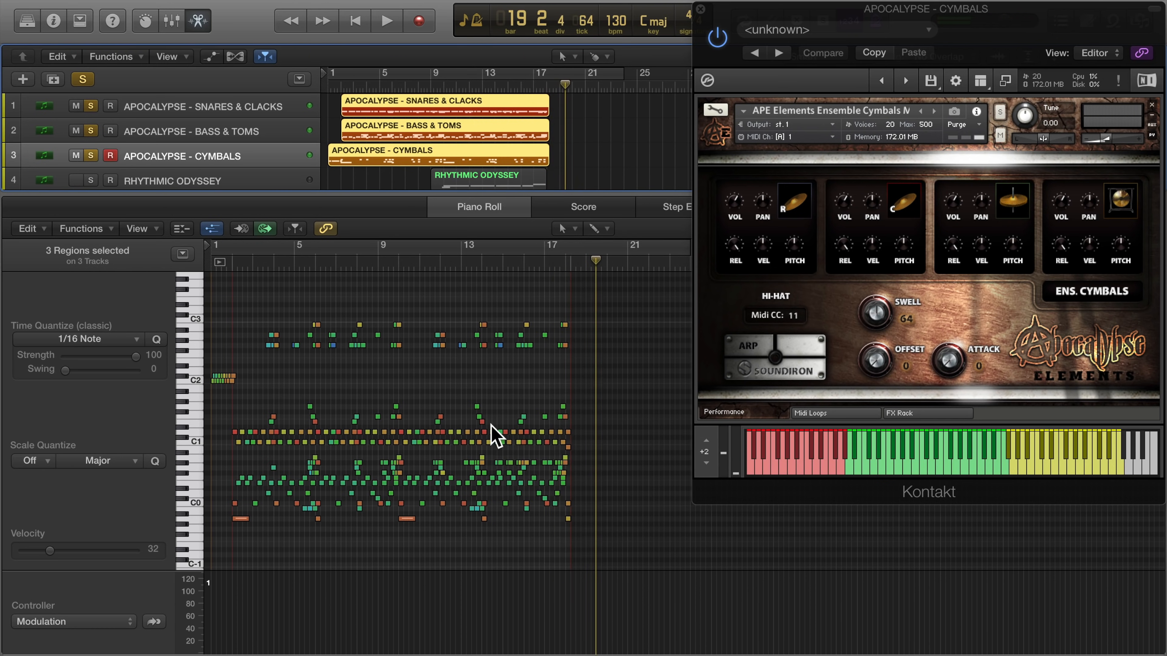
# Step: Show the mixer, solo only the first RHYTHMIC ODYSSEY track, and audition it from about bar 9
pyautogui.press('x')
pyautogui.moveTo(91, 156); pyautogui.dragTo(91, 105)
pyautogui.click(152, 184)
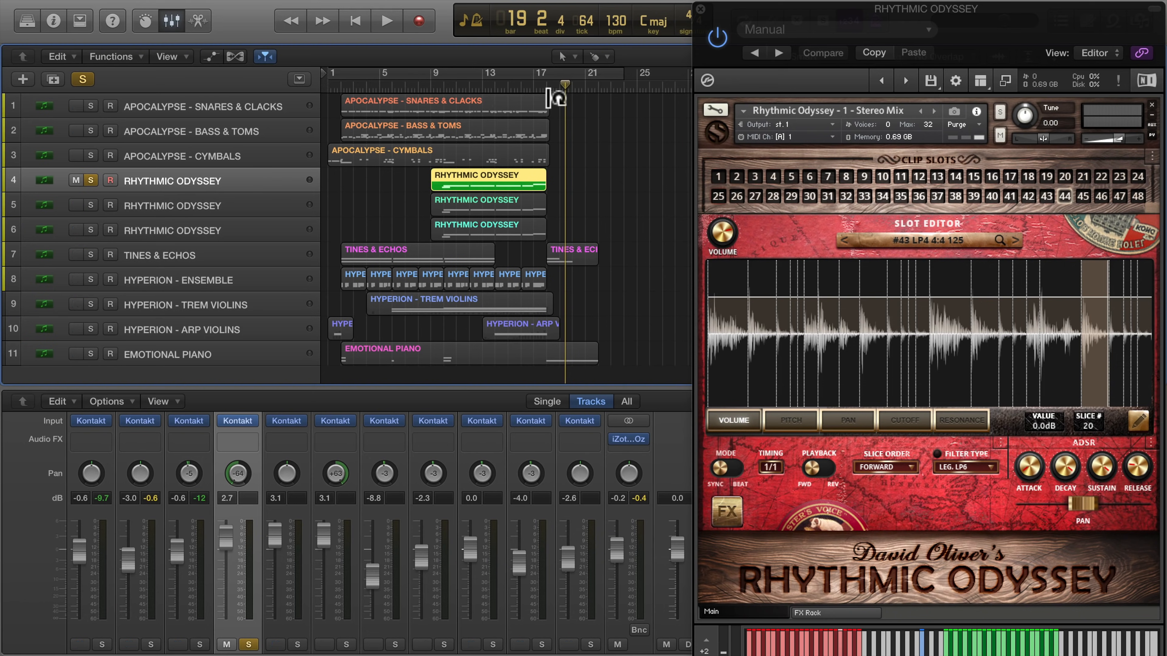
pyautogui.moveTo(565, 86); pyautogui.dragTo(436, 89)
pyautogui.press('space')
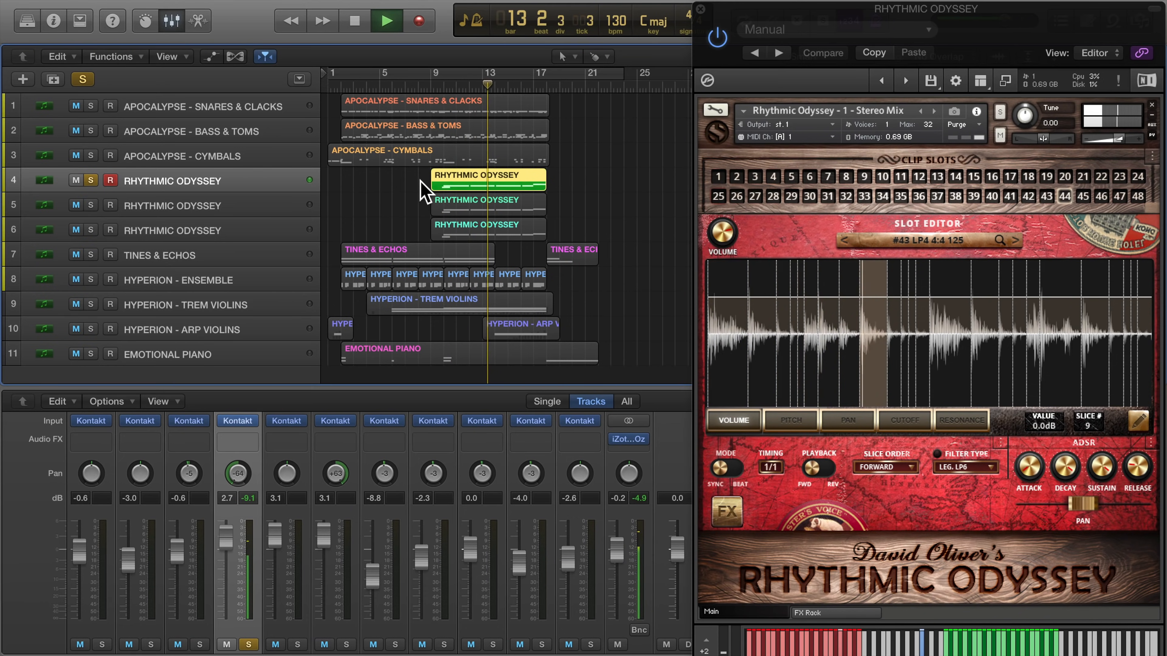
pyautogui.press('space')
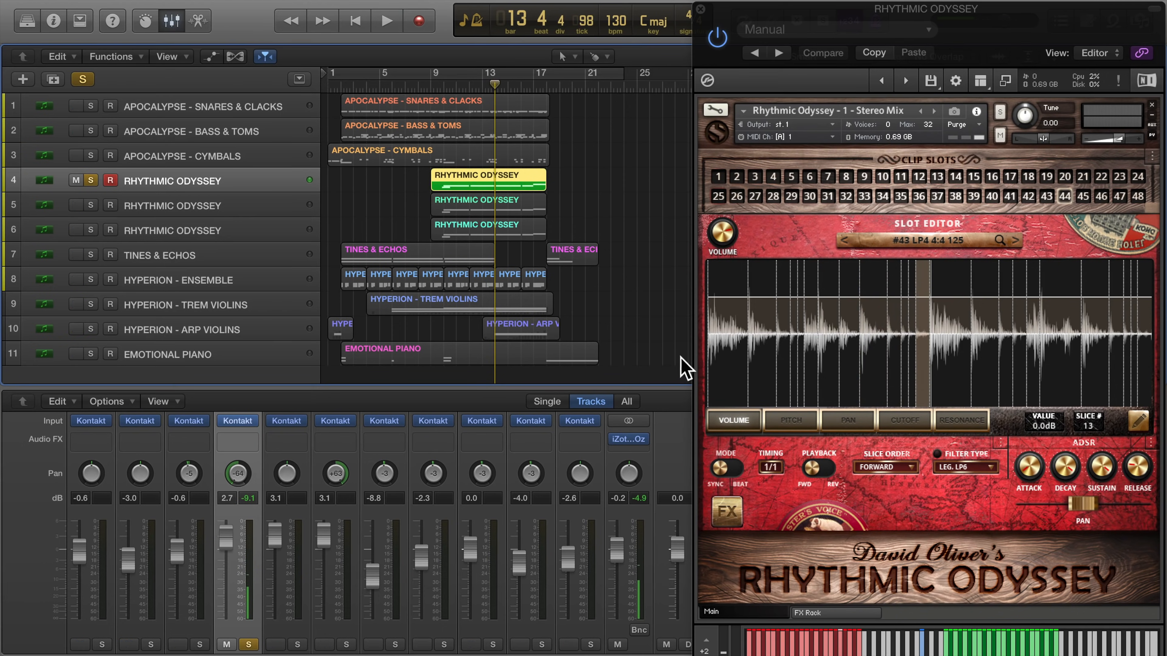
# Step: Look through the slot editor's pitch, pan, cutoff and resonance lanes, and return to the volume lane
pyautogui.click(811, 422)
pyautogui.click(829, 422)
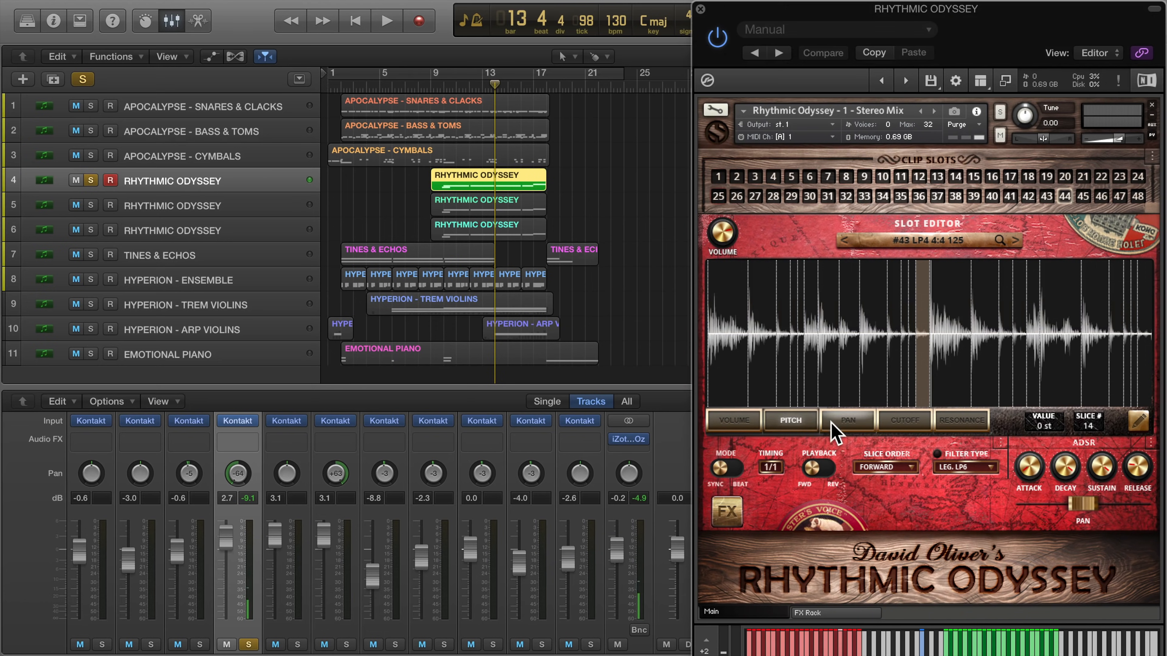
pyautogui.click(901, 420)
pyautogui.click(960, 420)
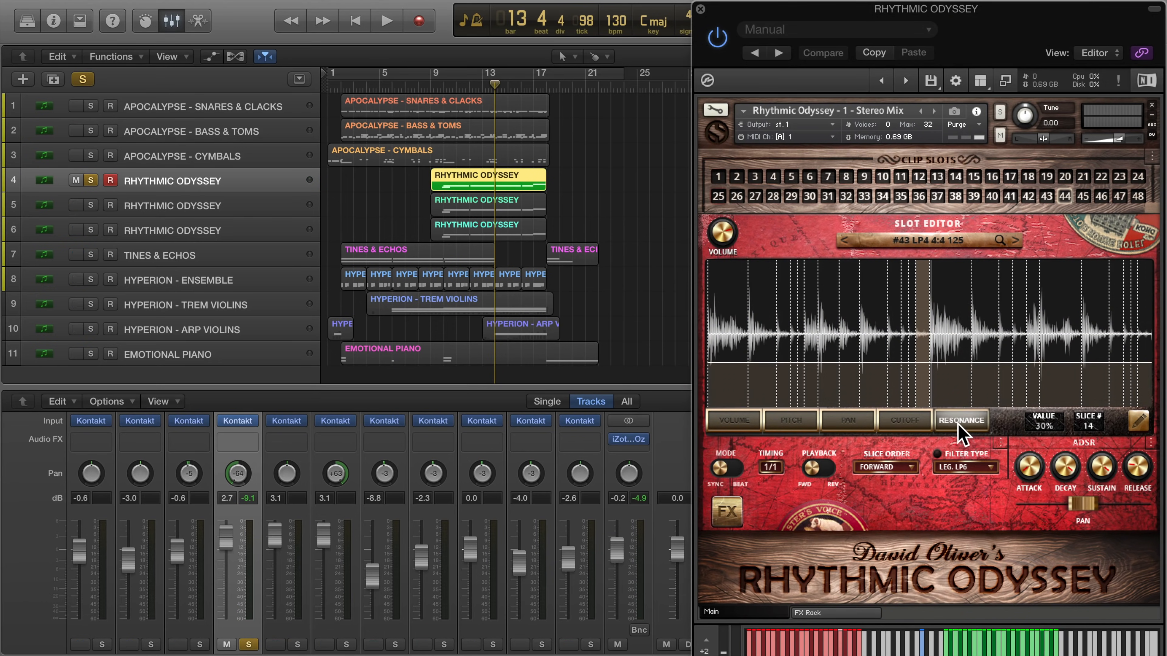
pyautogui.click(749, 421)
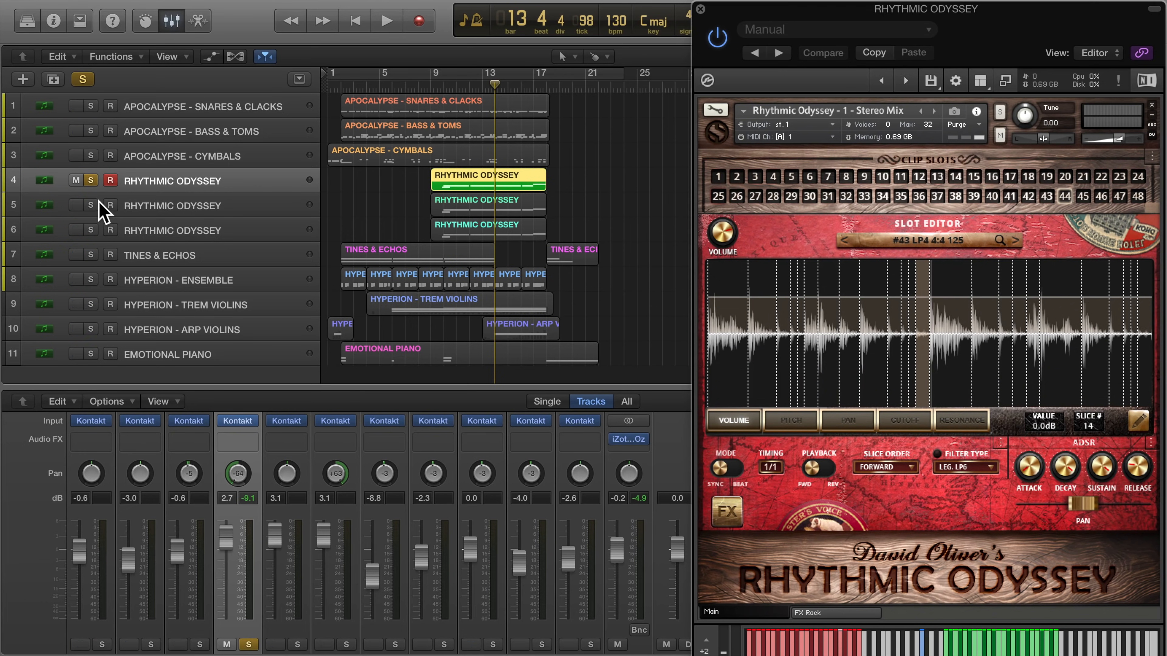
# Step: Solo only the second RHYTHMIC ODYSSEY track and play it from near the start of its region
pyautogui.moveTo(94, 206); pyautogui.dragTo(91, 227)
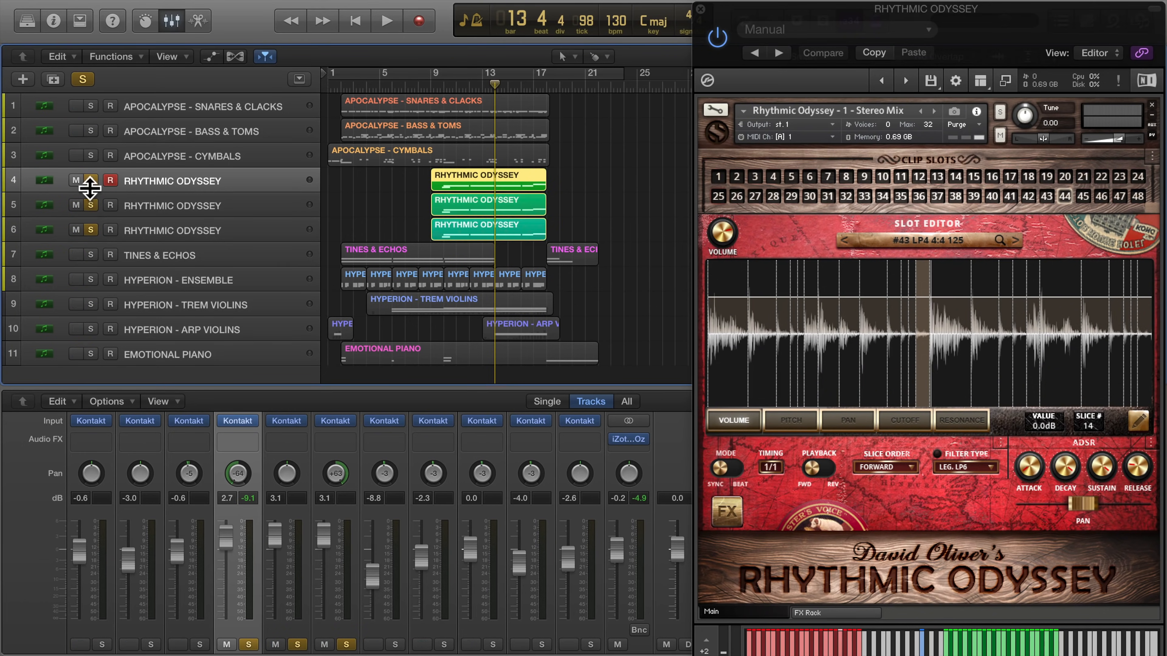
pyautogui.click(90, 181)
pyautogui.click(90, 230)
pyautogui.moveTo(495, 85); pyautogui.dragTo(448, 86)
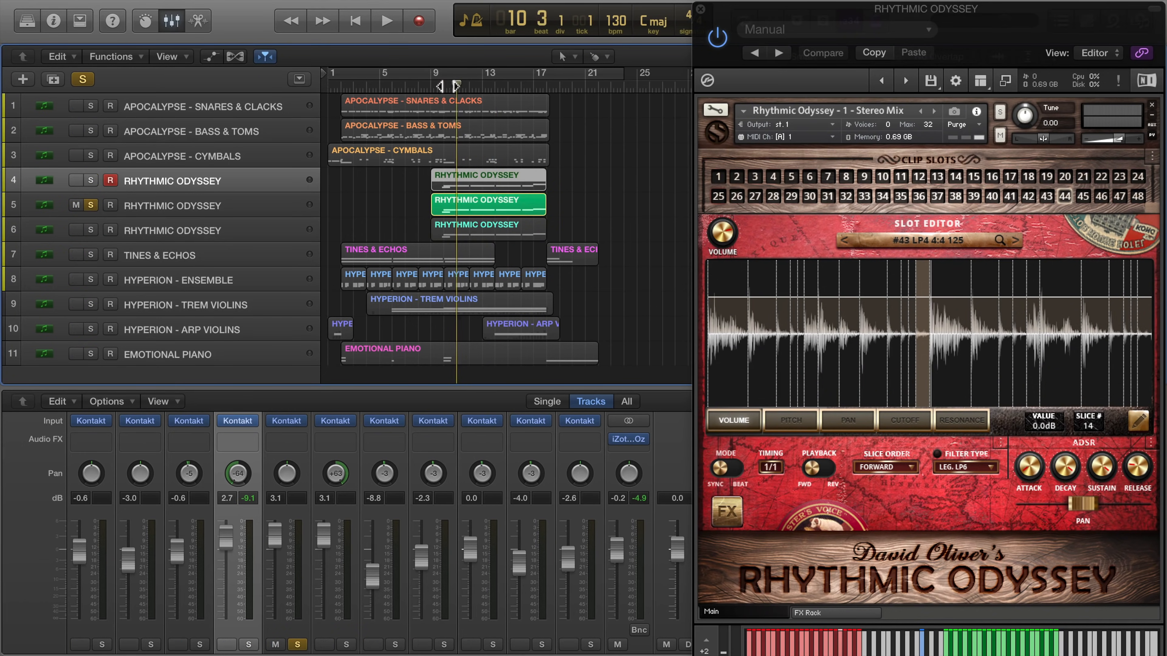
pyautogui.press('space')
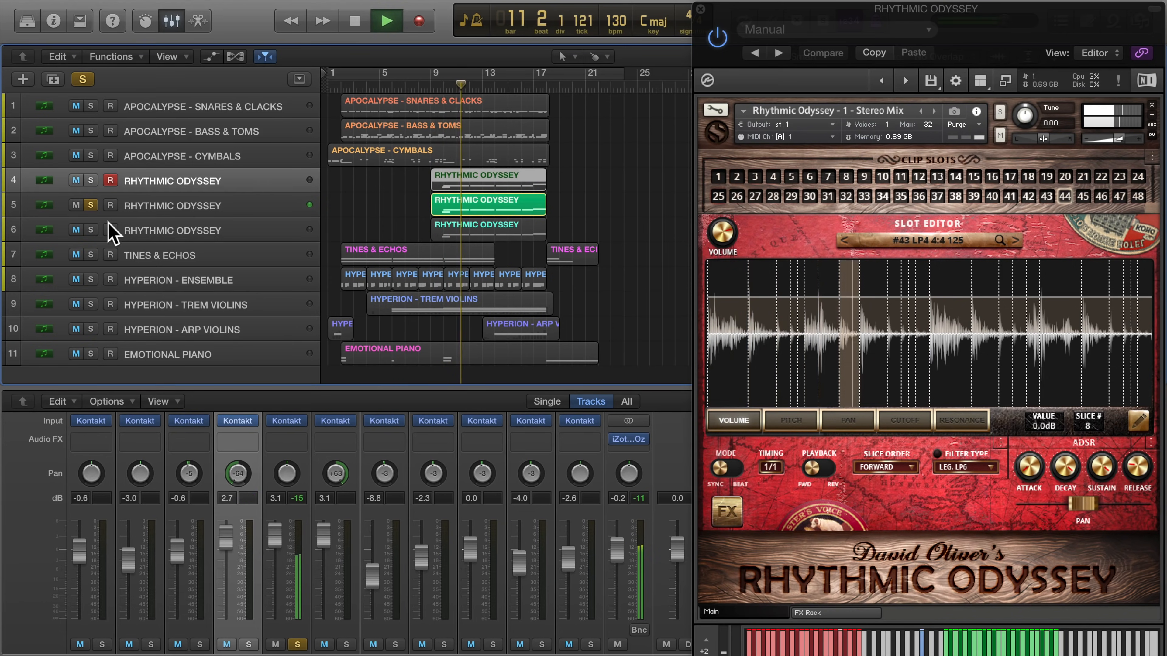
# Step: Solo the third RHYTHMIC ODYSSEY track in place of the second, show its instrument, and check its pan after playback
pyautogui.click(92, 229)
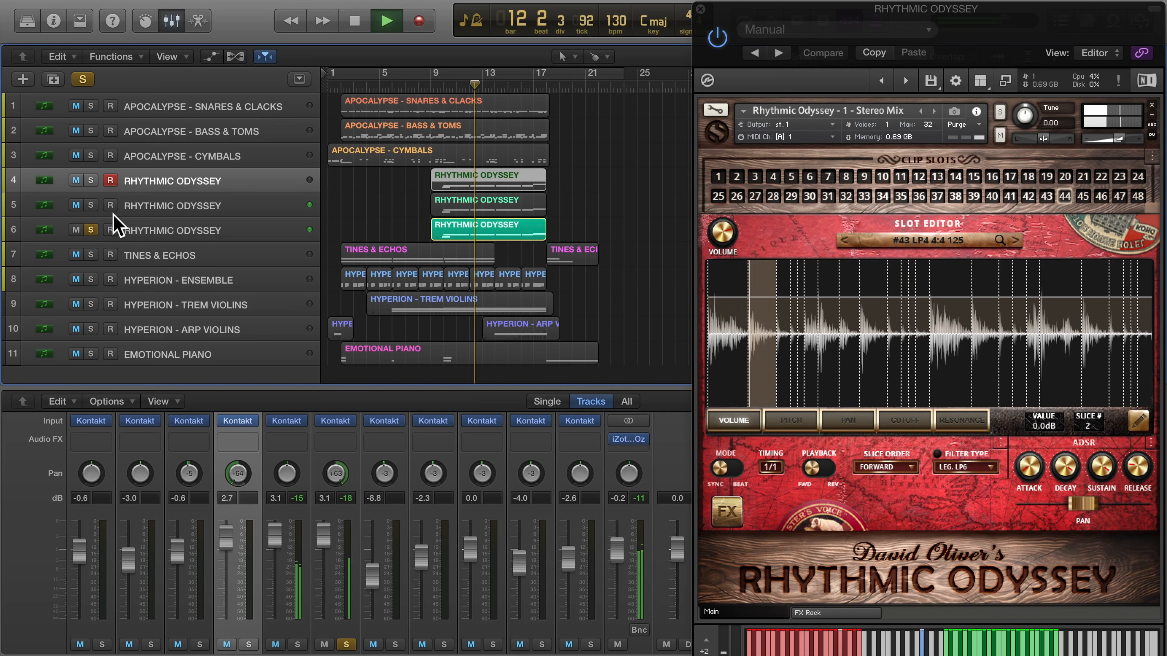
pyautogui.click(168, 234)
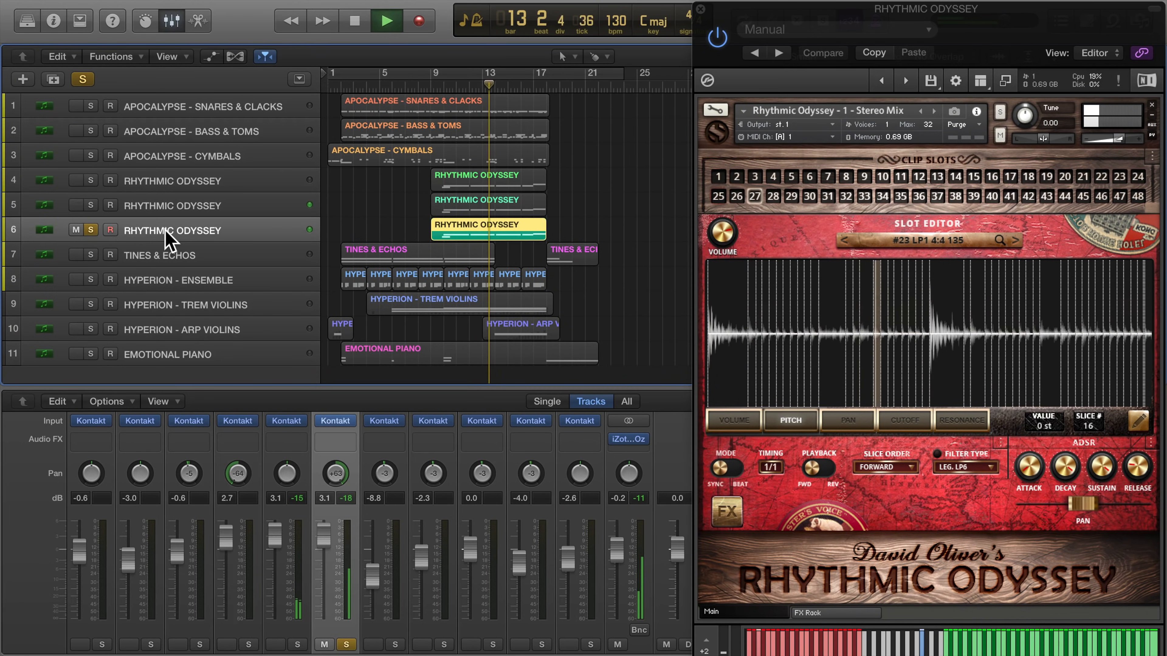
pyautogui.press('space')
pyautogui.moveTo(338, 478); pyautogui.dragTo(338, 486)
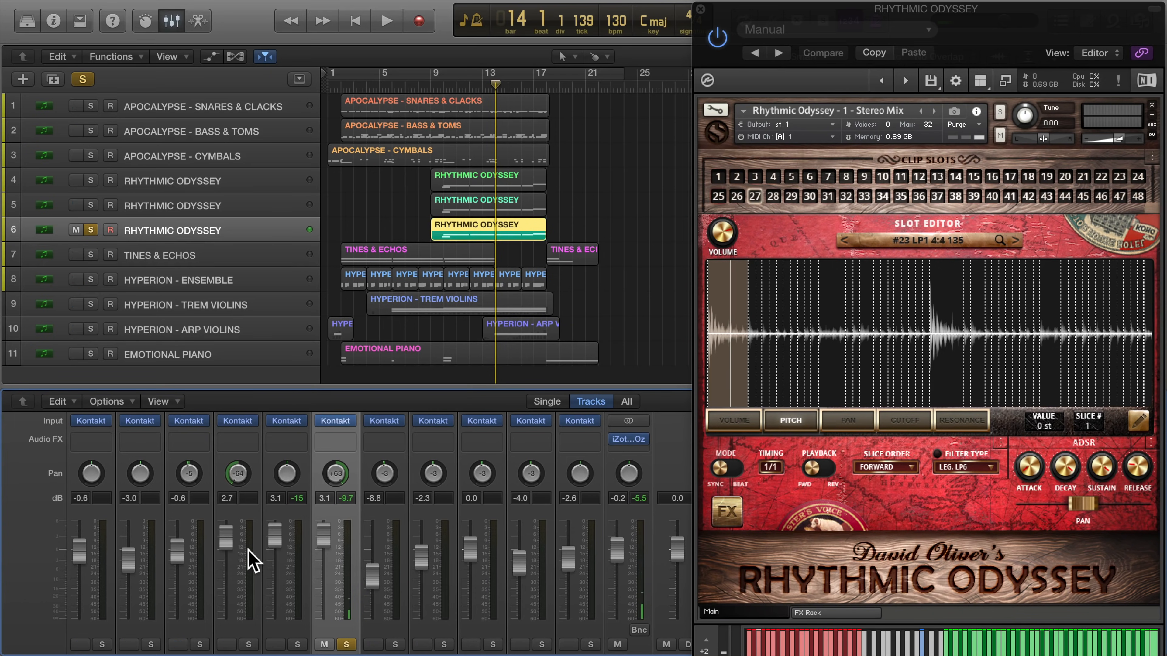
# Step: Solo all three RHYTHMIC ODYSSEY tracks and audition them together from a few bars earlier
pyautogui.moveTo(91, 205); pyautogui.dragTo(94, 182)
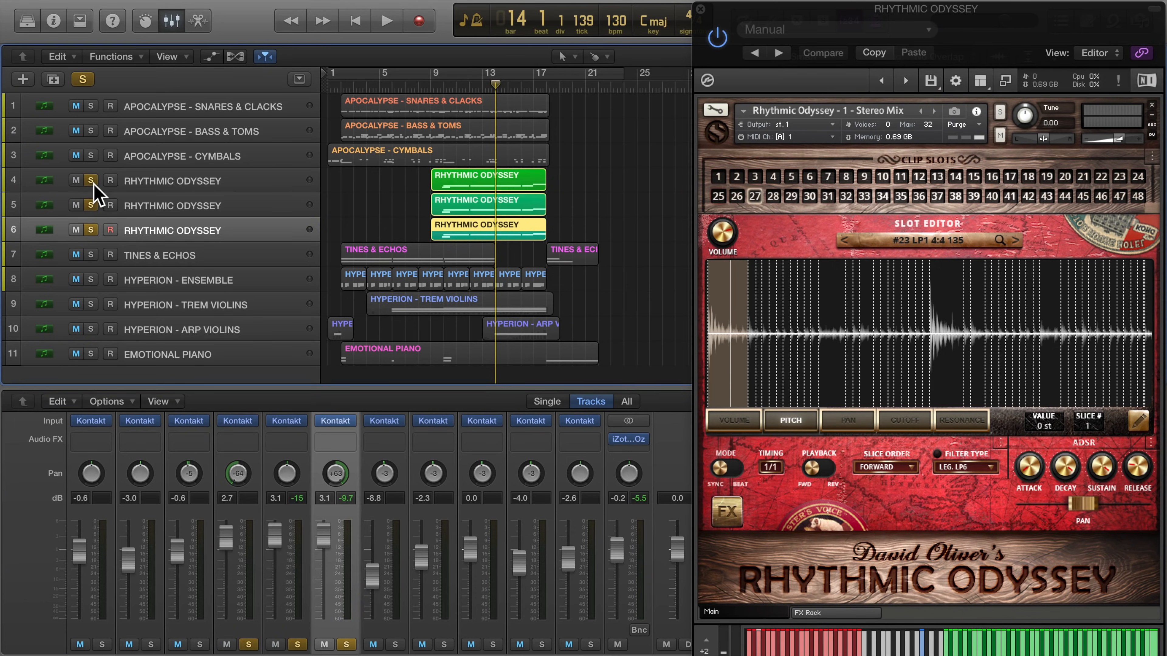
pyautogui.press(',')
pyautogui.press(',')
pyautogui.press(',')
pyautogui.press(',')
pyautogui.press('space')
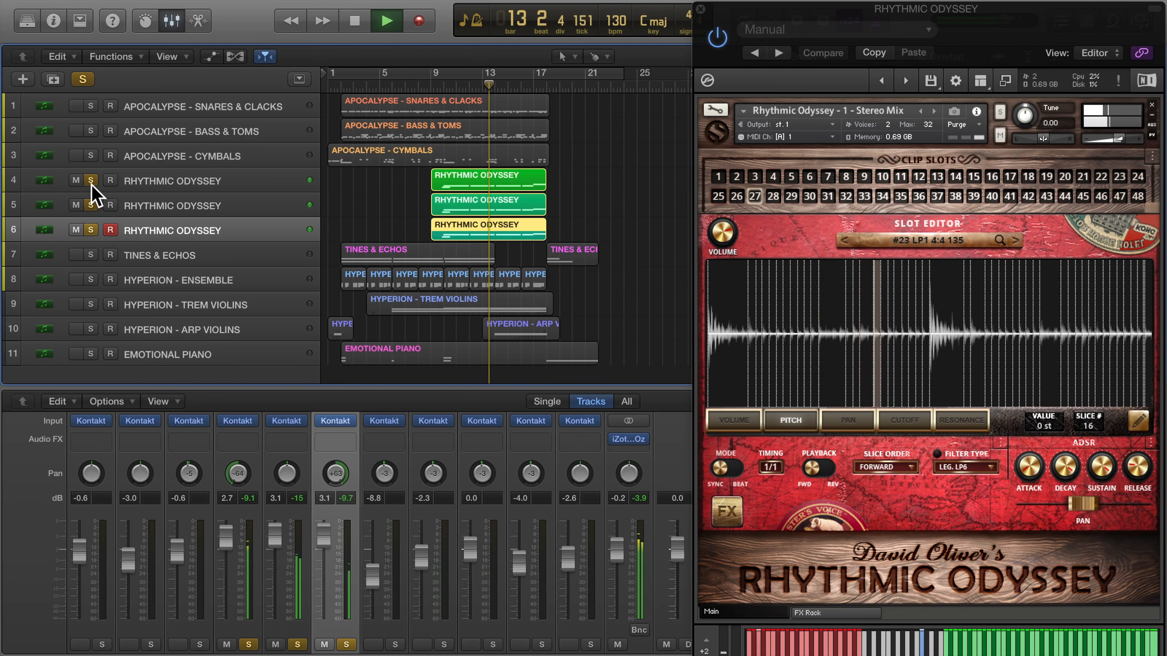
pyautogui.press('space')
# Step: Solo only TINES & ECHOES instead of the RHYTHMIC ODYSSEY tracks and try out its instrument with a note
pyautogui.moveTo(90, 181); pyautogui.dragTo(90, 230)
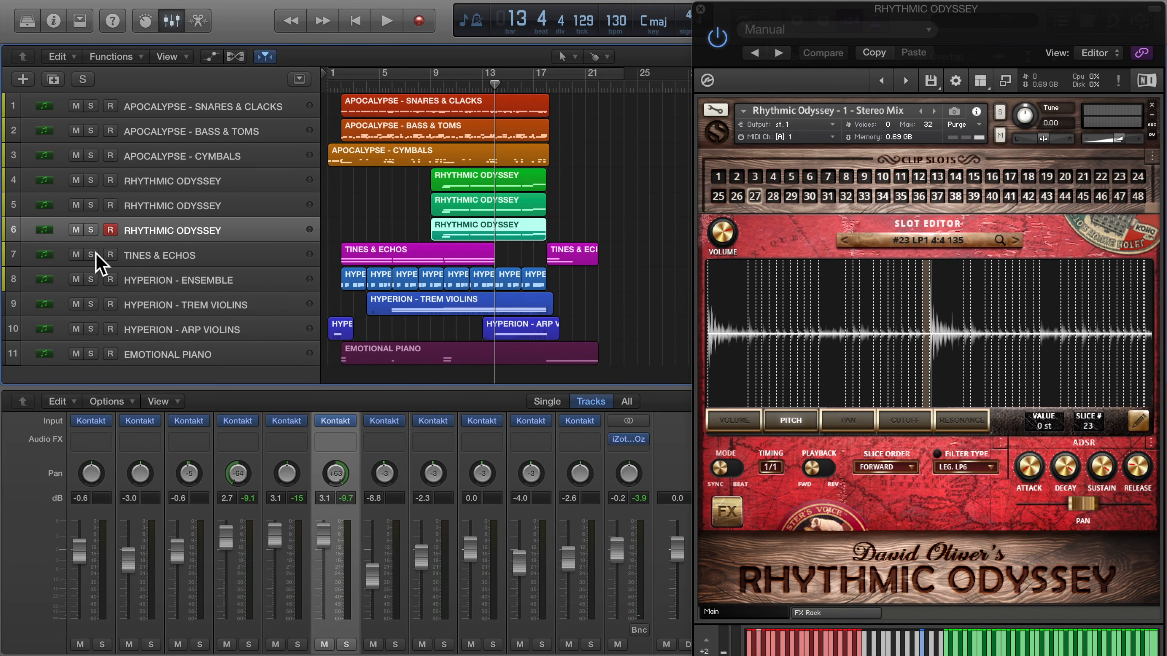
pyautogui.click(93, 254)
pyautogui.click(90, 254)
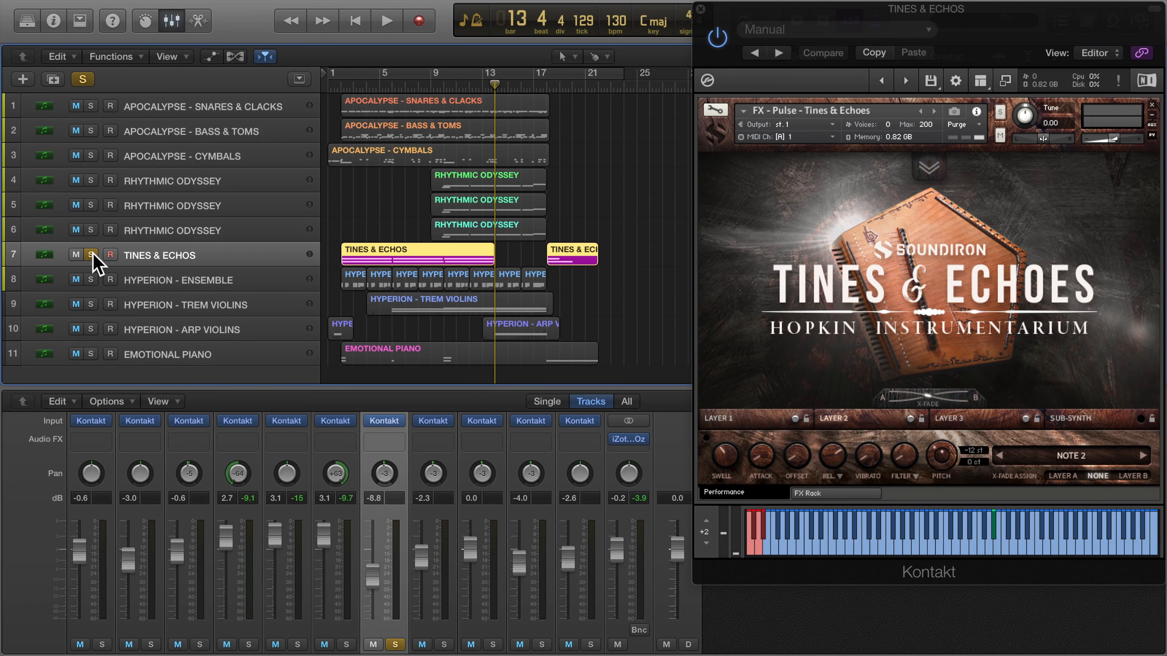
pyautogui.click(987, 547)
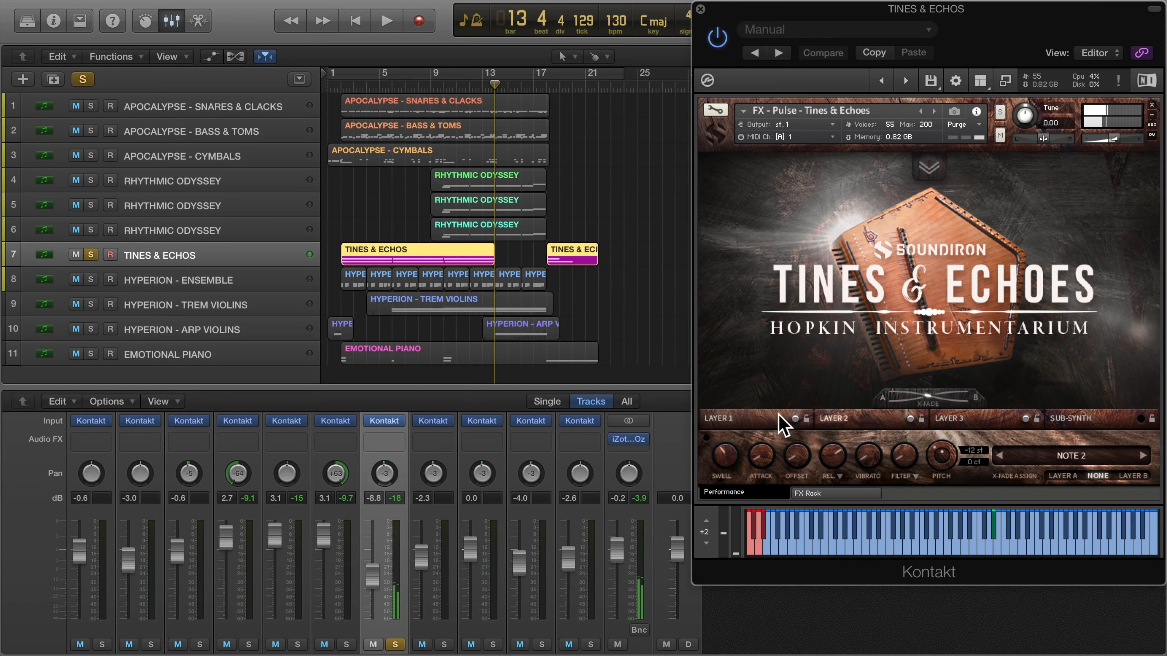
# Step: Show layer 3 and the LFO, filter and arp settings of TINES & ECHOES, audition the track, and collapse the settings
pyautogui.click(967, 418)
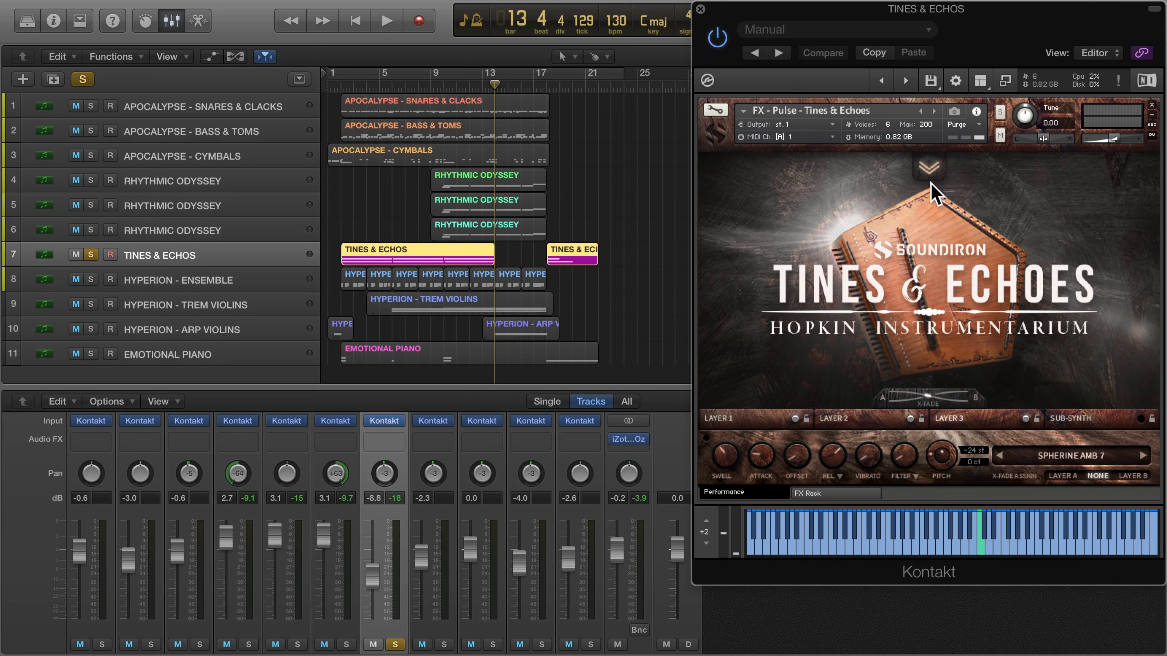
pyautogui.click(928, 169)
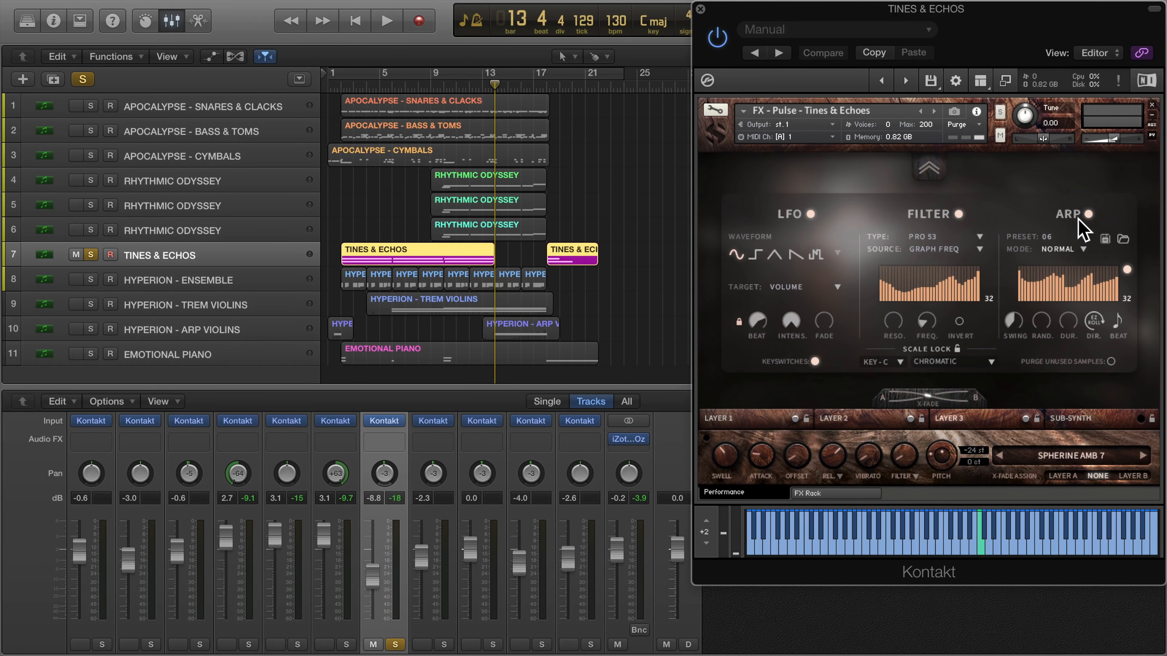
pyautogui.press('space')
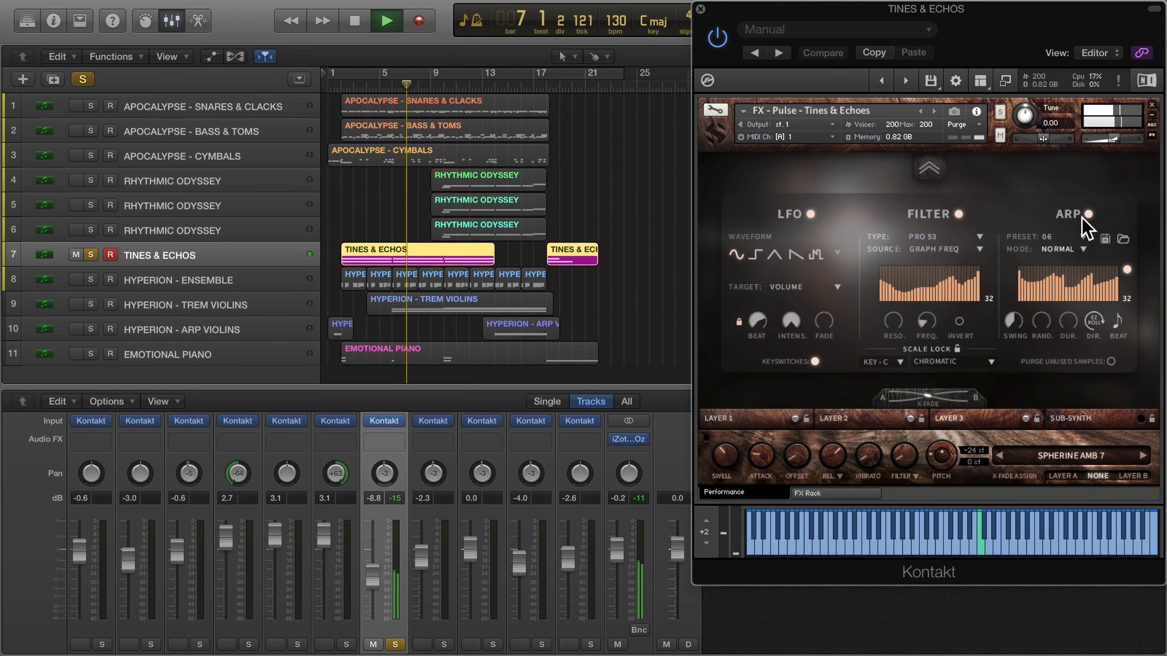
pyautogui.click(929, 170)
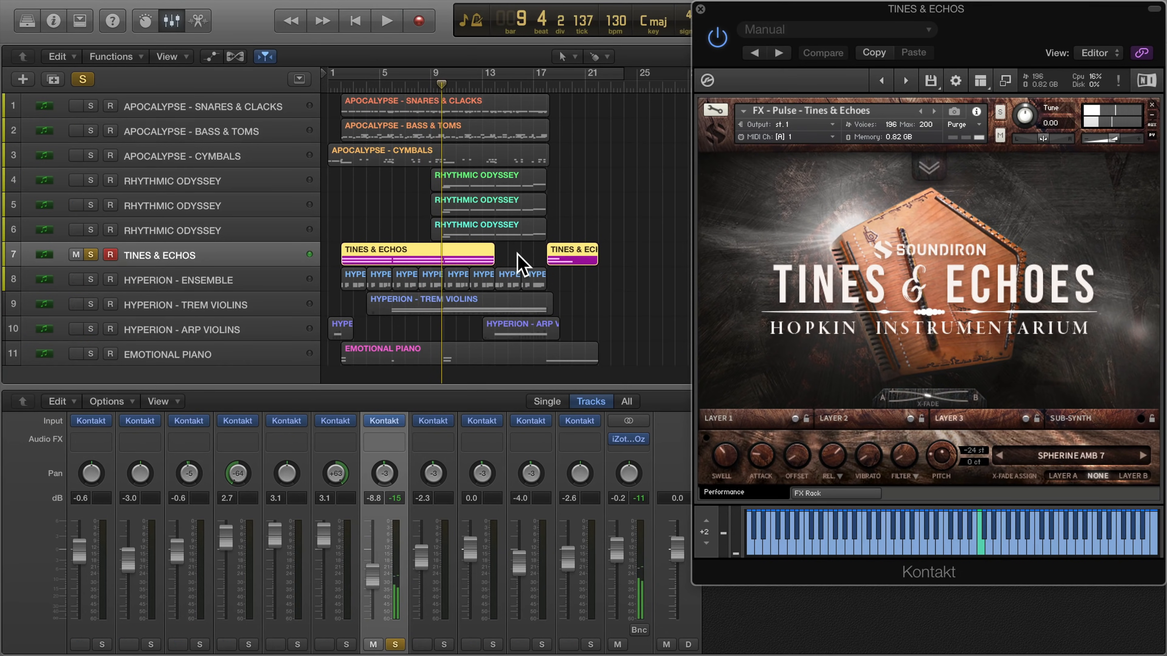
# Step: Solo HYPERION - ENSEMBLE in place of TINES & ECHOES and show its instrument
pyautogui.hscroll(-1, 517, 252)
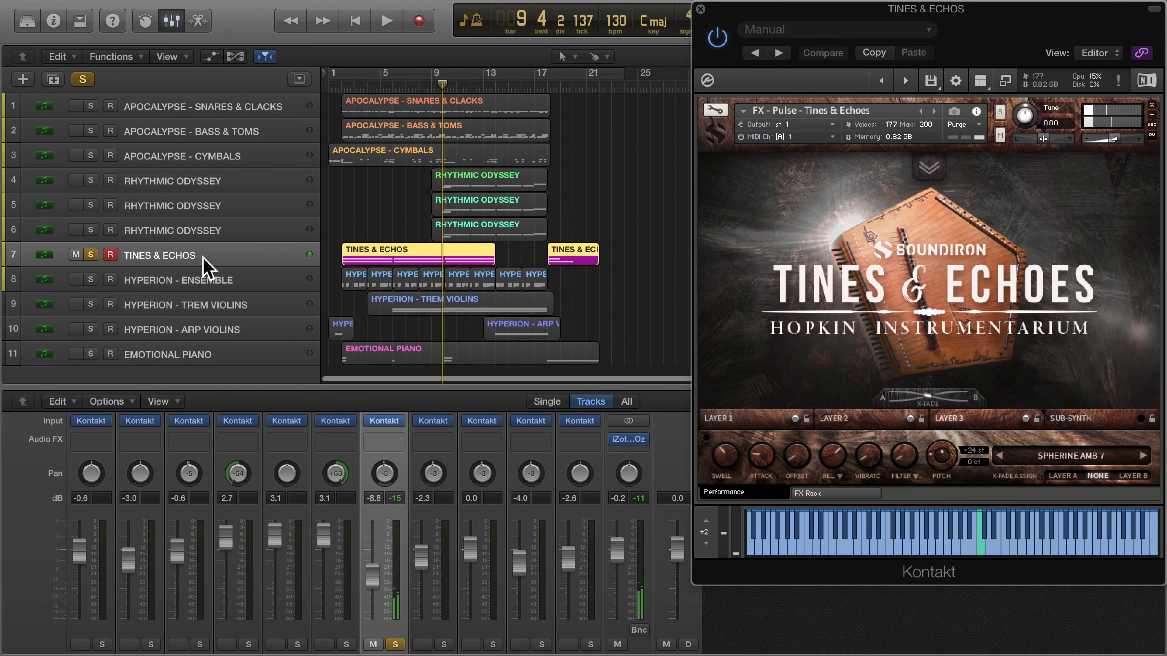
pyautogui.click(90, 254)
pyautogui.click(90, 279)
pyautogui.click(193, 281)
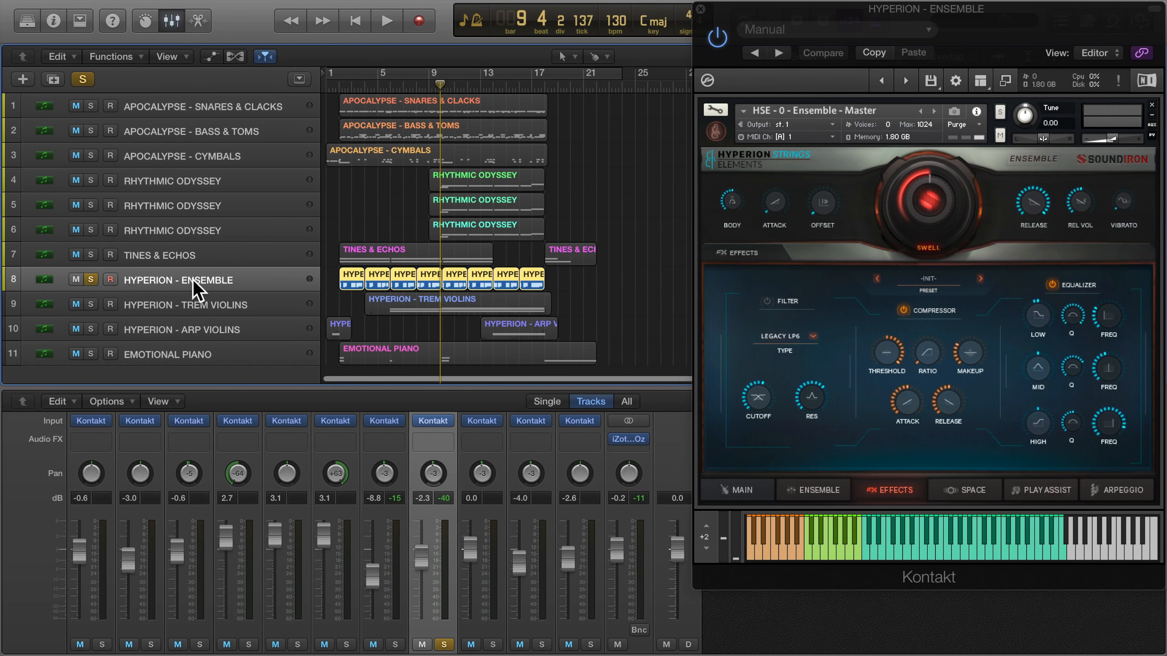
# Step: Show the string ensemble's articulations and its per-section controls, and toggle the violins section
pyautogui.click(751, 489)
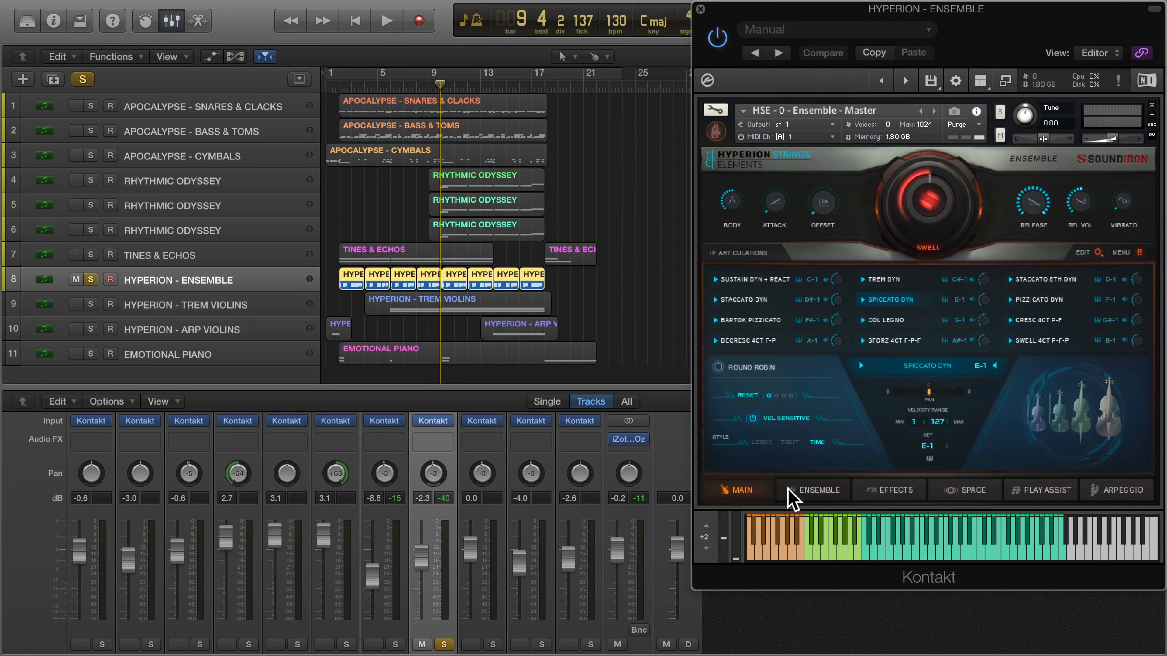
pyautogui.click(814, 492)
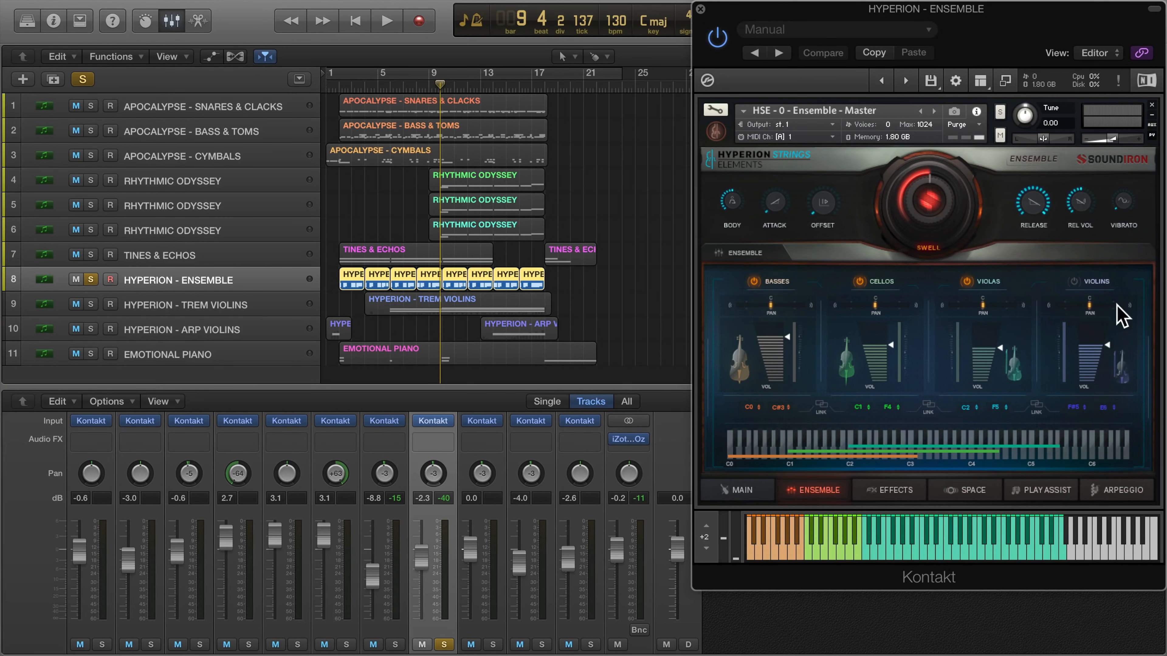
pyautogui.click(1074, 281)
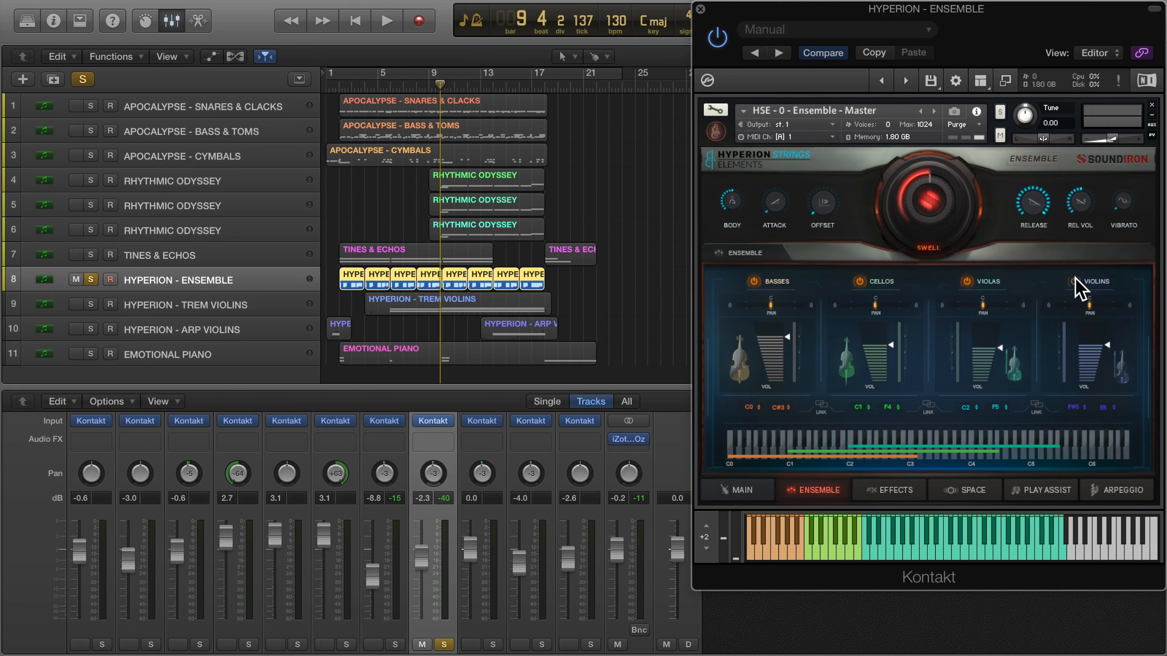
# Step: Audition HYPERION - ENSEMBLE from bar 2, show its Space settings, and adjust the string sections' stage positions
pyautogui.press('Return')
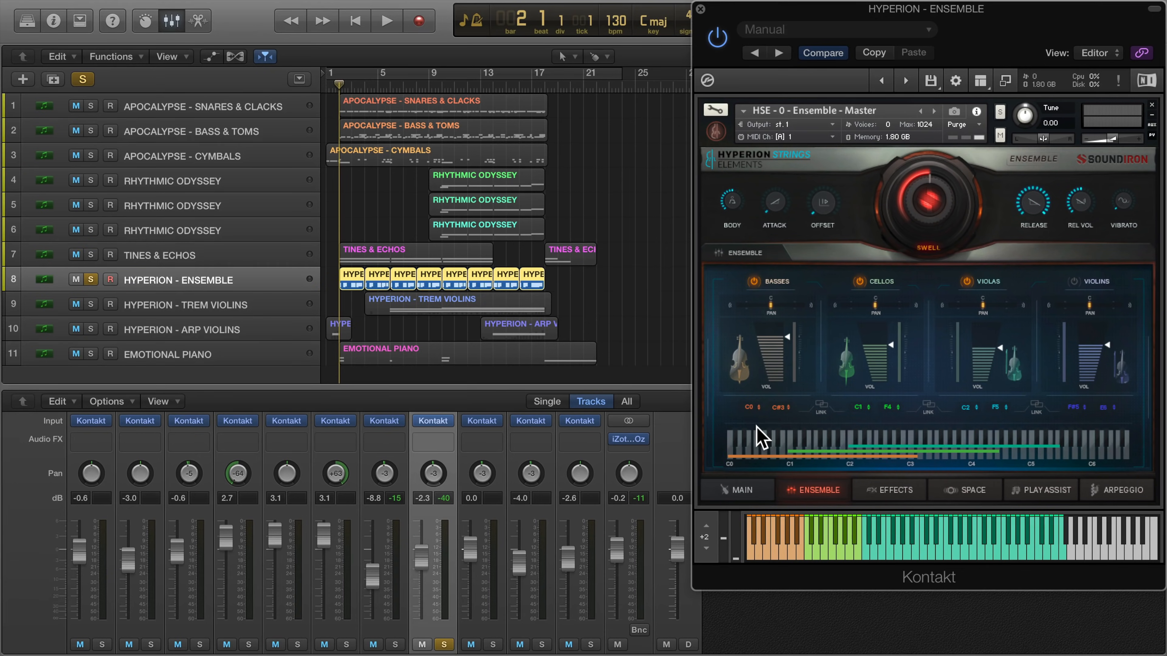
pyautogui.press('space')
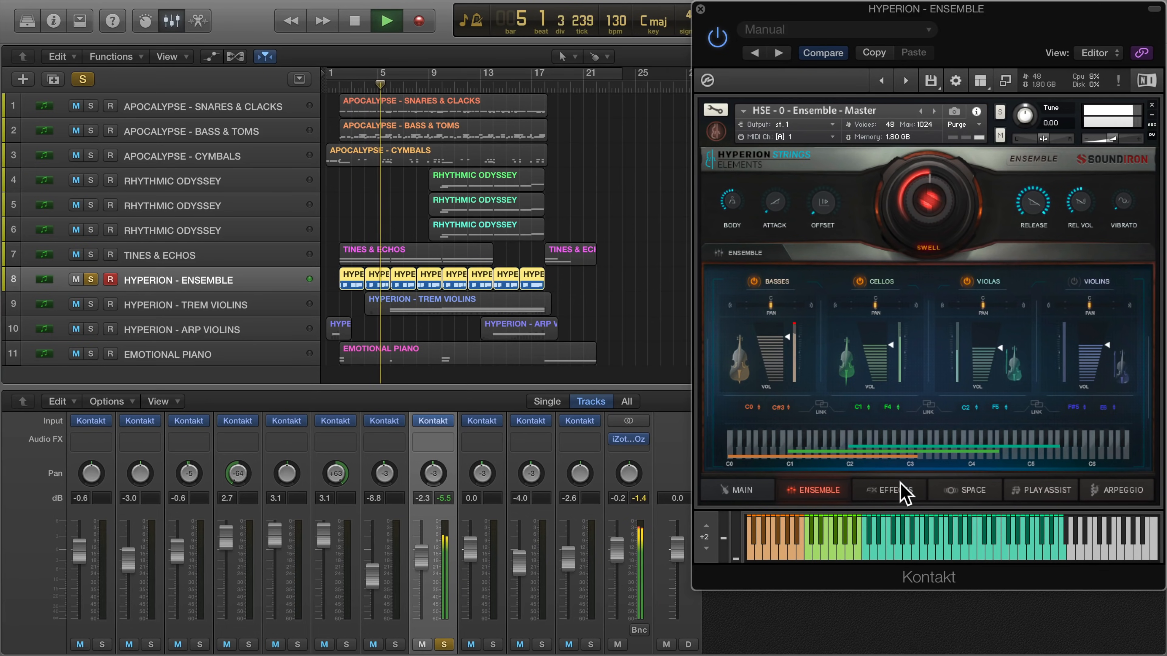
pyautogui.click(964, 500)
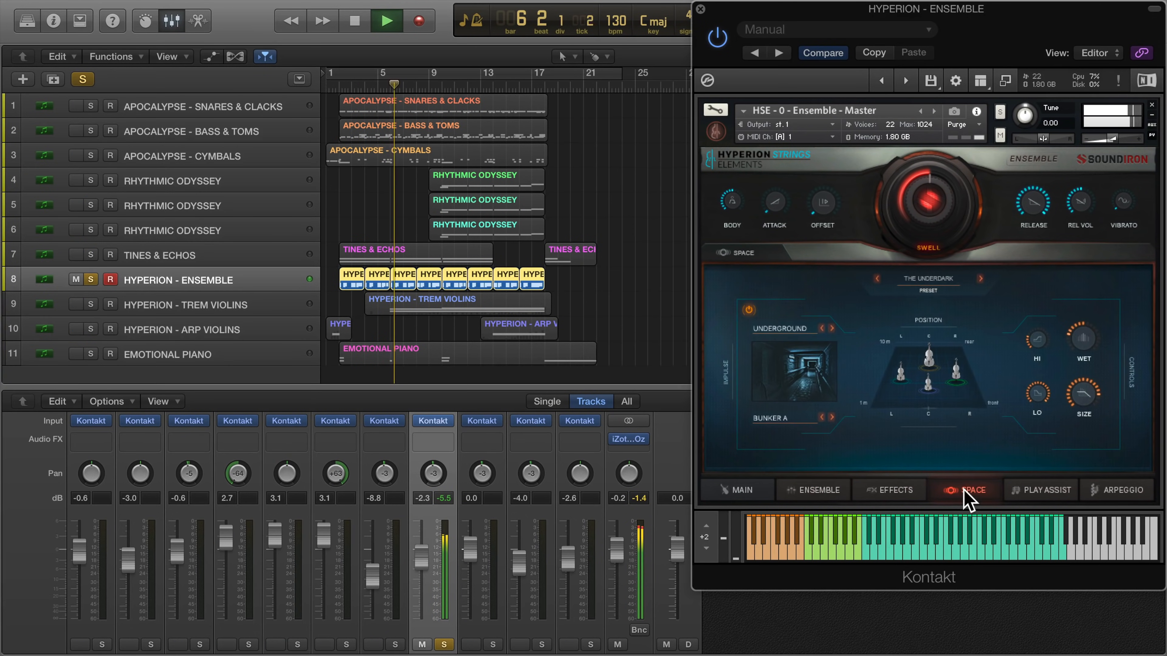
pyautogui.moveTo(930, 353); pyautogui.dragTo(949, 371)
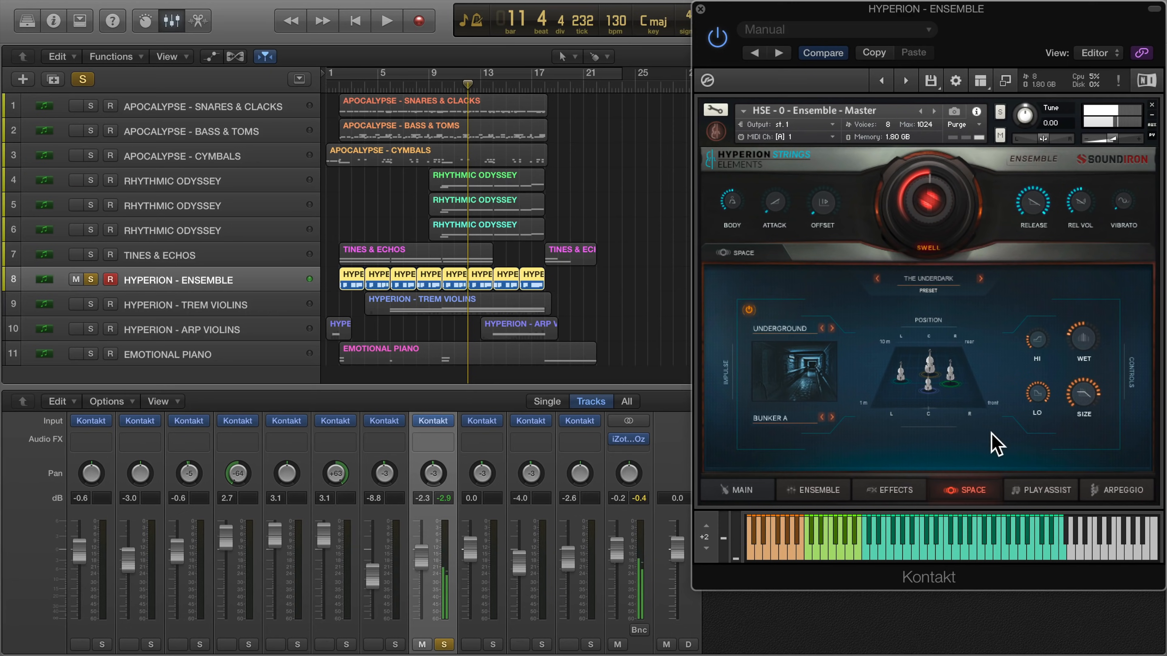
# Step: Show the ensemble's Effects settings, return to Space, and audition the track while toggling the convolution reverb
pyautogui.click(873, 491)
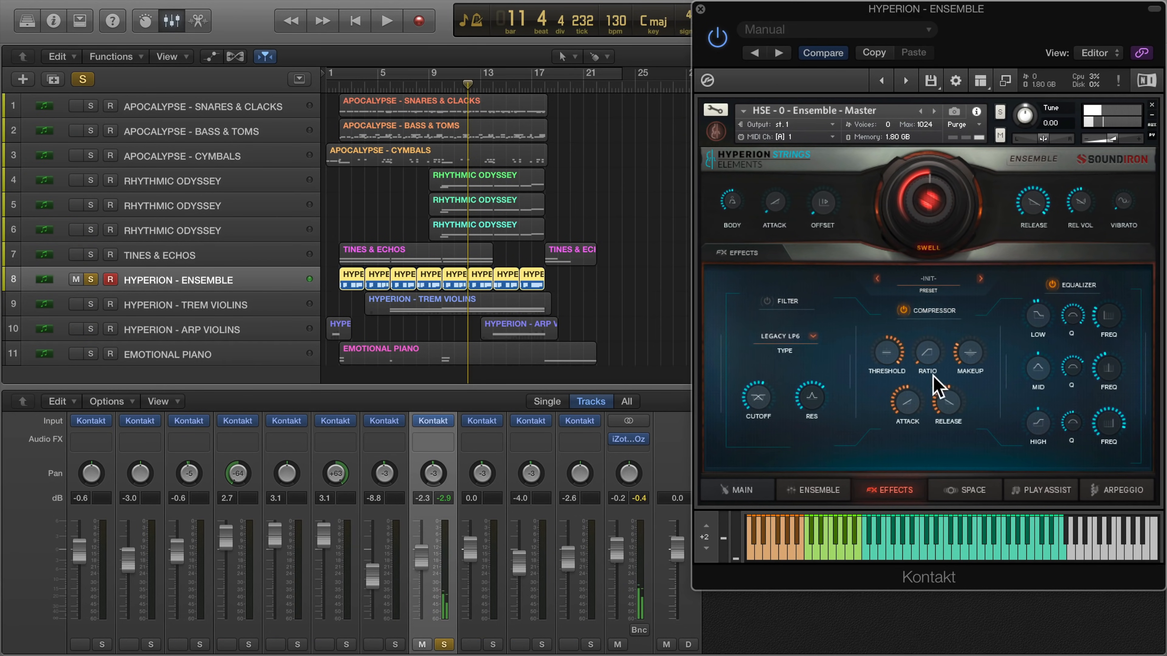
pyautogui.click(957, 489)
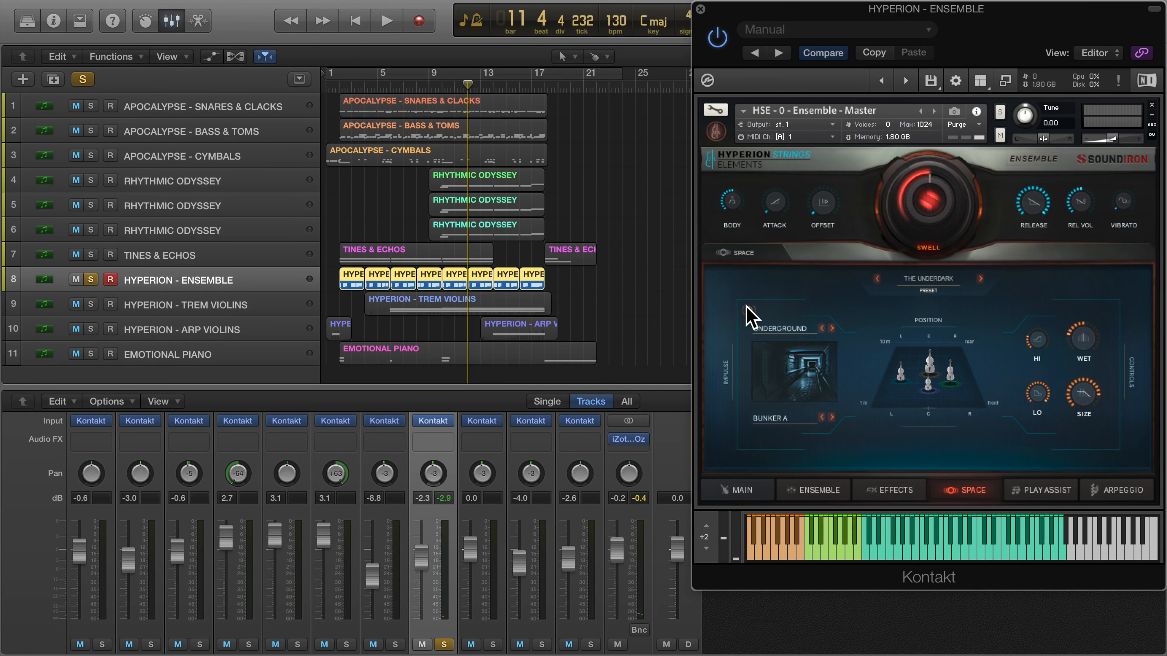
pyautogui.press('space')
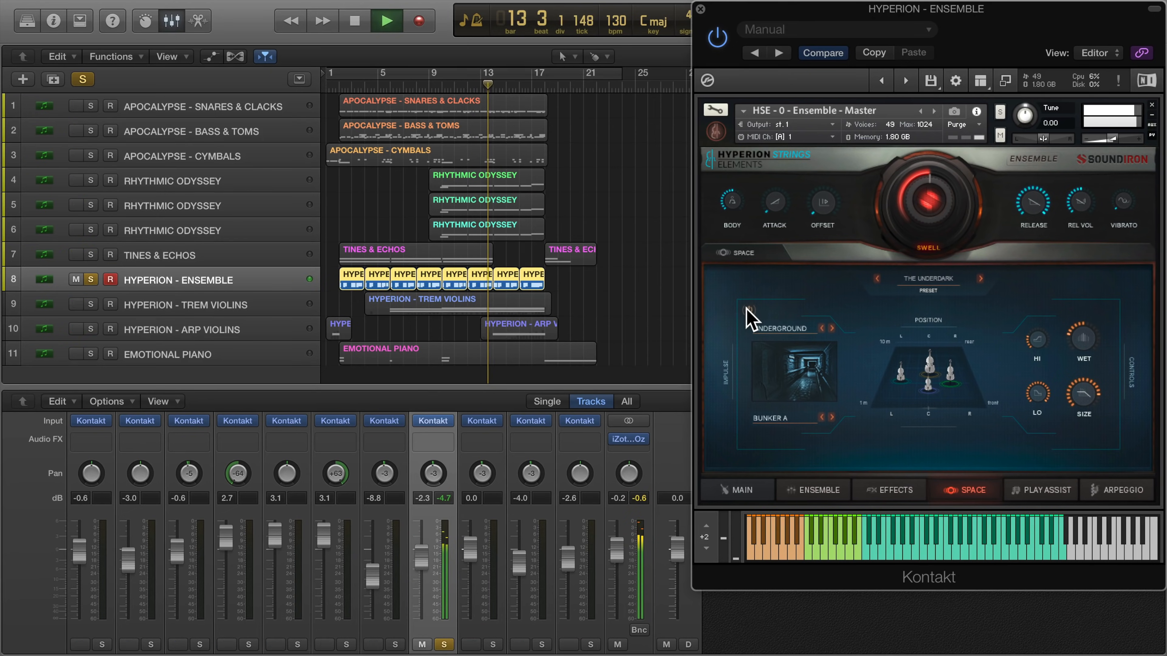
pyautogui.click(747, 309)
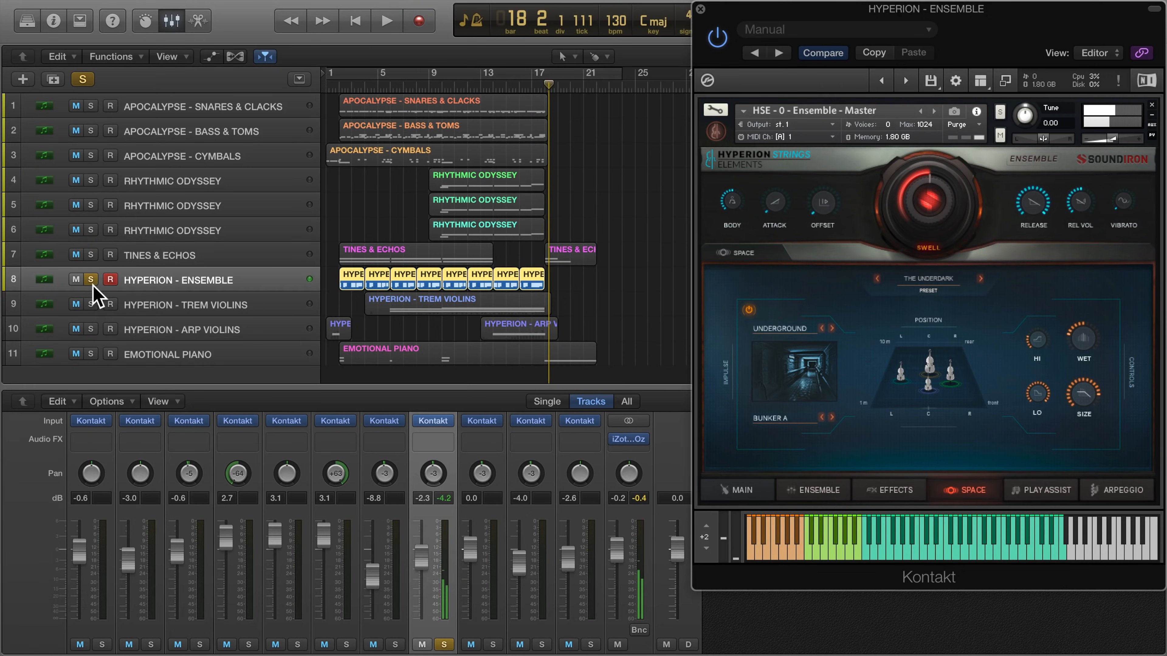
# Step: Solo HYPERION - TREM VIOLINS in place of the ensemble and audition it with its MIDI notes and enlarged modulation lane shown
pyautogui.click(91, 304)
pyautogui.click(91, 279)
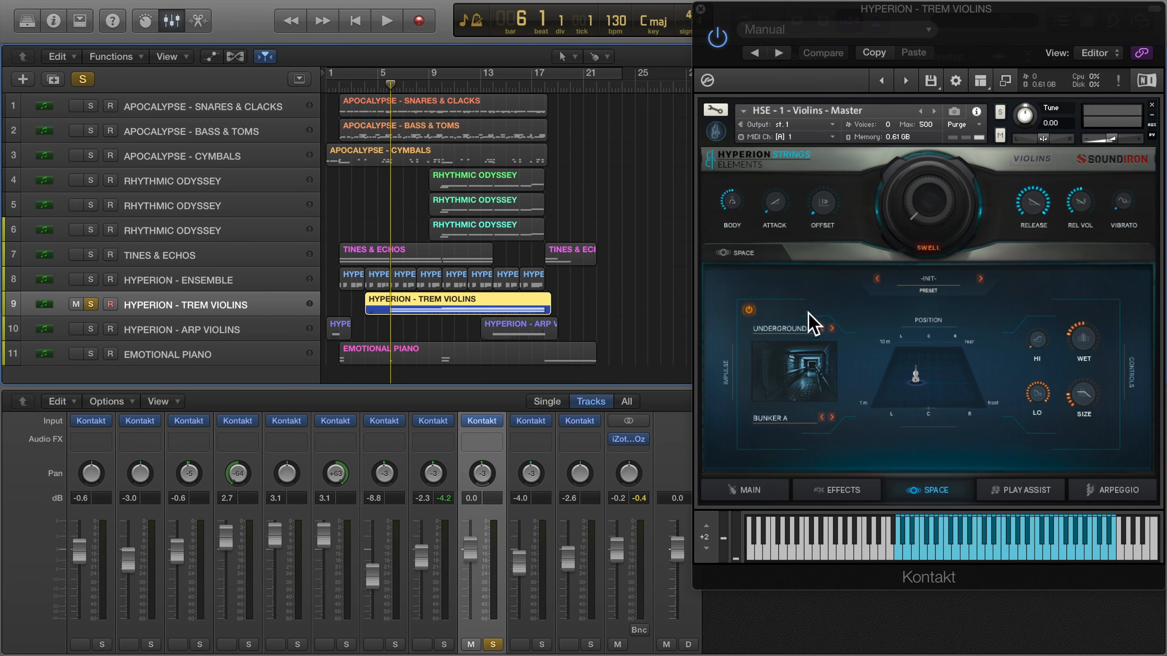
pyautogui.press('p')
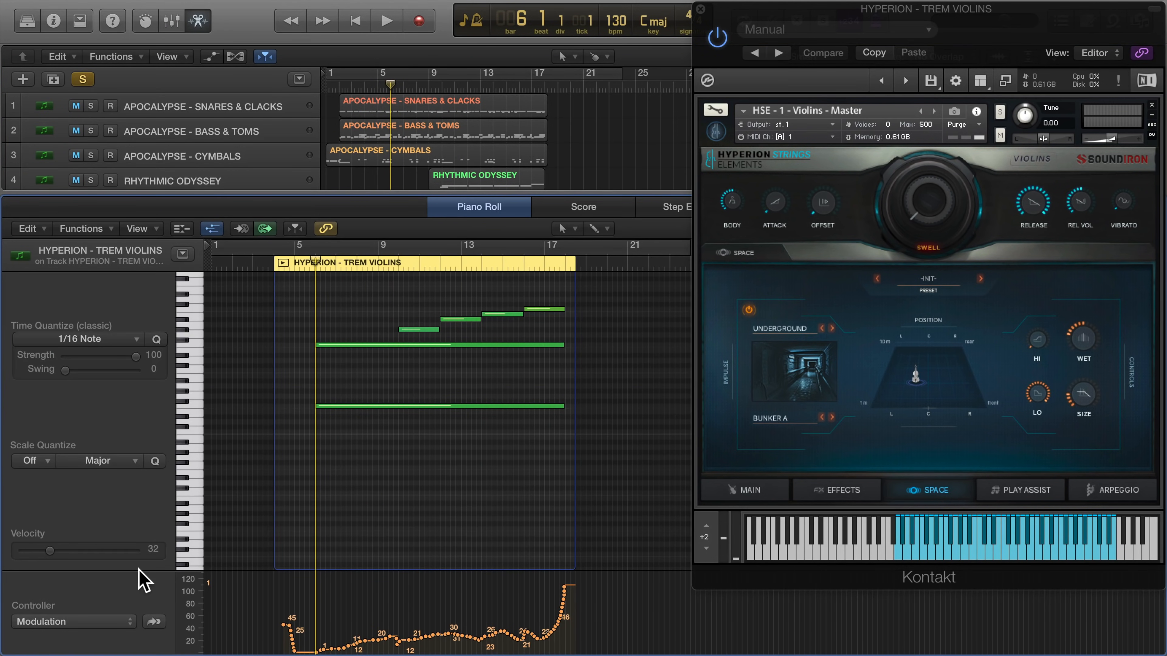
pyautogui.moveTo(139, 571); pyautogui.dragTo(146, 473)
pyautogui.press('space')
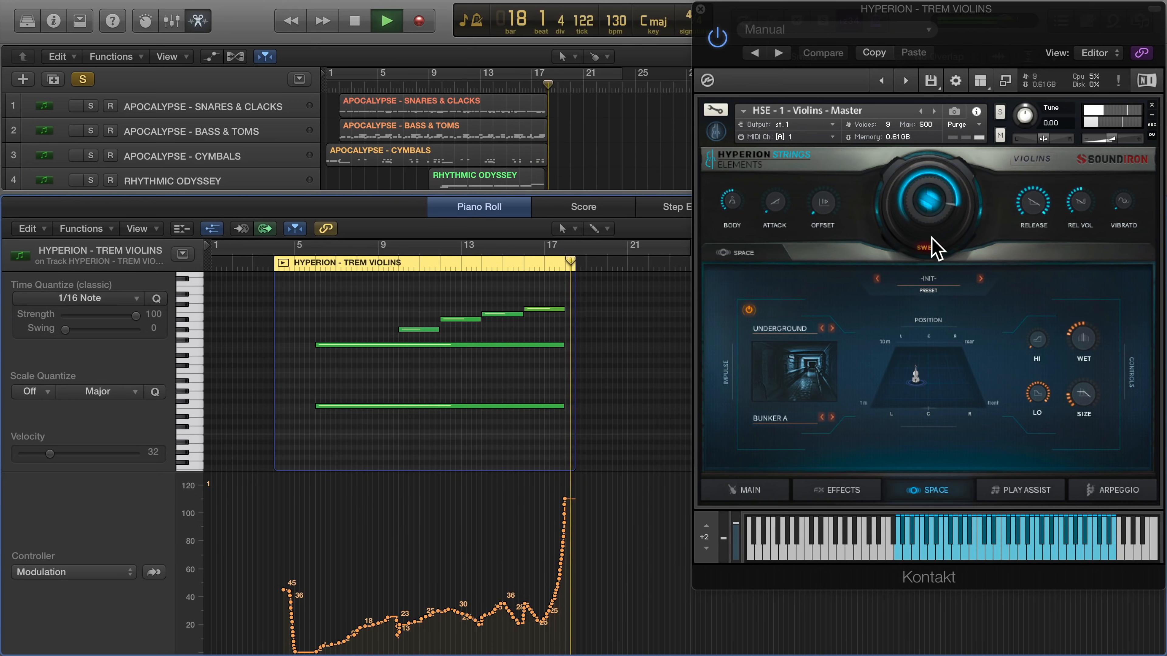
pyautogui.press('space')
pyautogui.press('p')
# Step: Solo HYPERION - ARP VIOLINS and show its articulations and arpeggiator settings
pyautogui.click(89, 328)
pyautogui.click(740, 492)
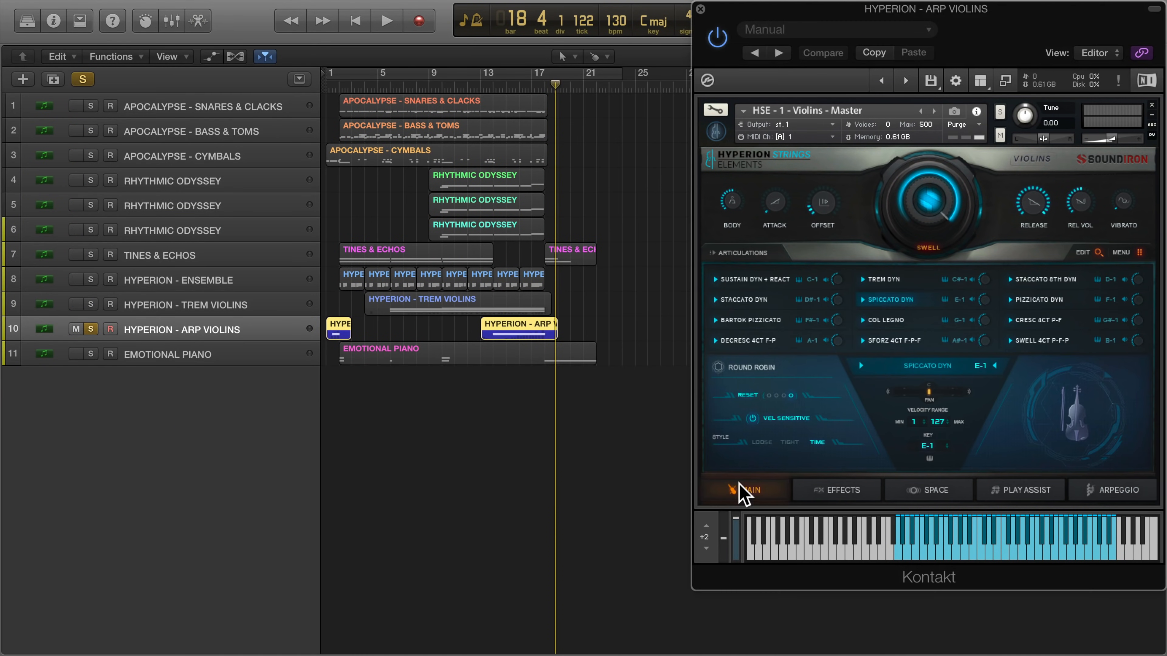
pyautogui.click(1117, 491)
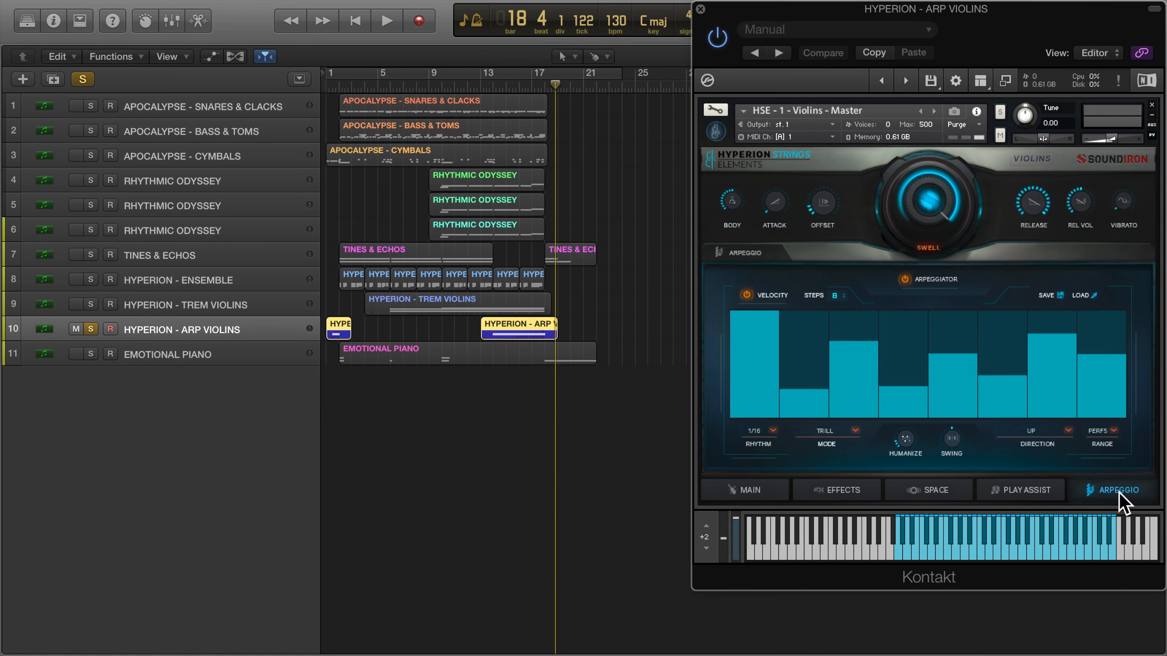
# Step: Reshape the arpeggiator's velocity steps and choose Perf5 as its range
pyautogui.moveTo(823, 389)
pyautogui.mouseDown()
pyautogui.moveTo(904, 385)
pyautogui.moveTo(958, 373)
pyautogui.moveTo(959, 351)
pyautogui.moveTo(1060, 340)
pyautogui.mouseUp()
pyautogui.click(1098, 424)
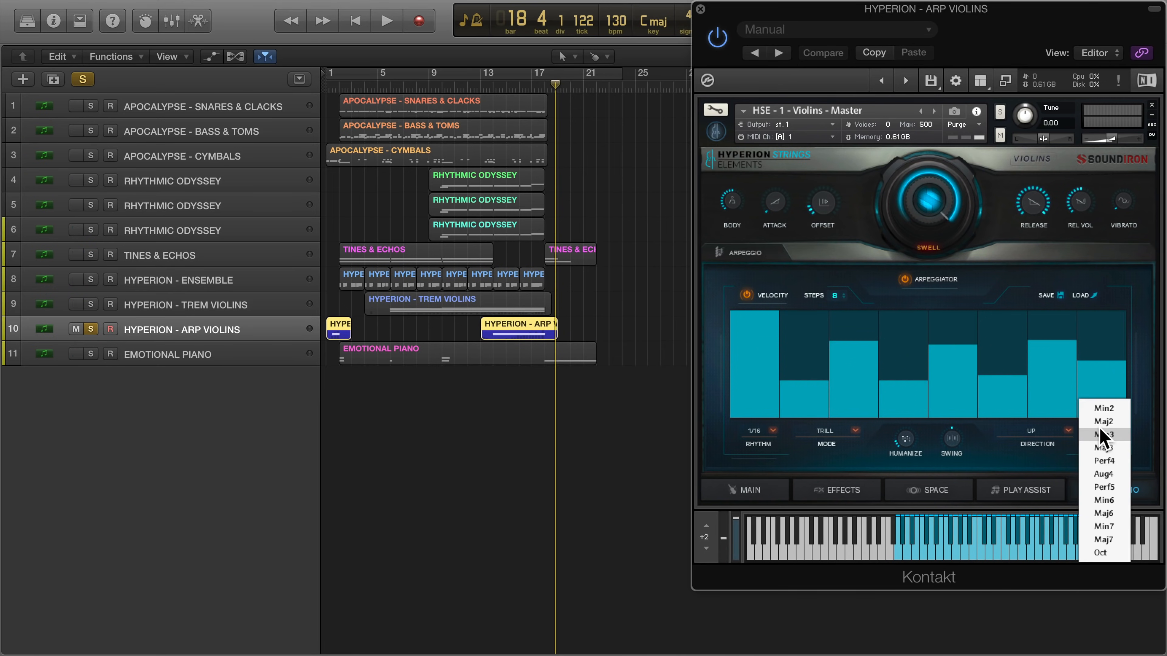
pyautogui.click(1105, 488)
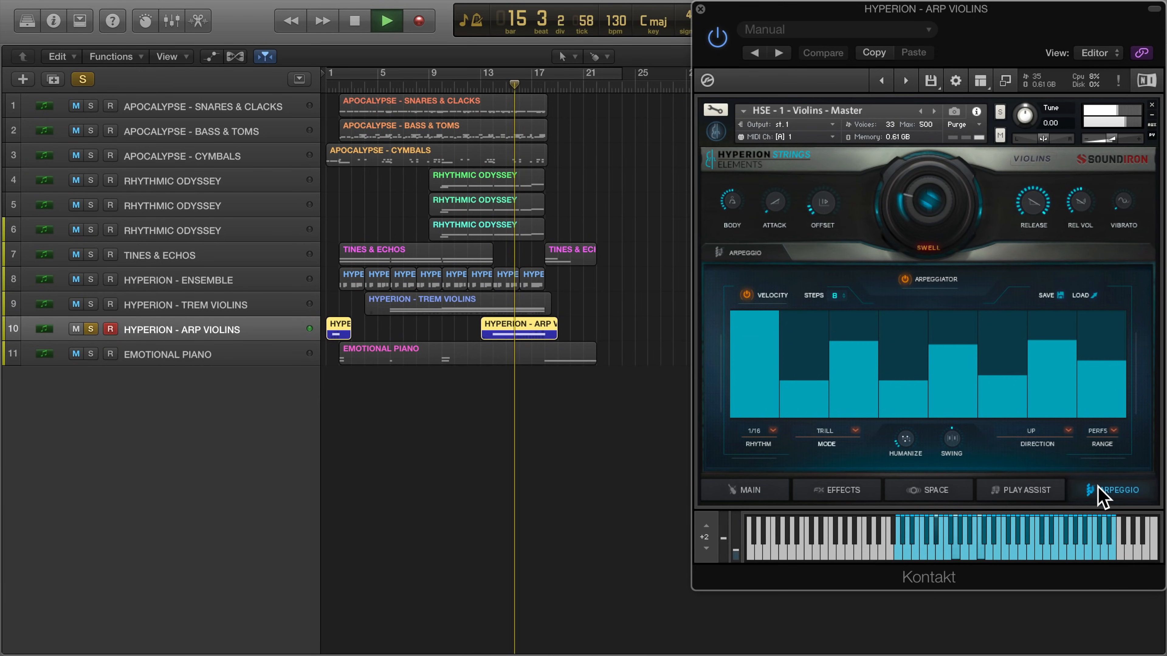
# Step: Show the MIDI notes and modulation curve of HYPERION - ARP VIOLINS during playback, stop it, and close the piano roll
pyautogui.doubleClick(523, 332)
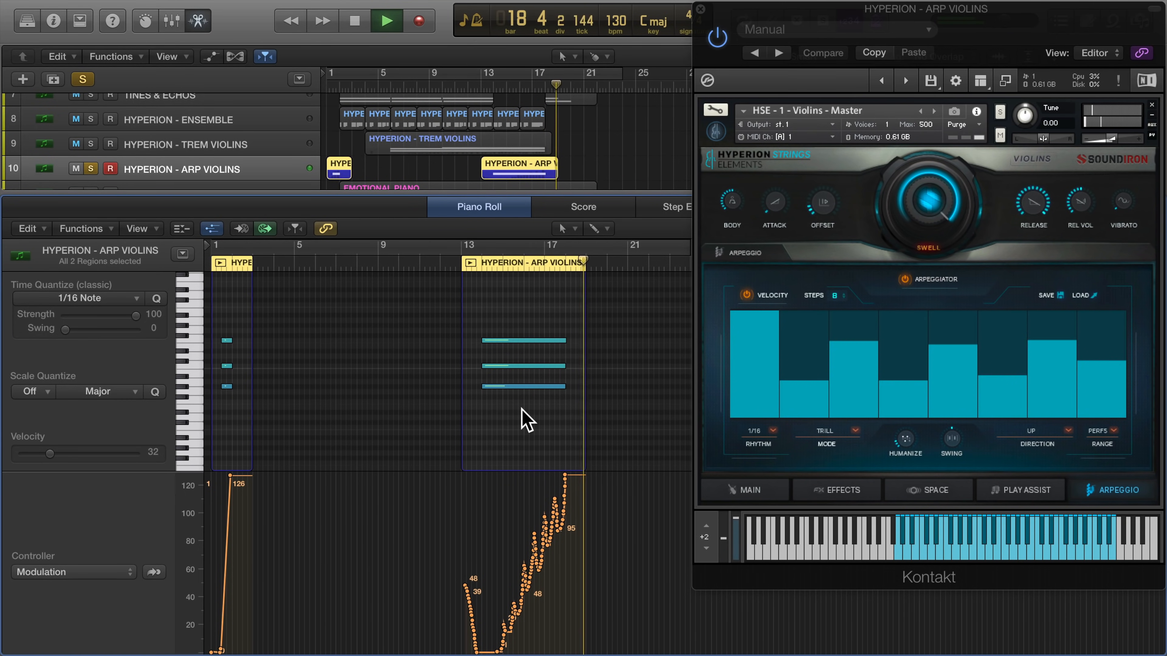
pyautogui.press('space')
pyautogui.press('p')
# Step: Solo EMOTIONAL PIANO in place of HYPERION - ARP VIOLINS and show its instrument
pyautogui.click(91, 329)
pyautogui.click(90, 354)
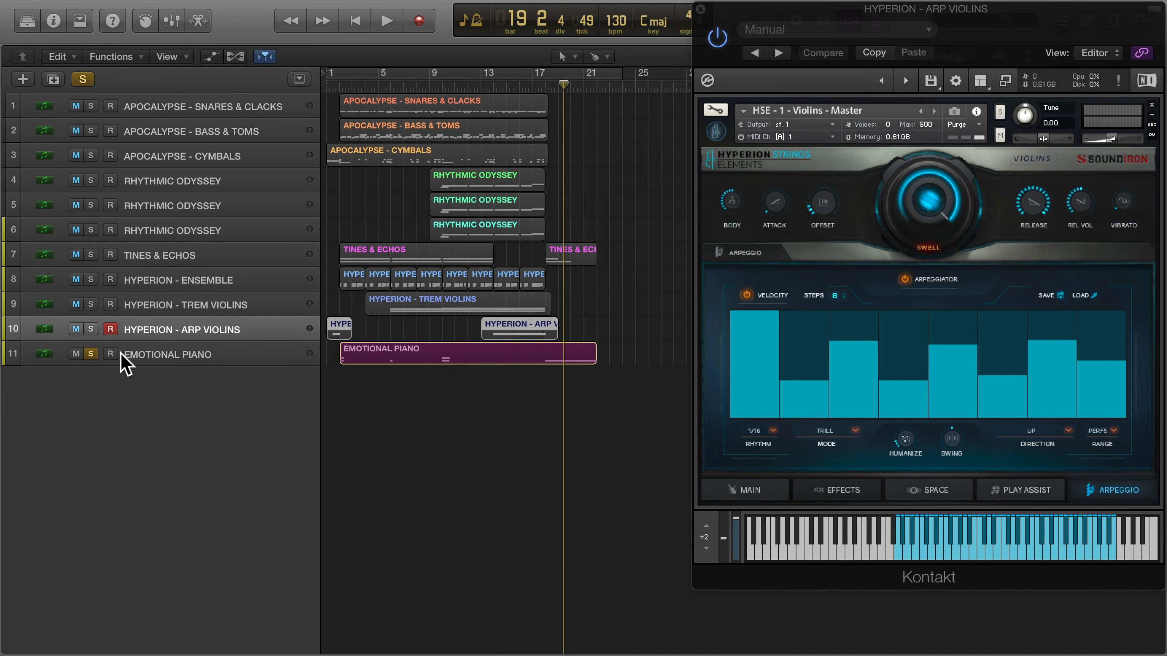
pyautogui.click(169, 359)
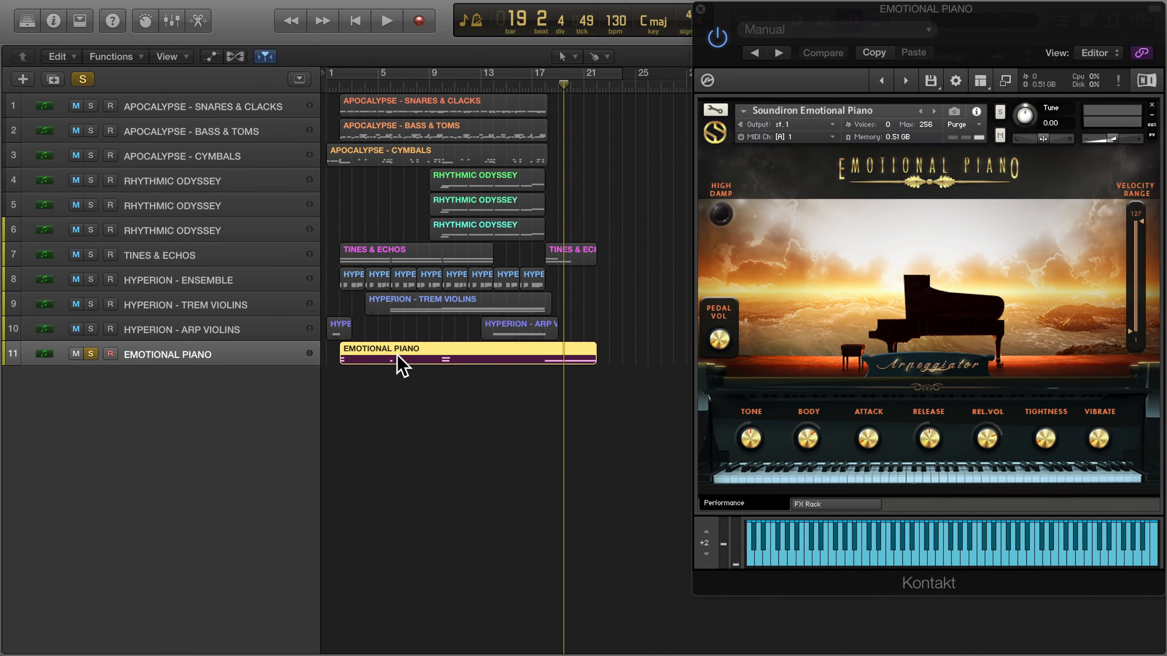
# Step: Audition EMOTIONAL PIANO from the start with its MIDI notes shown, and try out the Pedal Vol and Body knobs
pyautogui.doubleClick(399, 363)
pyautogui.press('Return')
pyautogui.press('space')
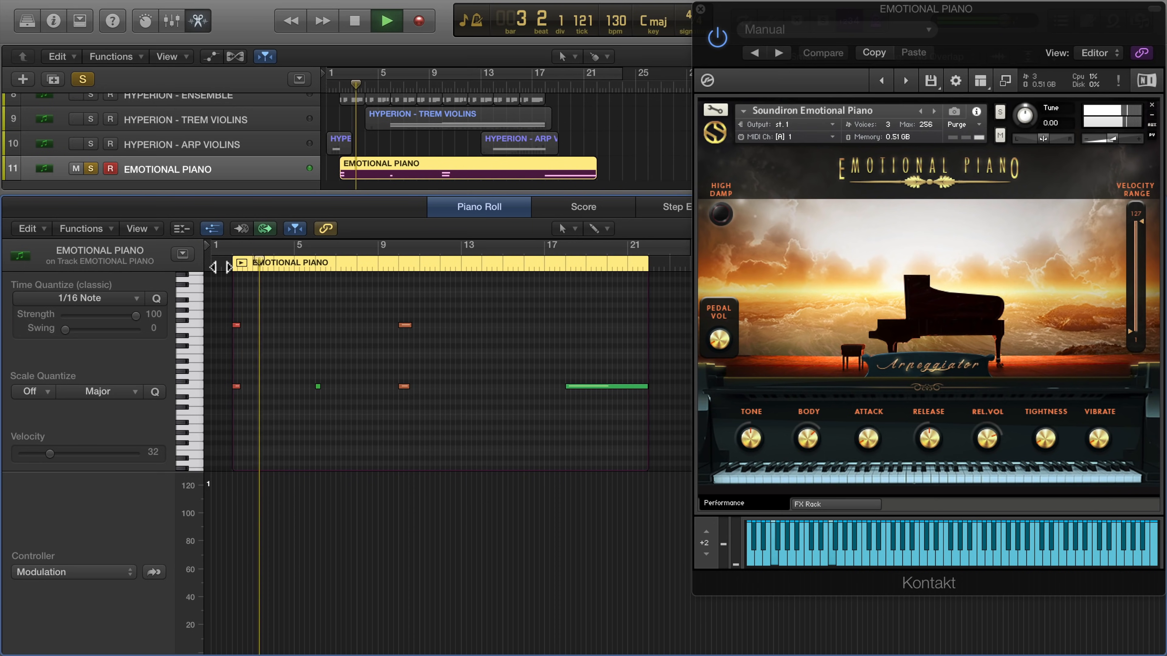
pyautogui.press('space')
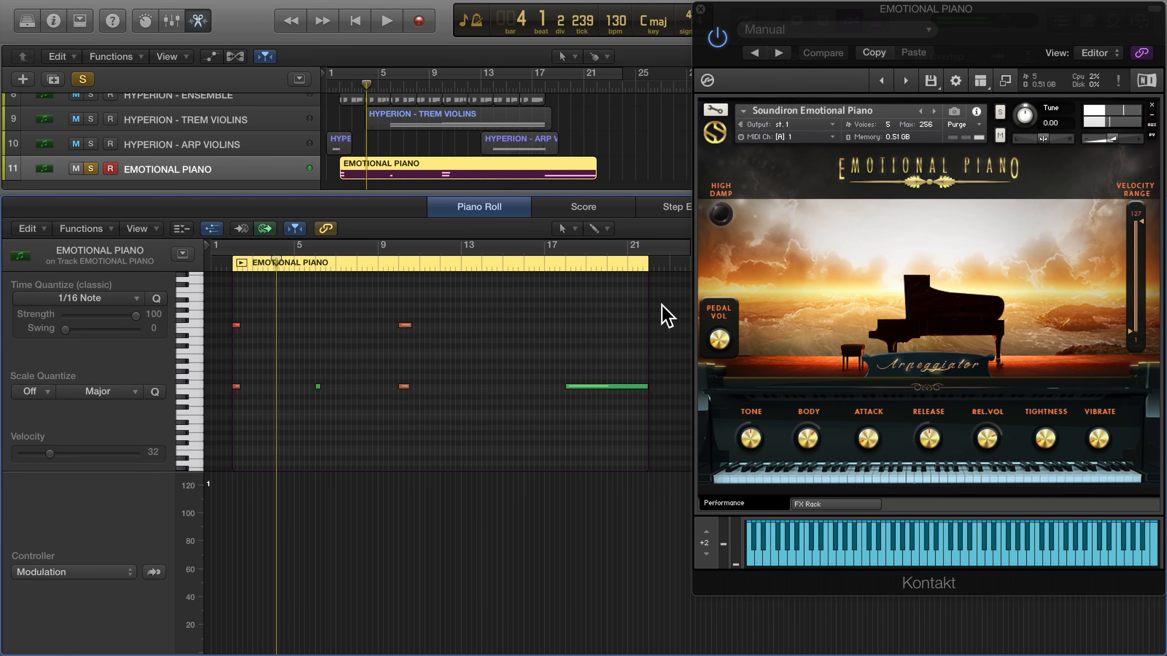
pyautogui.moveTo(725, 336); pyautogui.dragTo(720, 282)
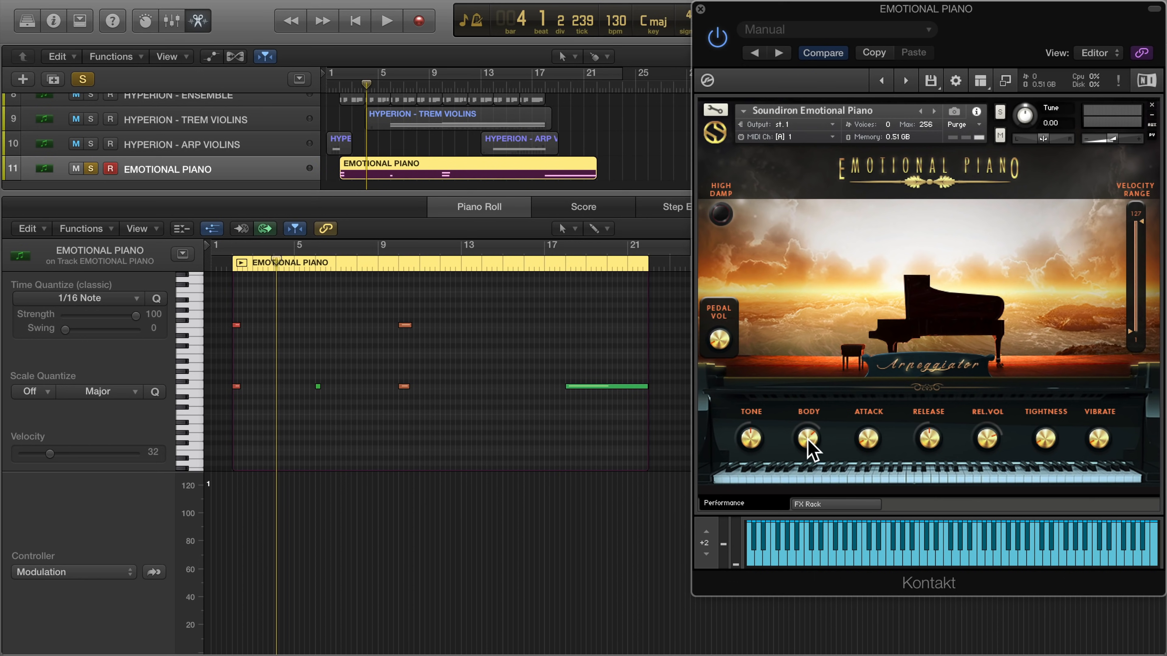
pyautogui.moveTo(807, 439)
pyautogui.mouseDown()
pyautogui.moveTo(818, 508)
pyautogui.moveTo(807, 417)
pyautogui.moveTo(814, 453)
pyautogui.moveTo(808, 442)
pyautogui.mouseUp()
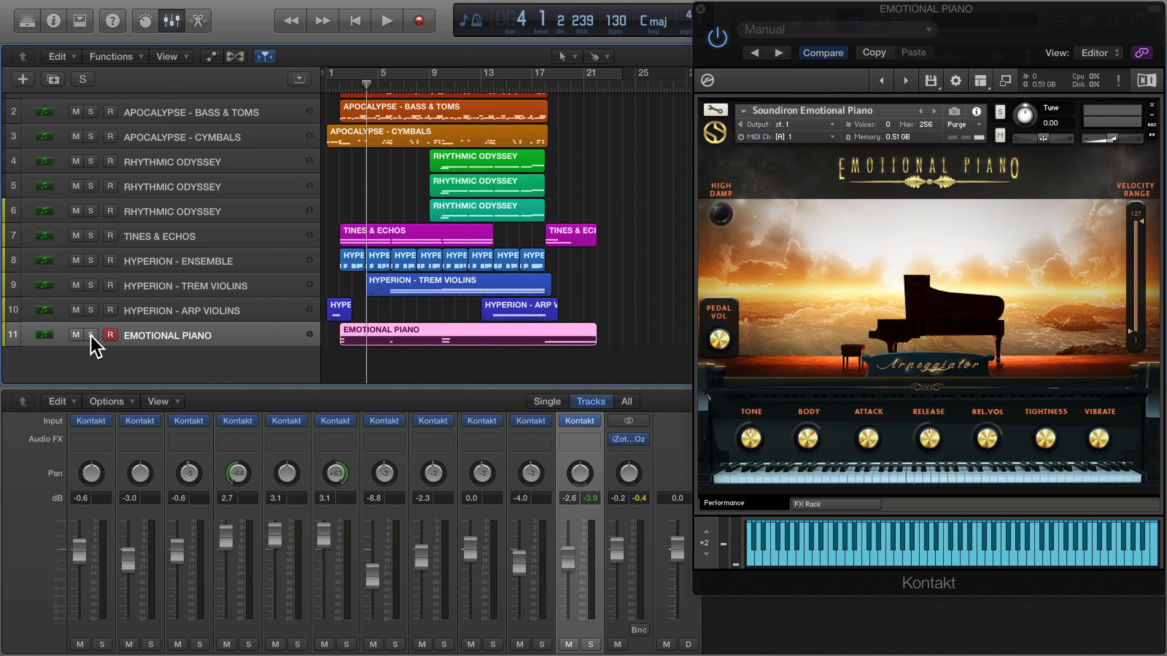
# Step: Play the full mix and show the Dynamic EQ, Exciter and Vintage Limiter modules of Ozone 7 on the Stereo Out
pyautogui.press('space')
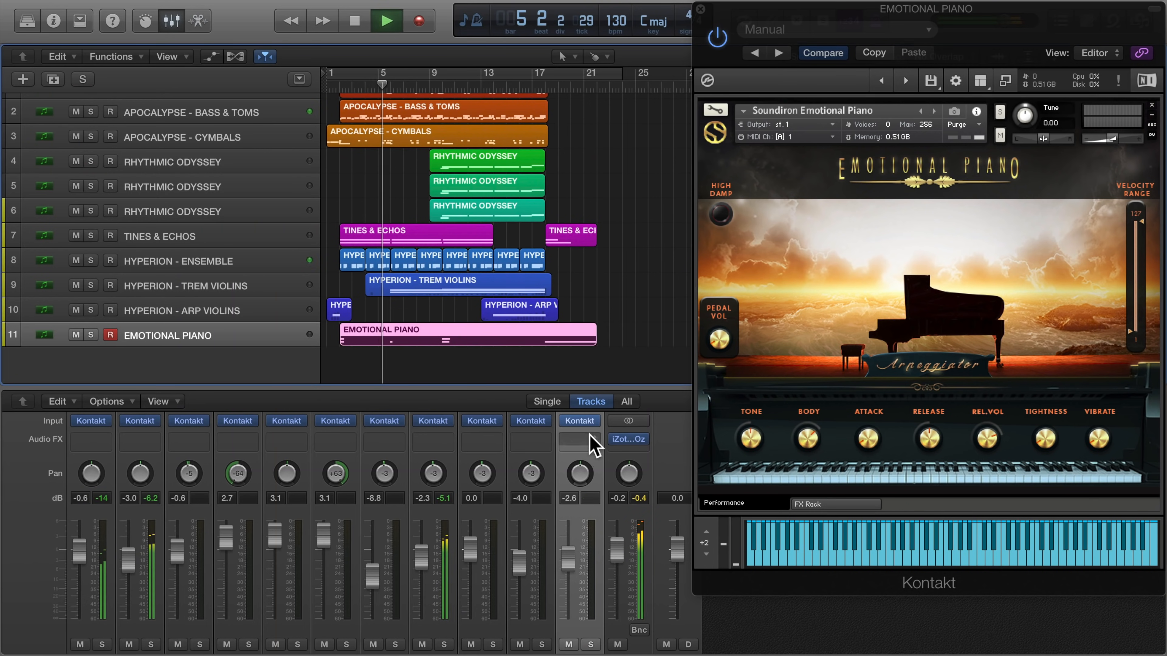
pyautogui.moveTo(630, 441)
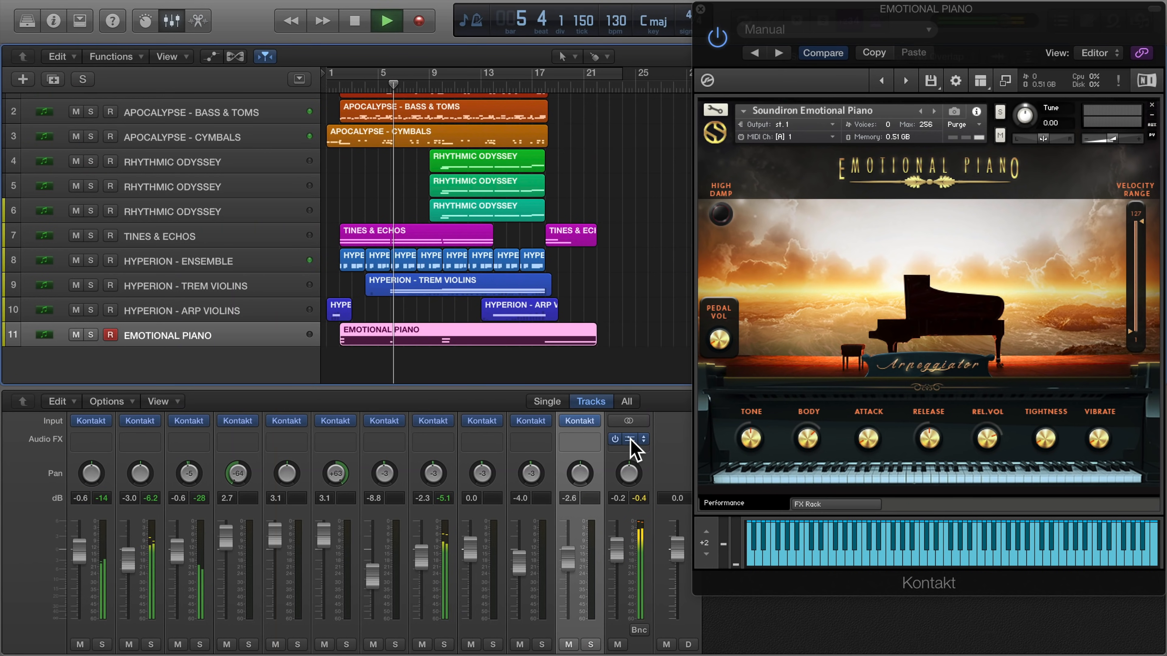
pyautogui.click(629, 440)
pyautogui.moveTo(1011, 30); pyautogui.dragTo(652, 181)
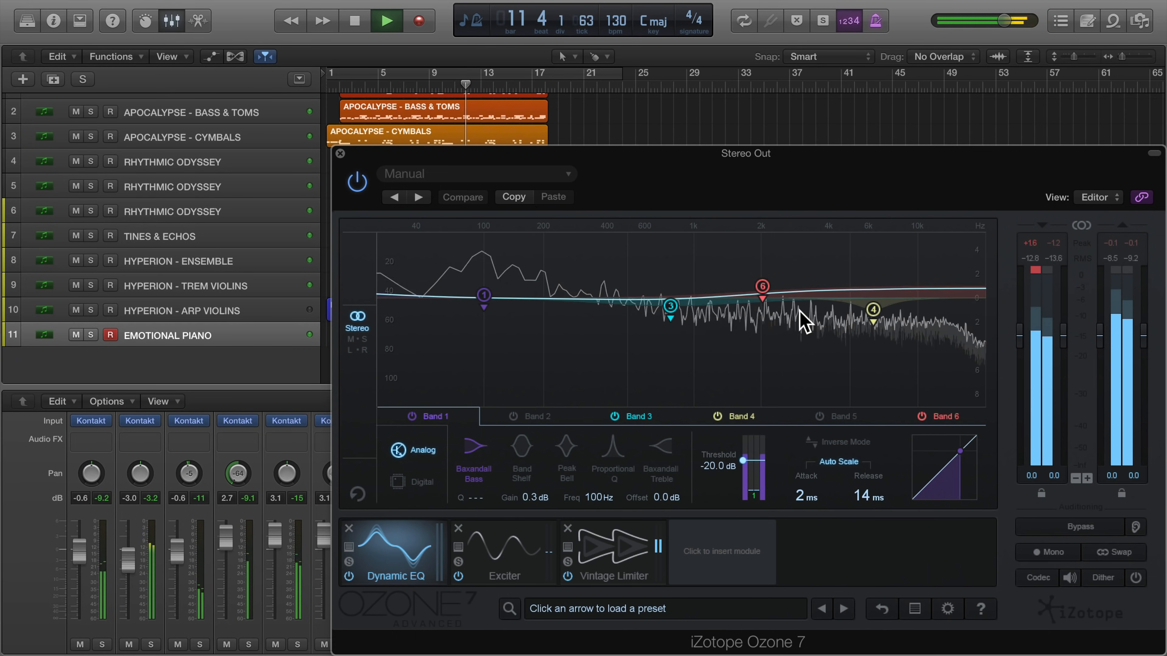
pyautogui.click(523, 551)
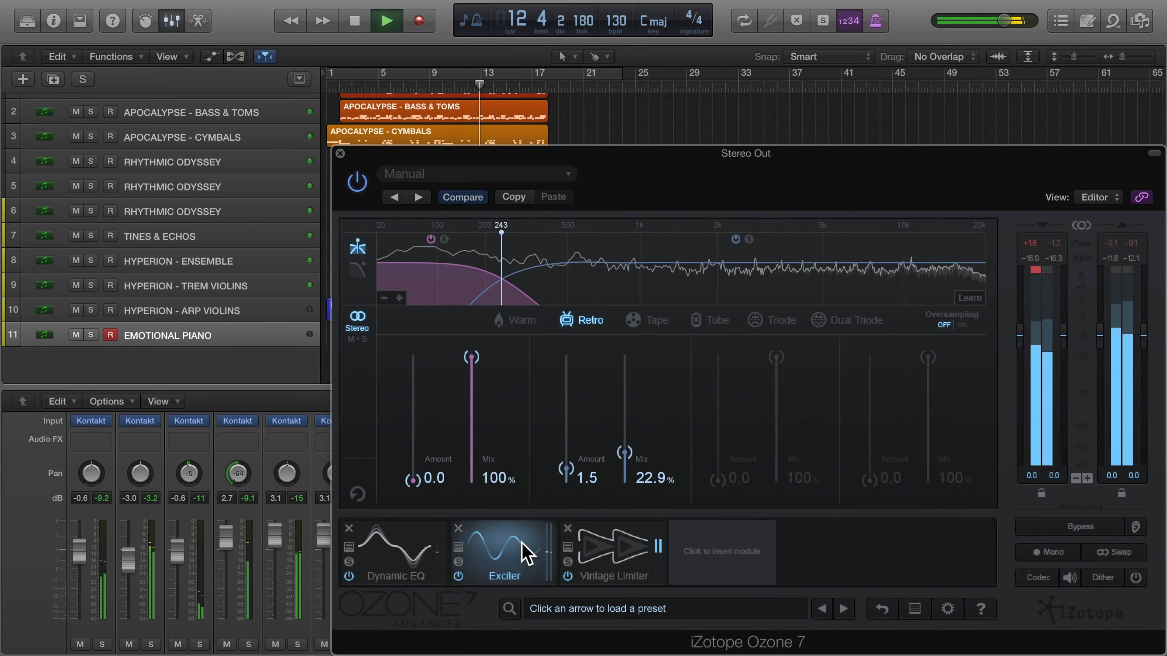
pyautogui.click(613, 550)
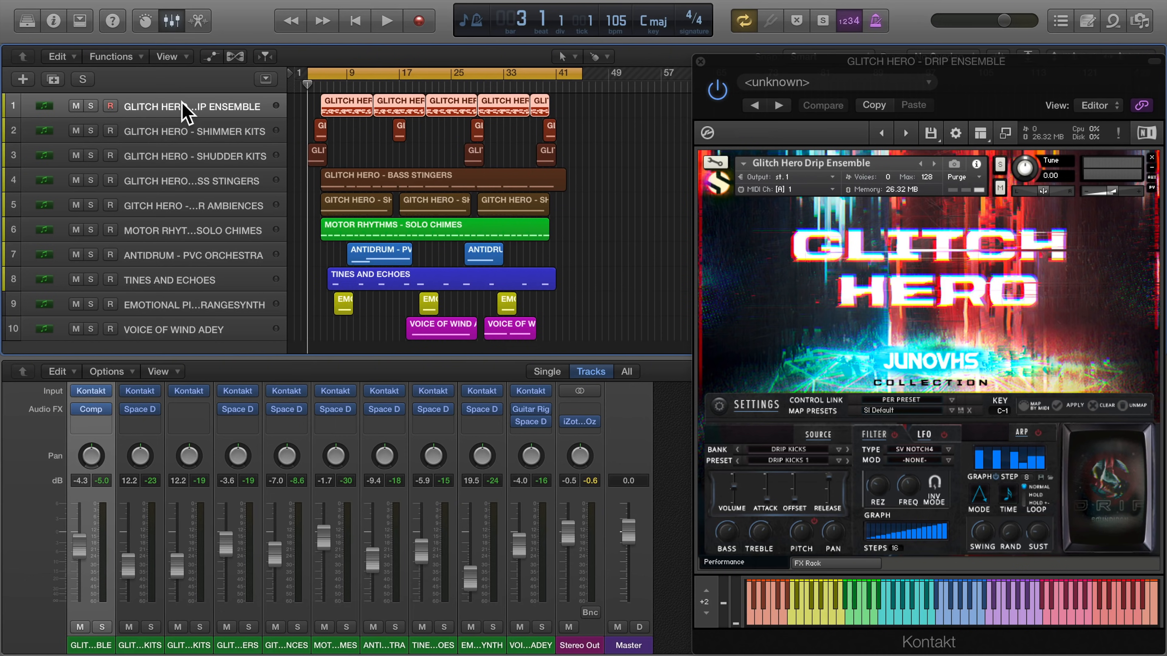
# Step: Solo GLITCH HERO - DRIP ENSEMBLE in the 105 bpm project, turn off cycle mode, and audition the track
pyautogui.click(91, 106)
pyautogui.press('c')
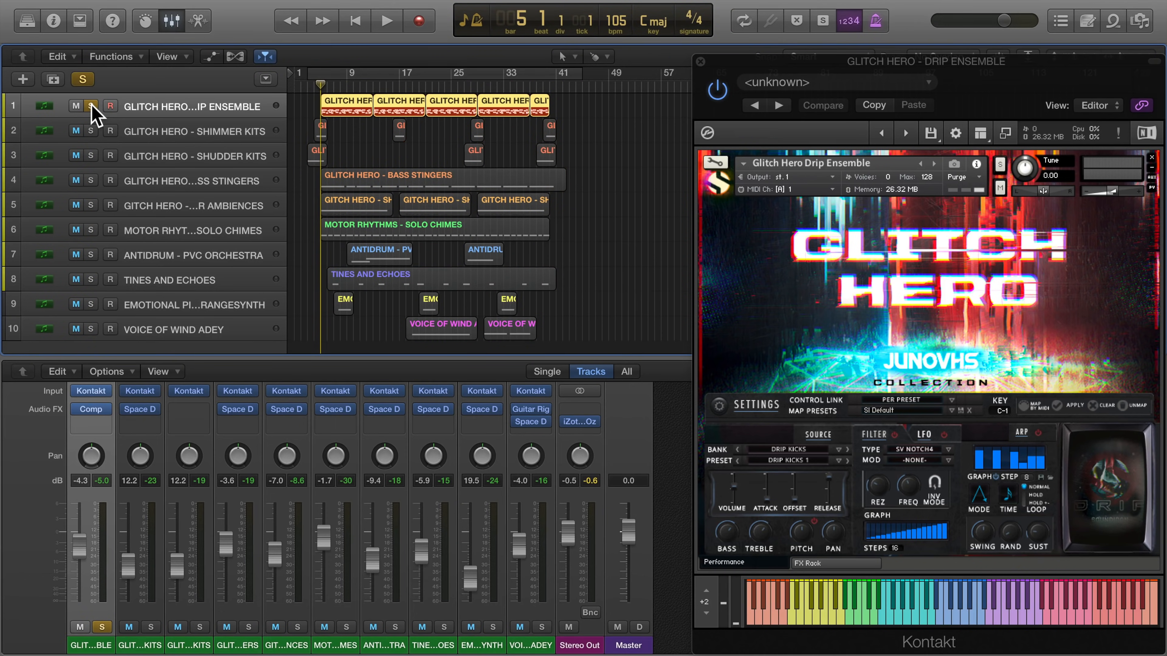
pyautogui.press('space')
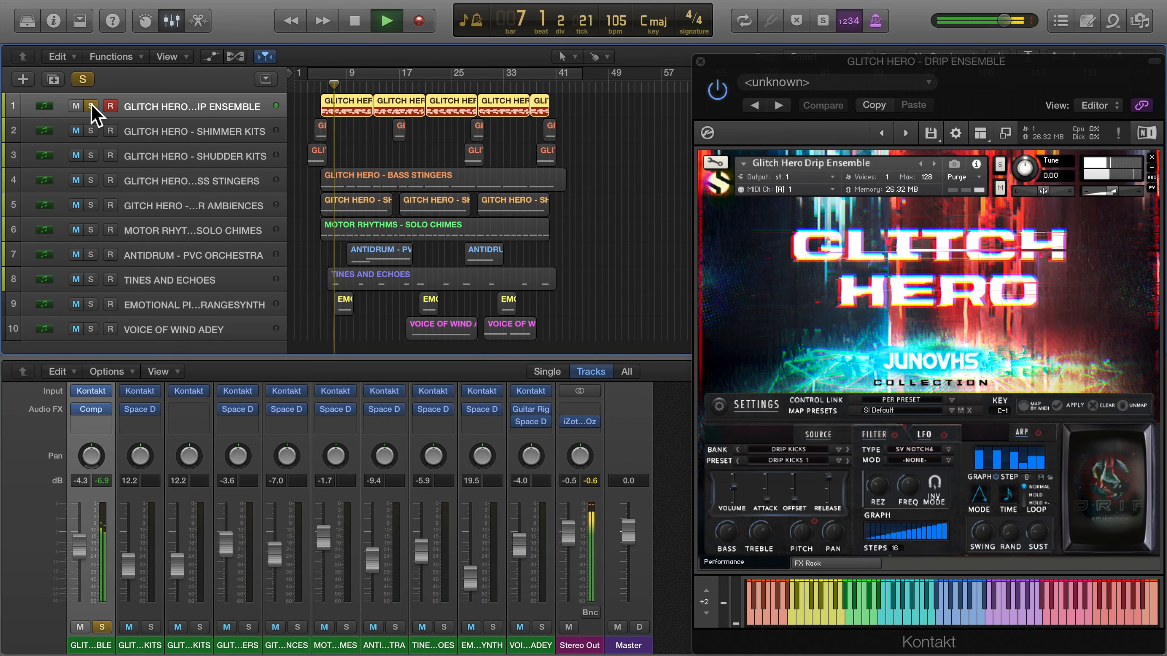
pyautogui.press('space')
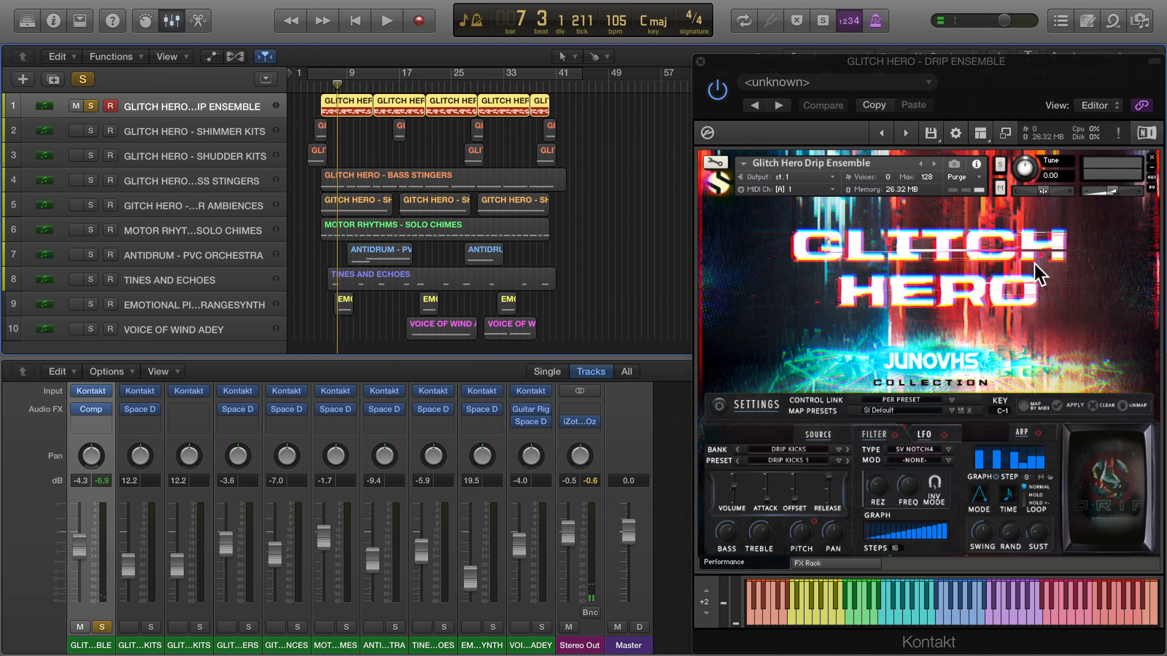
# Step: Try out notes across the Glitch Hero Drip Ensemble keyboard and show its FX rack before returning to the performance view
pyautogui.moveTo(831, 625); pyautogui.dragTo(987, 618)
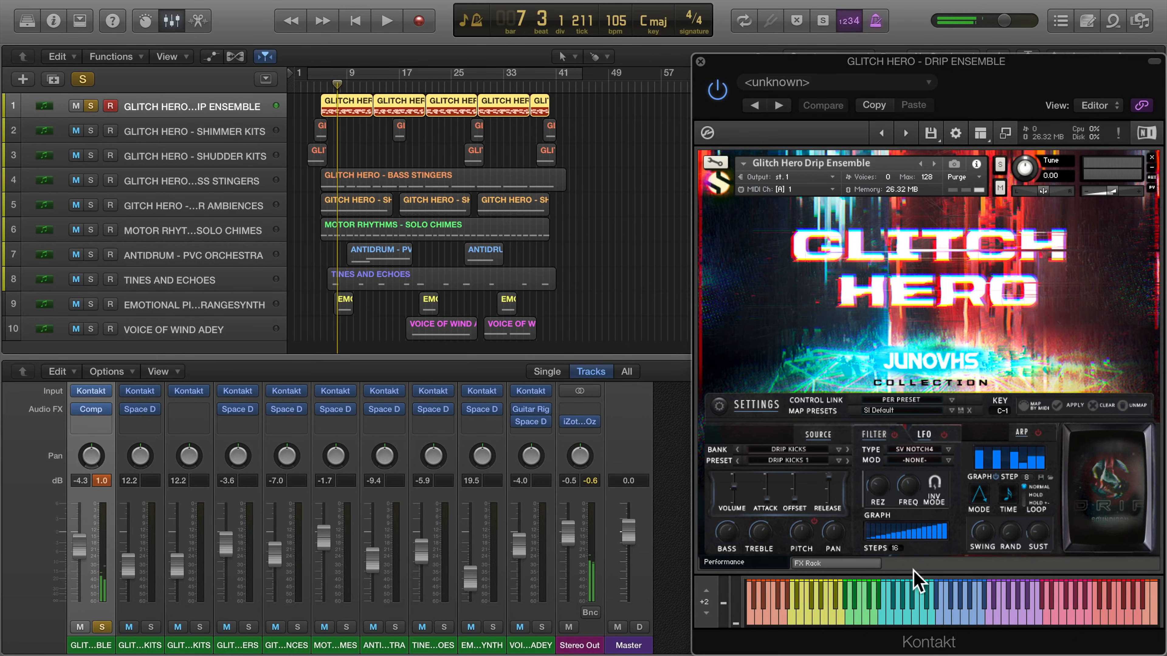
pyautogui.click(869, 566)
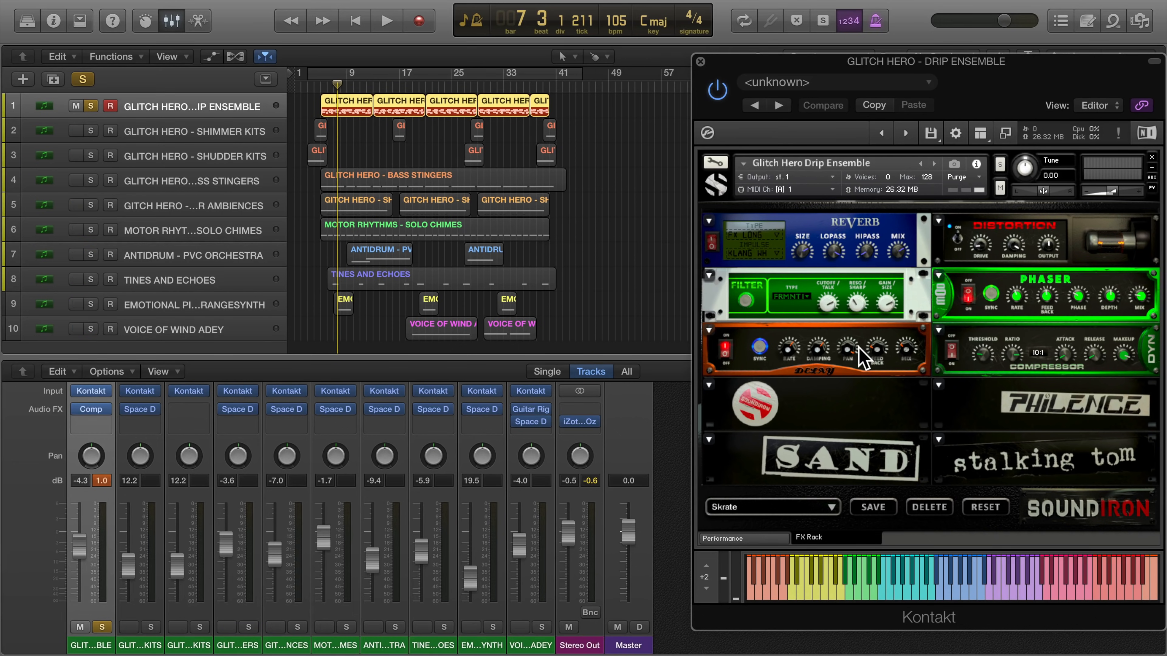
pyautogui.click(772, 543)
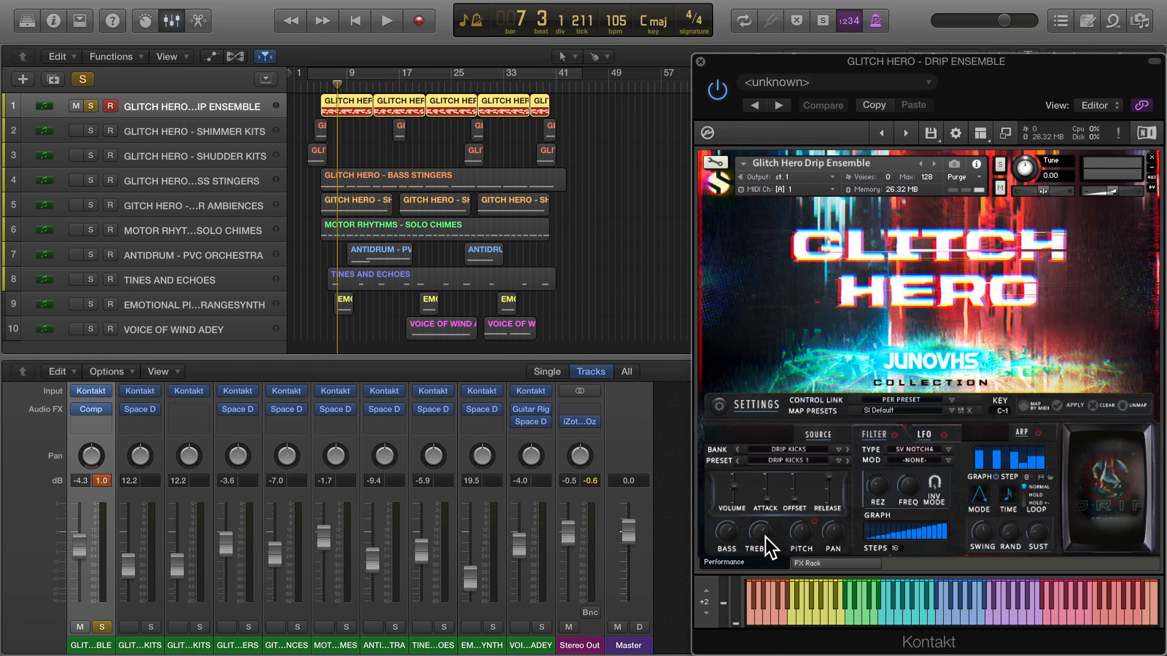
# Step: Show the Compressor on GLITCH HERO - DRIP ENSEMBLE and audition the track through it
pyautogui.click(91, 409)
pyautogui.press('space')
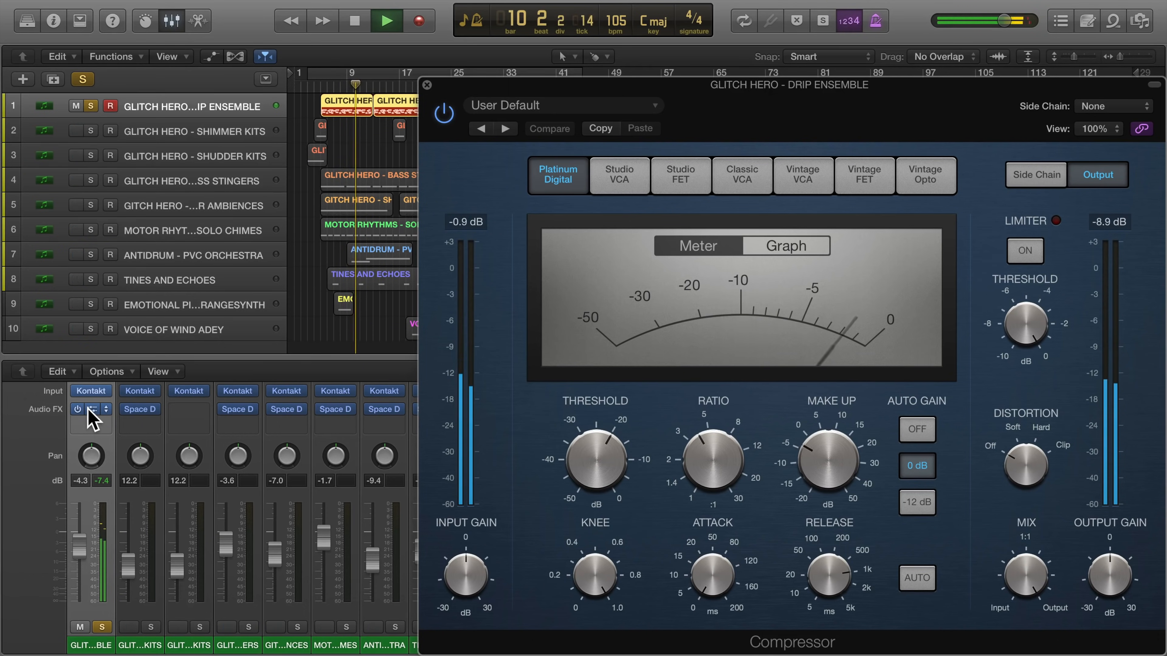
pyautogui.press('space')
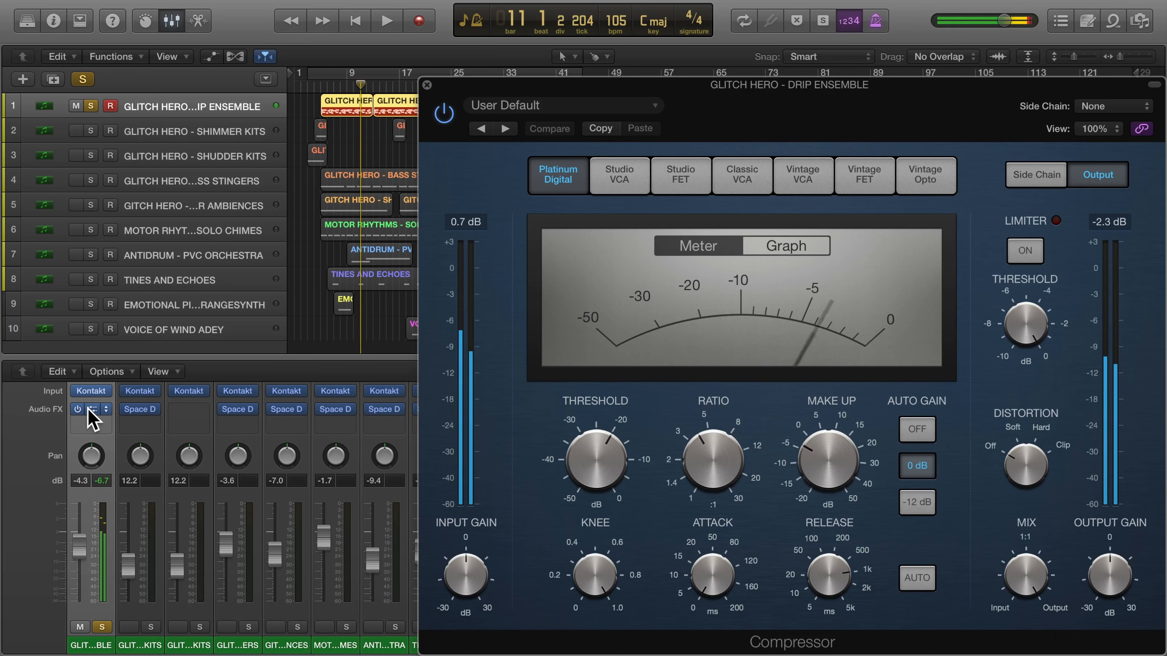
# Step: Move the solo from Drip Ensemble to GLITCH HERO - SHIMMER KITS, place the playhead at bar 4, and show its Kontakt instrument
pyautogui.click(427, 85)
pyautogui.click(91, 131)
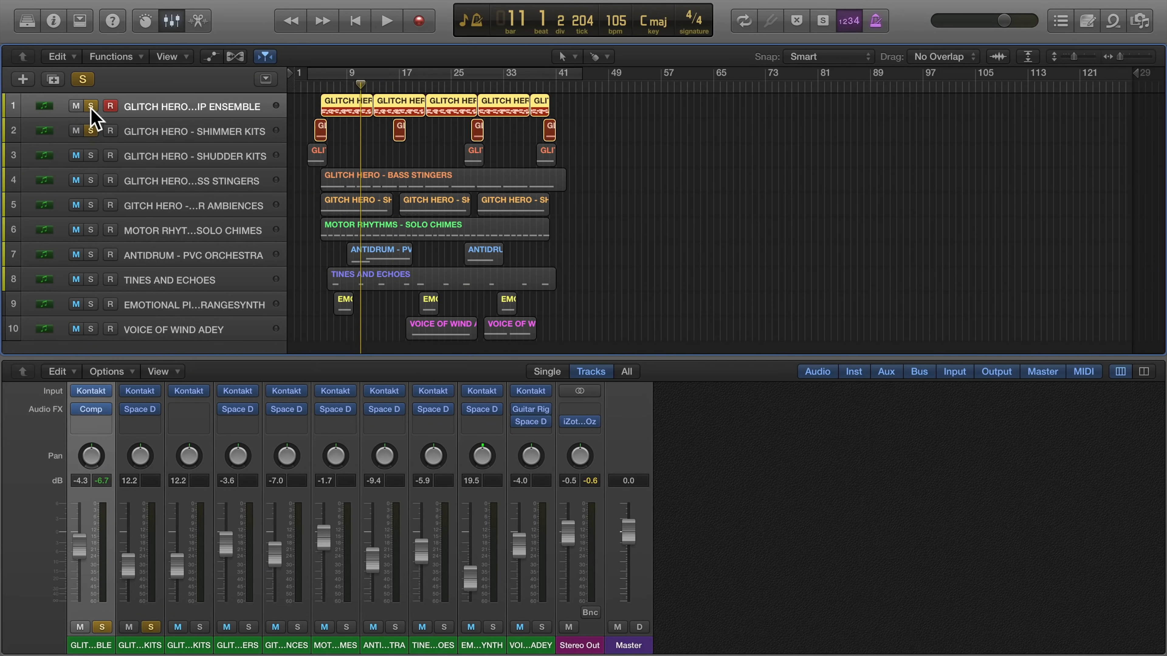
pyautogui.click(92, 106)
pyautogui.moveTo(361, 84); pyautogui.dragTo(314, 86)
pyautogui.click(225, 127)
pyautogui.click(142, 391)
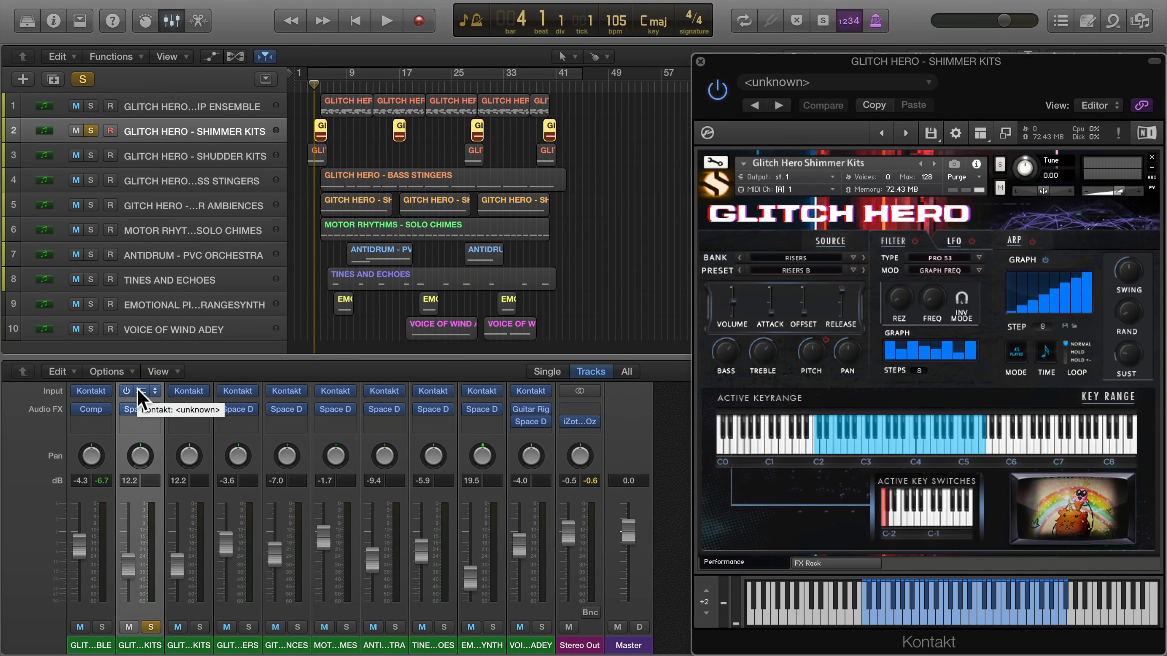
# Step: Audition the Shimmer Kits track from bar 4 and try out notes in its active key range
pyautogui.press('space')
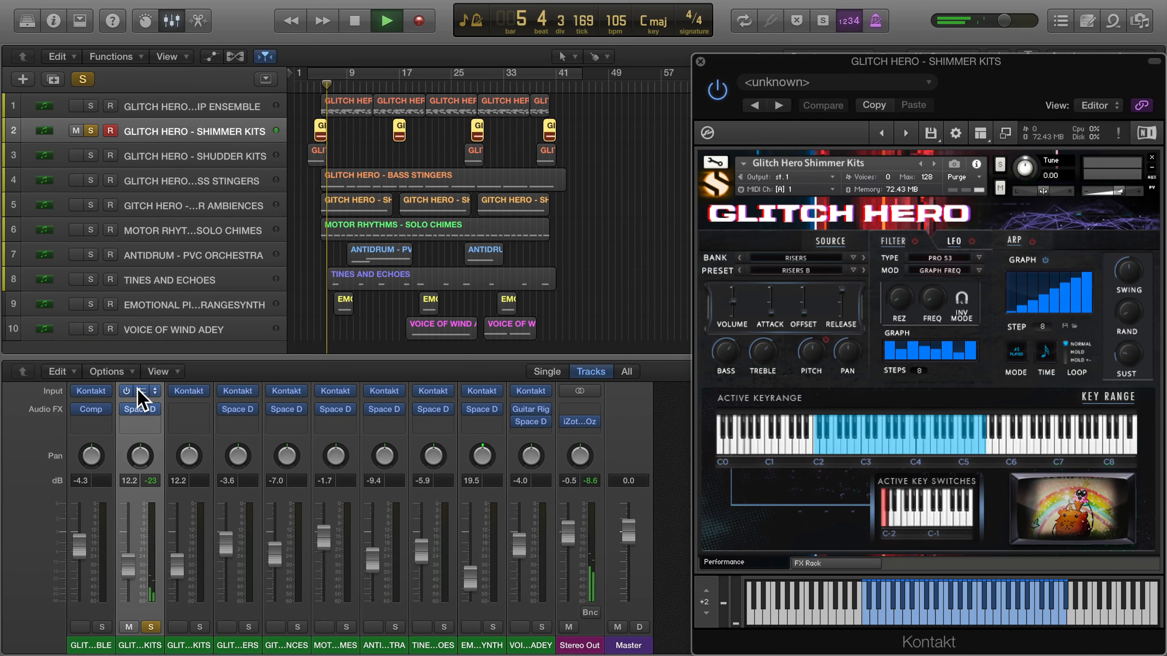
pyautogui.press('space')
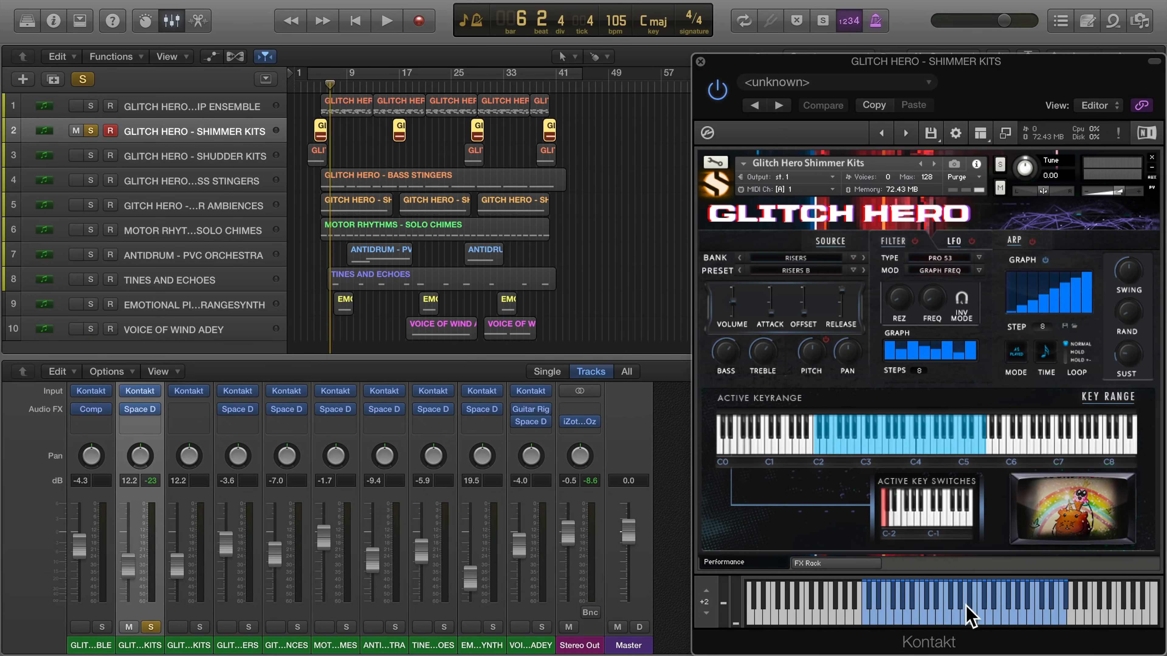
pyautogui.click(968, 623)
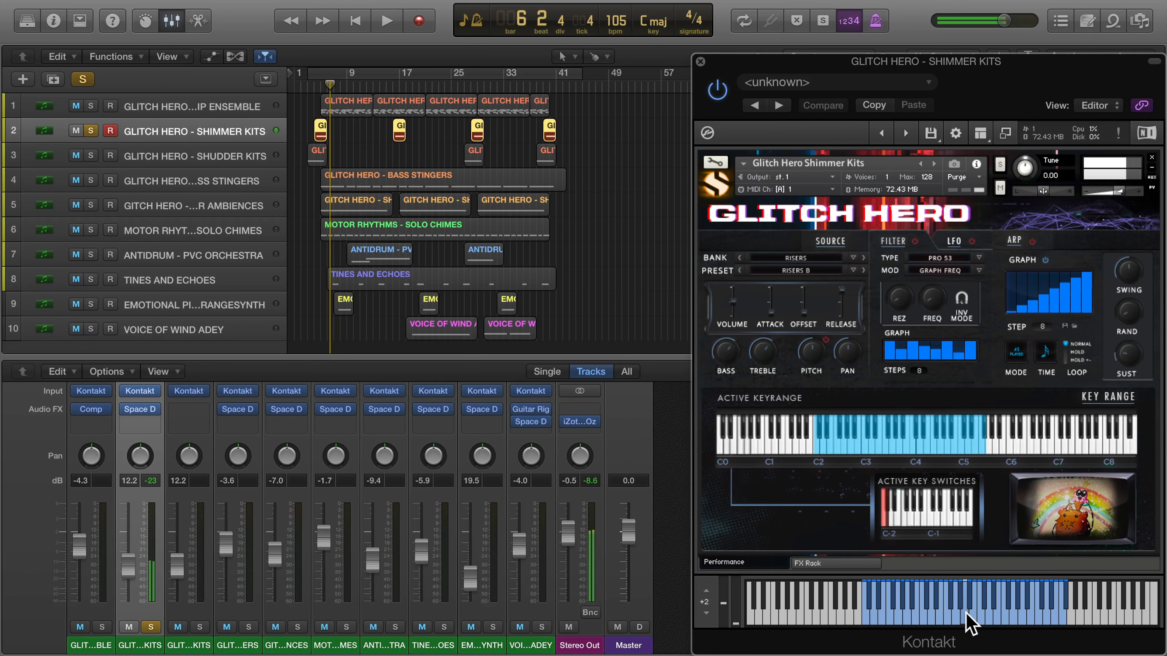
pyautogui.click(1017, 621)
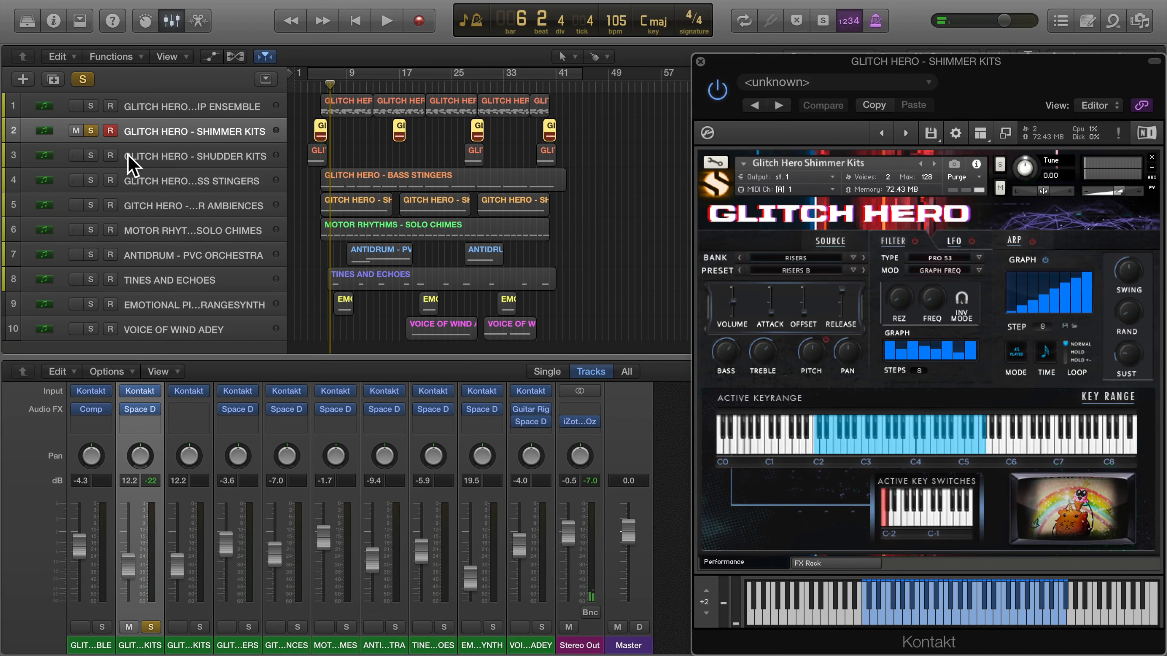
# Step: Solo GLITCH HERO - SHUDDER KITS instead of Shimmer Kits and audition it from bar 3
pyautogui.click(94, 158)
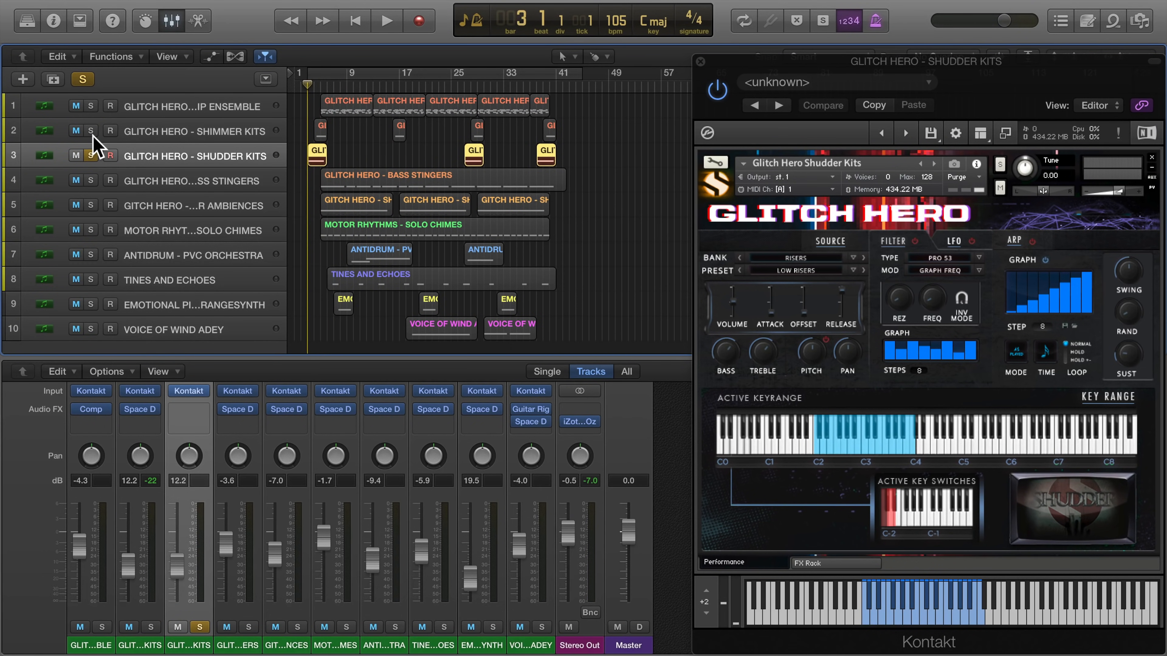
pyautogui.press('space')
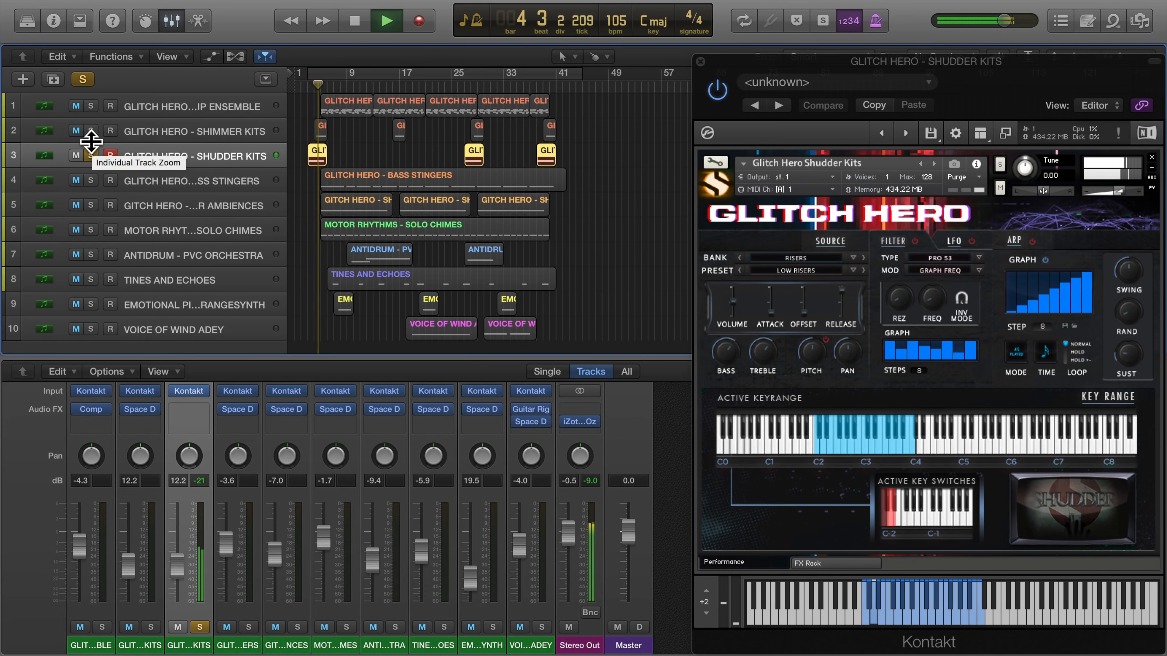
pyautogui.press('space')
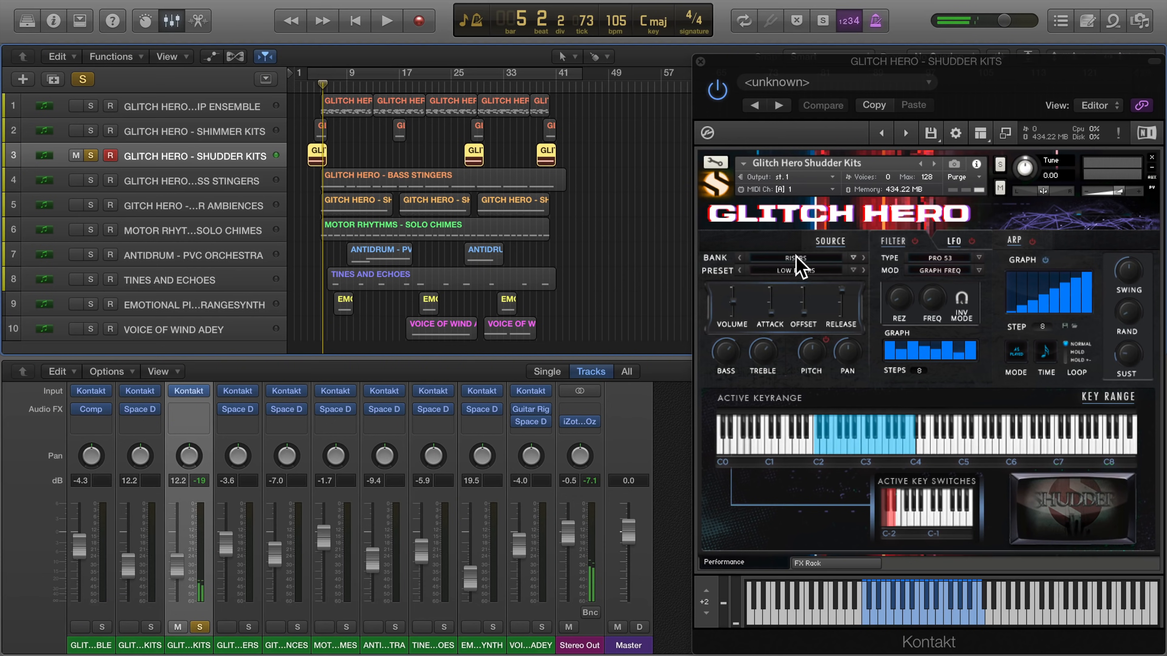
# Step: Show the source bank choices of Glitch Hero Shudder Kits and try out notes across its active key range
pyautogui.click(799, 258)
pyautogui.click(797, 295)
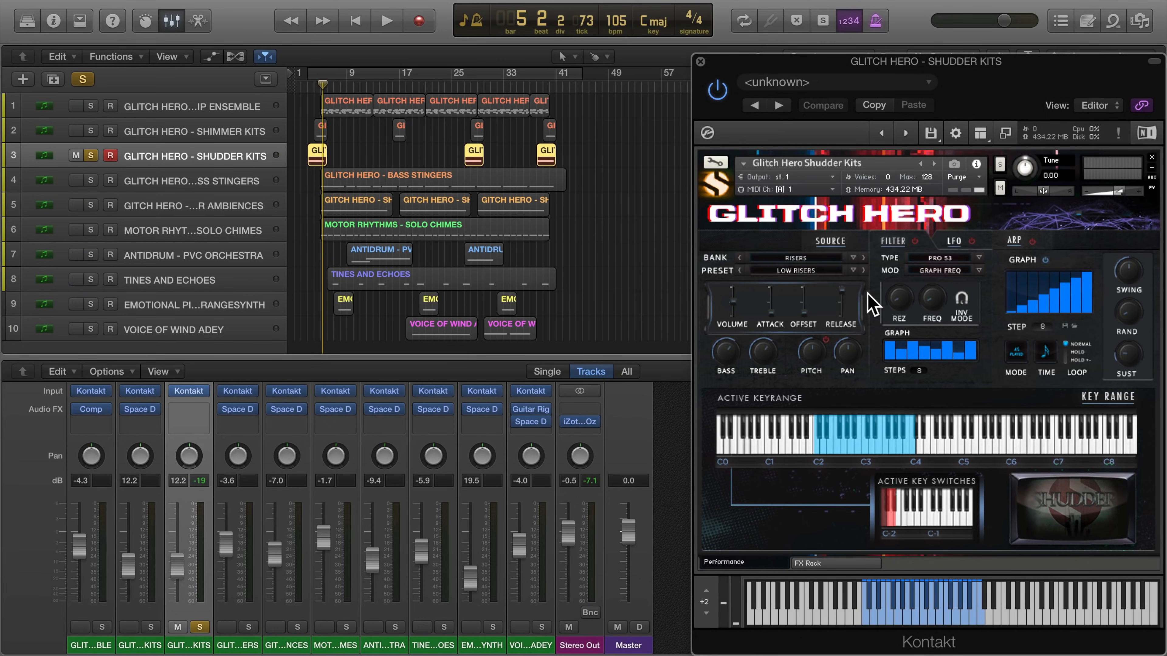
pyautogui.click(968, 621)
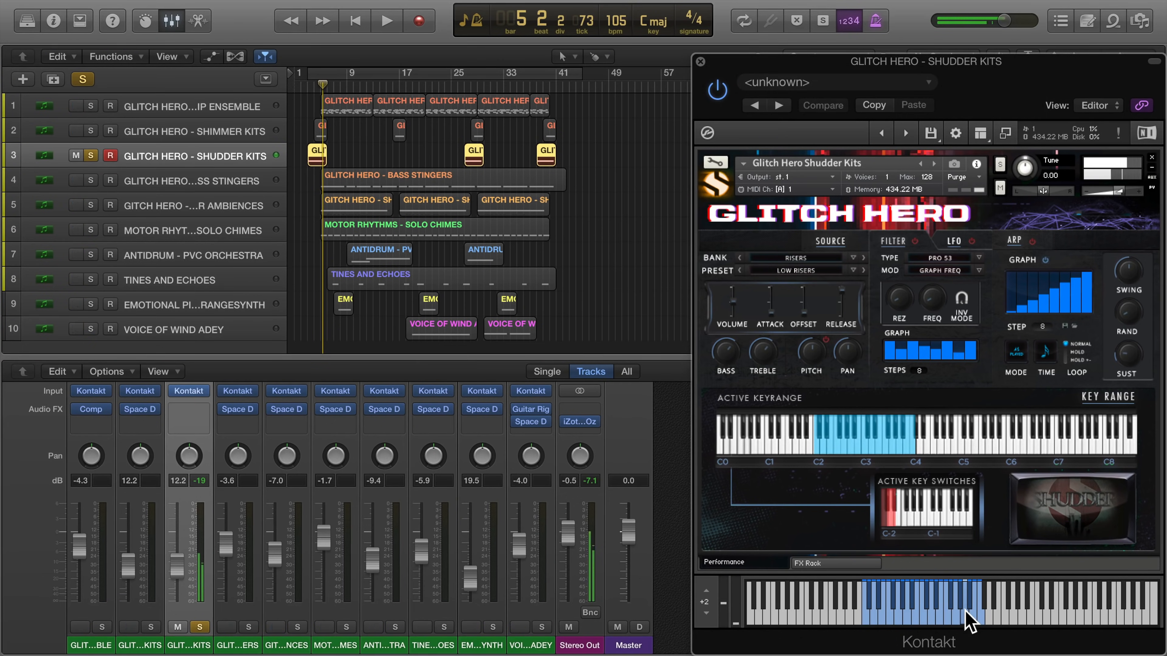
pyautogui.click(883, 614)
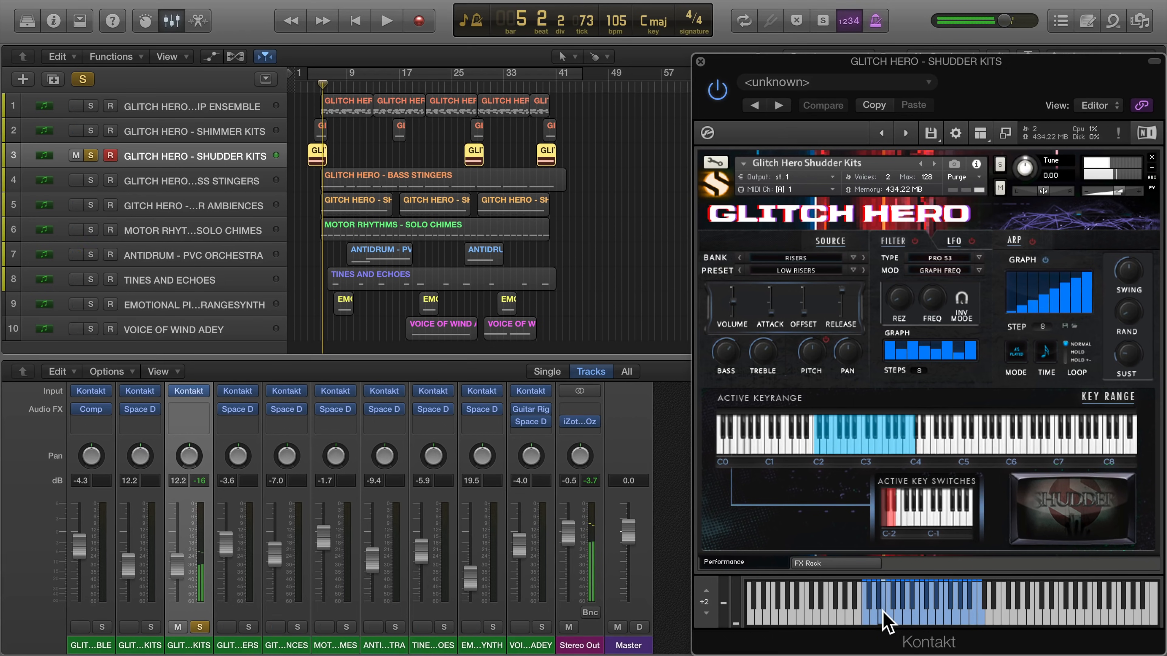
pyautogui.click(902, 608)
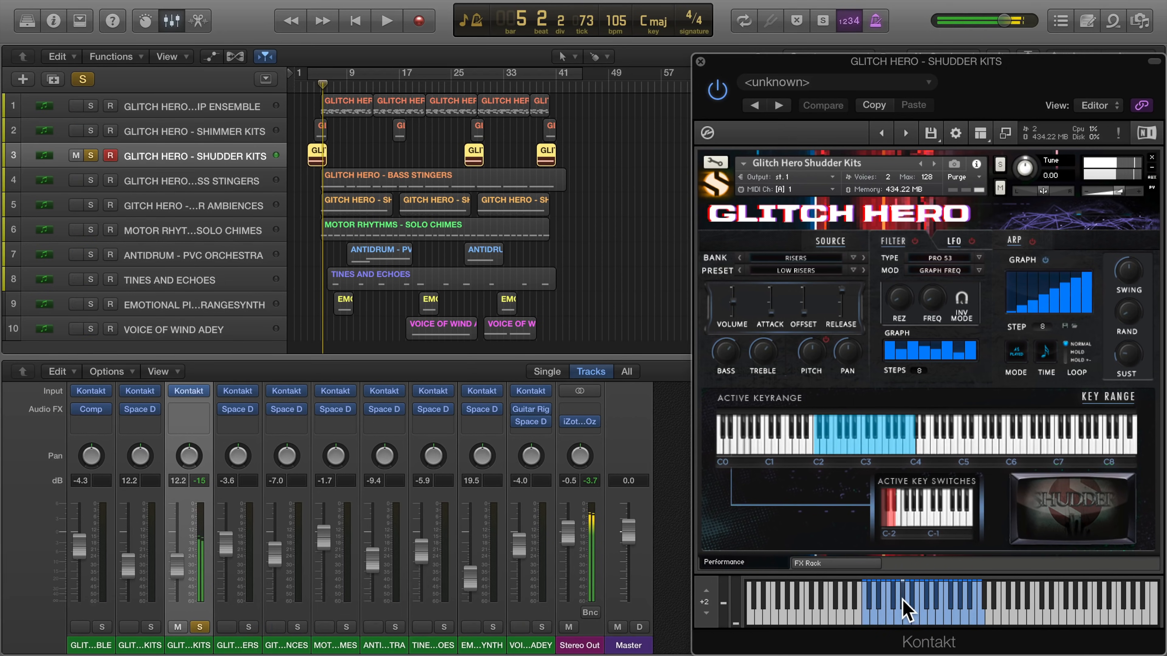
# Step: Solo GLITCH HERO - BASS STINGERS, show its region's notes and modulation in the Piano Roll, and audition it from bar 5
pyautogui.click(91, 156)
pyautogui.click(91, 180)
pyautogui.click(365, 183)
pyautogui.doubleClick(365, 182)
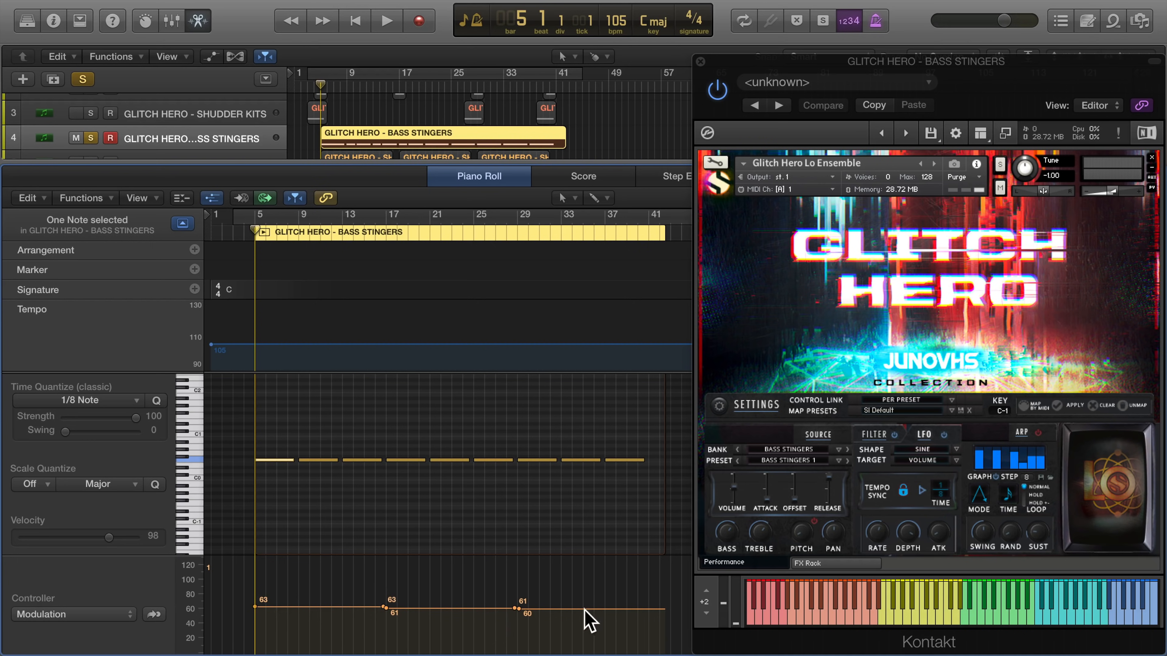
pyautogui.press('space')
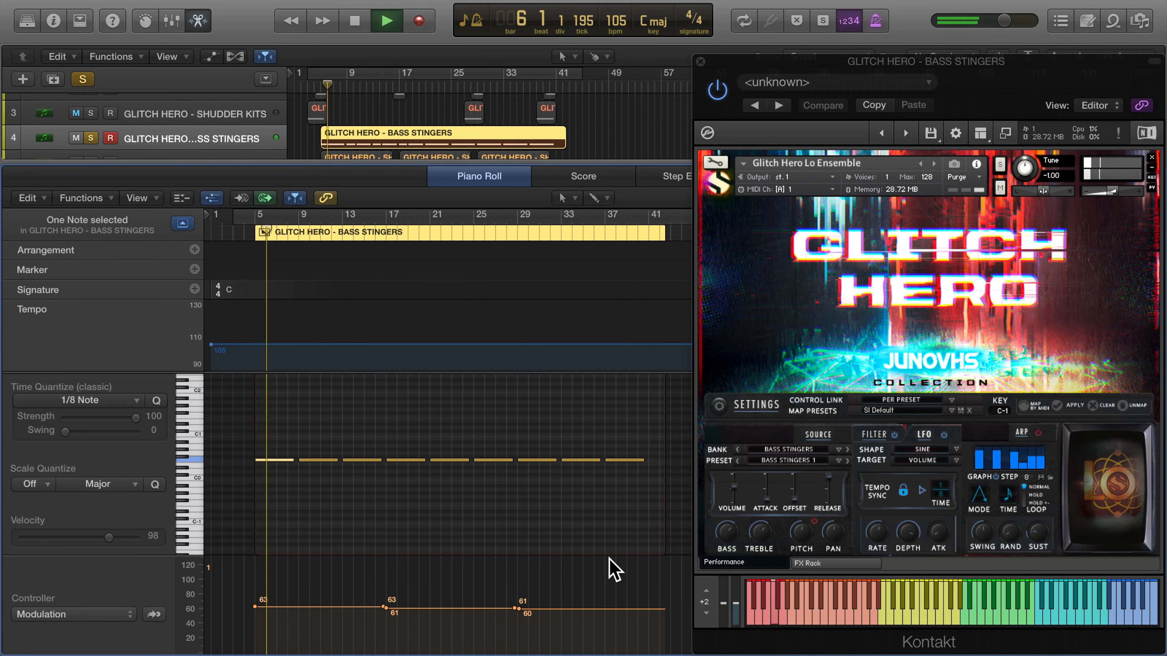
pyautogui.press('space')
# Step: Advance the playhead to bar 16 and audition the Bass Stingers around the modulation change
pyautogui.press('.')
pyautogui.press('.')
pyautogui.press('.')
pyautogui.press('.')
pyautogui.press('.')
pyautogui.press('.')
pyautogui.press('.')
pyautogui.press('.')
pyautogui.press('.')
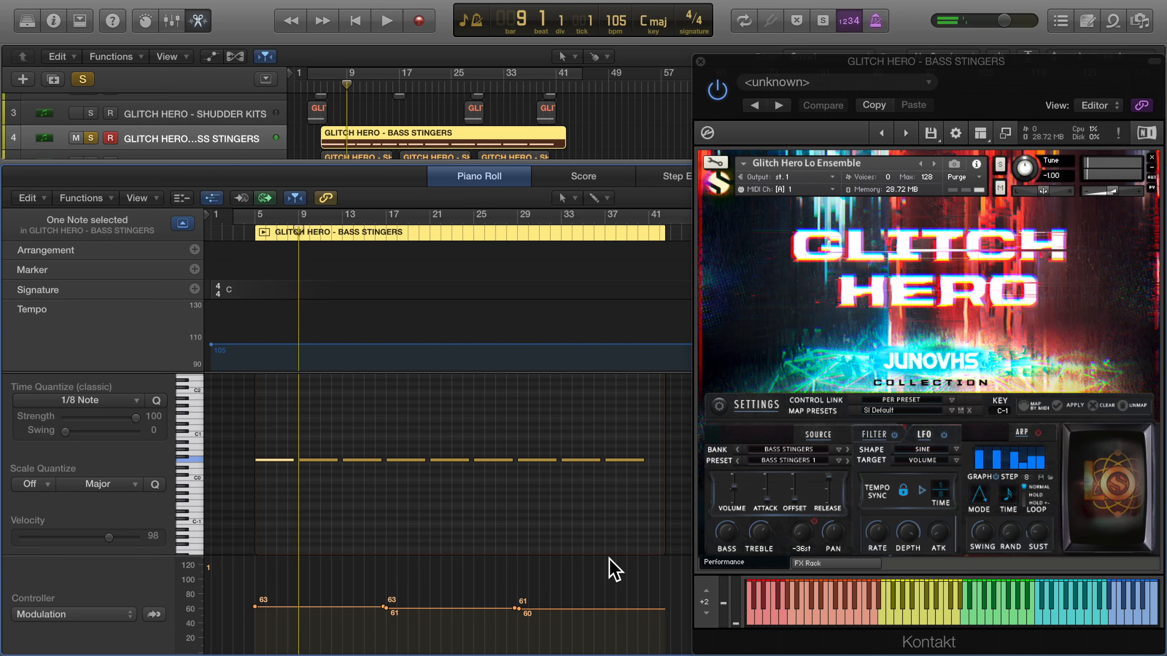
pyautogui.press('.')
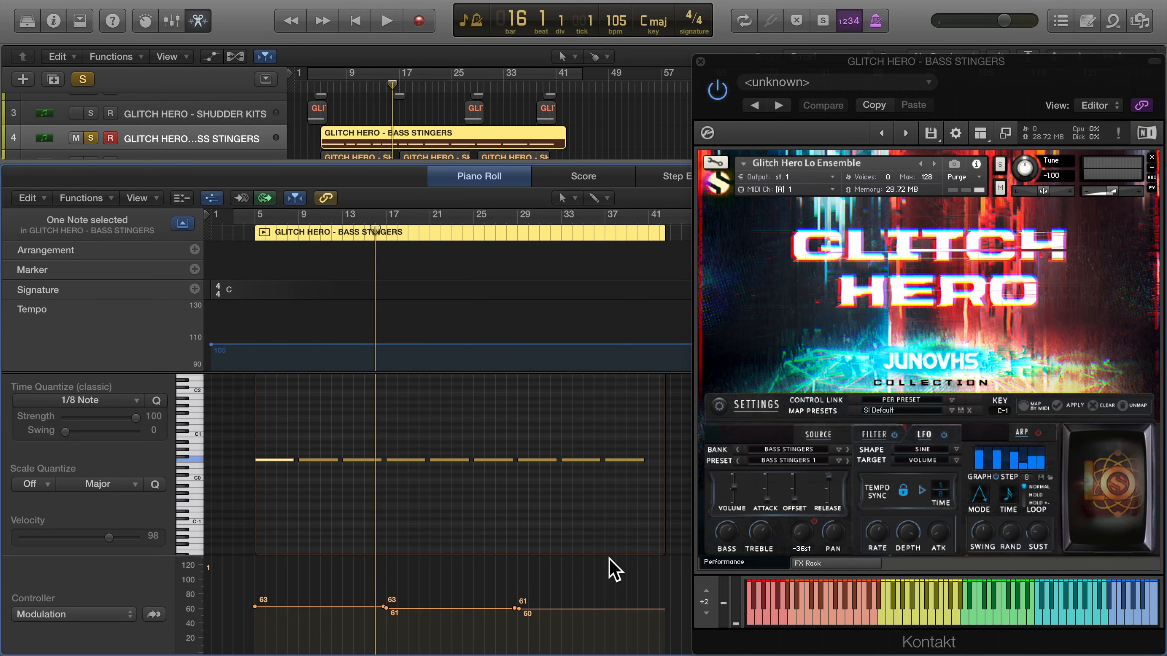
pyautogui.press('space')
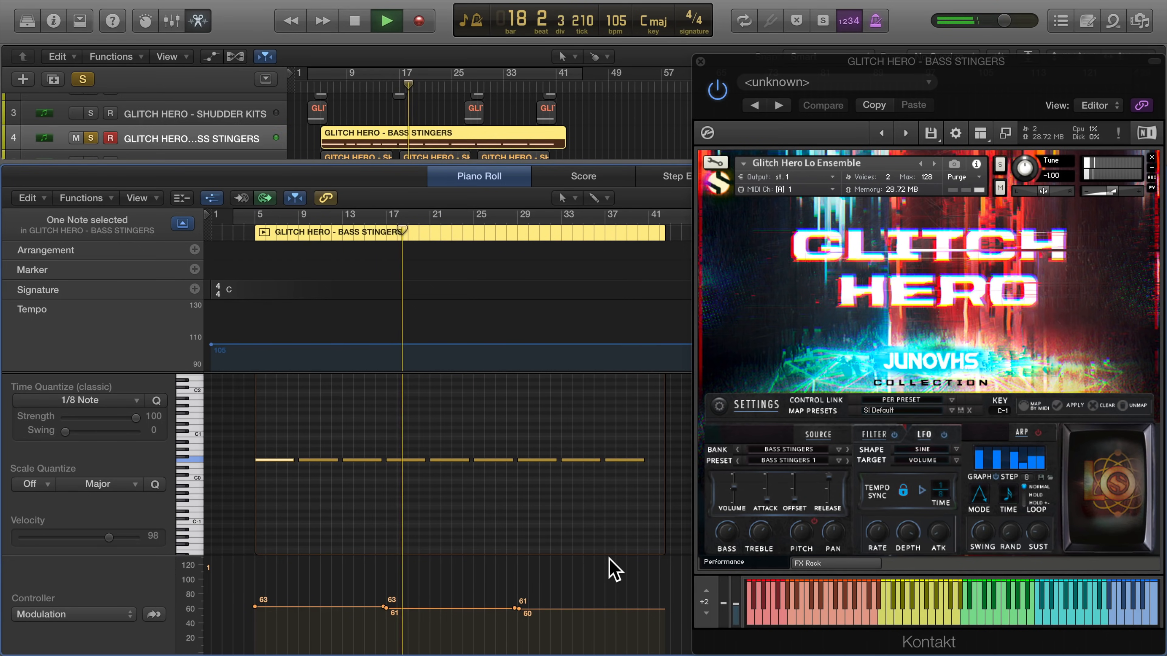
pyautogui.press('space')
# Step: Advance the playhead to bar 24 and audition the following Bass Stingers section
pyautogui.press('.')
pyautogui.press('.')
pyautogui.press('.')
pyautogui.press('.')
pyautogui.press('.')
pyautogui.press('.')
pyautogui.press('.')
pyautogui.press('.')
pyautogui.press('.')
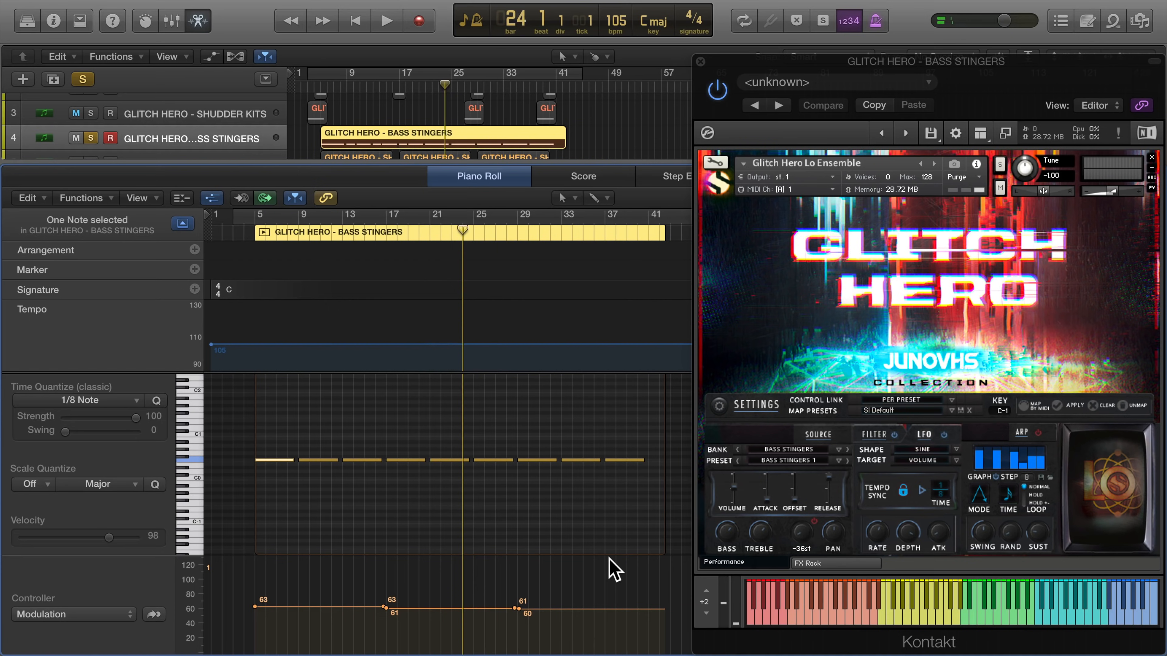
pyautogui.press('space')
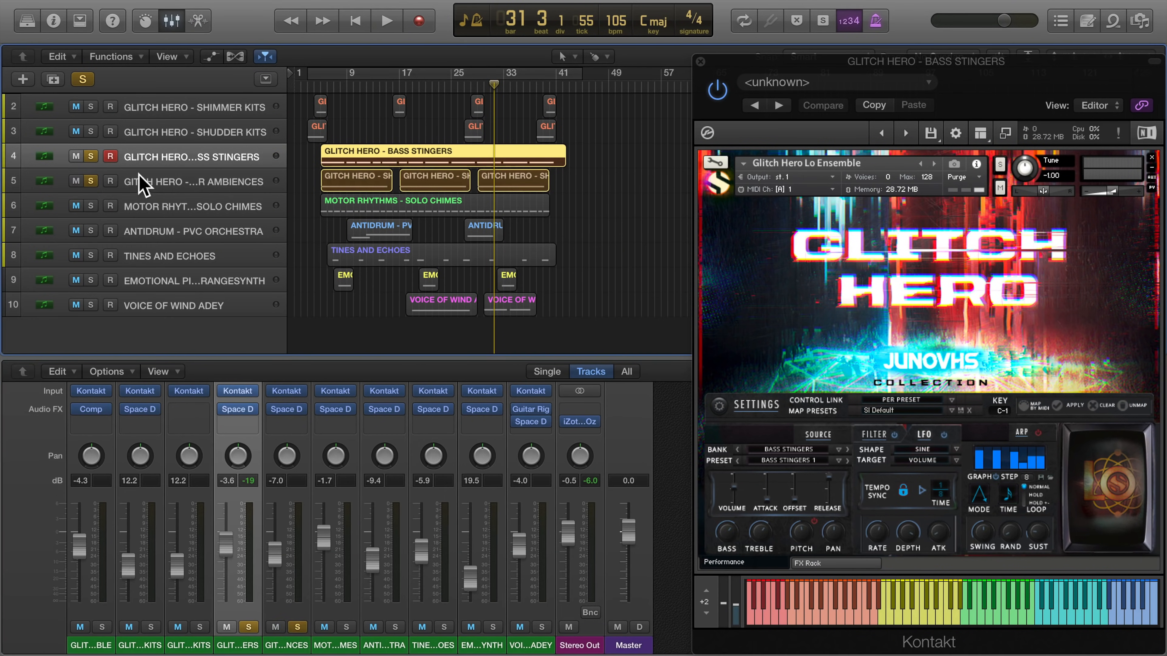
# Step: Show the Shimmer Ambiences instrument and view the bank choices of its upper source, keeping Glambience B
pyautogui.click(143, 181)
pyautogui.click(790, 255)
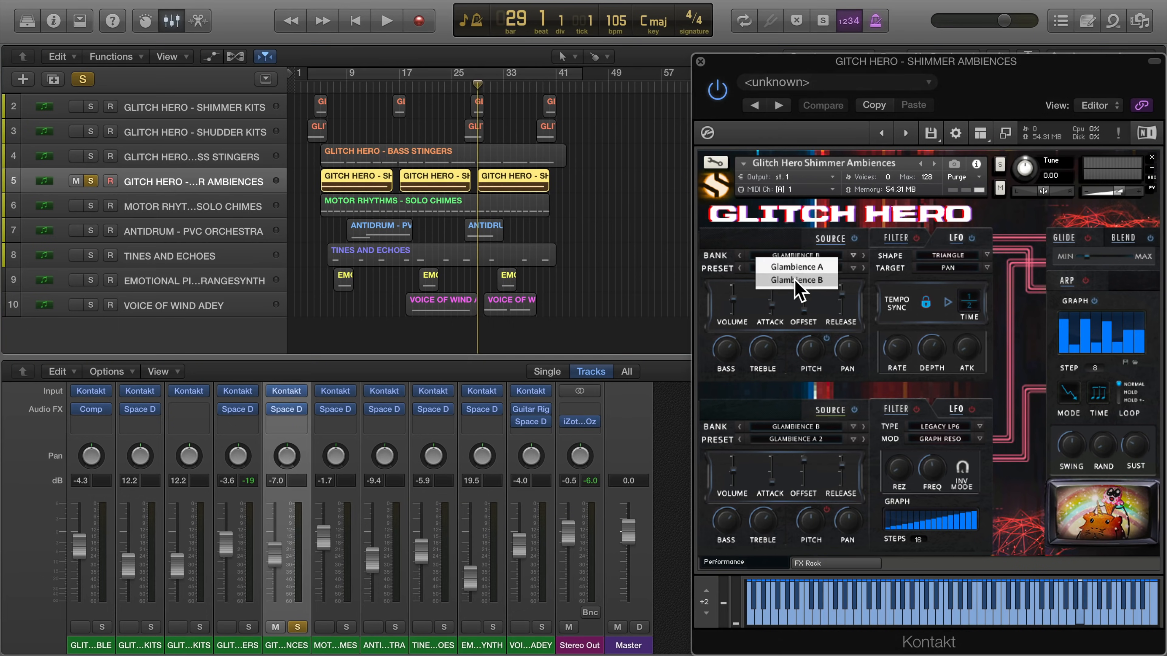
pyautogui.click(794, 286)
pyautogui.click(801, 267)
pyautogui.click(734, 390)
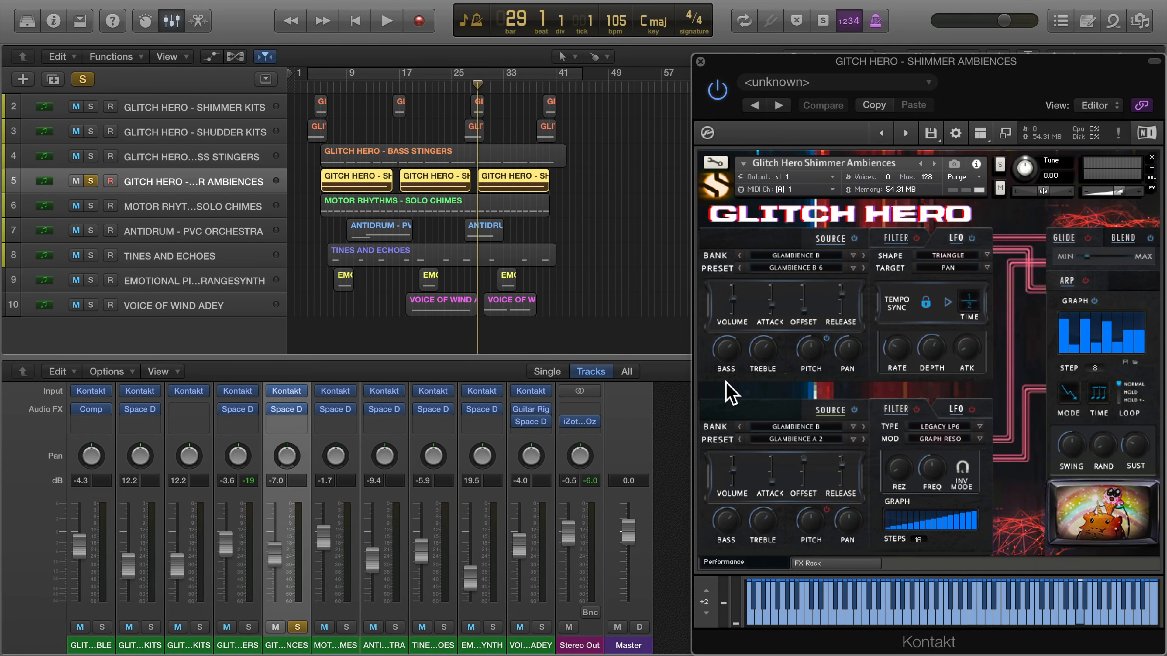
# Step: Audition the Shimmer Ambiences from bar 29 and view the LFO shape options, keeping Triangle
pyautogui.press('space')
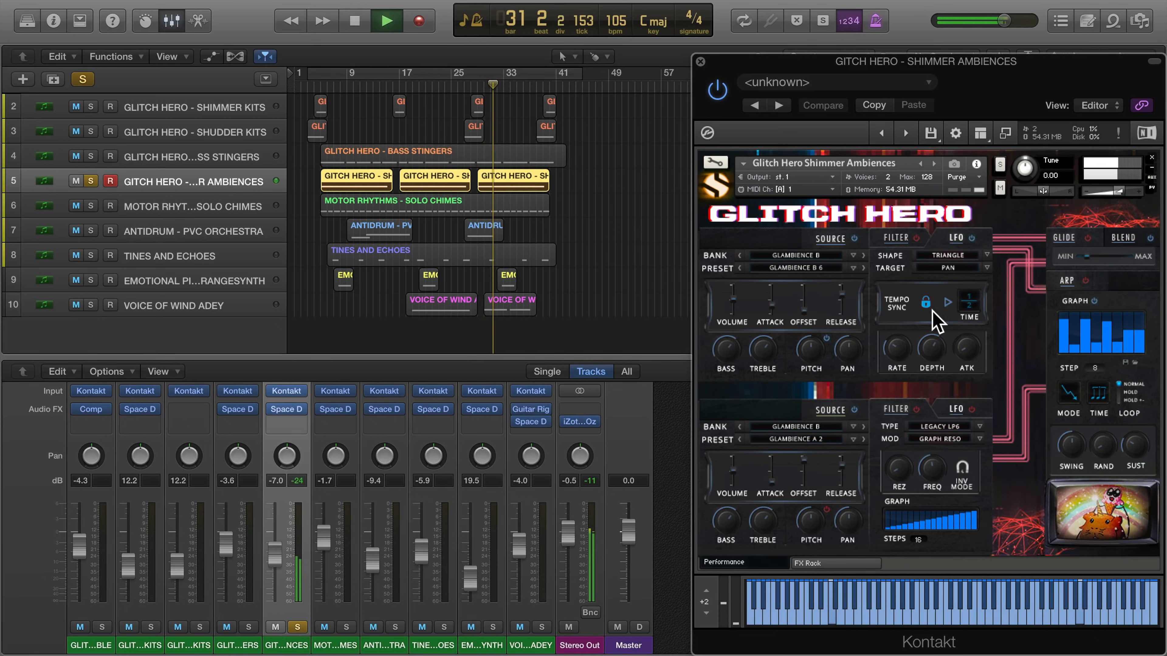
pyautogui.click(958, 257)
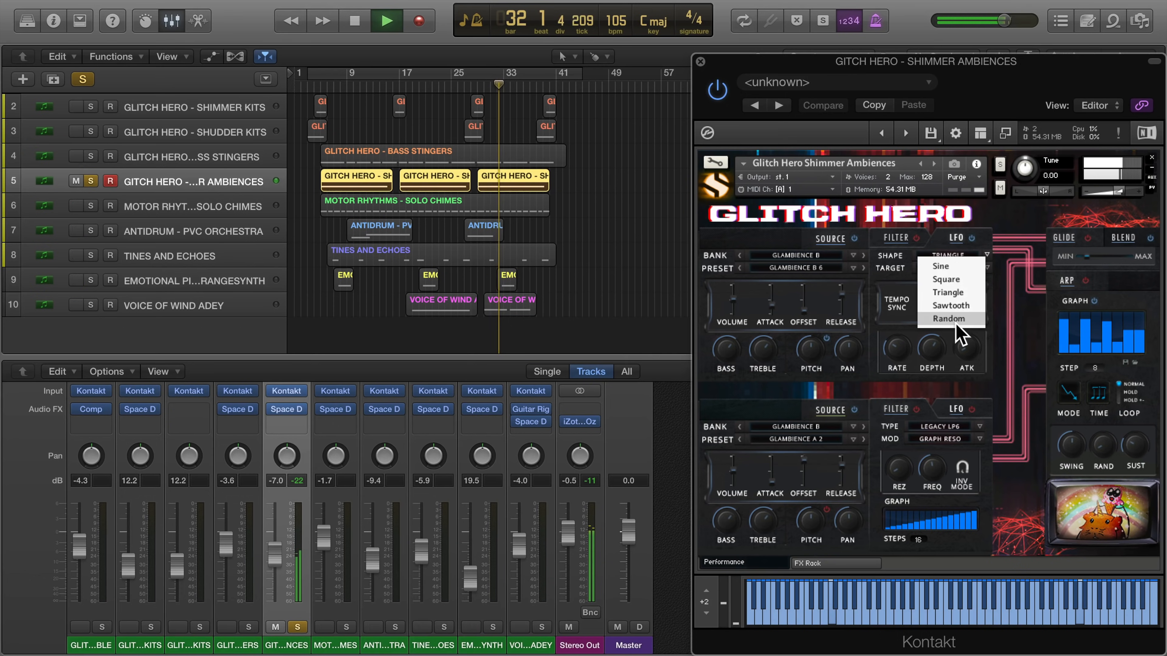
pyautogui.click(955, 294)
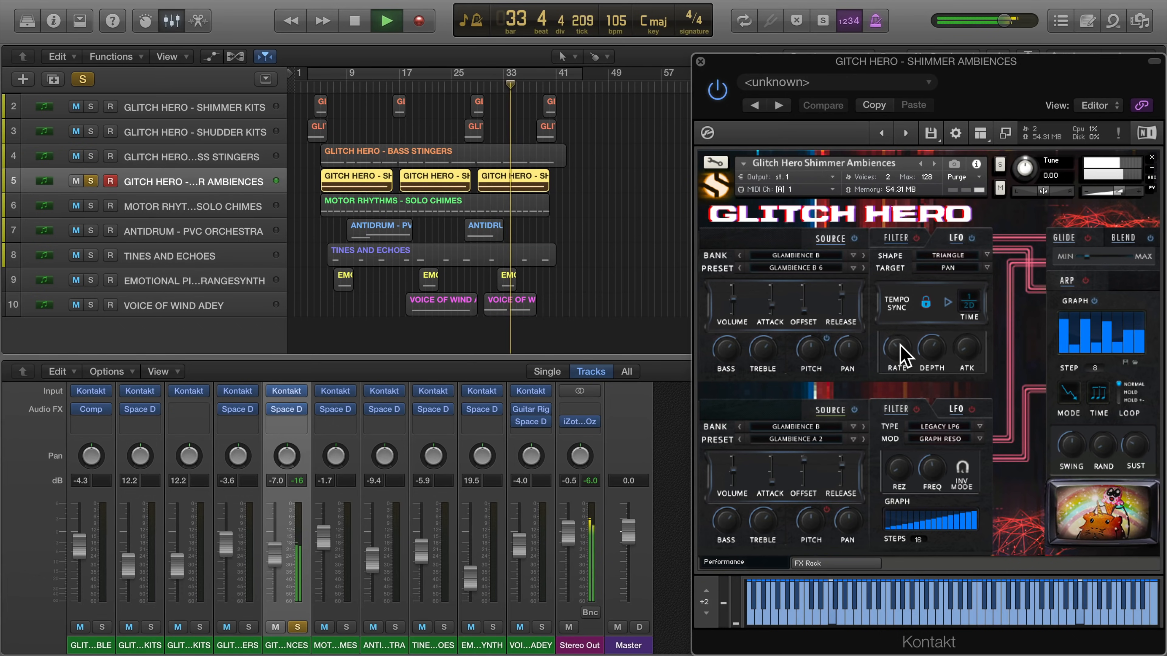
# Step: Adjust the LFO depth of Shimmer Ambiences during playback, and the release and attack of its upper source
pyautogui.moveTo(931, 345)
pyautogui.mouseDown()
pyautogui.moveTo(931, 317)
pyautogui.moveTo(931, 328)
pyautogui.mouseUp()
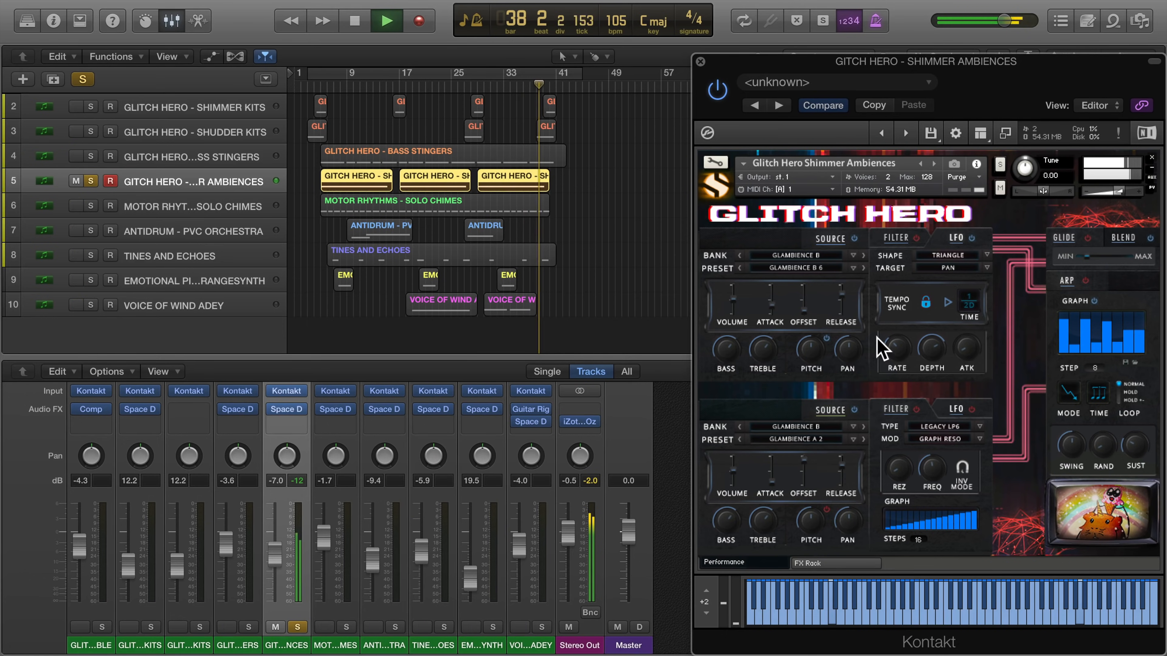
pyautogui.press('space')
pyautogui.moveTo(843, 305); pyautogui.dragTo(843, 301)
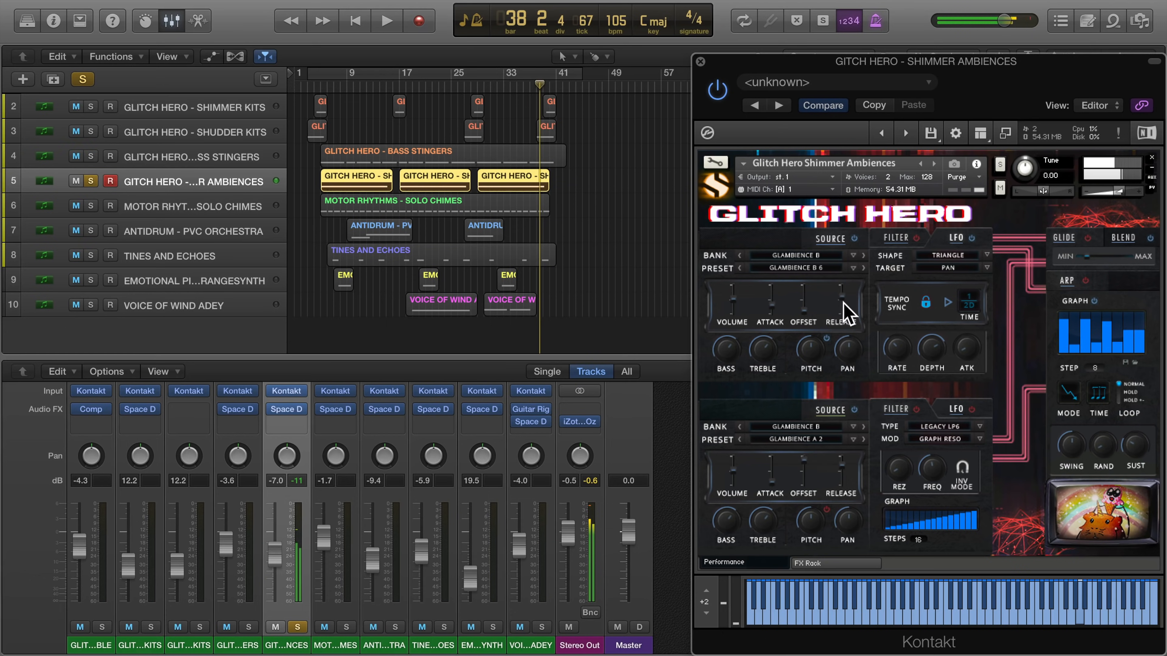
pyautogui.moveTo(771, 307)
pyautogui.mouseDown()
pyautogui.moveTo(772, 272)
pyautogui.moveTo(777, 308)
pyautogui.mouseUp()
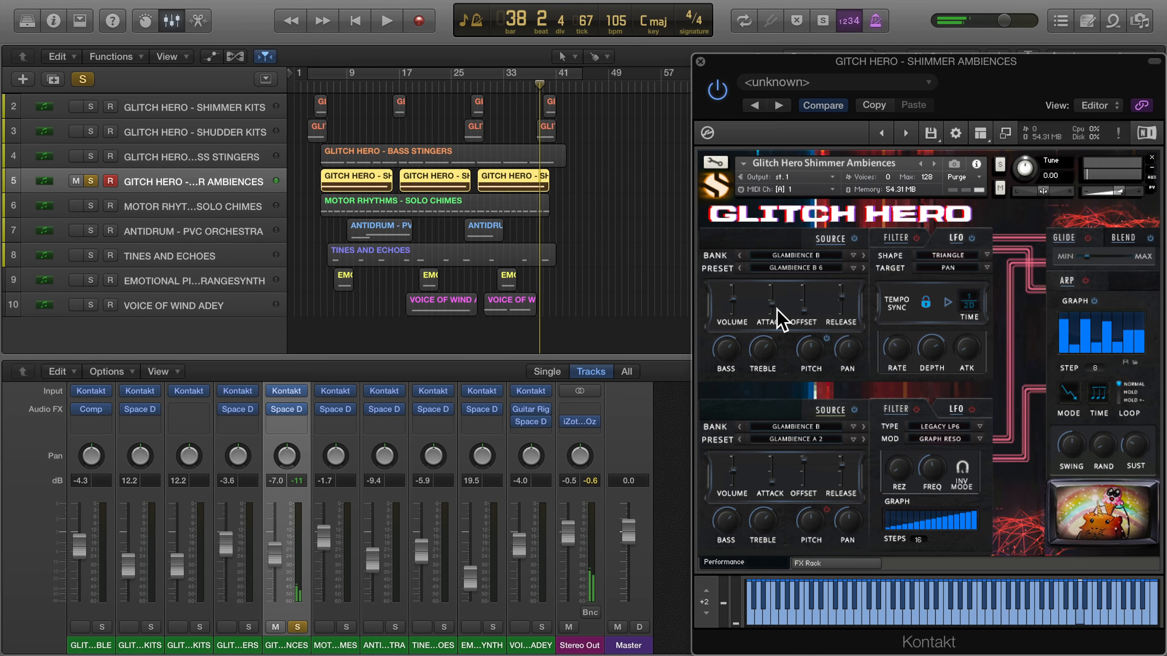
# Step: Solo MOTOR RHYTHMS - SOLO CHIMES, show its instrument, and audition the track
pyautogui.click(90, 206)
pyautogui.click(149, 206)
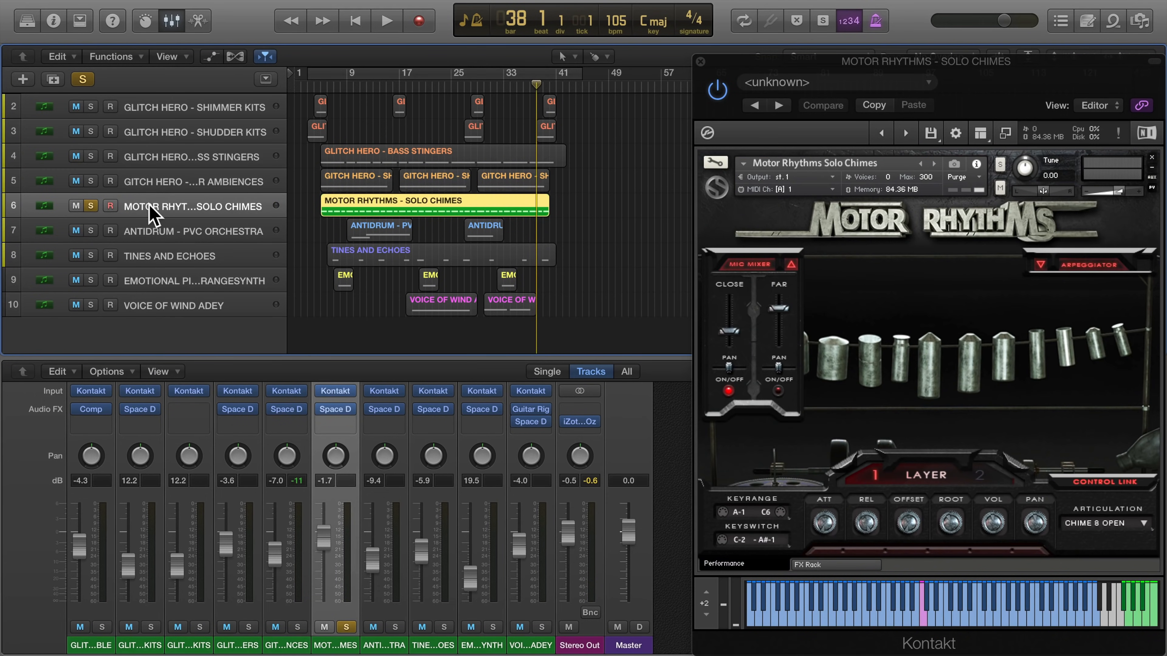
pyautogui.press('space')
pyautogui.press('space')
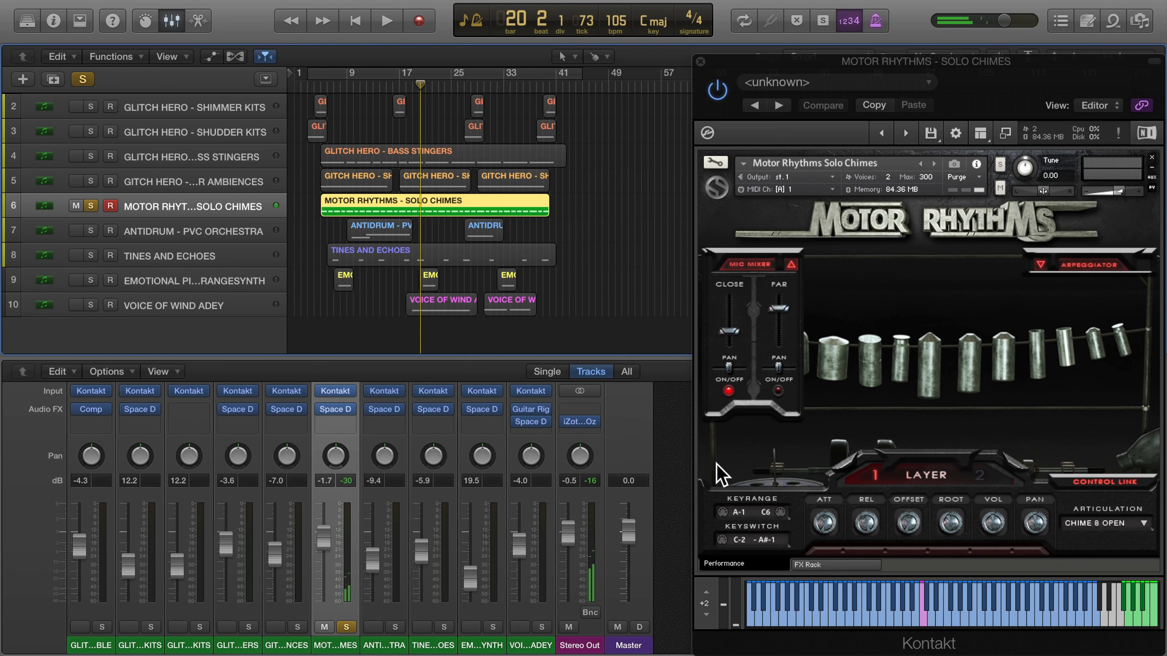
# Step: Try out notes across the Motor Rhythms Solo Chimes keyboard and view the articulation list, keeping Chime 8 Open
pyautogui.click(957, 613)
pyautogui.click(938, 613)
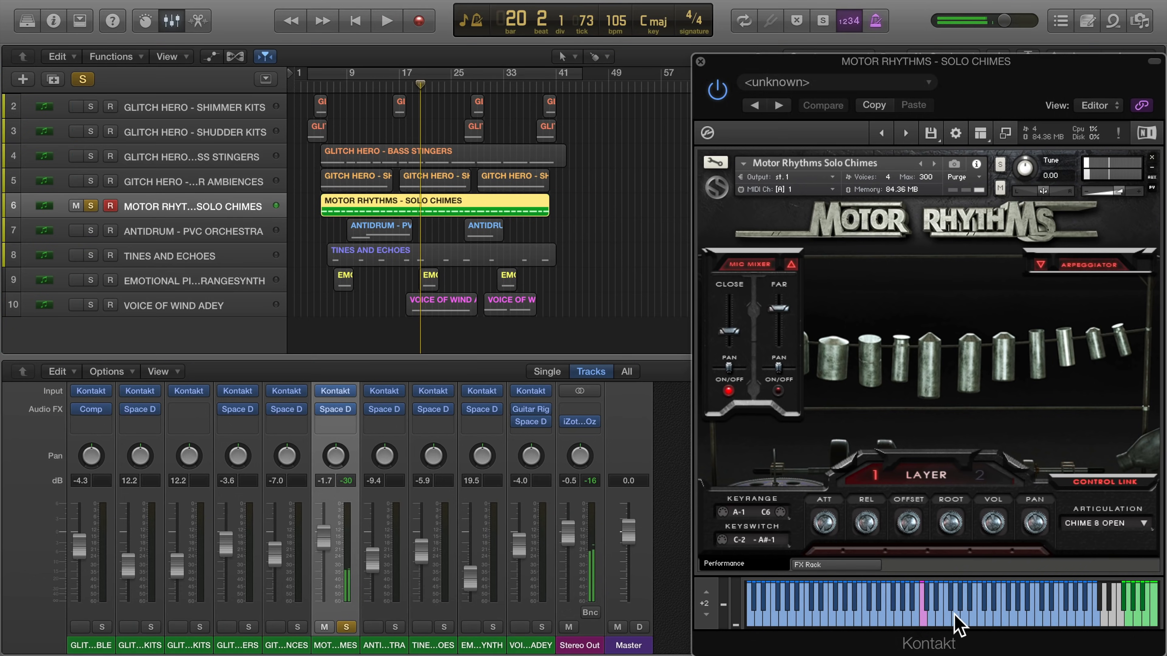
pyautogui.click(960, 615)
pyautogui.click(977, 614)
pyautogui.click(830, 614)
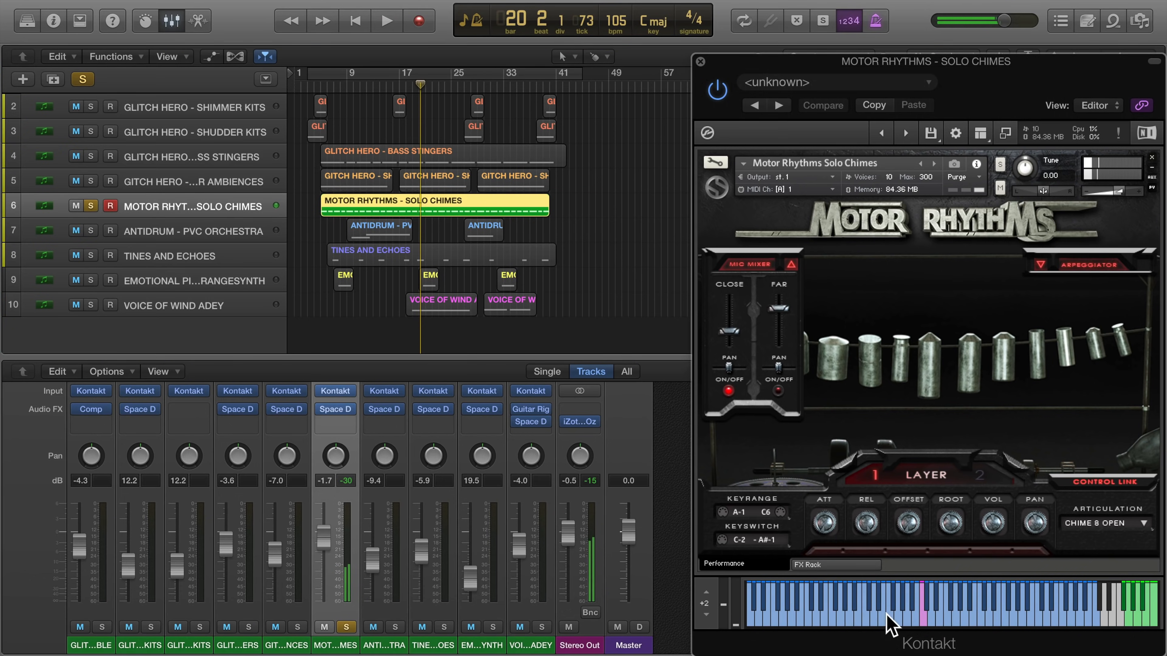
pyautogui.click(895, 614)
pyautogui.click(1084, 524)
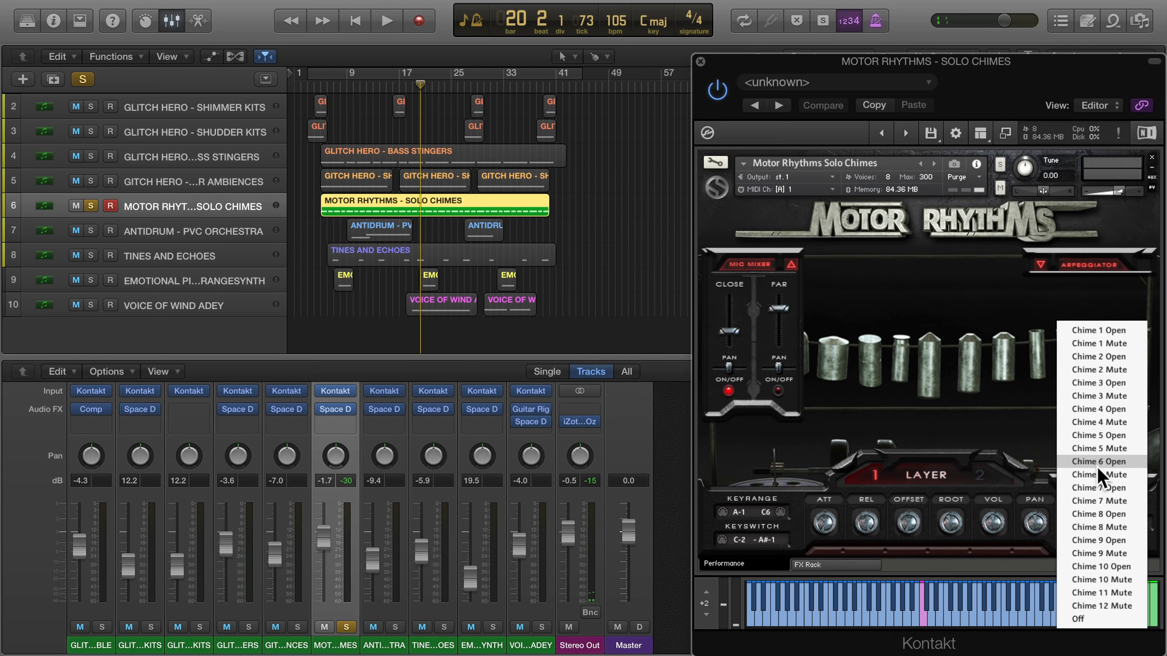
pyautogui.click(1098, 514)
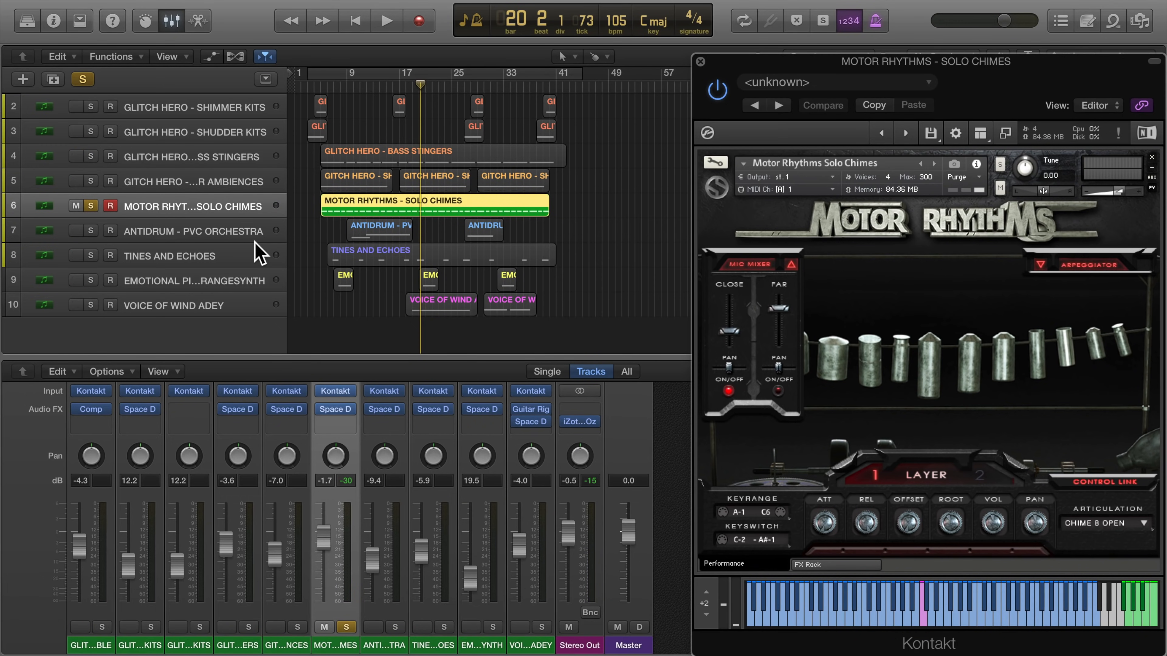
# Step: Solo ANTIDRUM - PVC ORCHESTRA instead of the Solo Chimes and try out notes across its active key range
pyautogui.click(99, 241)
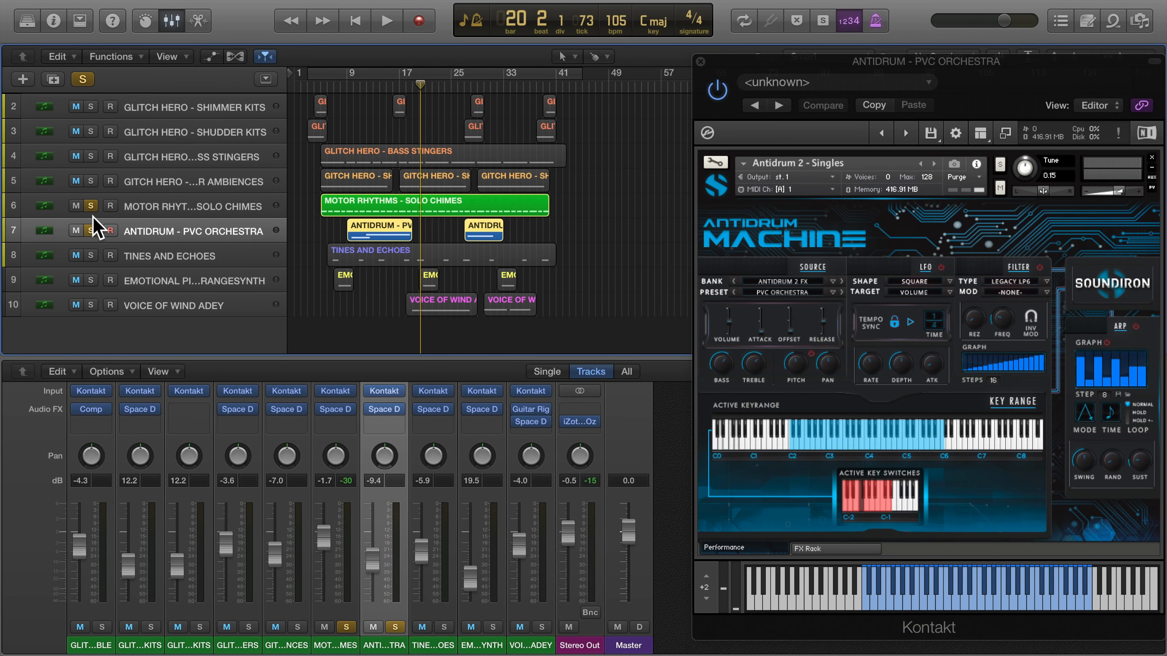
pyautogui.click(987, 598)
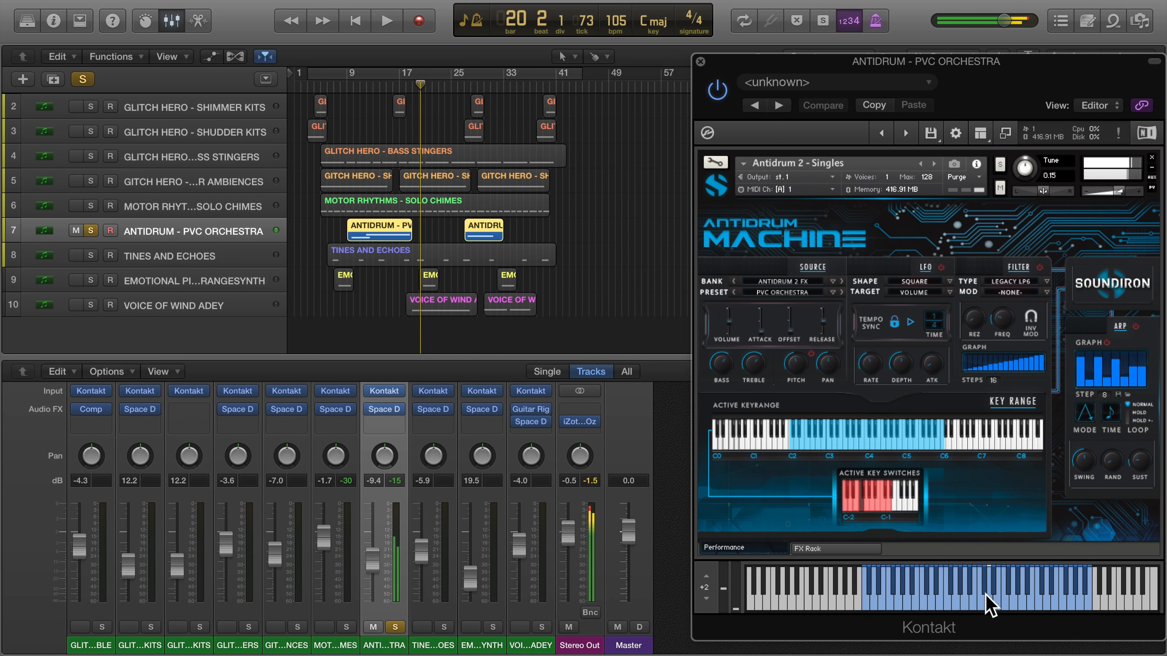
pyautogui.click(939, 598)
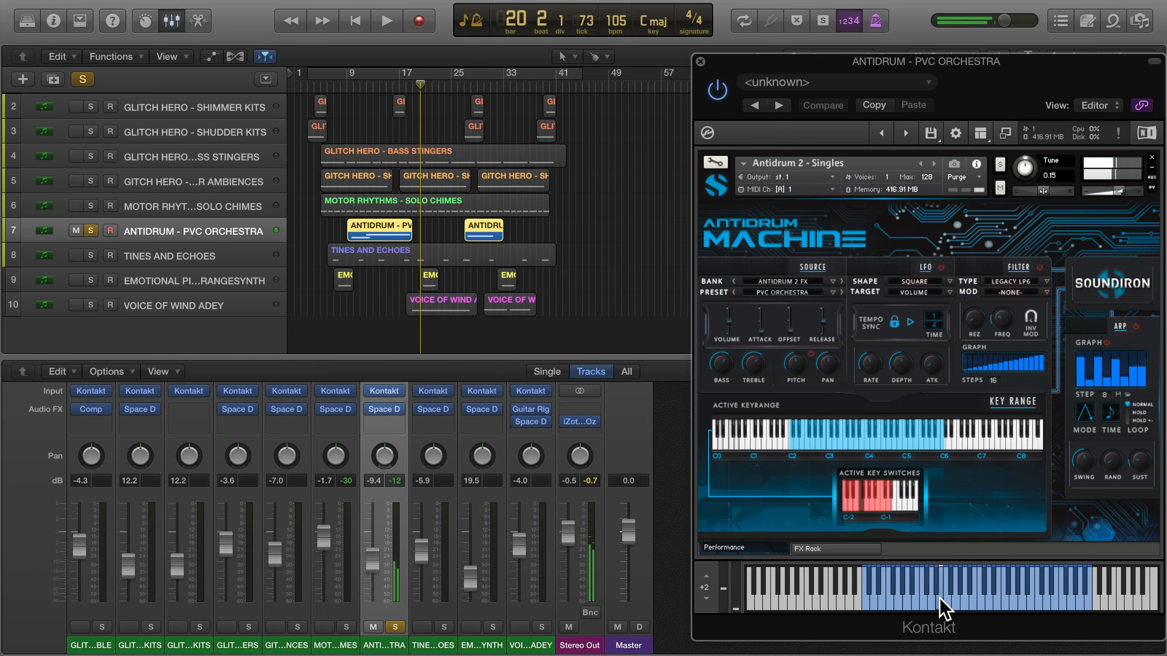
# Step: View the Antidrum bank and preset lists, keeping PVC Orchestra, and audition the soloed track
pyautogui.click(797, 281)
pyautogui.click(765, 282)
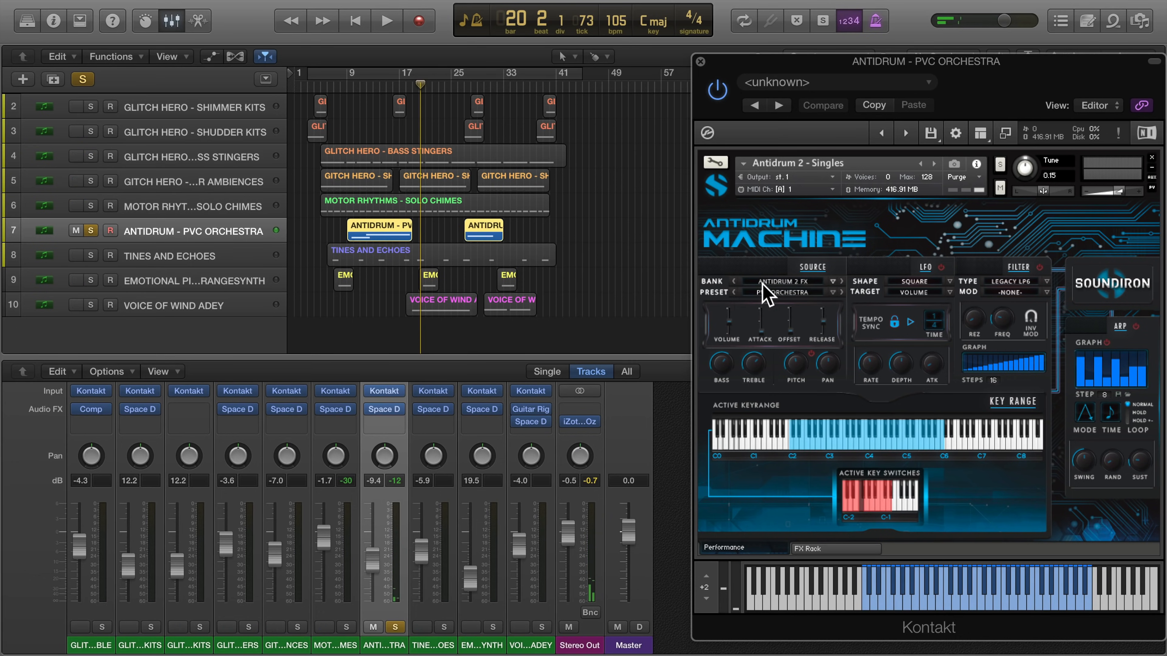
pyautogui.click(777, 292)
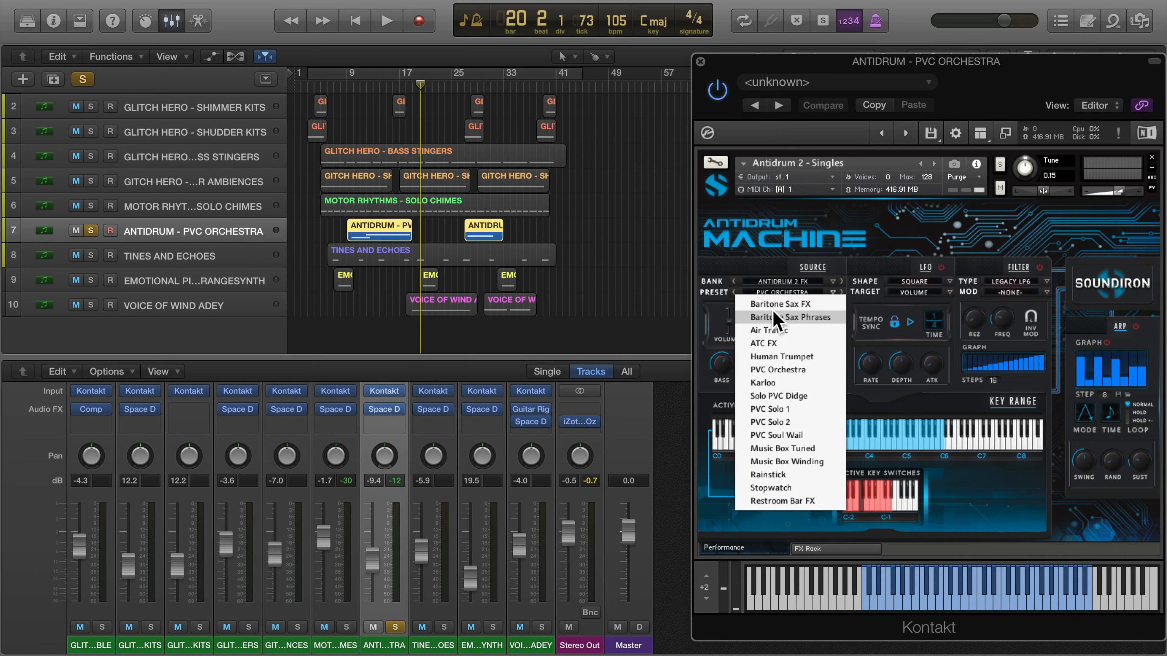
pyautogui.click(766, 268)
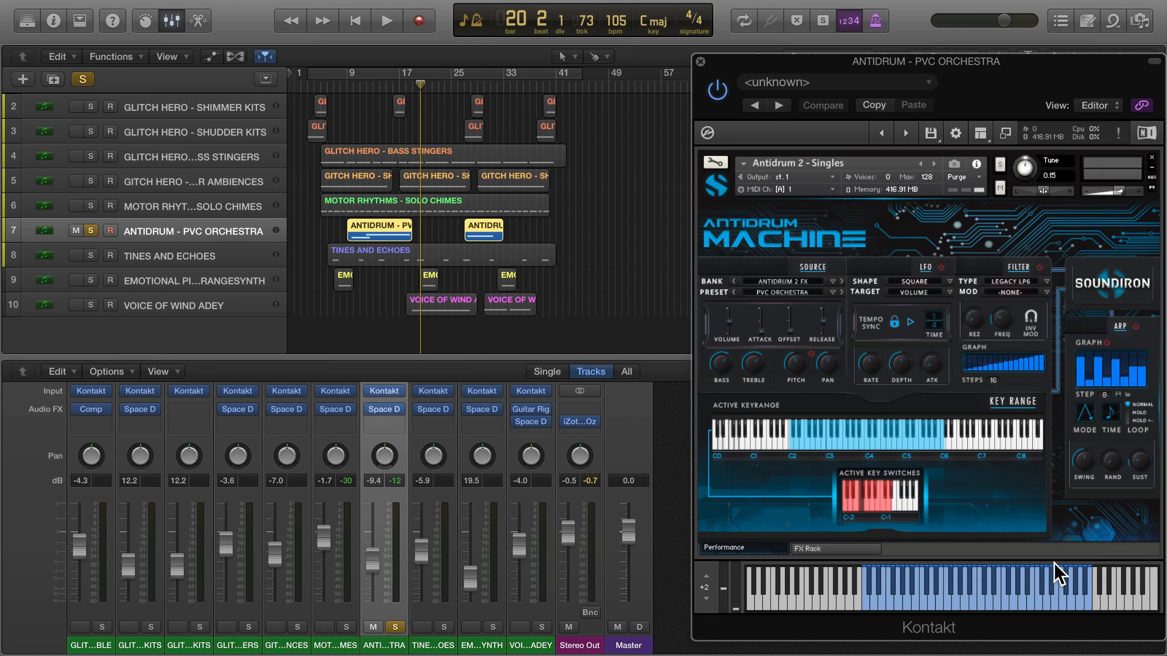
pyautogui.hotkey('shift', 'space')
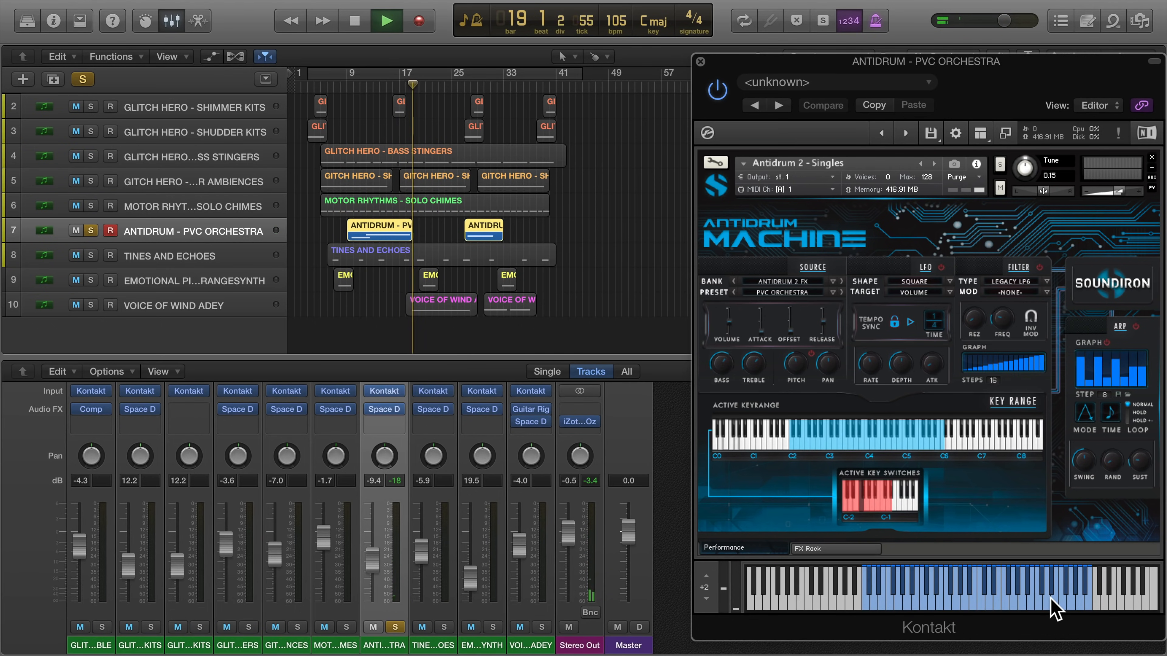
pyautogui.press('space')
# Step: Solo only TINES AND ECHOES and view its articulation list, keeping Knocks Tuned
pyautogui.click(90, 255)
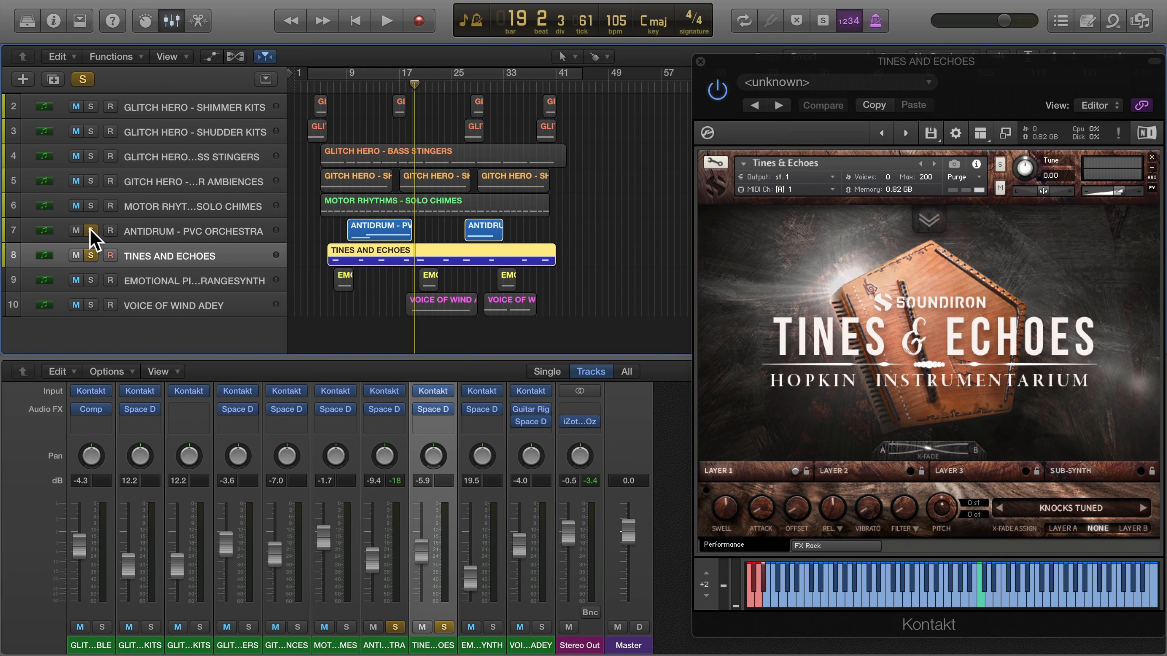
pyautogui.click(91, 230)
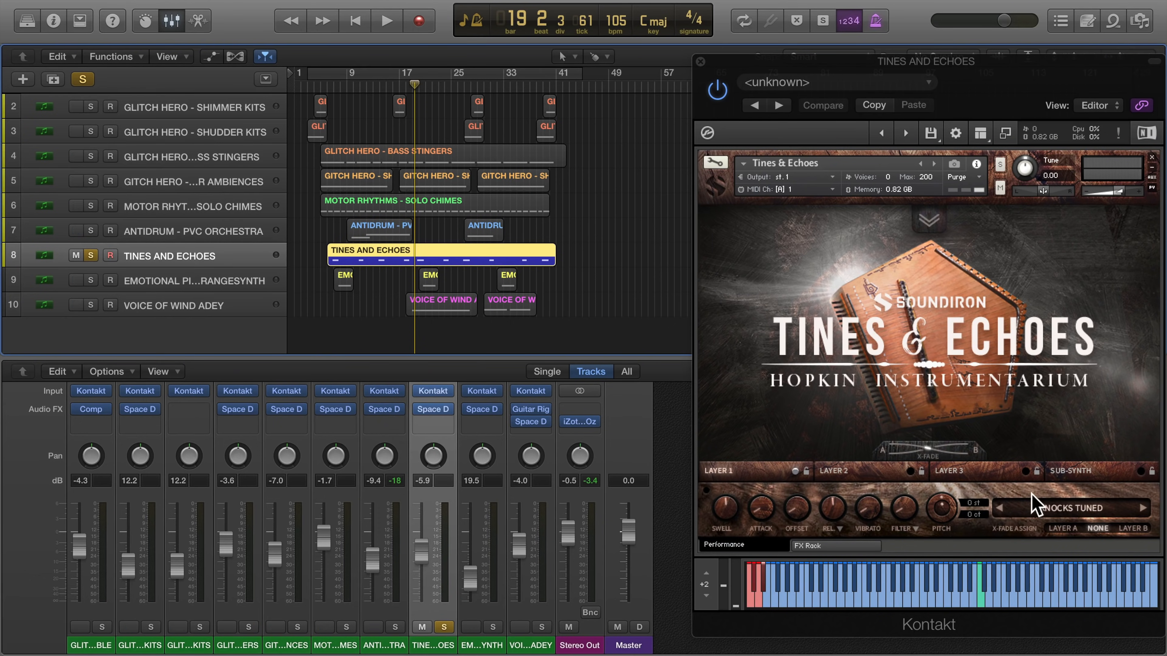
pyautogui.click(1064, 517)
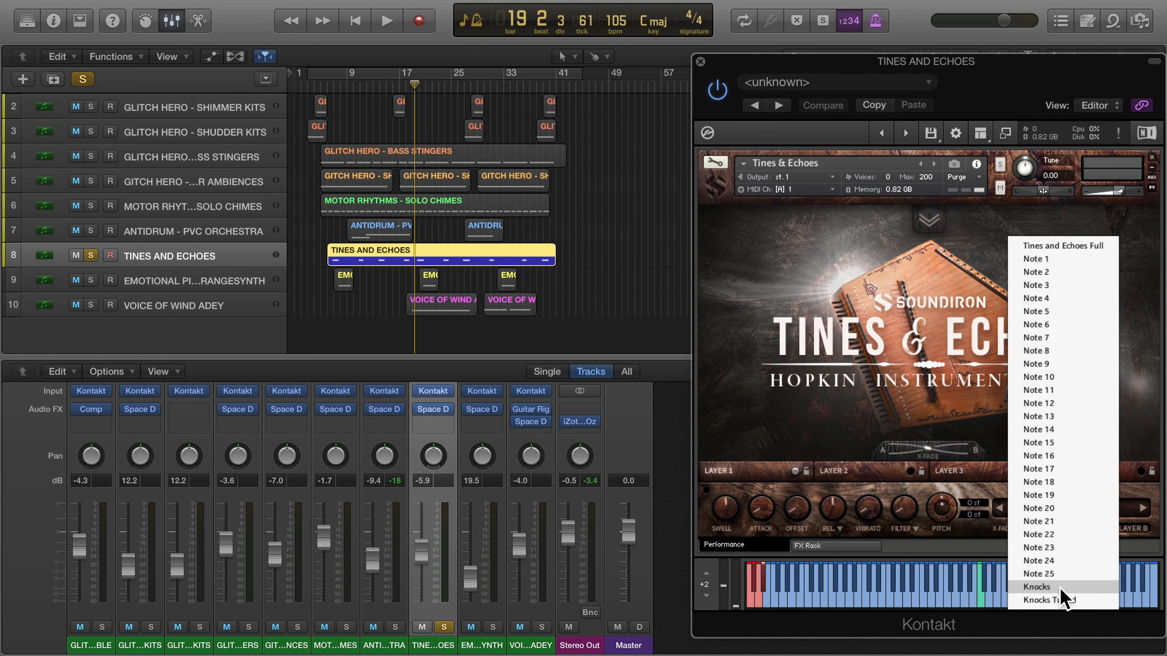
pyautogui.click(1061, 602)
# Step: Try out Knocks Tuned notes on the Tines and Echoes keyboard and audition the track
pyautogui.click(989, 596)
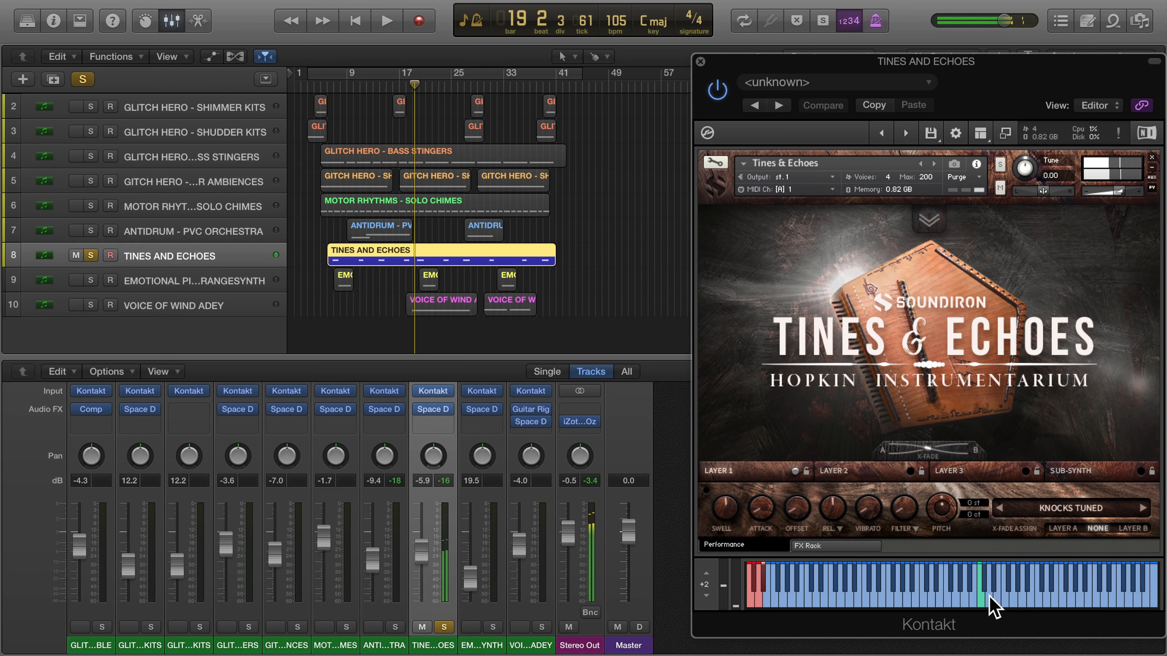
pyautogui.click(945, 596)
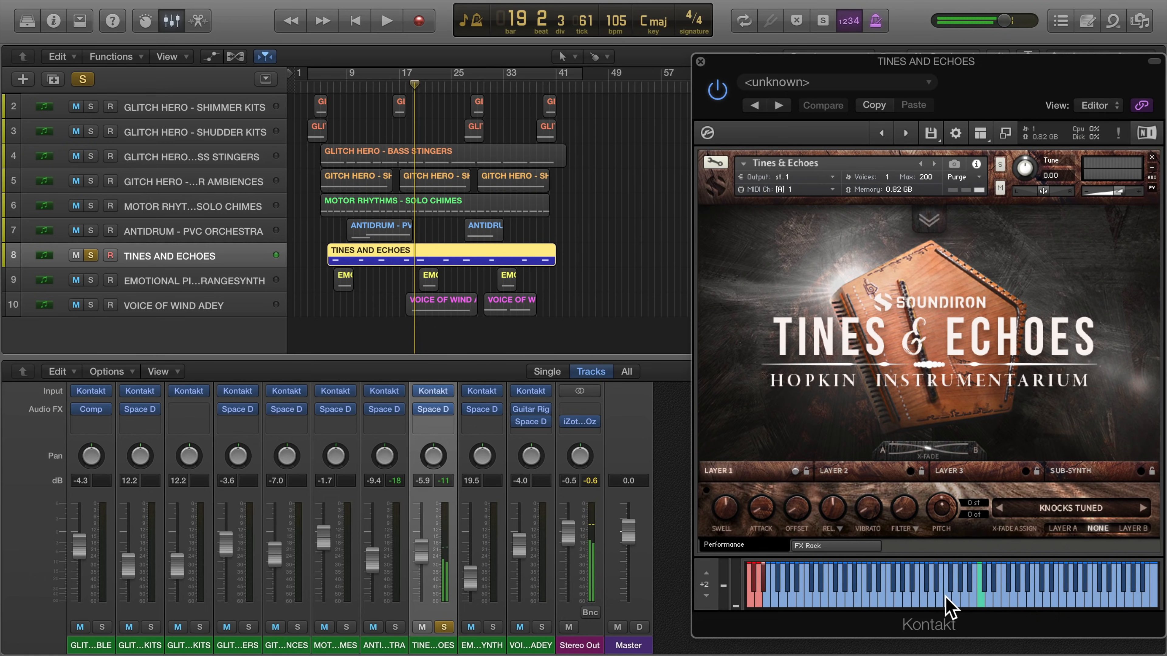
pyautogui.press('space')
pyautogui.press('space')
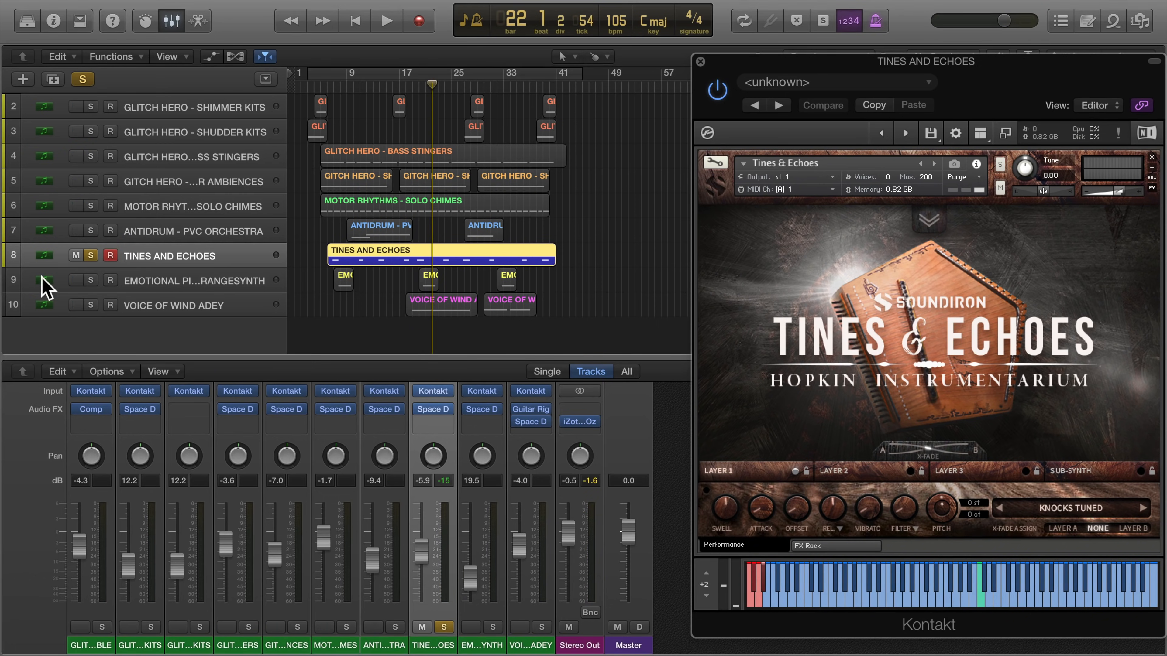
# Step: Solo EMOTIONAL PIANO - ORANGESYNTH, show its instrument, and audition the track from bar 20
pyautogui.click(91, 280)
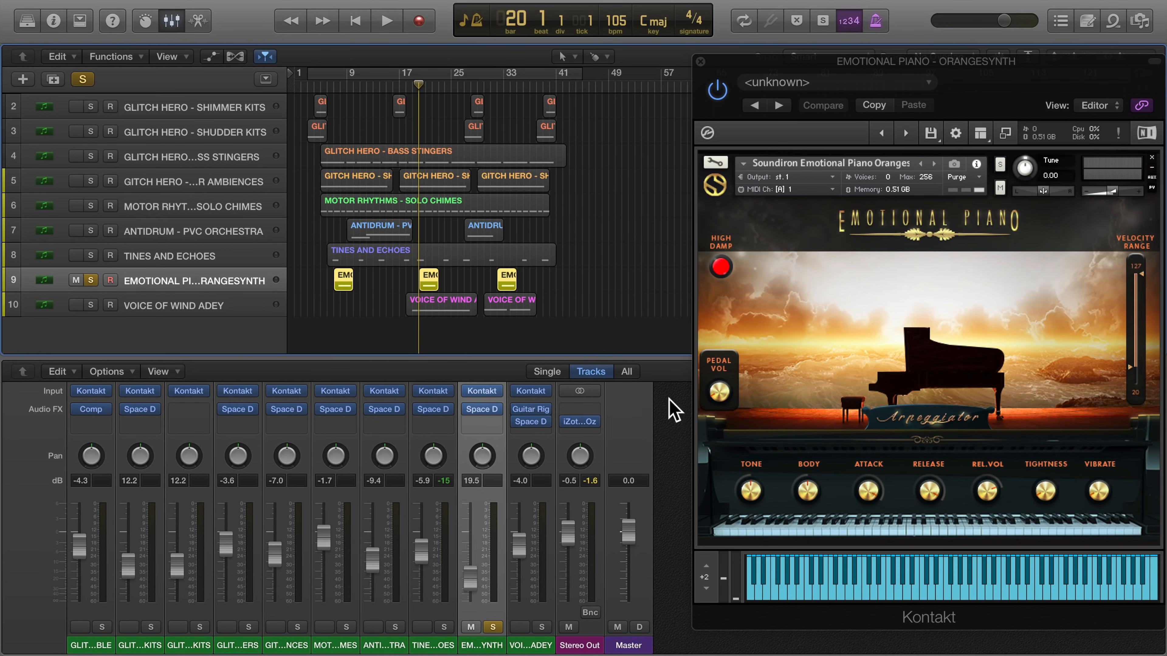
pyautogui.press('space')
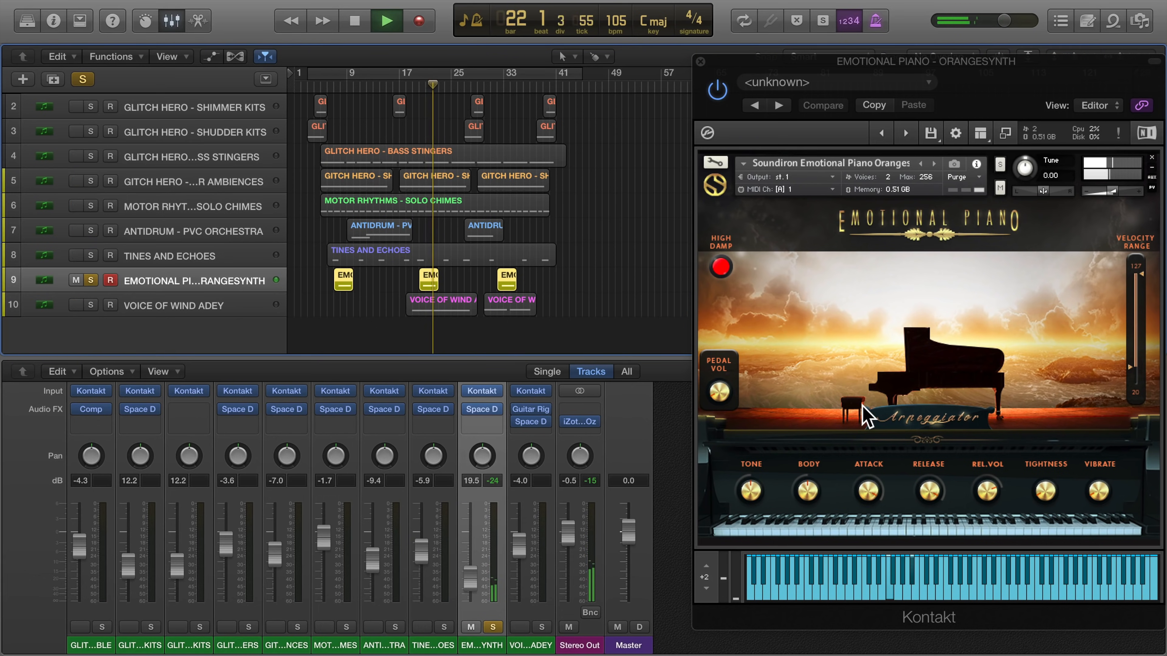
pyautogui.press('space')
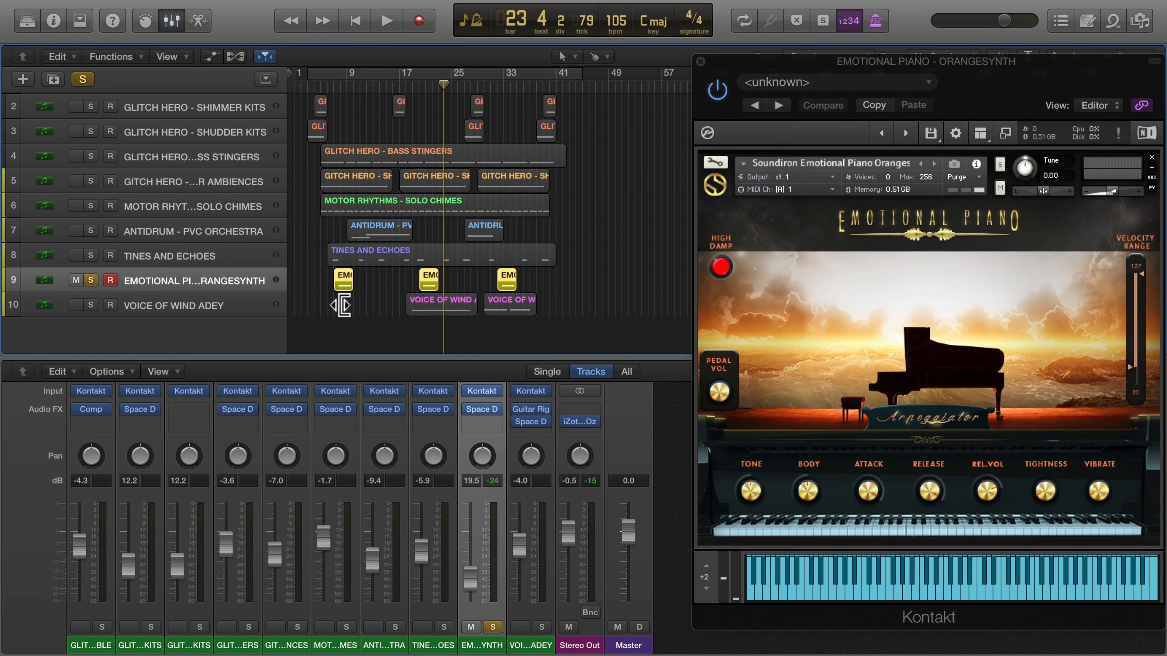
# Step: Solo only VOICE OF WIND ADEY and audition it from bar 18 with Guitar Rig and Space Designer bypassed
pyautogui.click(91, 280)
pyautogui.click(91, 305)
pyautogui.click(149, 313)
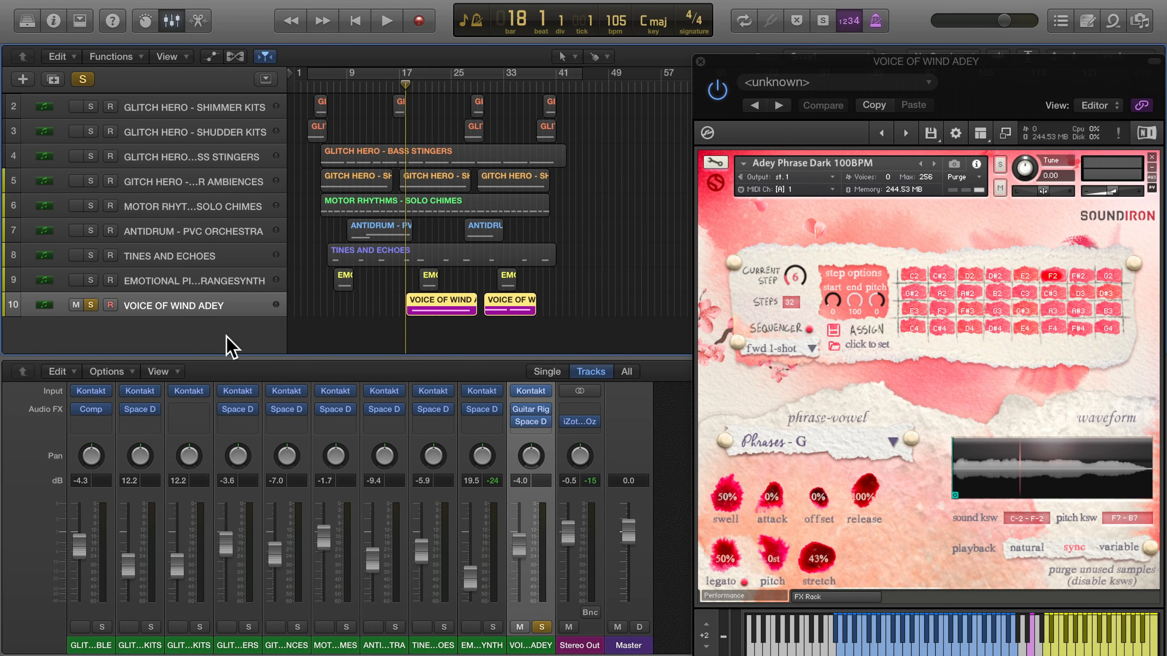
pyautogui.press('space')
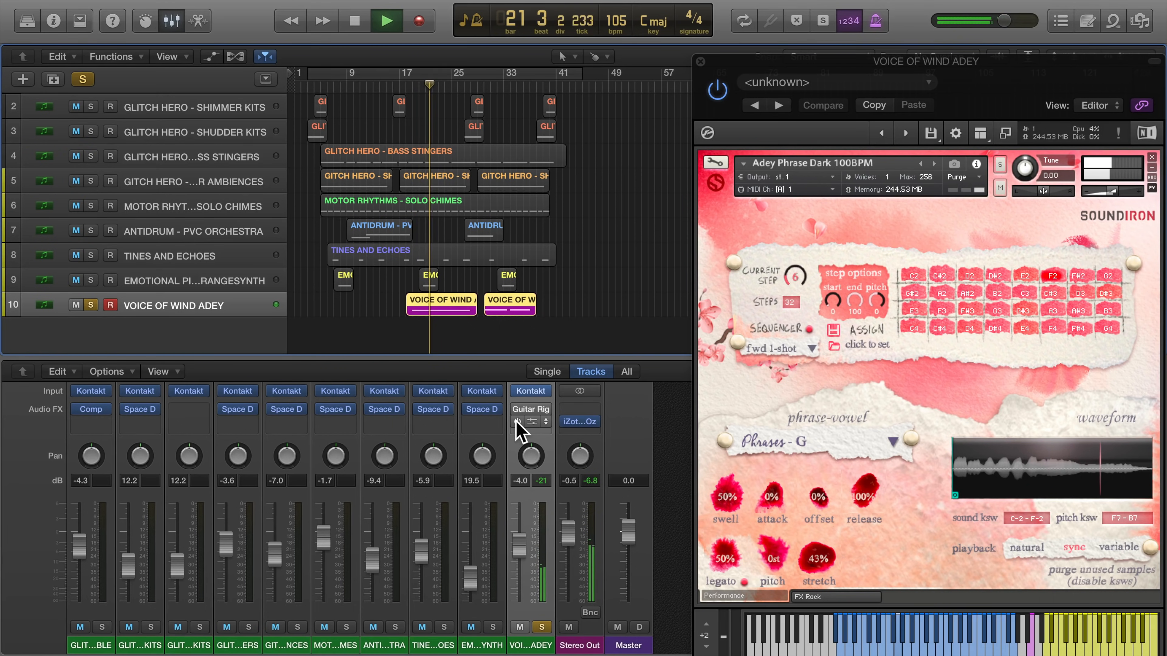
pyautogui.press('space')
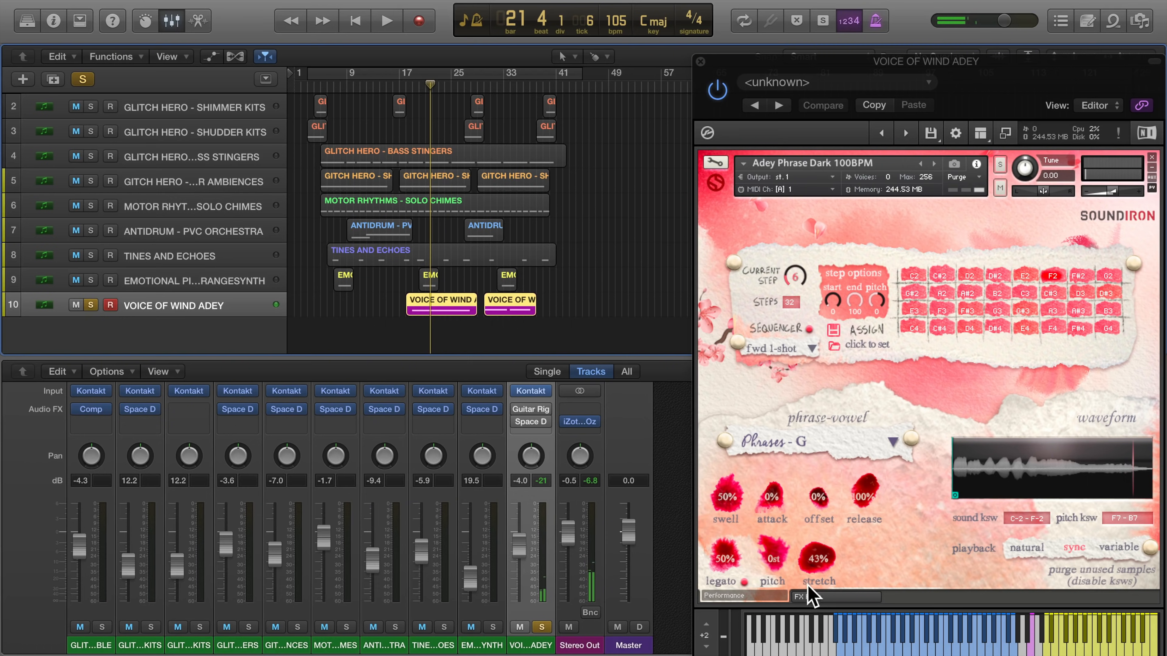
# Step: Show Voice of Wind Adey's FX Rack, inspect the Oktaver and Ensemble in Guitar Rig during playback, and close Guitar Rig
pyautogui.click(810, 596)
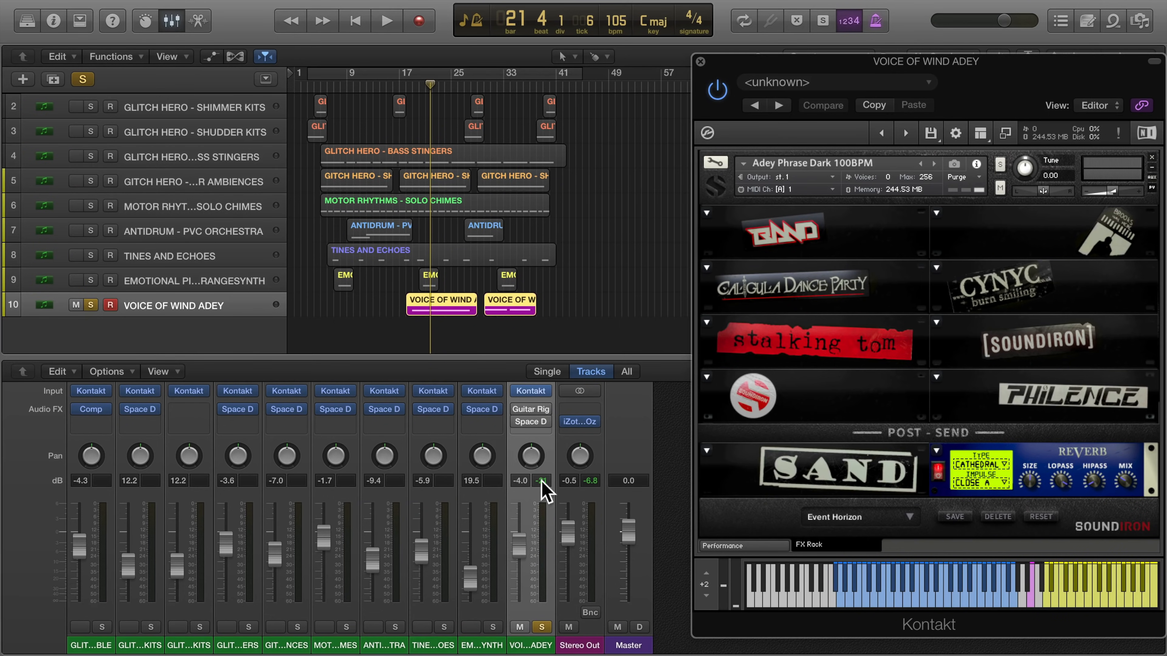
pyautogui.click(533, 411)
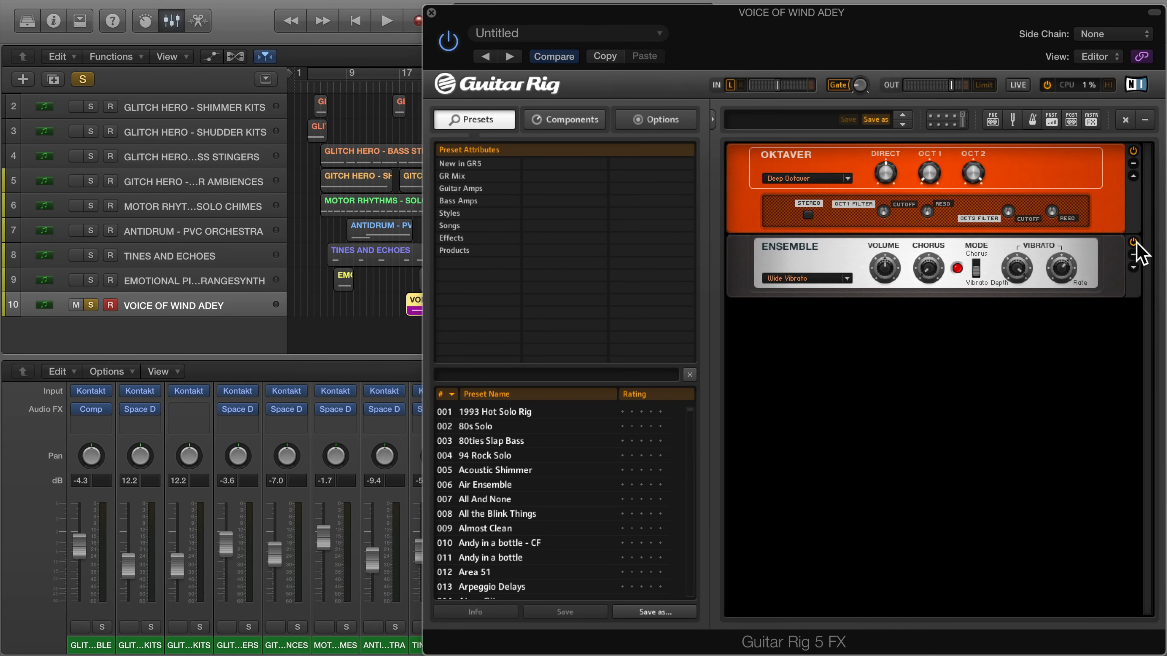
pyautogui.press('space')
pyautogui.press('space')
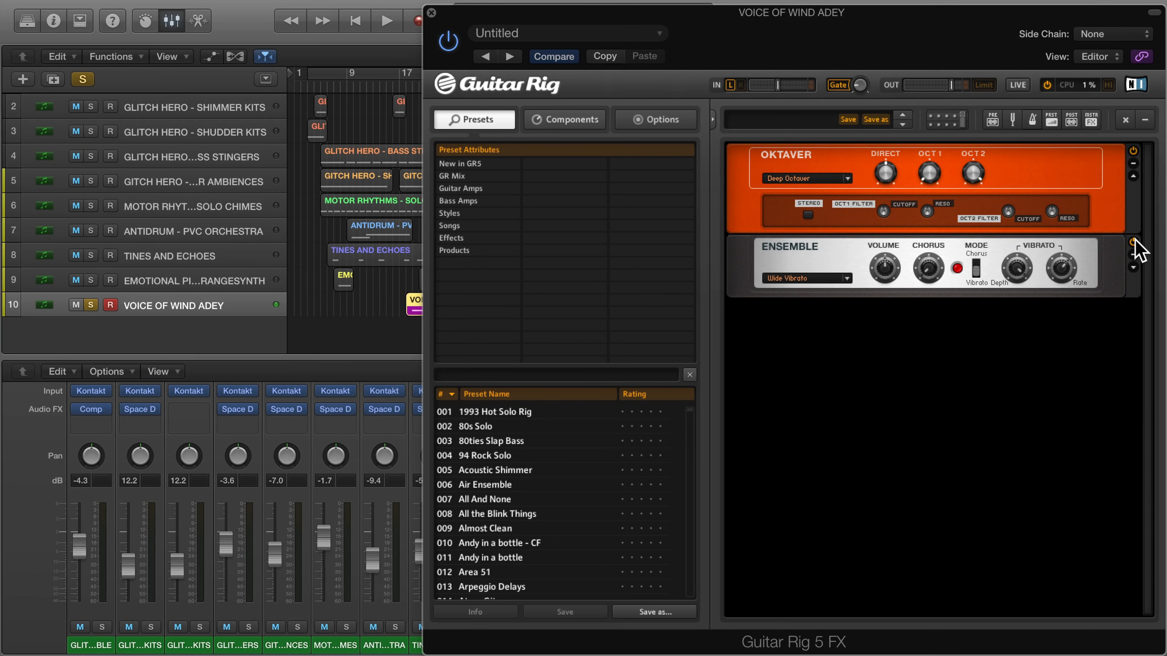
pyautogui.click(431, 12)
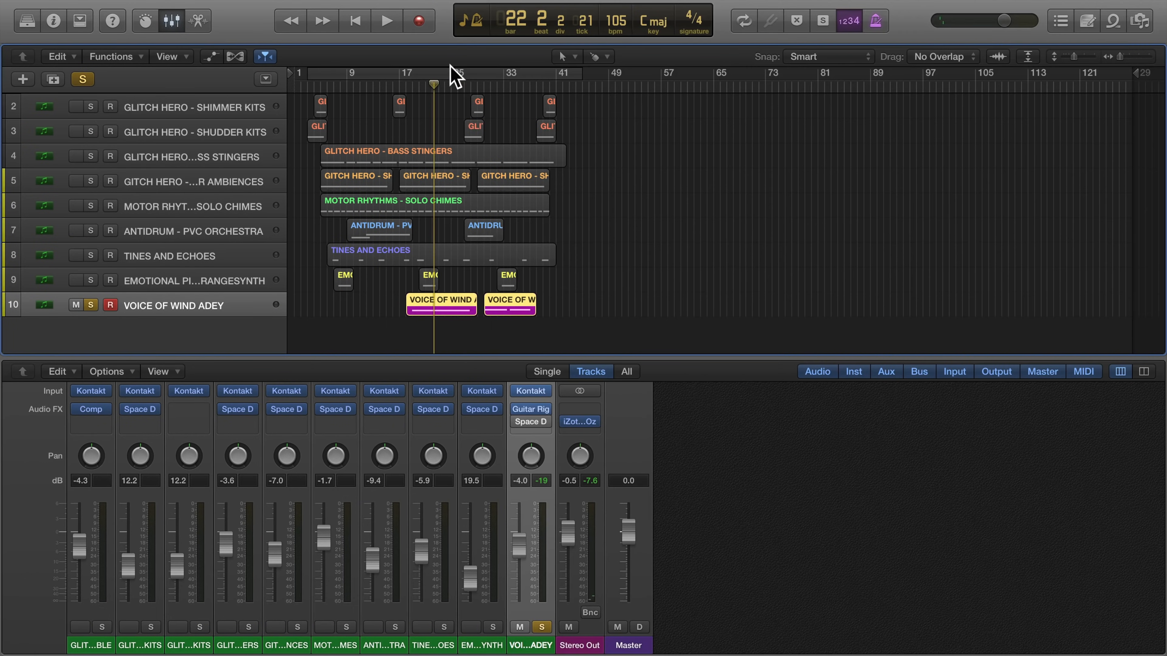
# Step: Audition Voice of Wind Adey with its 10.4s Abbey Space Designer reverb and inspect the reverbs on Emotional Piano and Tines and Echoes
pyautogui.click(531, 421)
pyautogui.press('space')
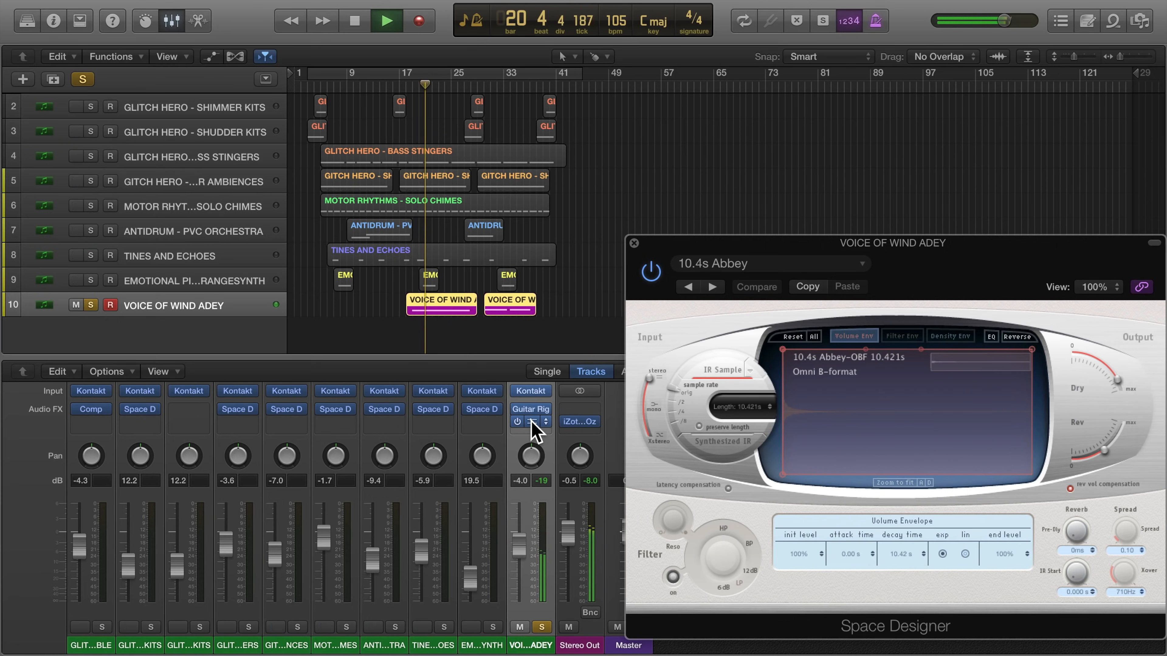
pyautogui.click(484, 409)
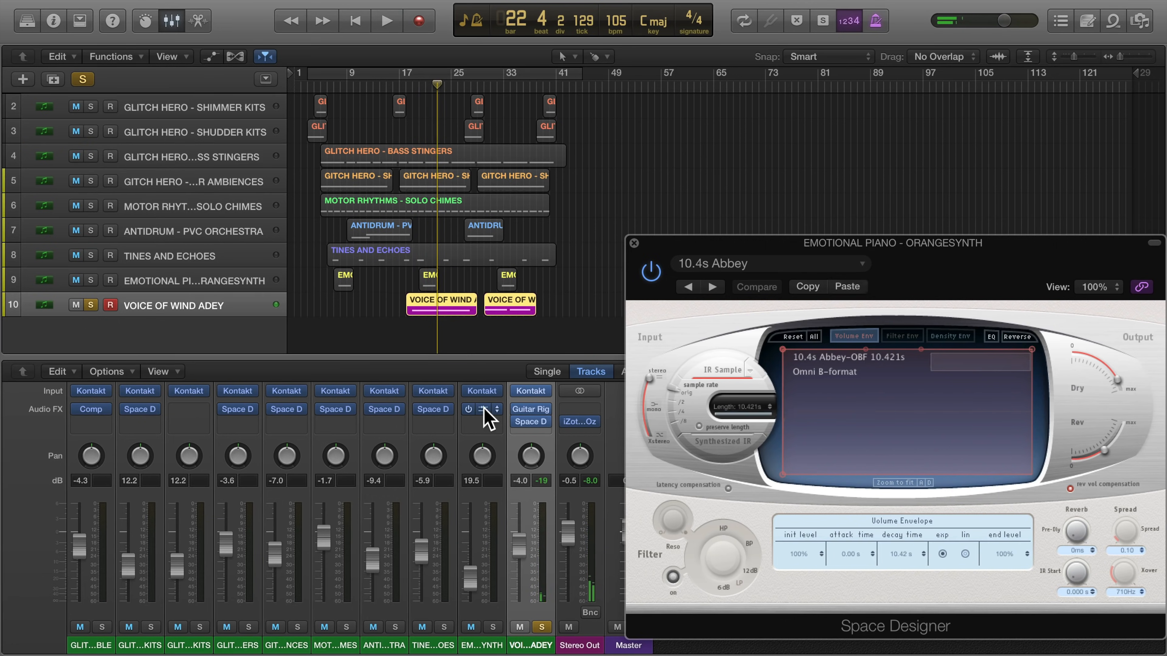
pyautogui.moveTo(1106, 446); pyautogui.dragTo(1110, 441)
pyautogui.click(432, 409)
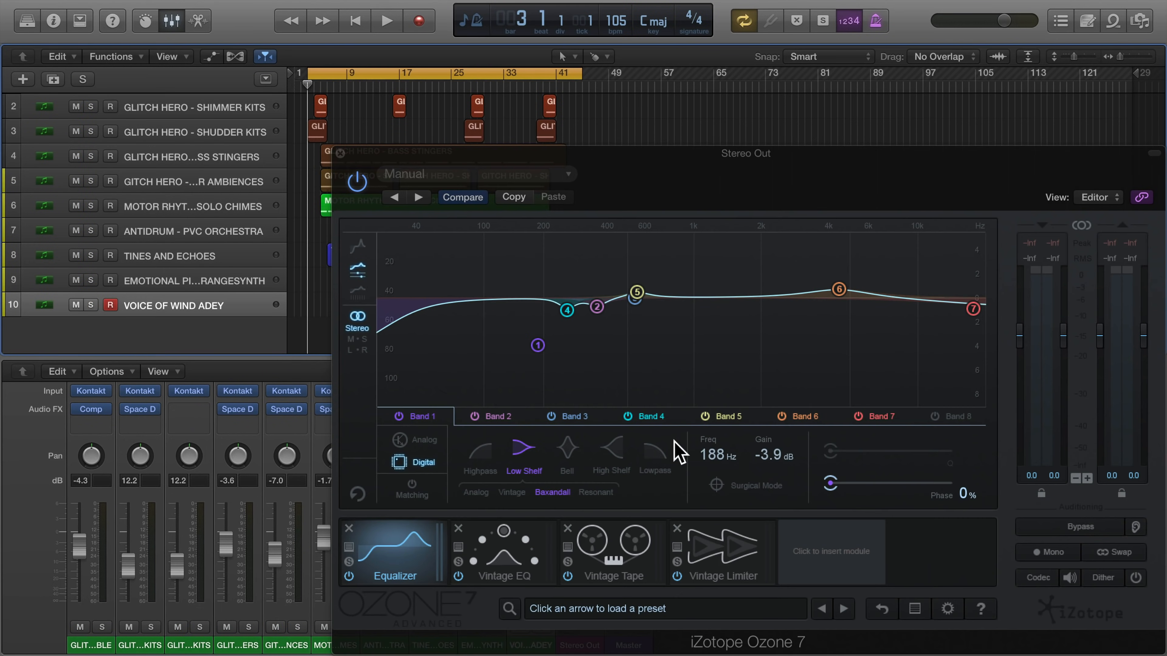
# Step: Play the full arrangement and examine the Vintage EQ, Vintage Tape and Vintage Limiter settings in Ozone 7 on the Stereo Out
pyautogui.press('space')
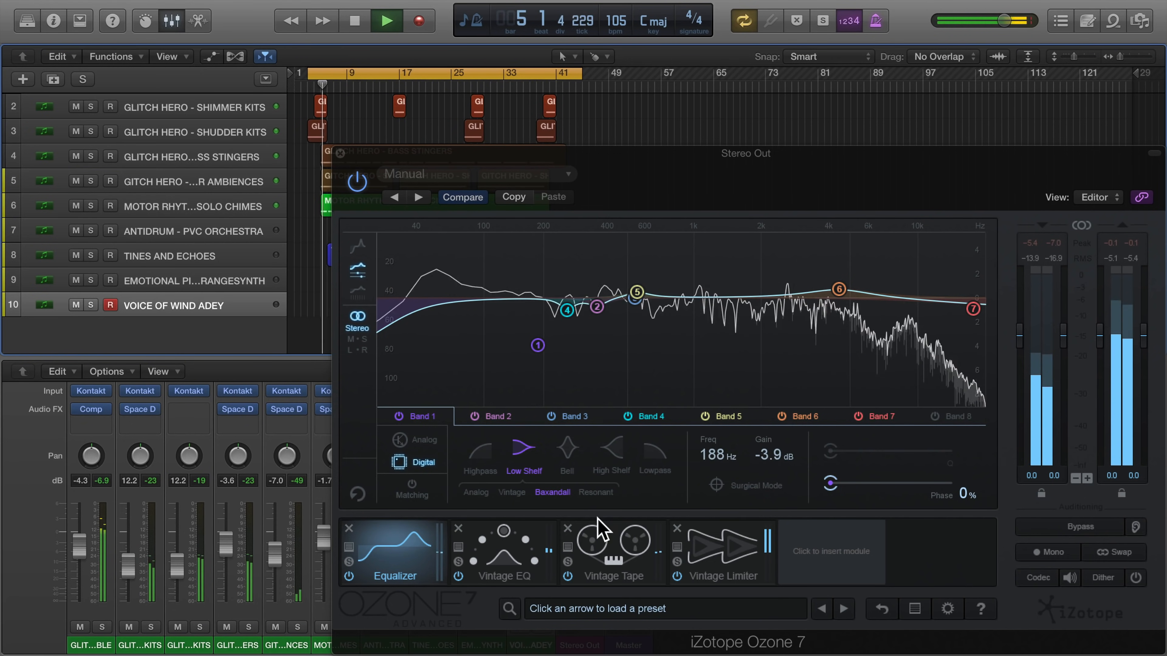
pyautogui.click(505, 556)
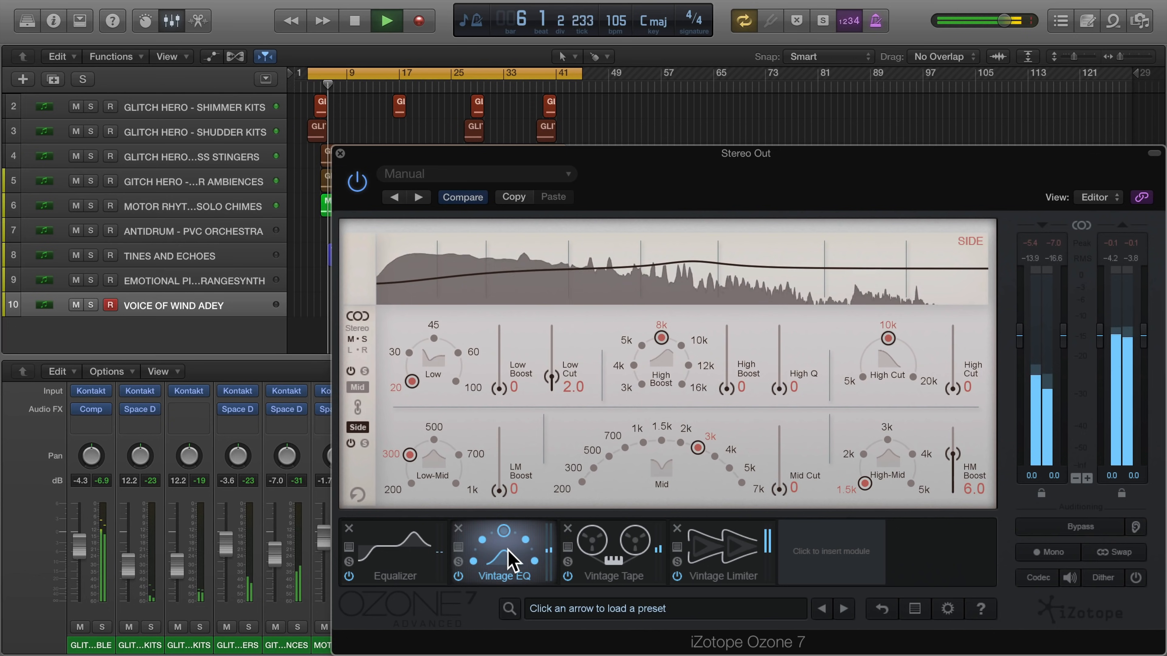
pyautogui.click(613, 558)
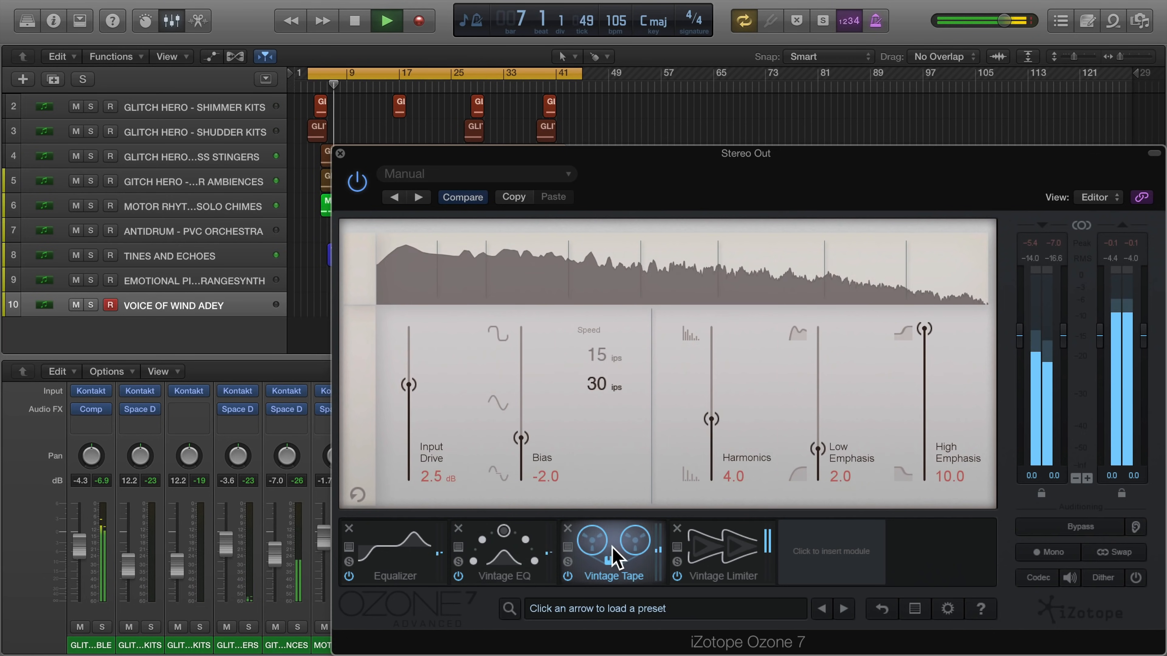
pyautogui.click(708, 550)
pyautogui.moveTo(670, 459); pyautogui.dragTo(669, 443)
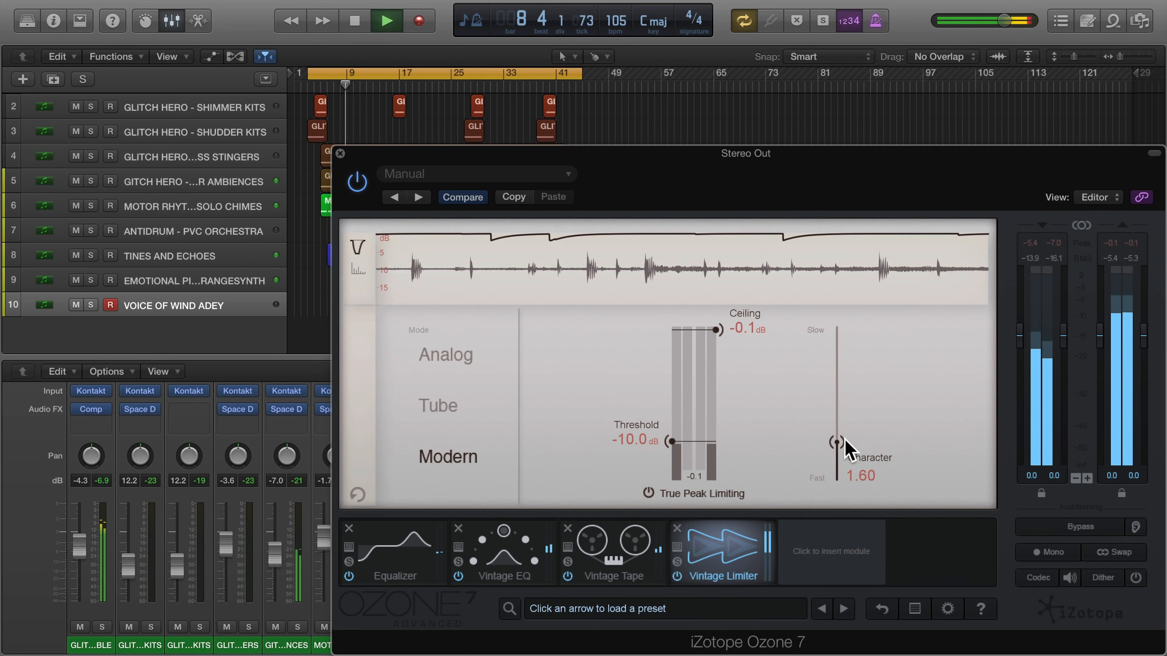
pyautogui.moveTo(845, 441); pyautogui.dragTo(840, 426)
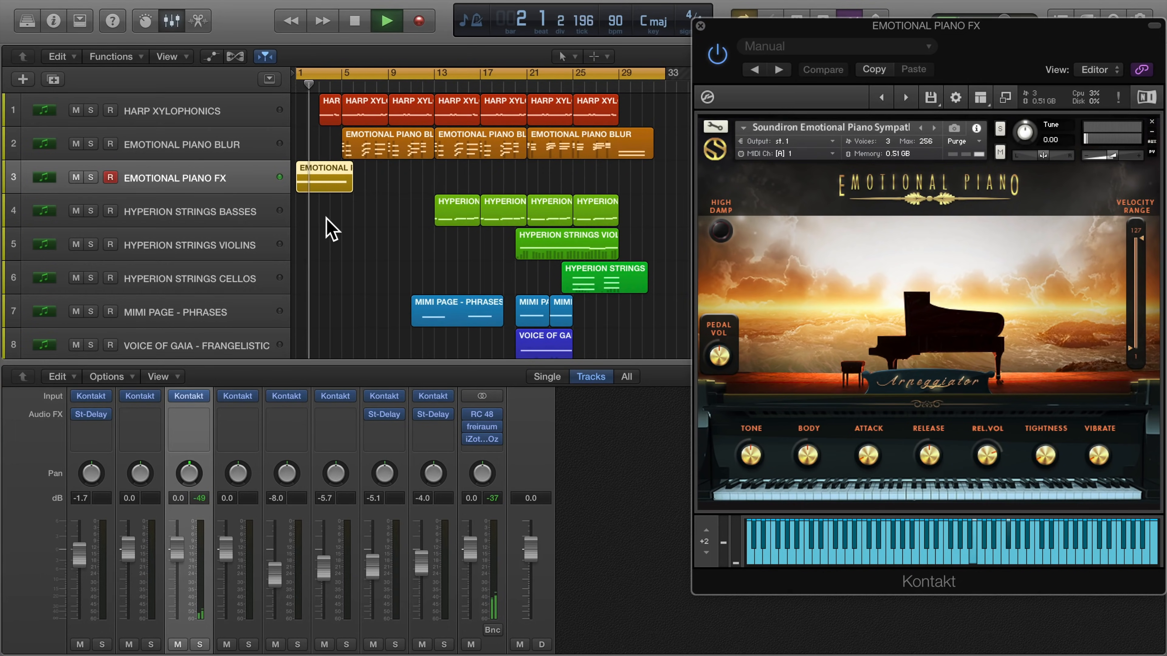
# Step: Show the instruments of Harp Xylophonics, Emotional Piano Blur, Mimi Page - Phrases and Hyperion Strings Basses during playback of the arrangement
pyautogui.click(222, 129)
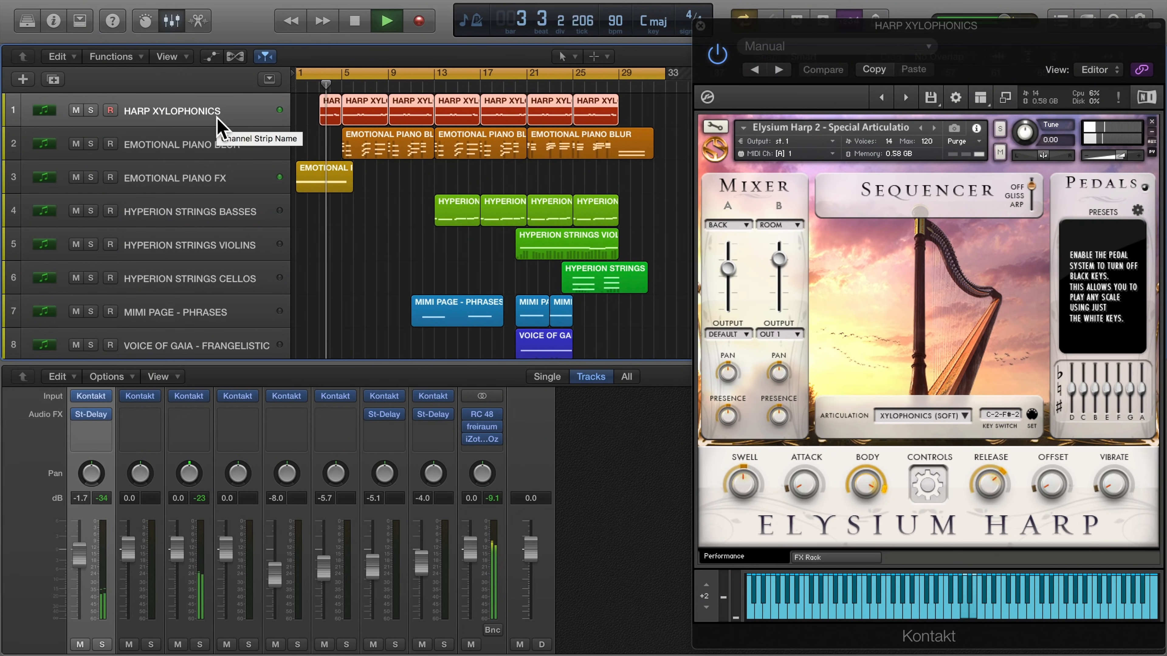
pyautogui.click(198, 149)
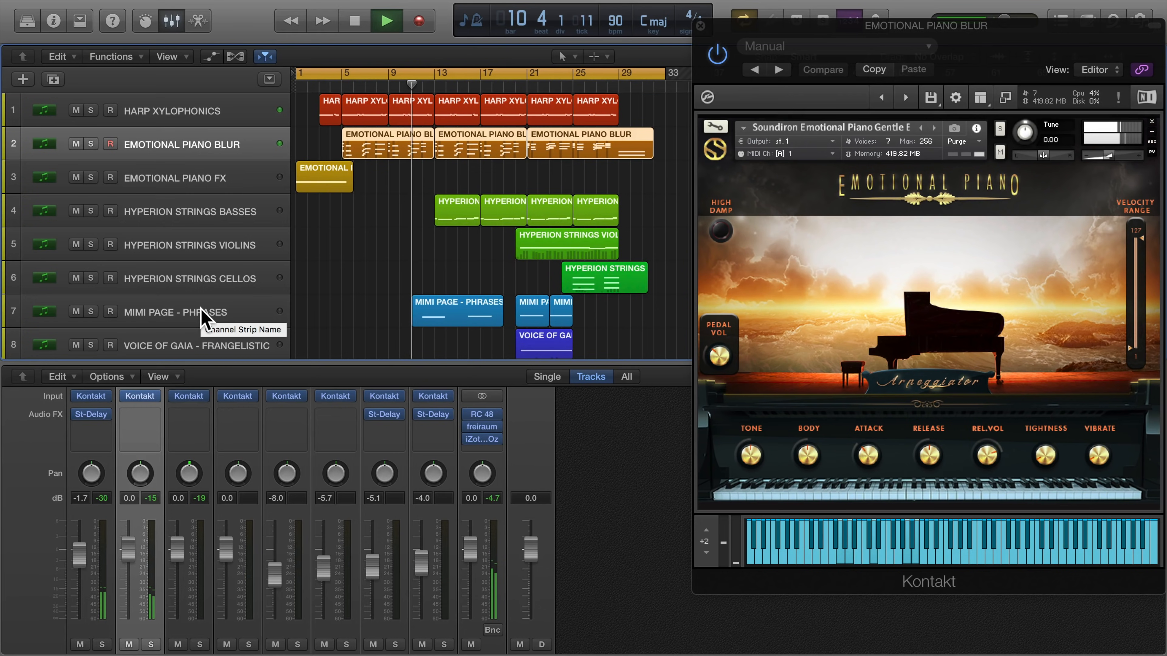
pyautogui.click(202, 317)
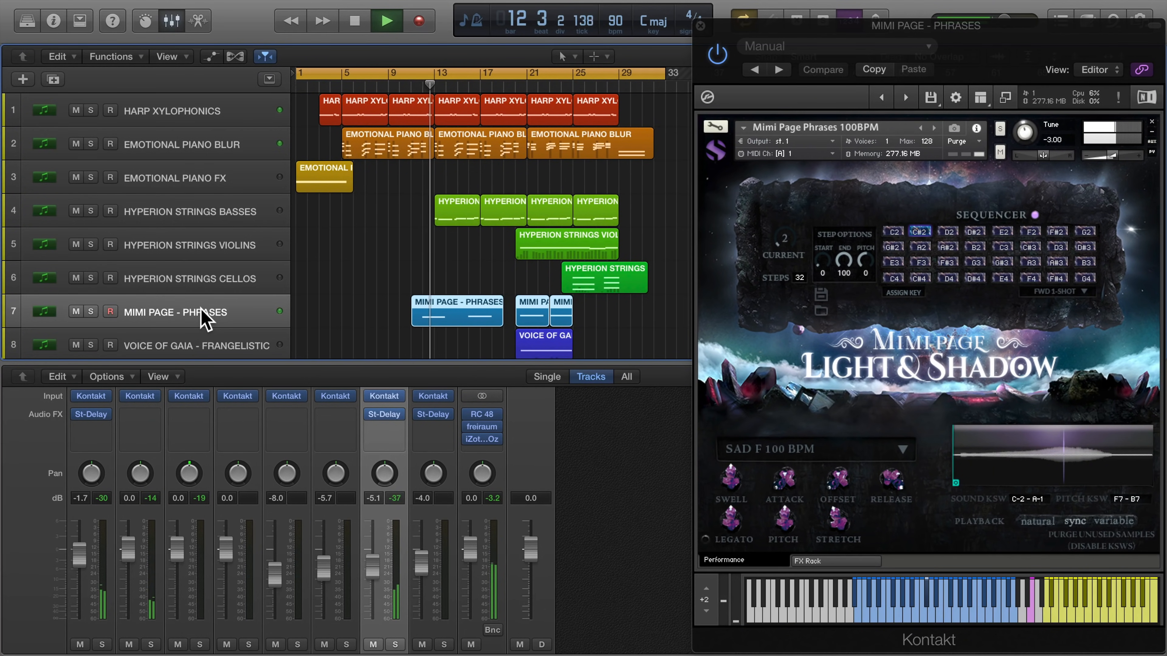
pyautogui.click(211, 225)
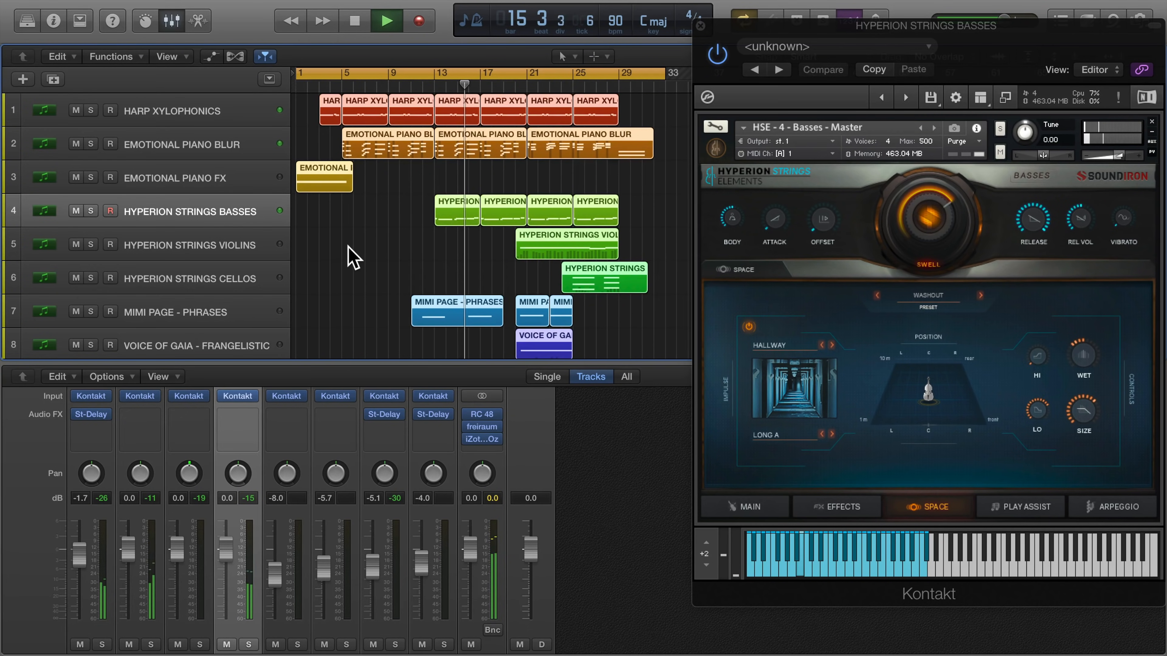
# Step: Examine the notes of all selected regions in an enlarged Piano Roll during playback, and show the instrument of Hyperion Strings Cellos
pyautogui.press('p')
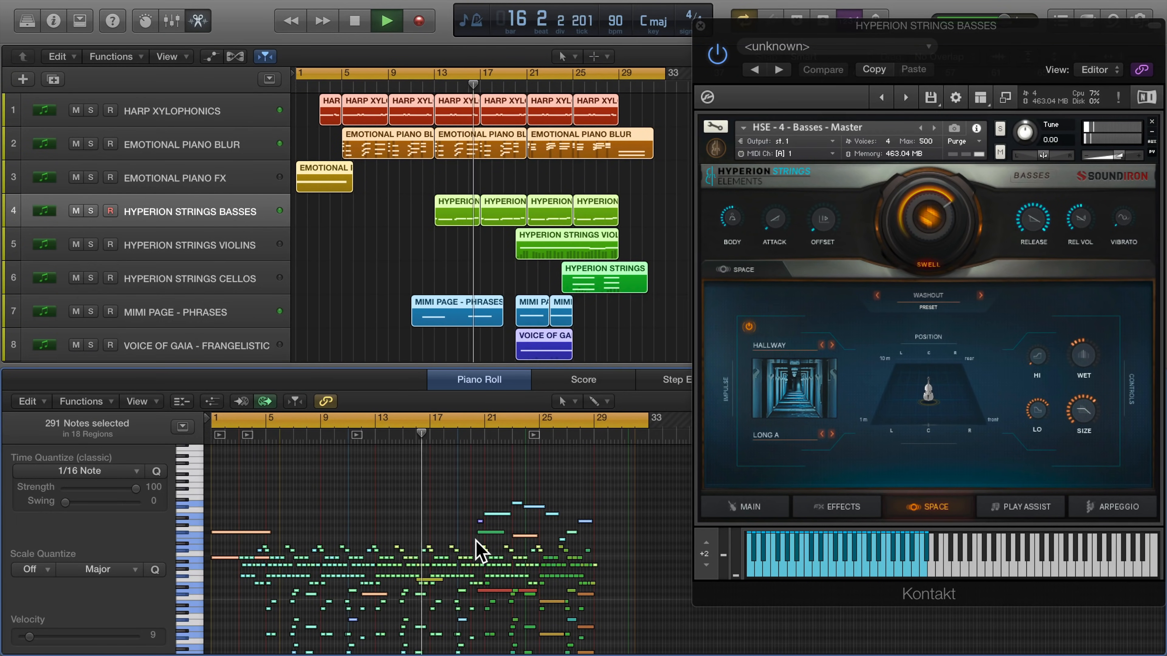
pyautogui.scroll(-2, 477, 548)
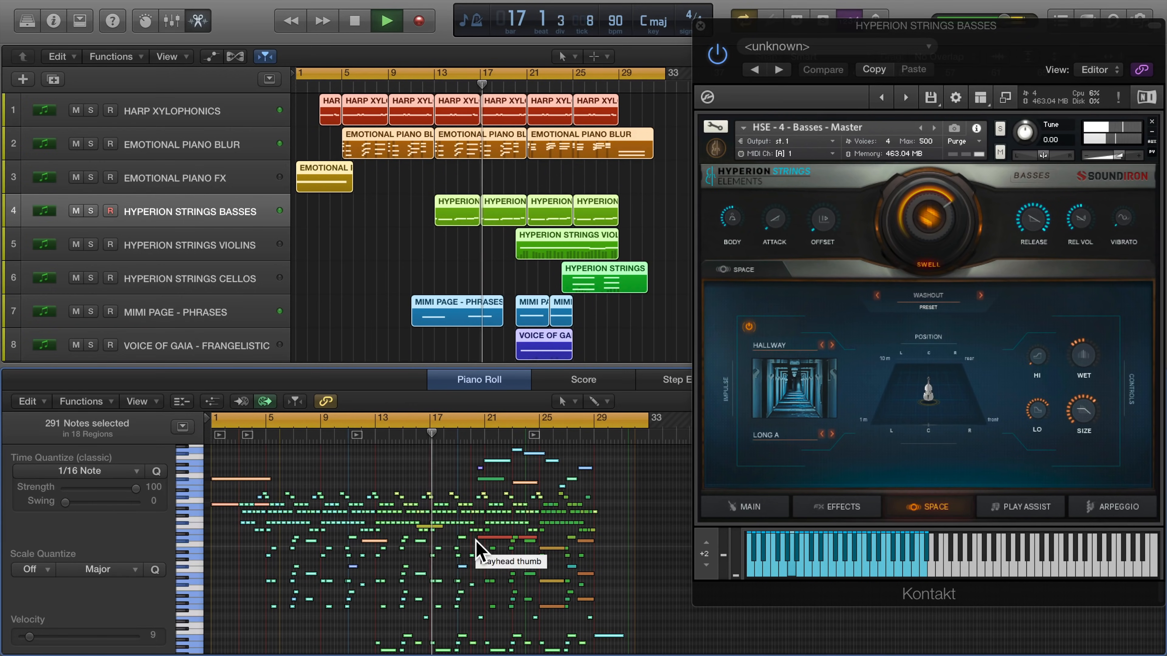
pyautogui.moveTo(464, 365); pyautogui.dragTo(460, 216)
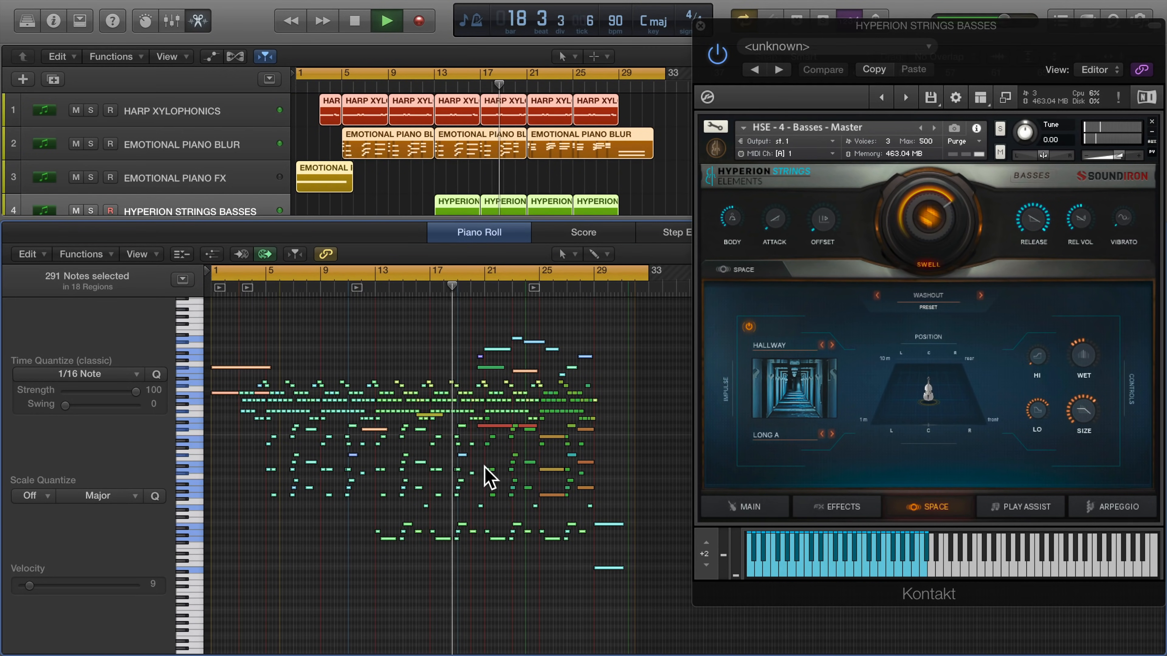
pyautogui.scroll(3, 481, 467)
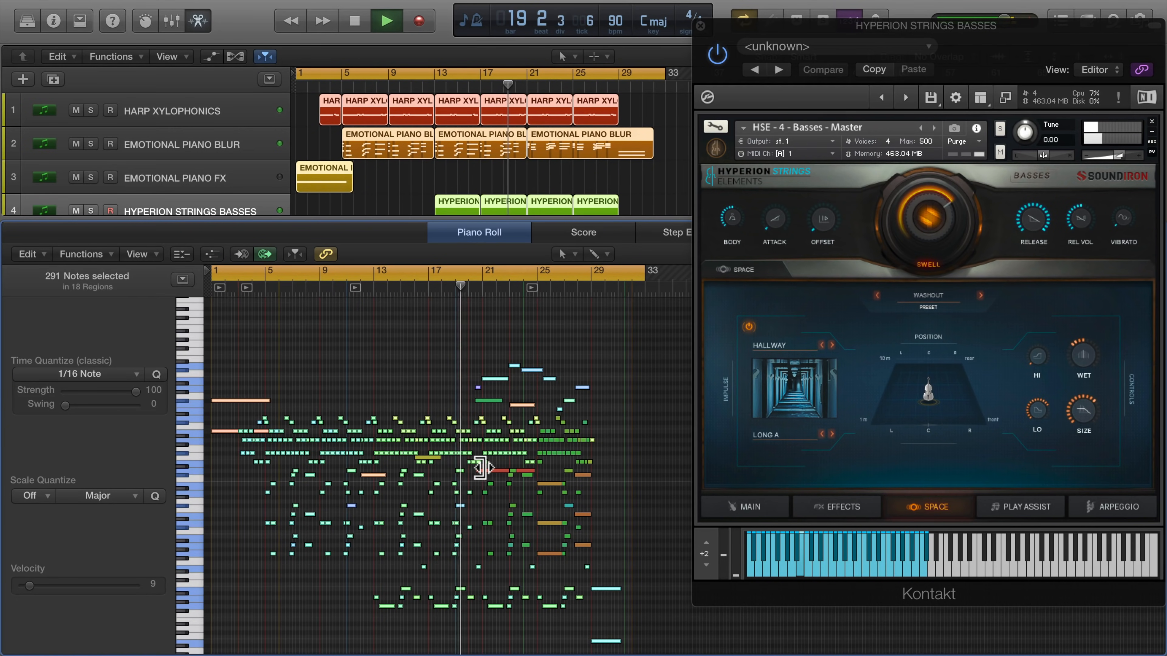
pyautogui.hscroll(2, 488, 478)
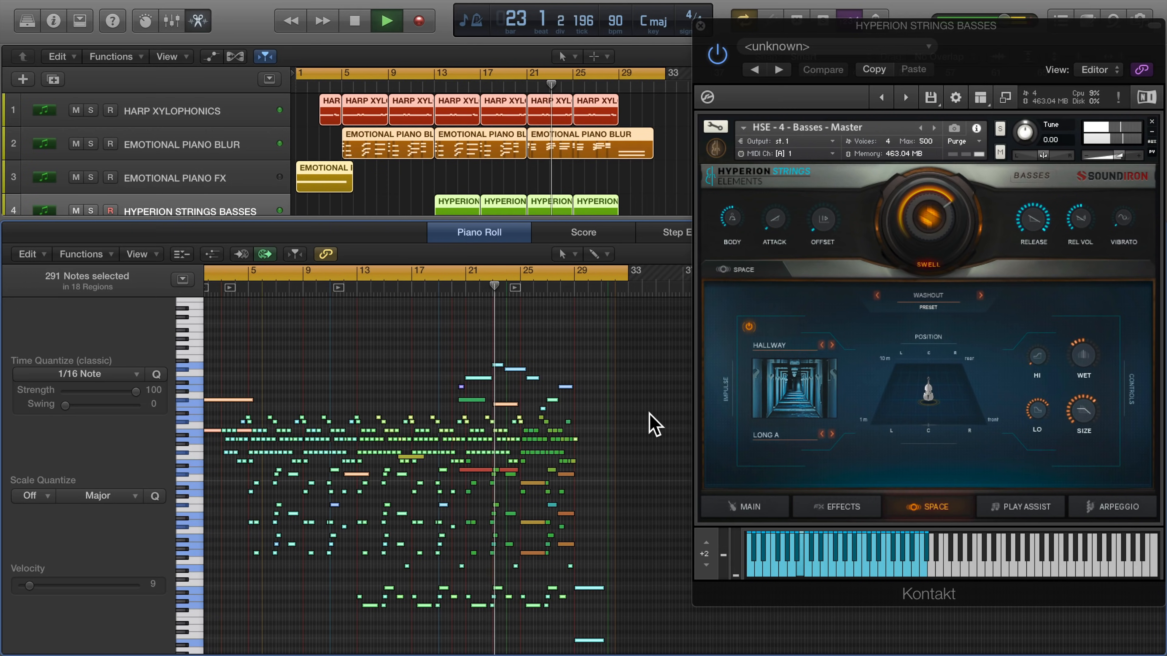
pyautogui.scroll(-5, 294, 157)
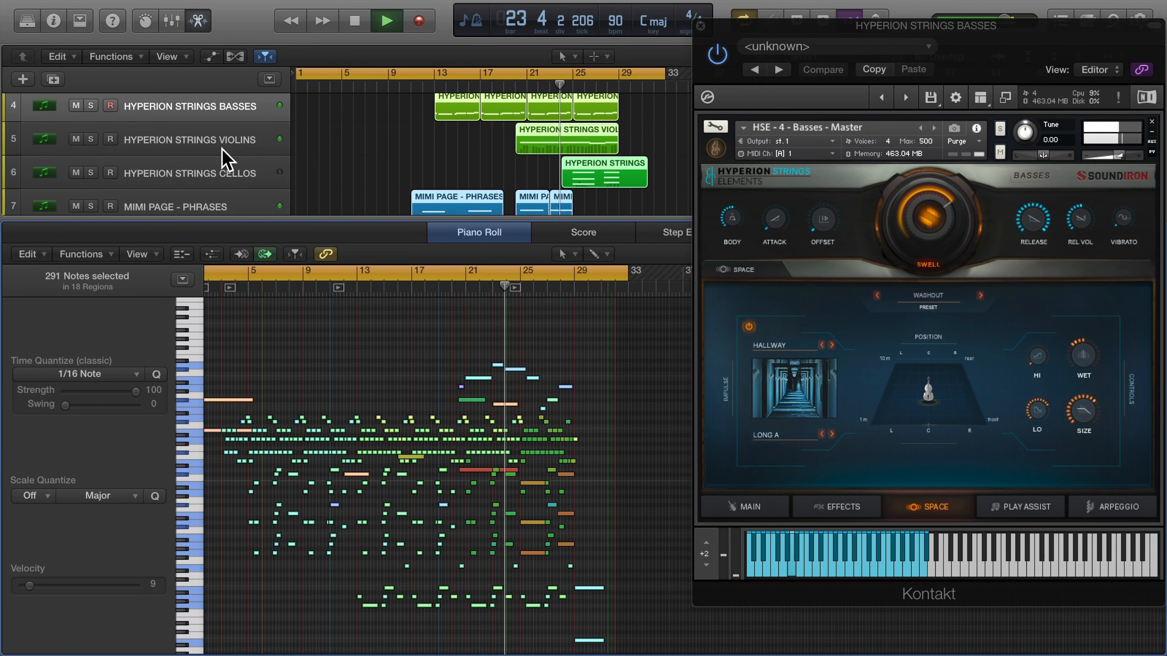
pyautogui.click(219, 173)
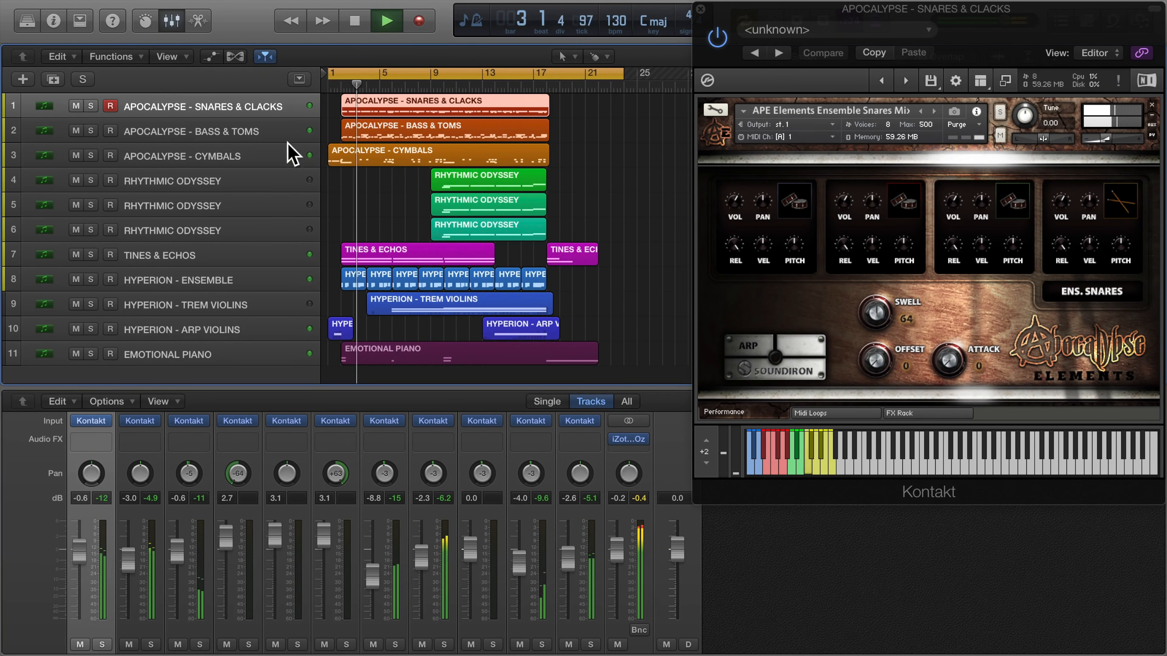
# Step: Show the instruments of Apocalypse - Cymbals, Hyperion - Ensemble and the middle Rhythmic Odyssey track while the arrangement plays
pyautogui.click(229, 152)
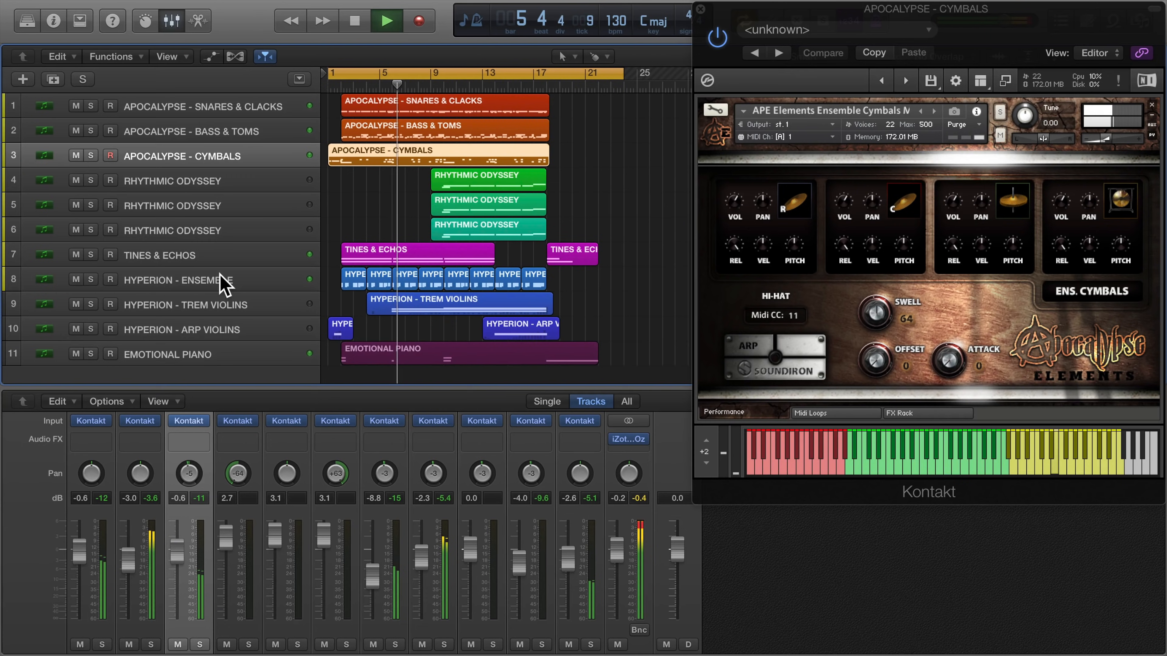
pyautogui.click(224, 282)
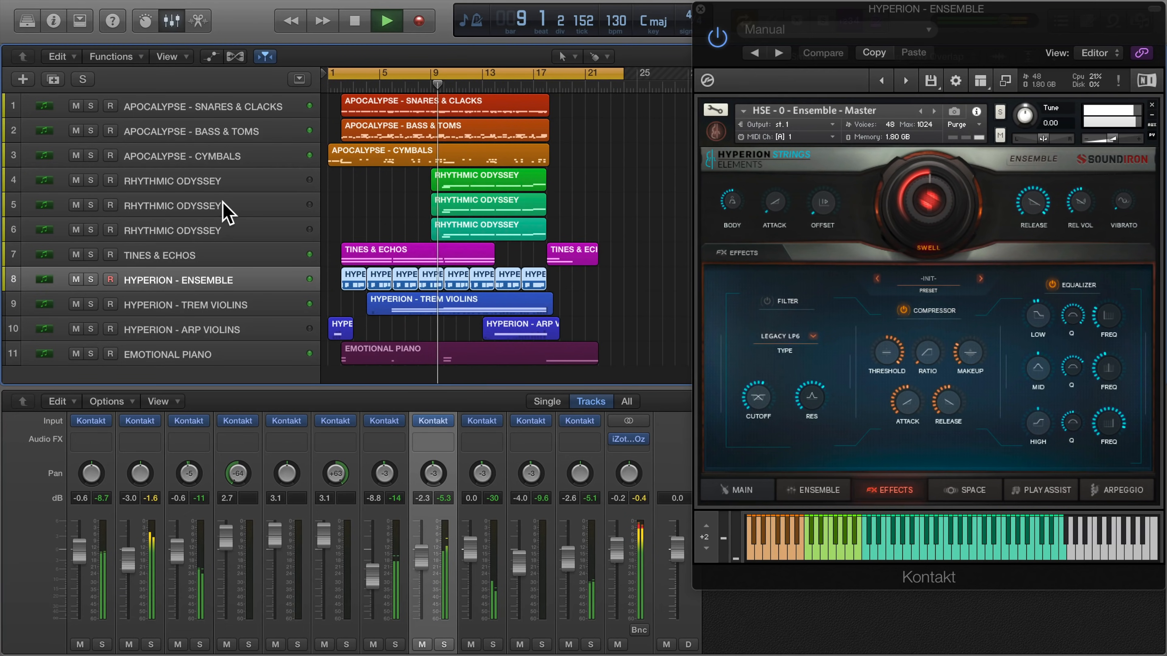
pyautogui.click(225, 209)
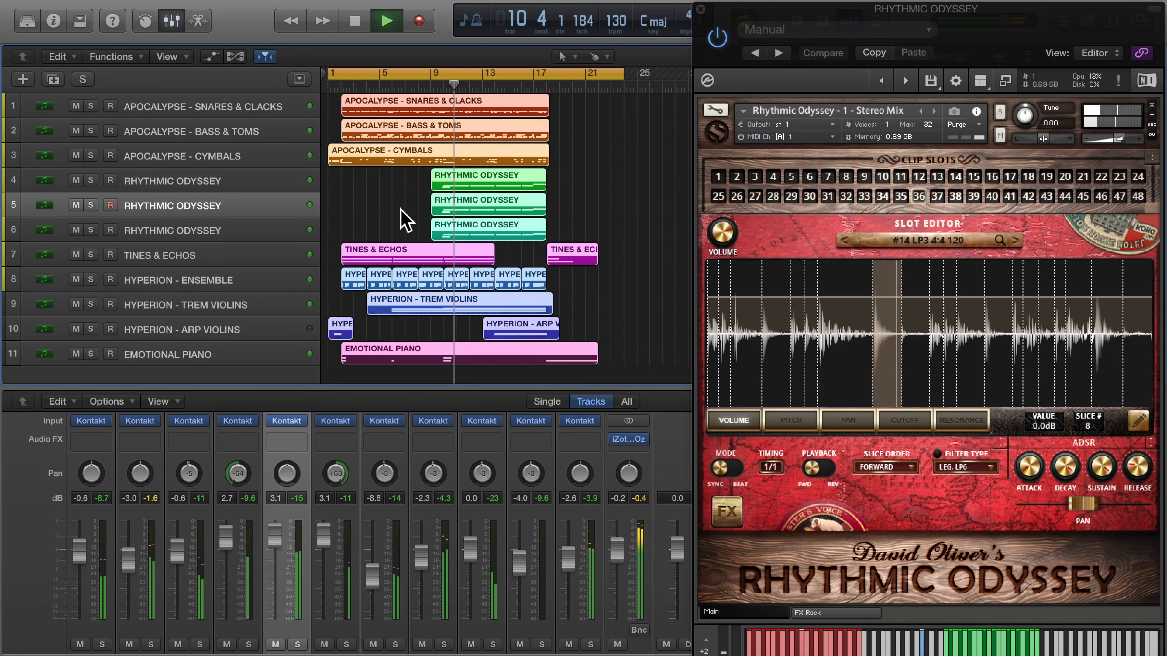
# Step: Examine the notes of the Apocalypse, Rhythmic Odyssey and Hyperion arrangement's regions in an enlarged Piano Roll during playback
pyautogui.press('p')
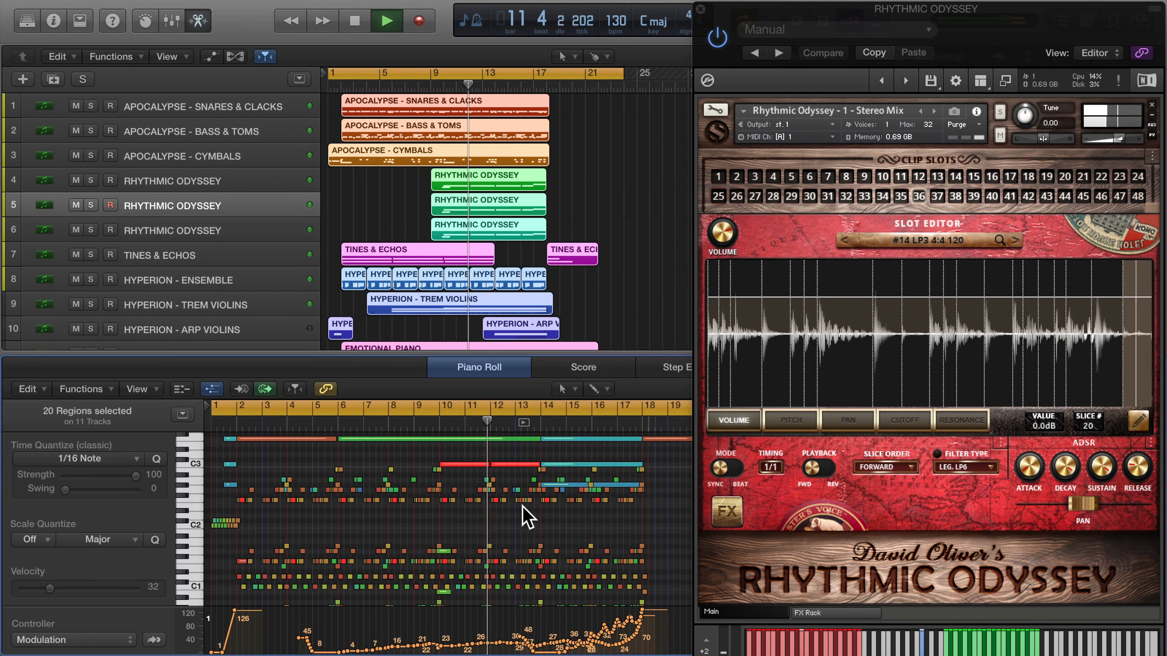
pyautogui.scroll(-3, 523, 510)
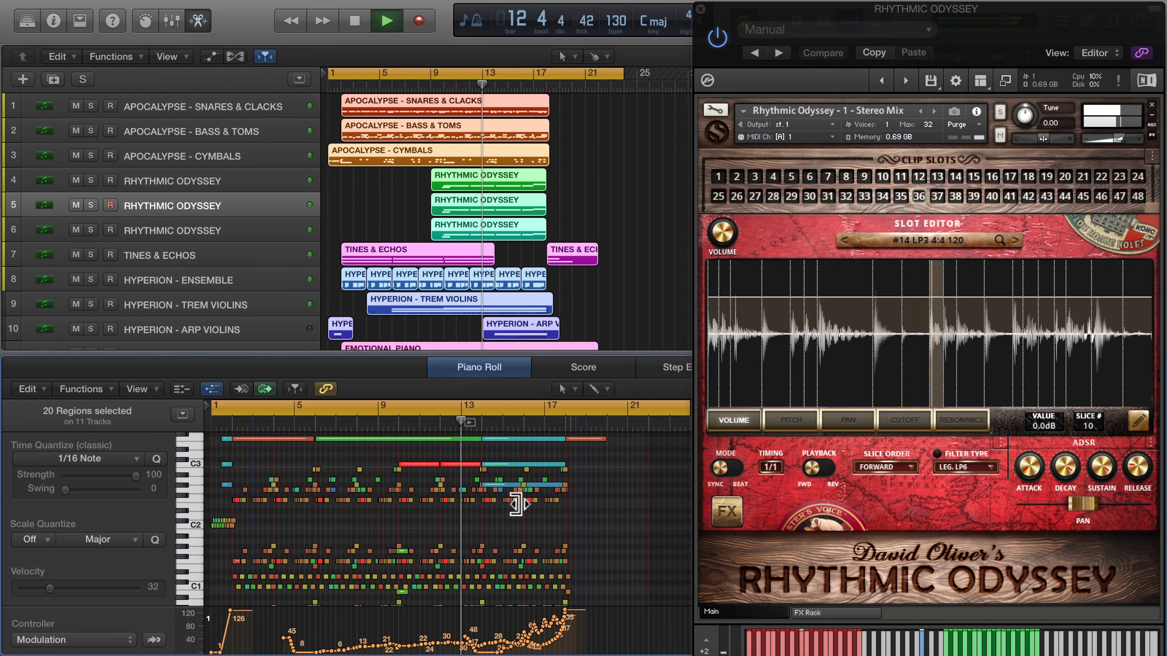
pyautogui.moveTo(533, 366); pyautogui.dragTo(521, 190)
pyautogui.scroll(2, 510, 460)
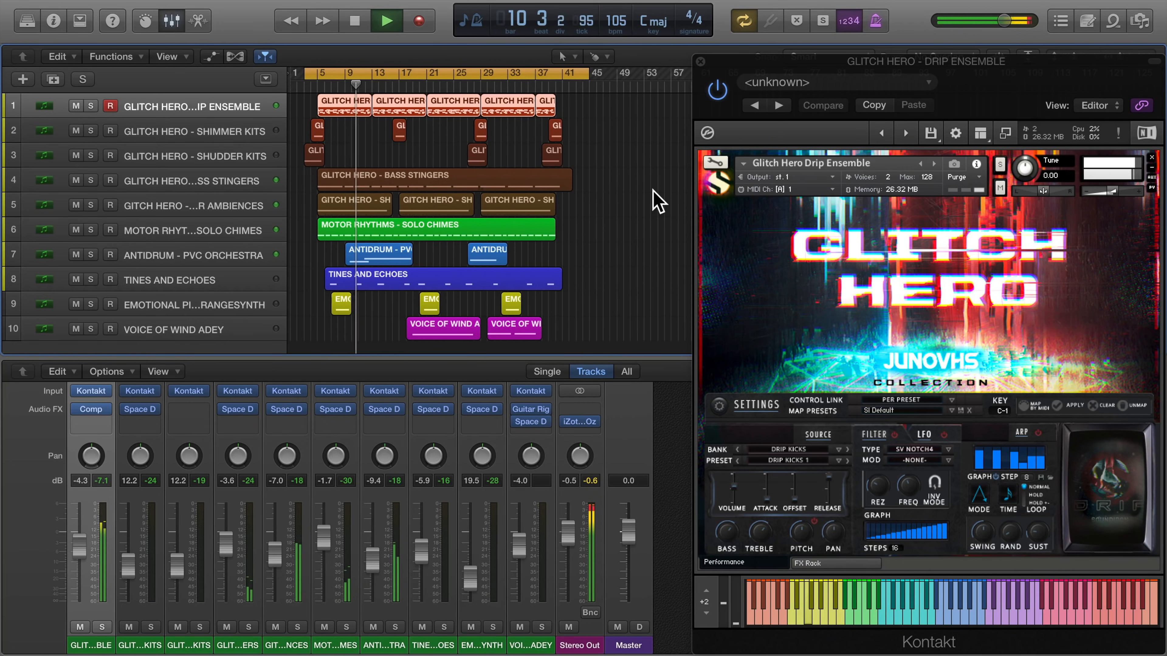
# Step: Select all regions of the Glitch Hero arrangement and examine their notes in an enlarged Piano Roll
pyautogui.press('super+a')
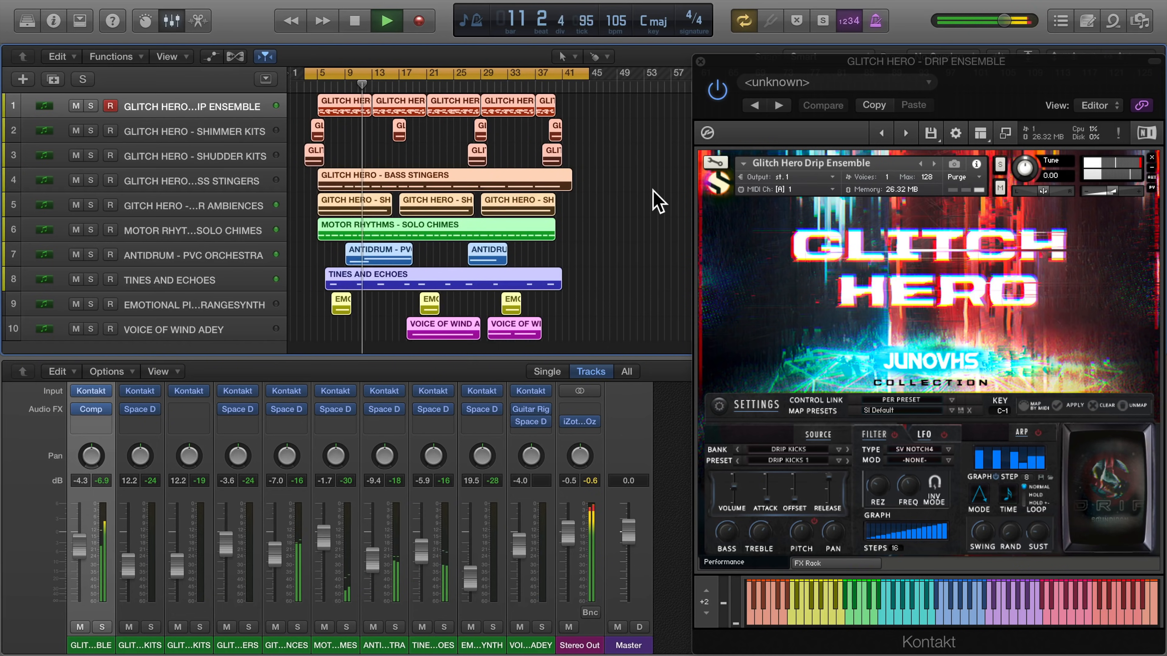
pyautogui.press('p')
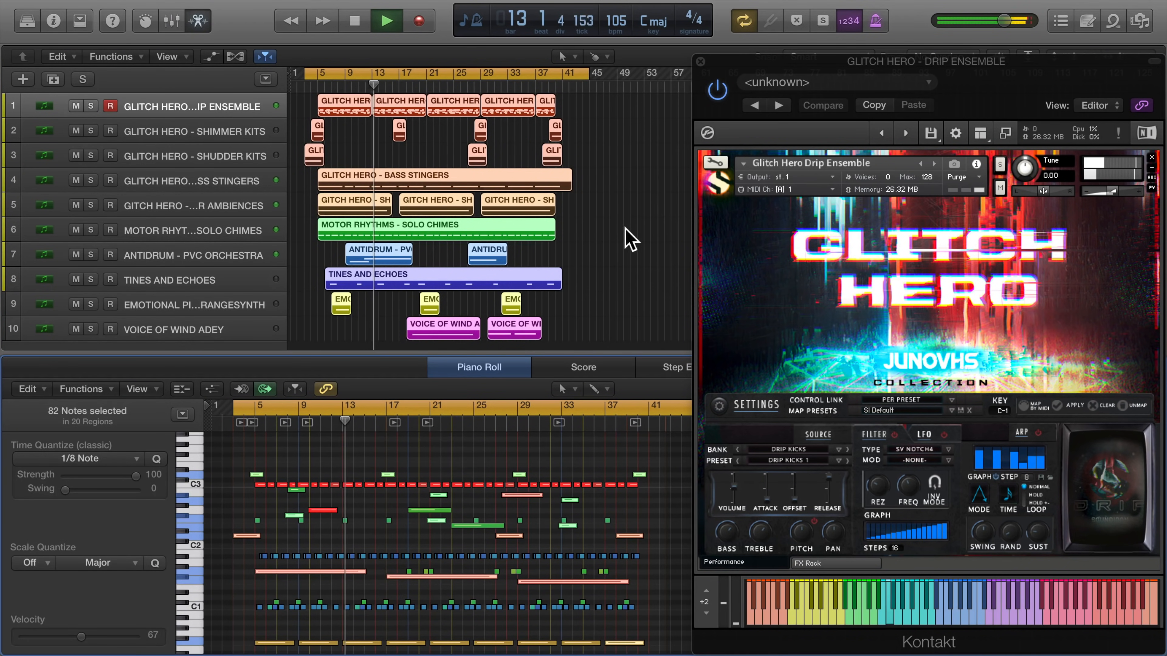
pyautogui.moveTo(528, 350); pyautogui.dragTo(521, 159)
pyautogui.scroll(3, 522, 318)
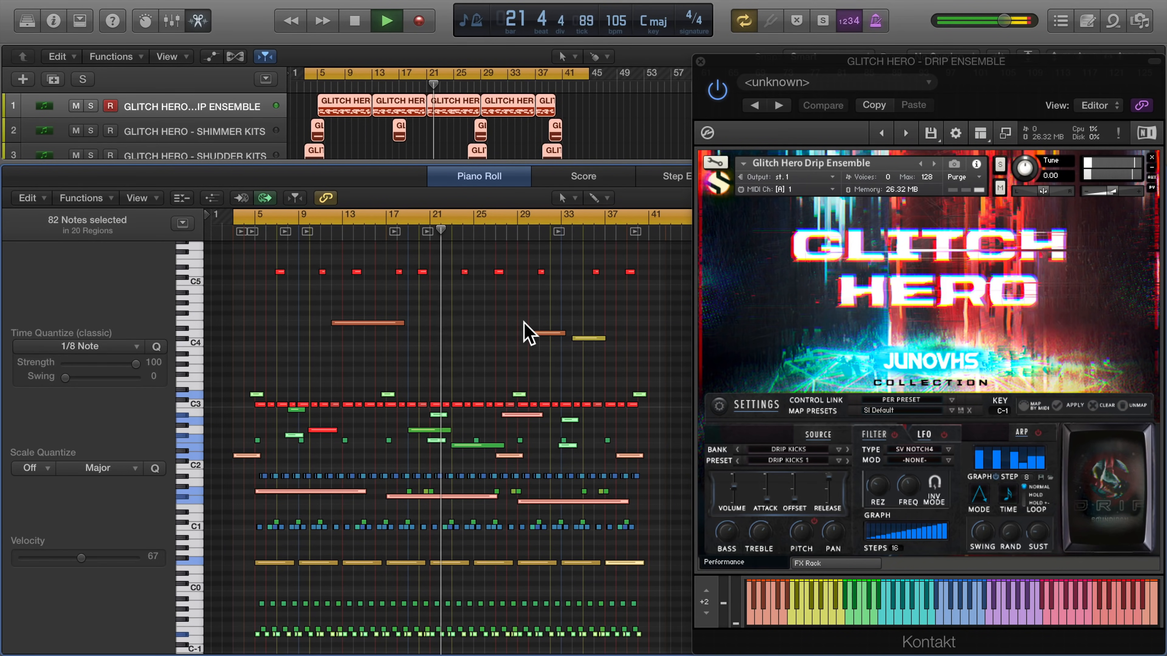
# Step: Hide the Piano Roll and Mixer and enlarge the track lanes to view the full Glitch Hero arrangement during playback
pyautogui.press('x')
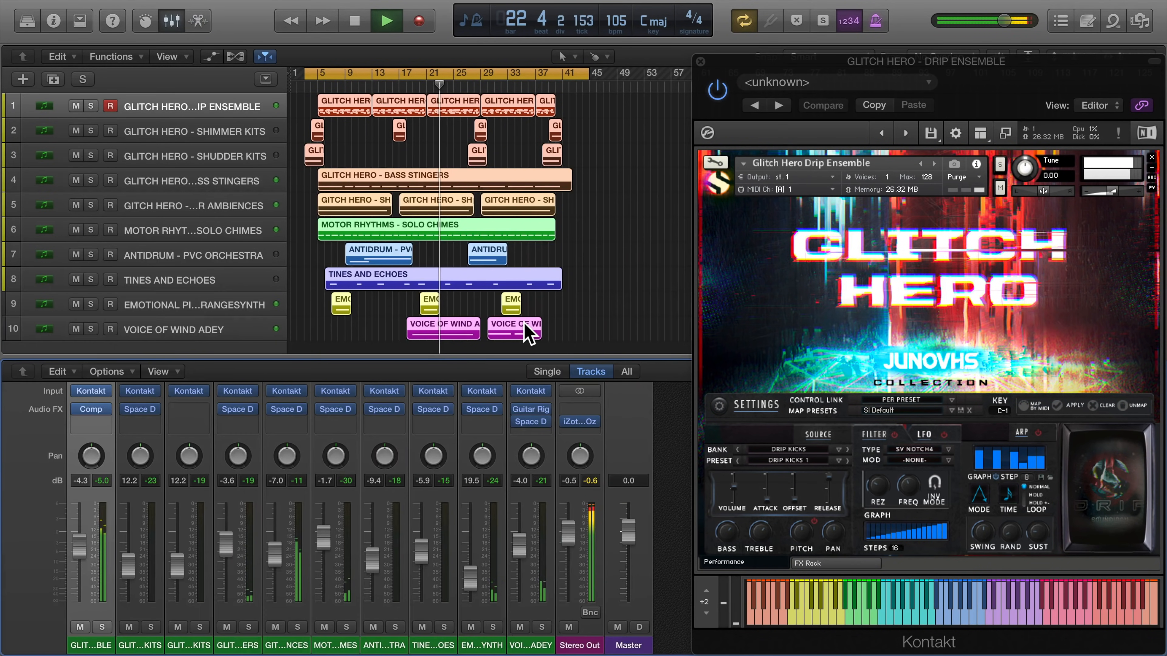
pyautogui.press('x')
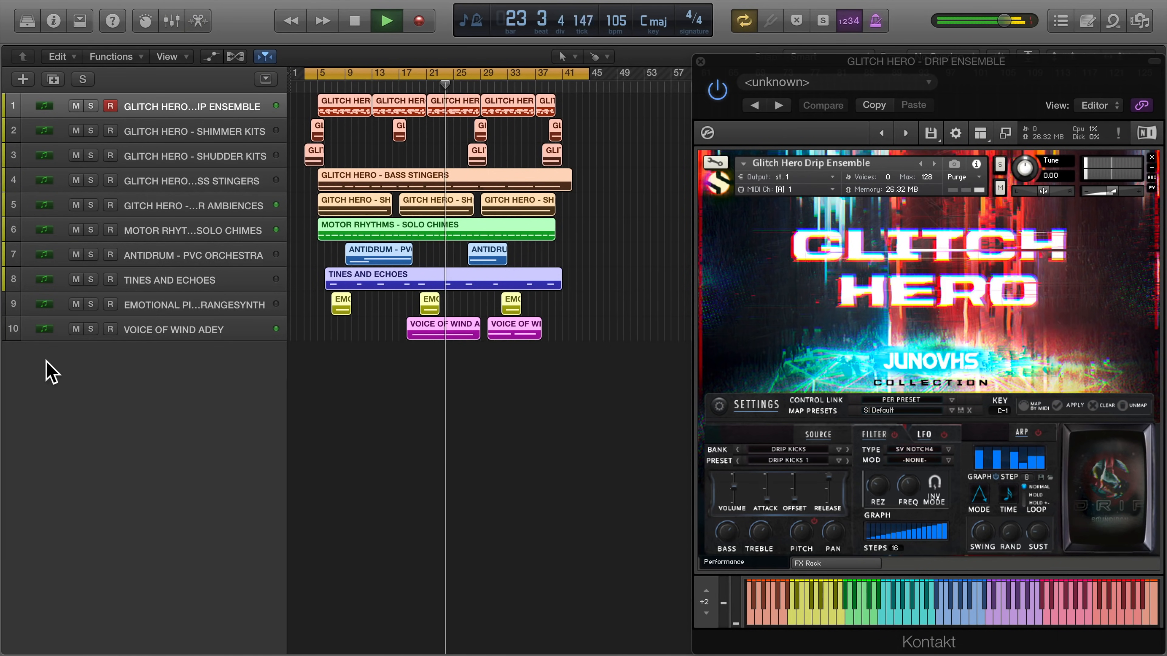
pyautogui.moveTo(12, 339); pyautogui.dragTo(11, 372)
pyautogui.press('super+Right')
pyautogui.press('super+Right')
pyautogui.press('super+Right')
pyautogui.press('super+Right')
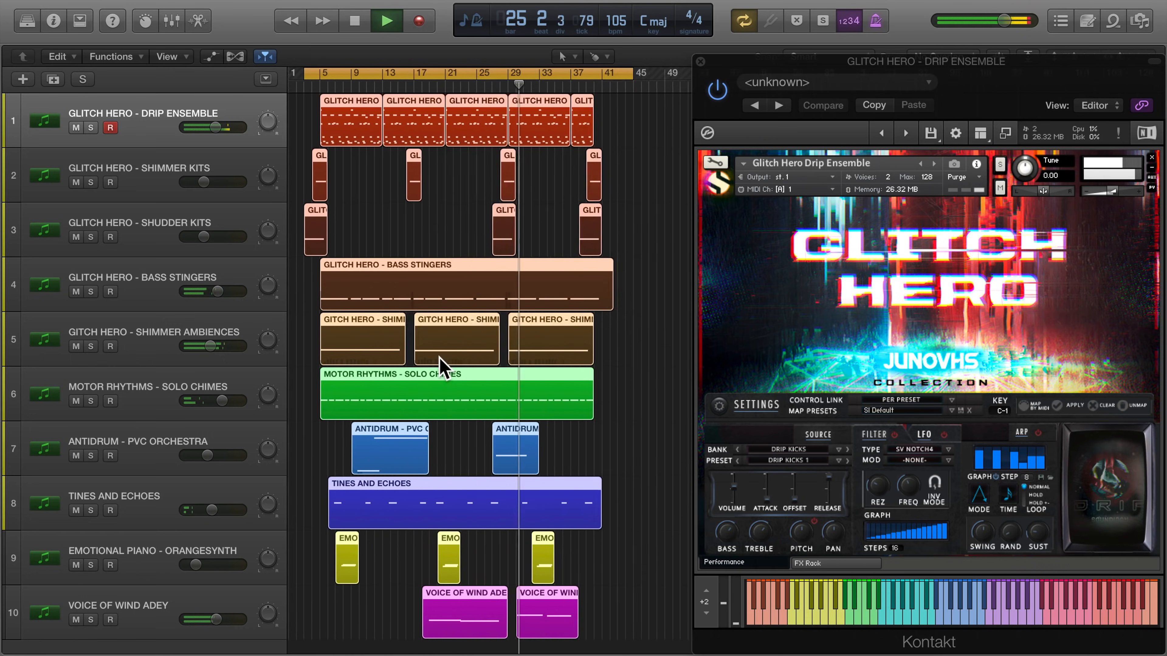
pyautogui.hscroll(8, 439, 358)
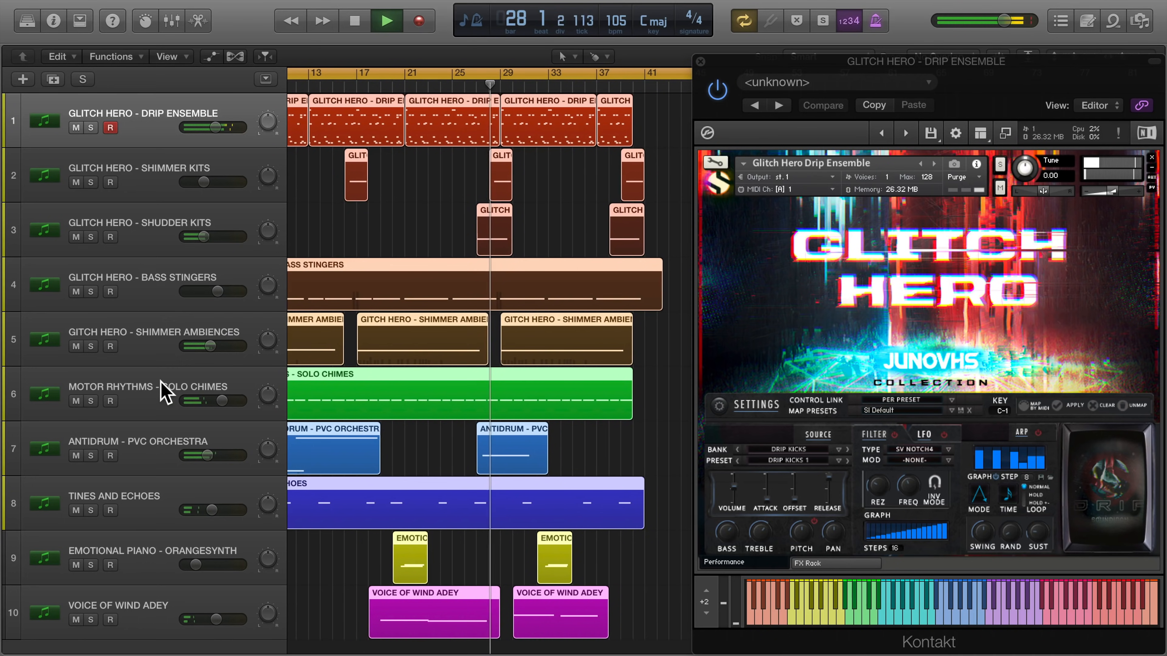
# Step: Show the instruments of Glitch Hero - Bass Stingers, Voice of Wind Adey and Glitch Hero - Shudder Kits during playback
pyautogui.click(156, 298)
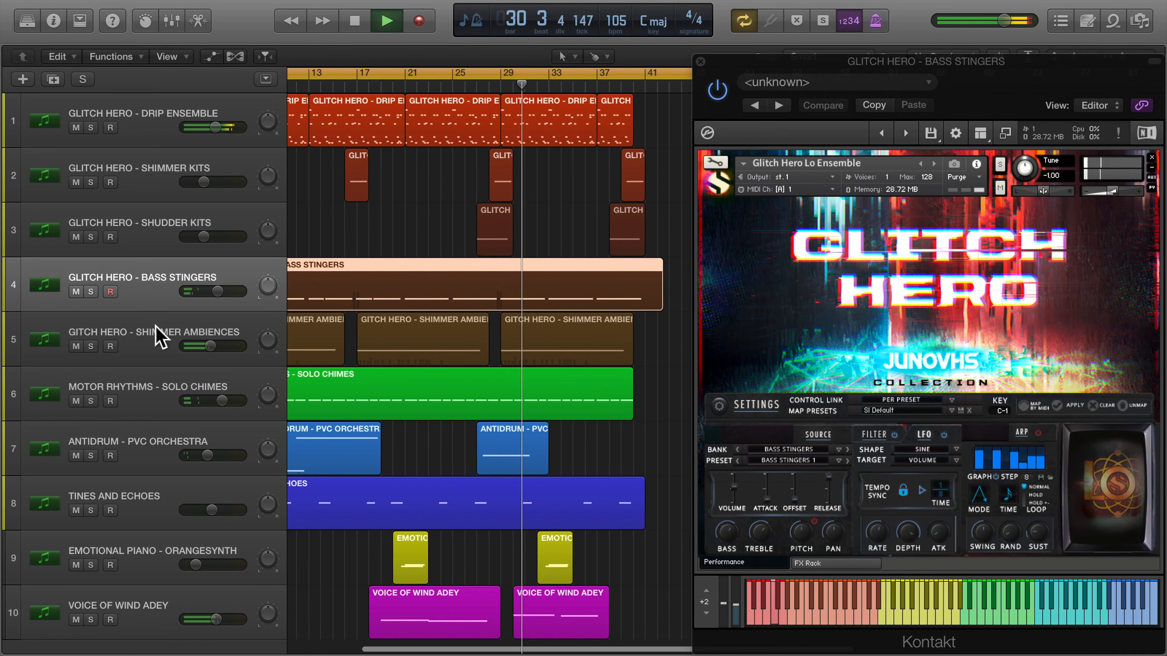
pyautogui.click(165, 632)
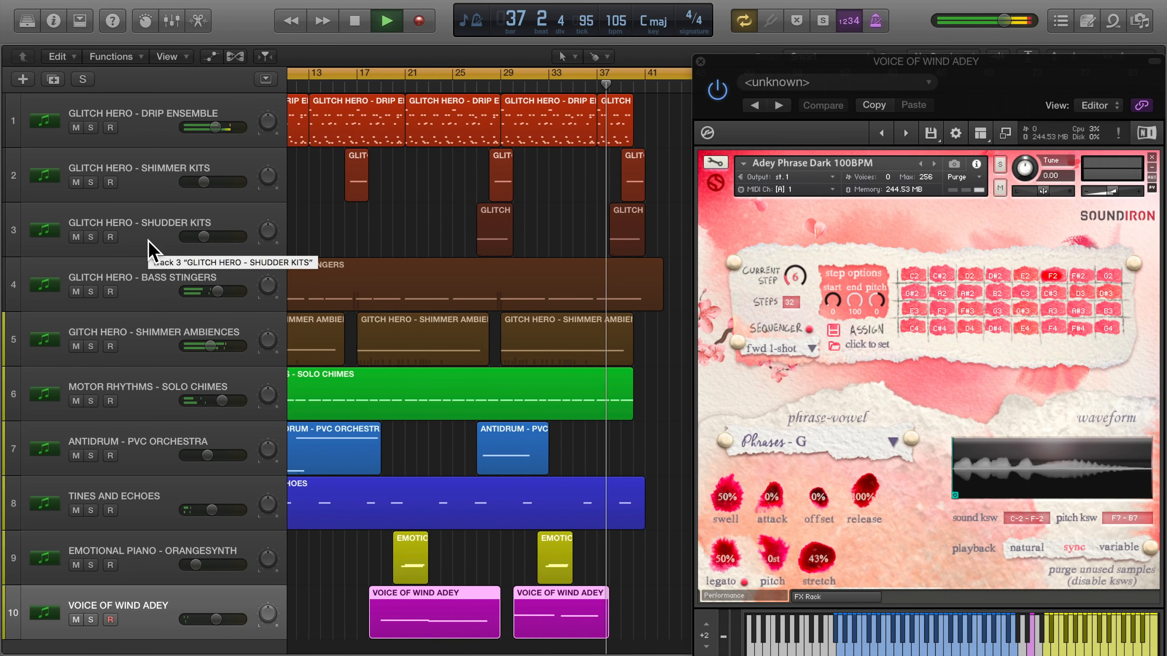
pyautogui.click(153, 251)
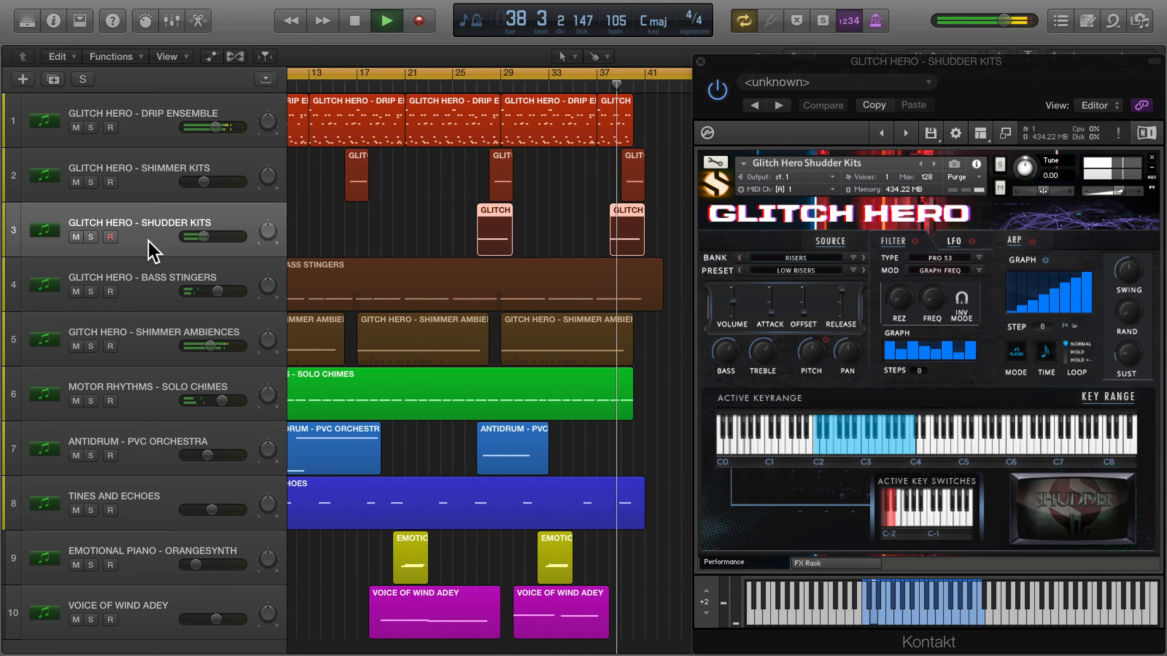